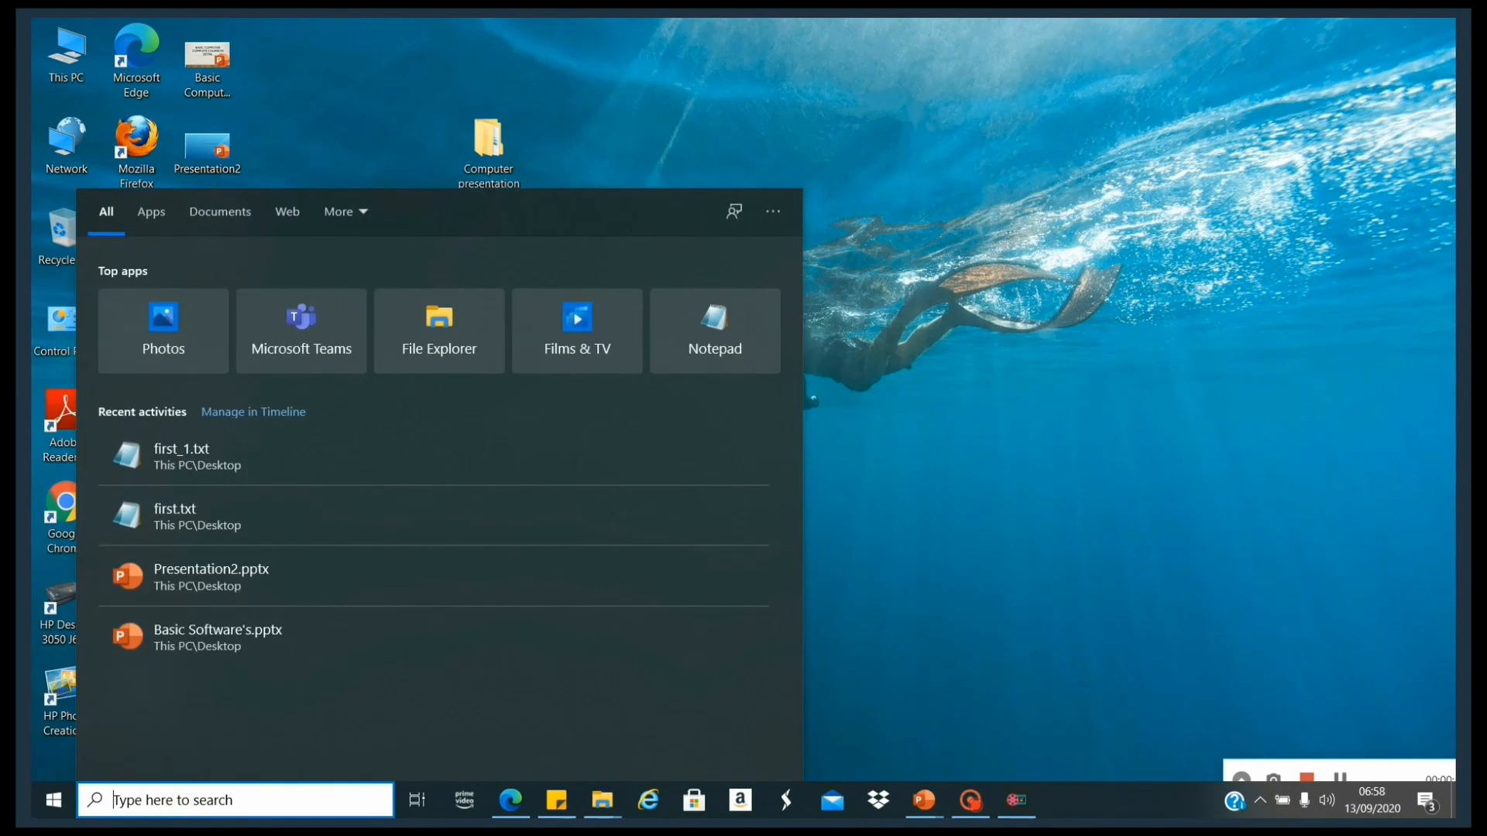
Search Windows for Notepad, launch it, and pin it to the taskbar.
type("notepad")
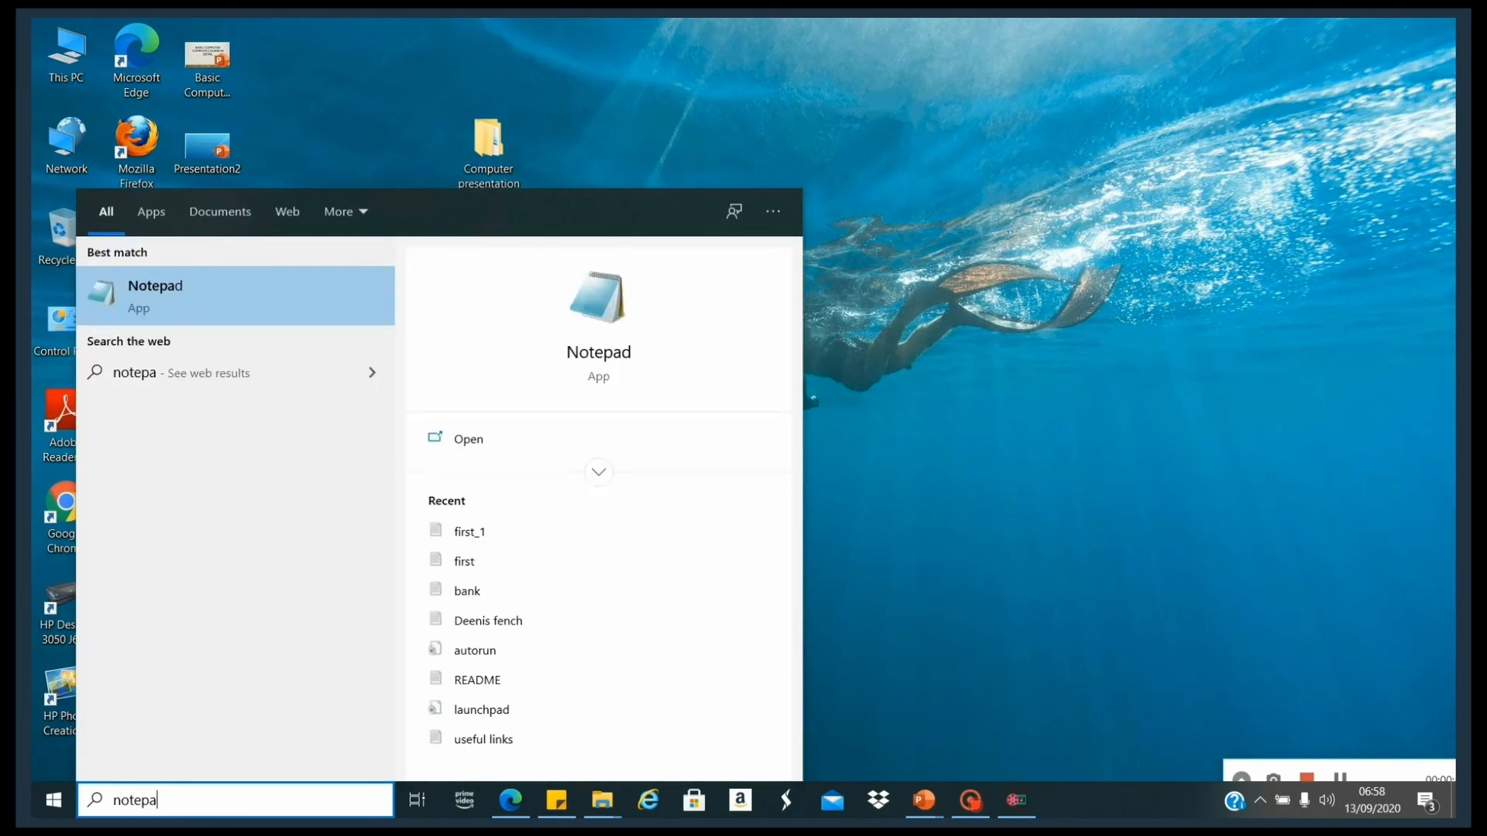
left_click(145, 302)
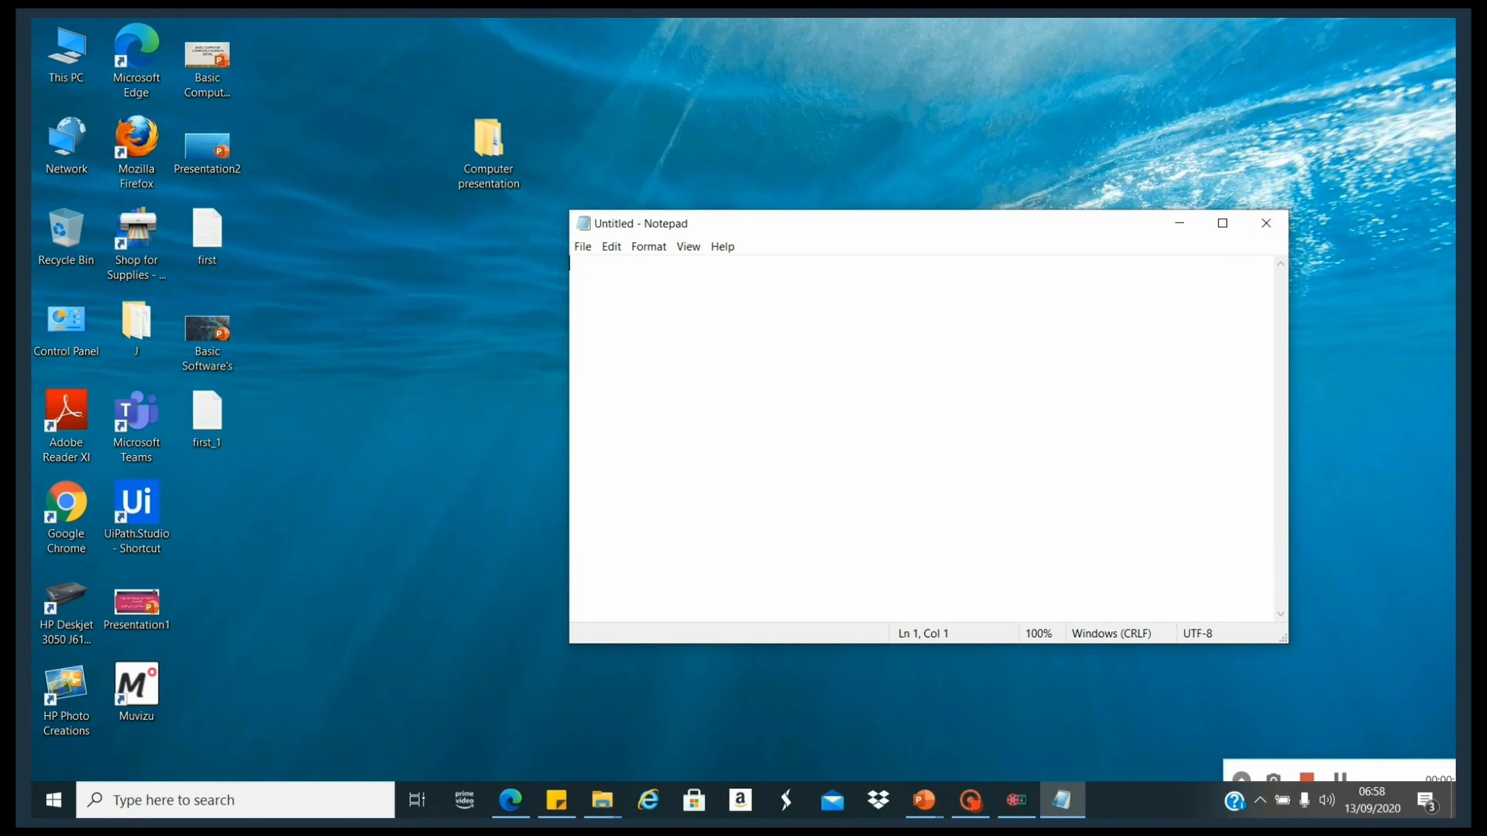
mouse_move(1079, 802)
right_click(1063, 805)
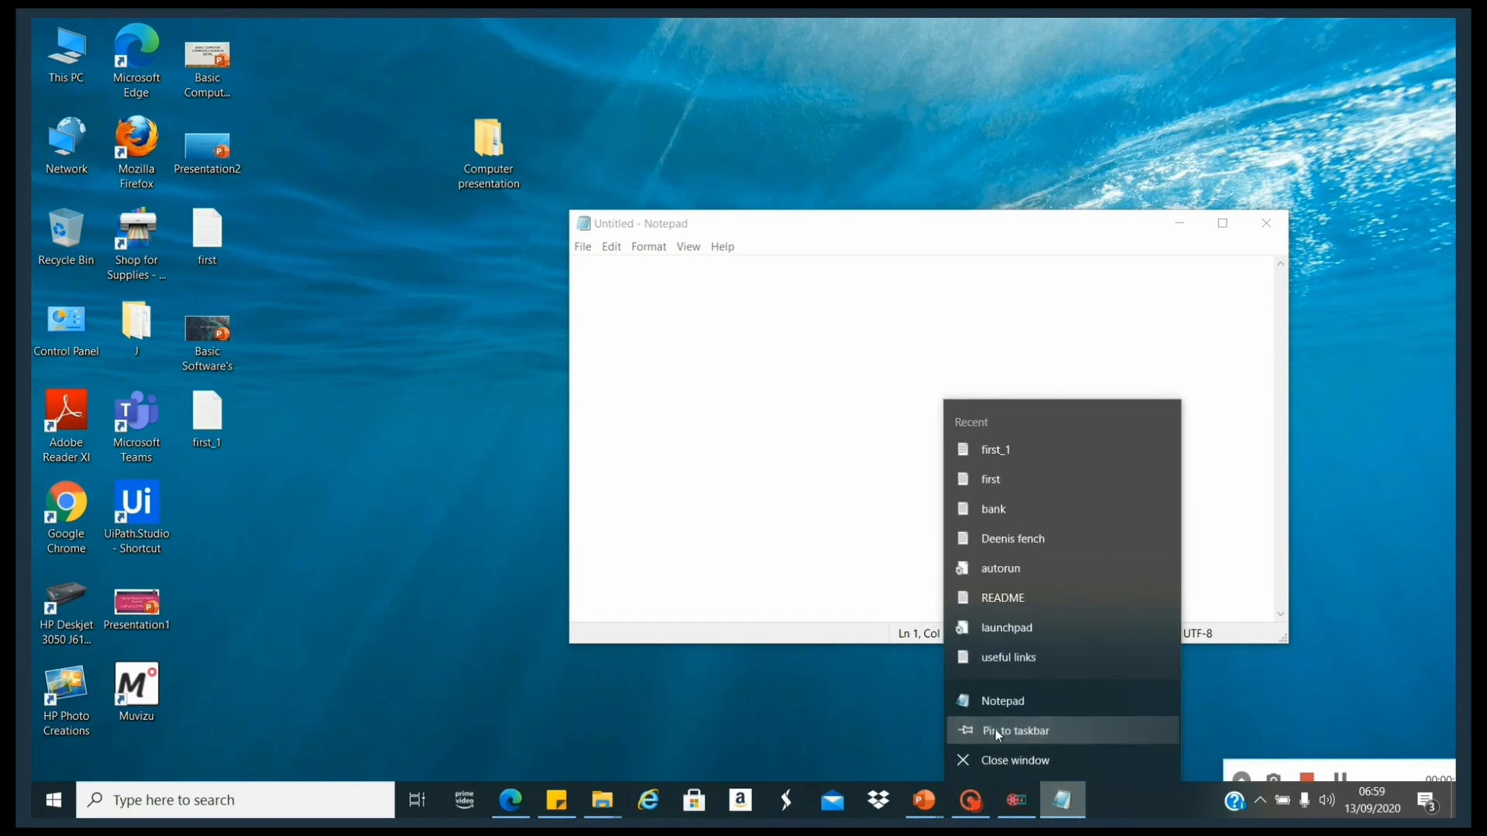
left_click(996, 728)
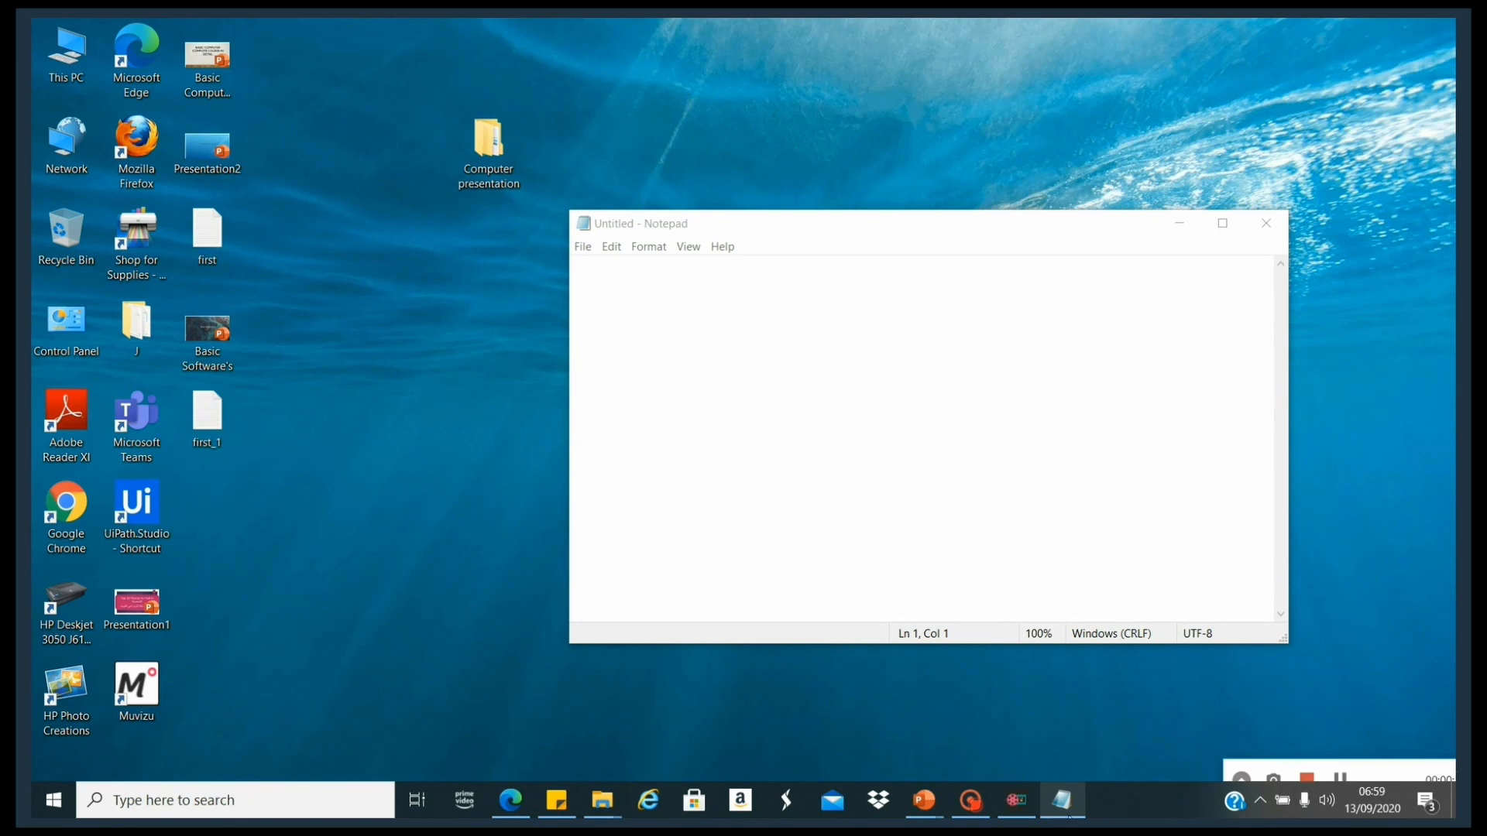
mouse_move(1071, 817)
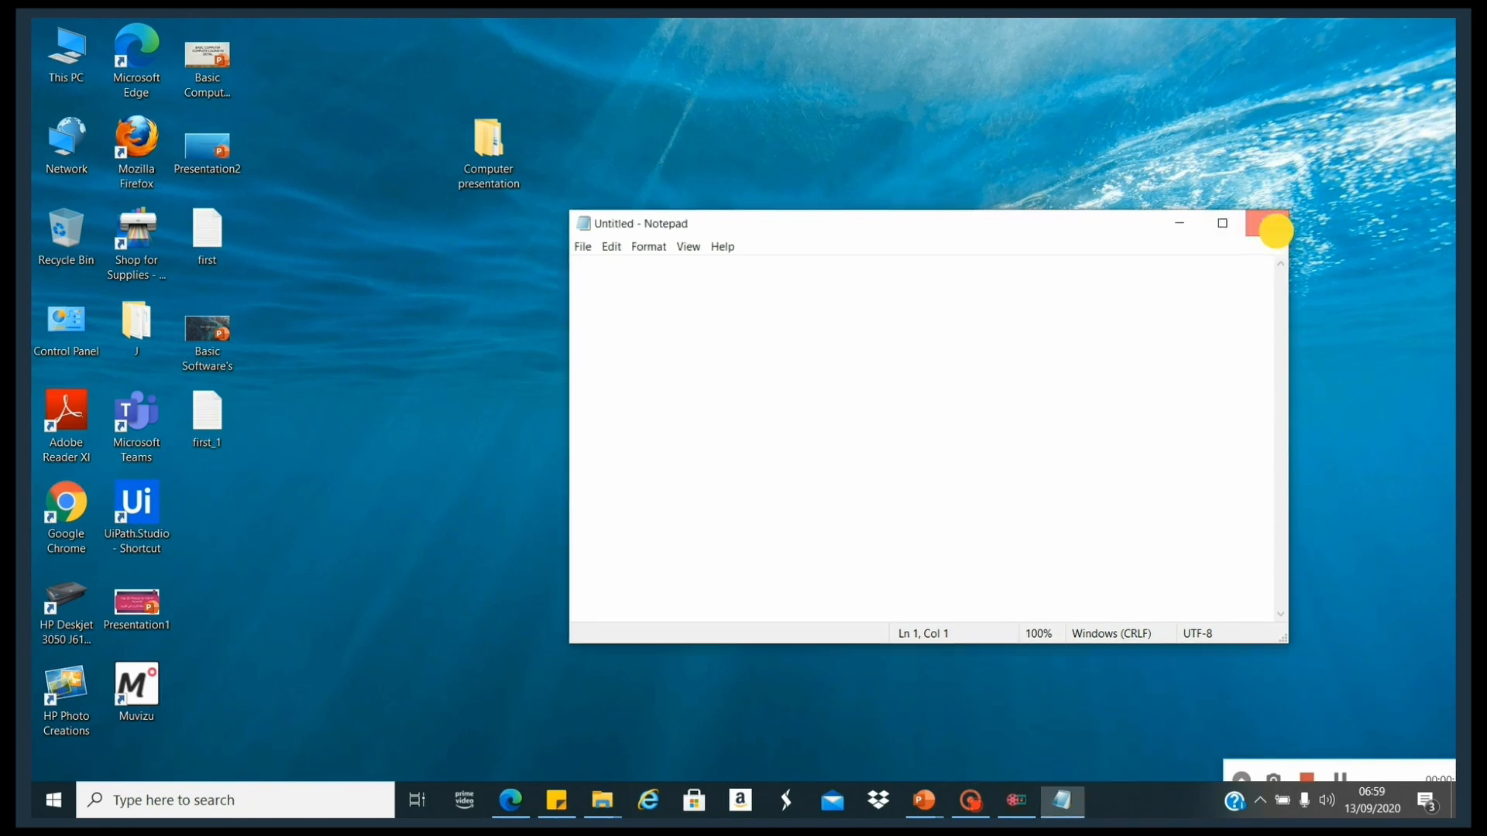
Close Notepad, relaunch it from its pinned taskbar shortcut, and maximize its window.
left_click(1270, 225)
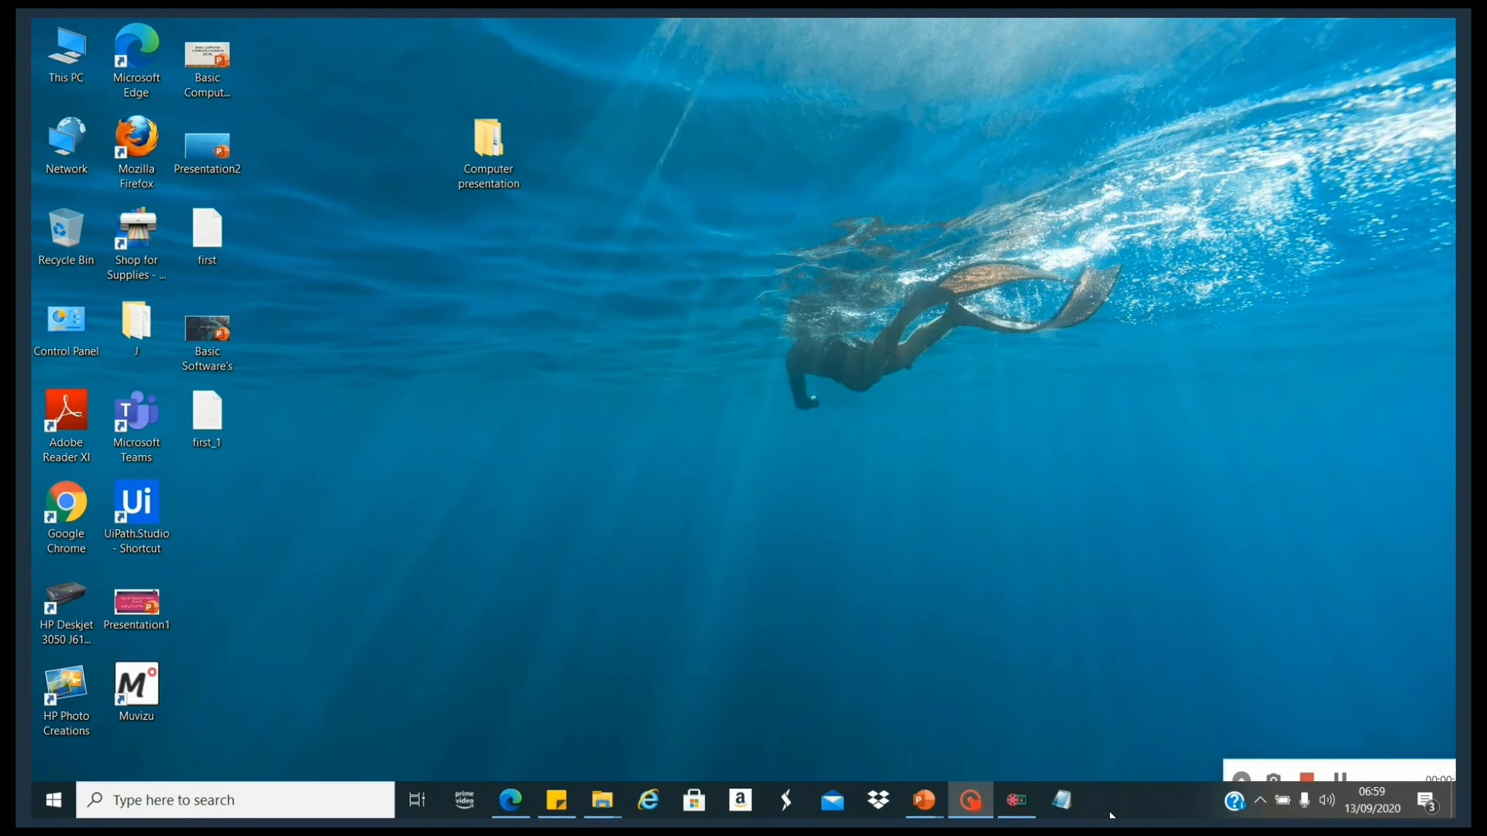
left_click(1069, 805)
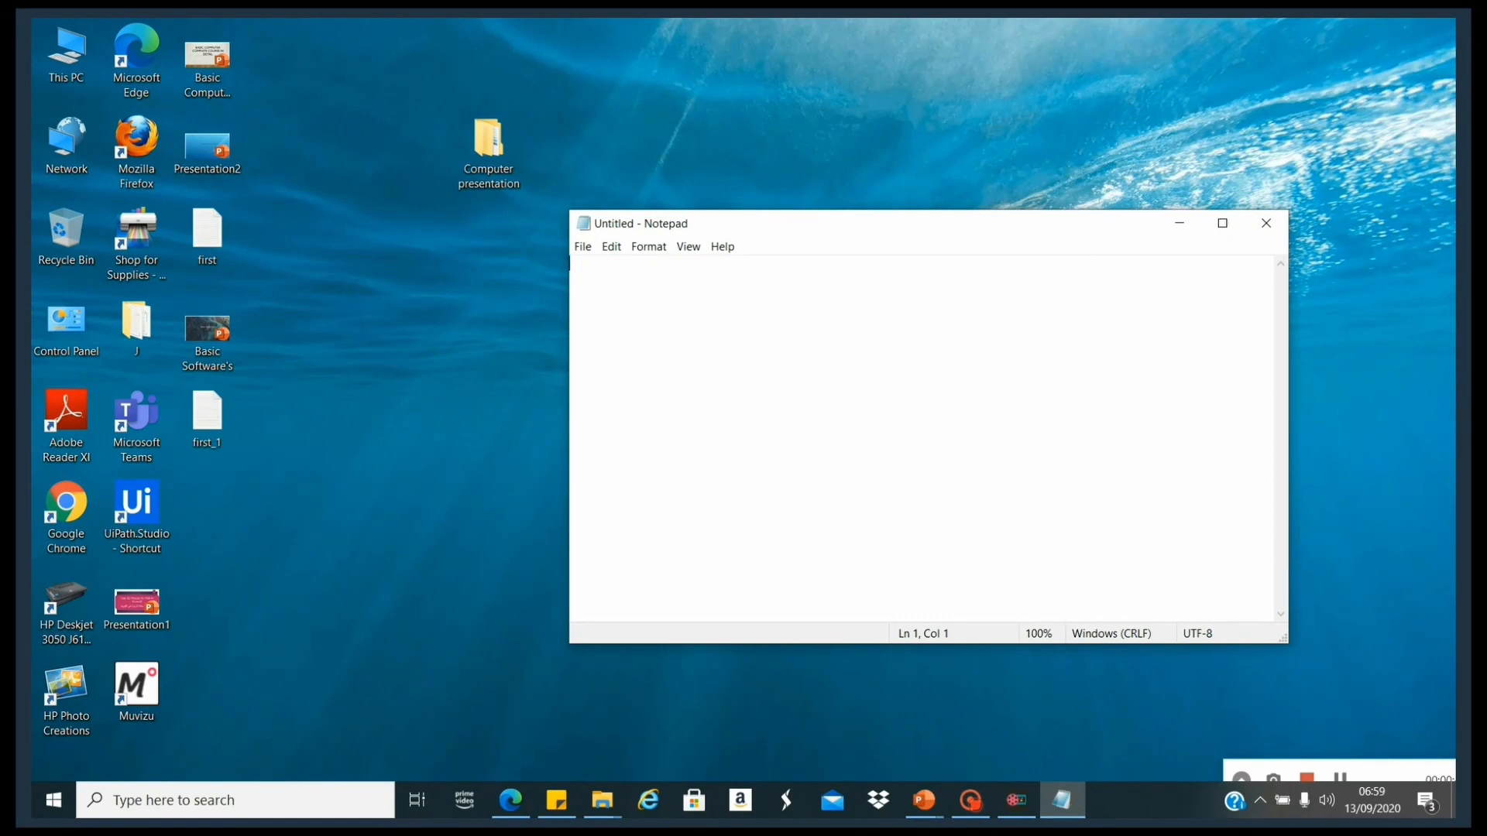
left_click(1180, 228)
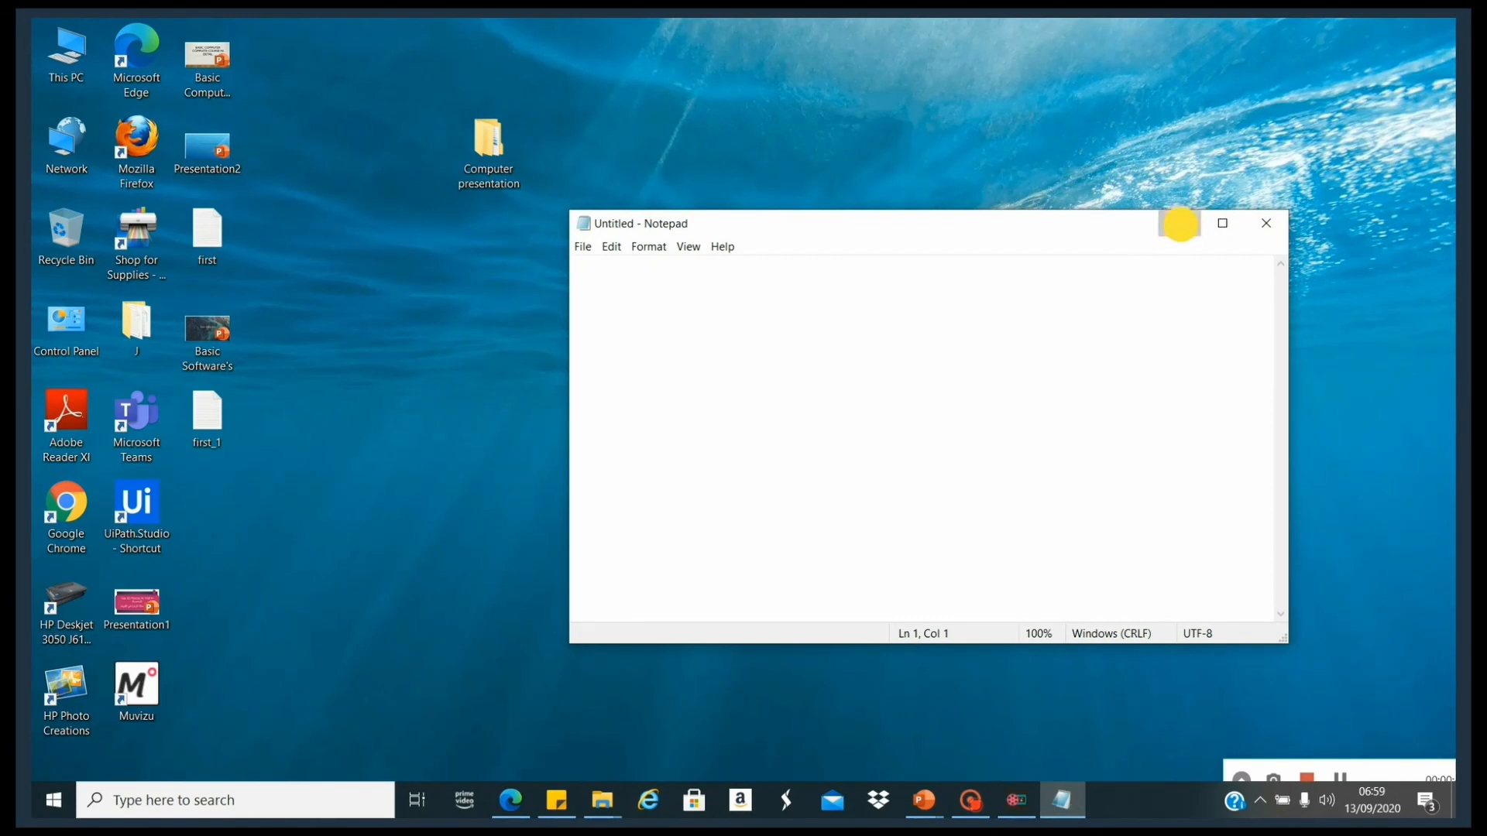
left_click(1064, 797)
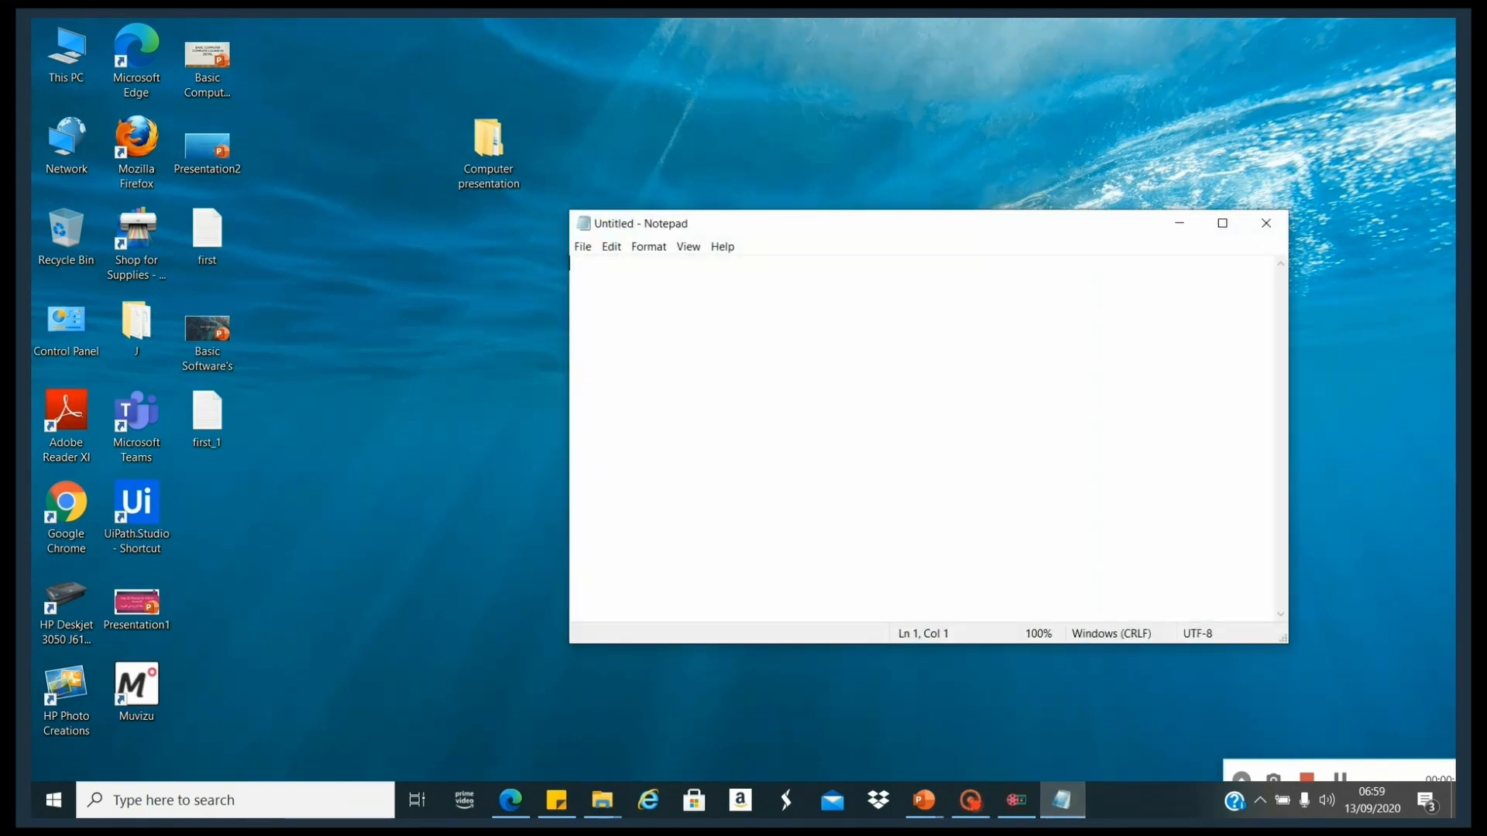
left_click(1223, 225)
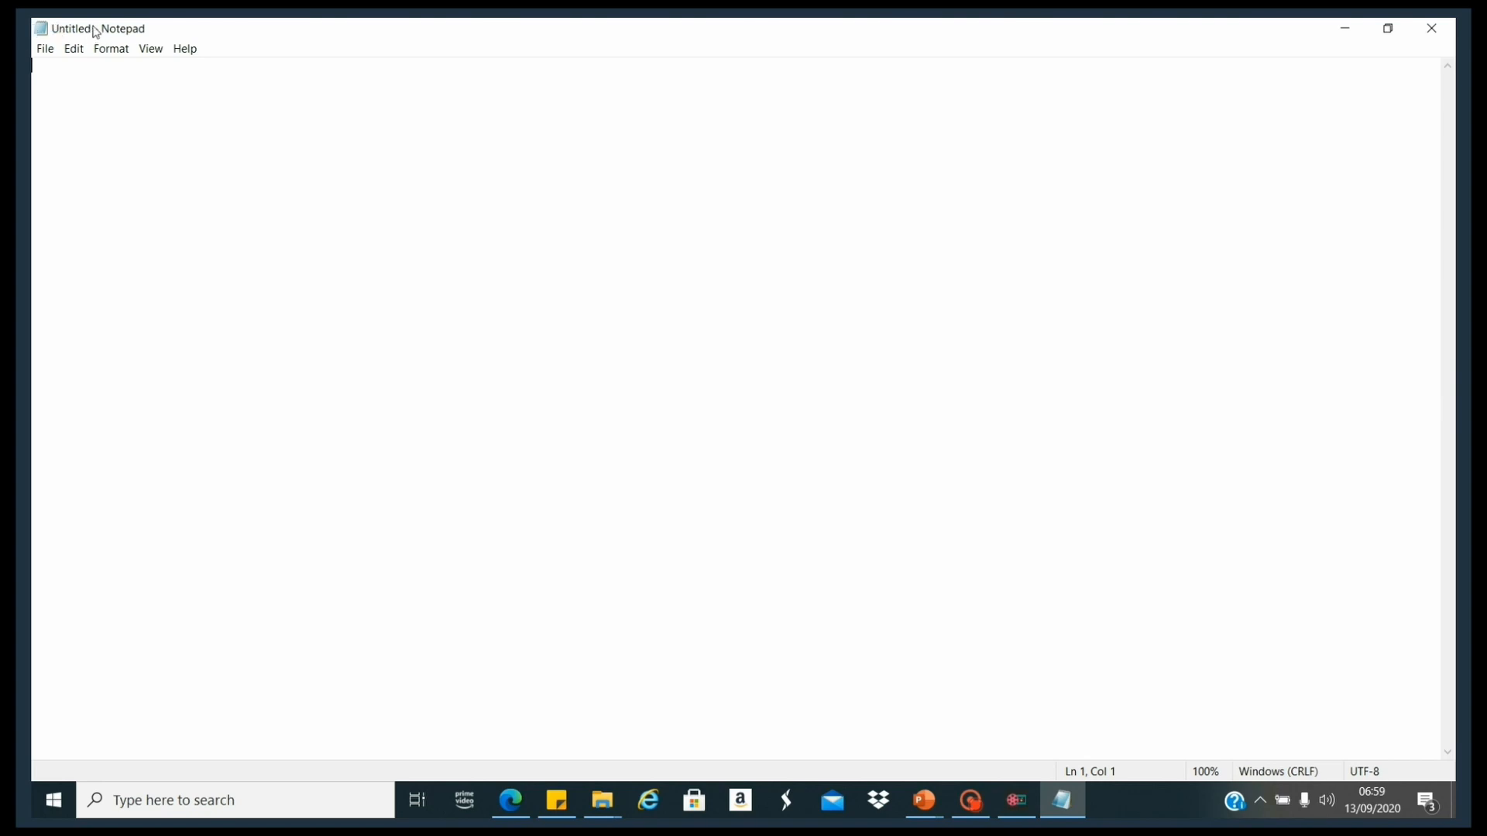
Enter the text "jdsgfdsjg" and start a new document without saving the changes.
left_click(49, 49)
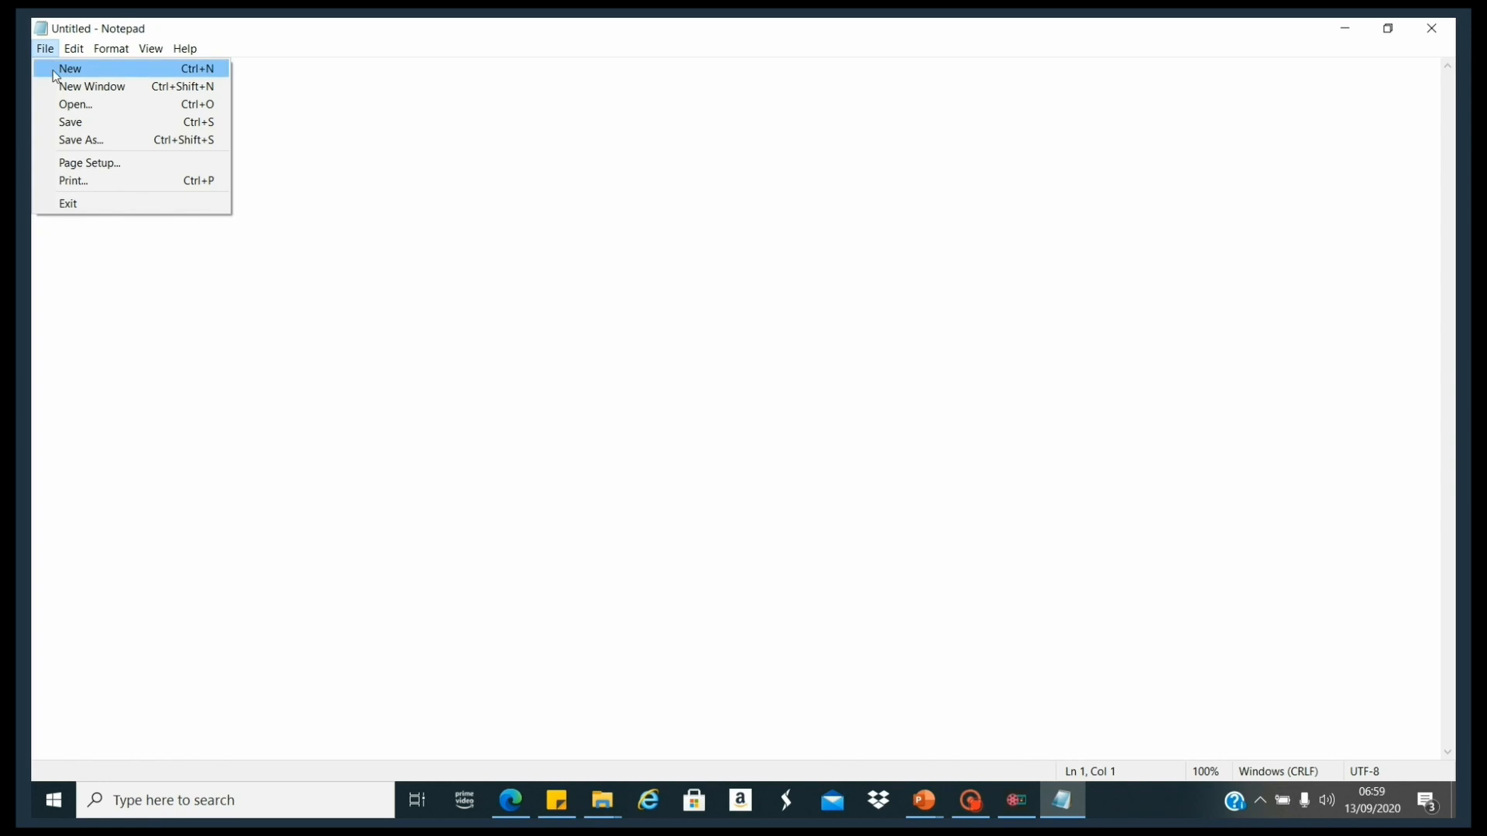
left_click(617, 272)
type("jdsgfdsjg")
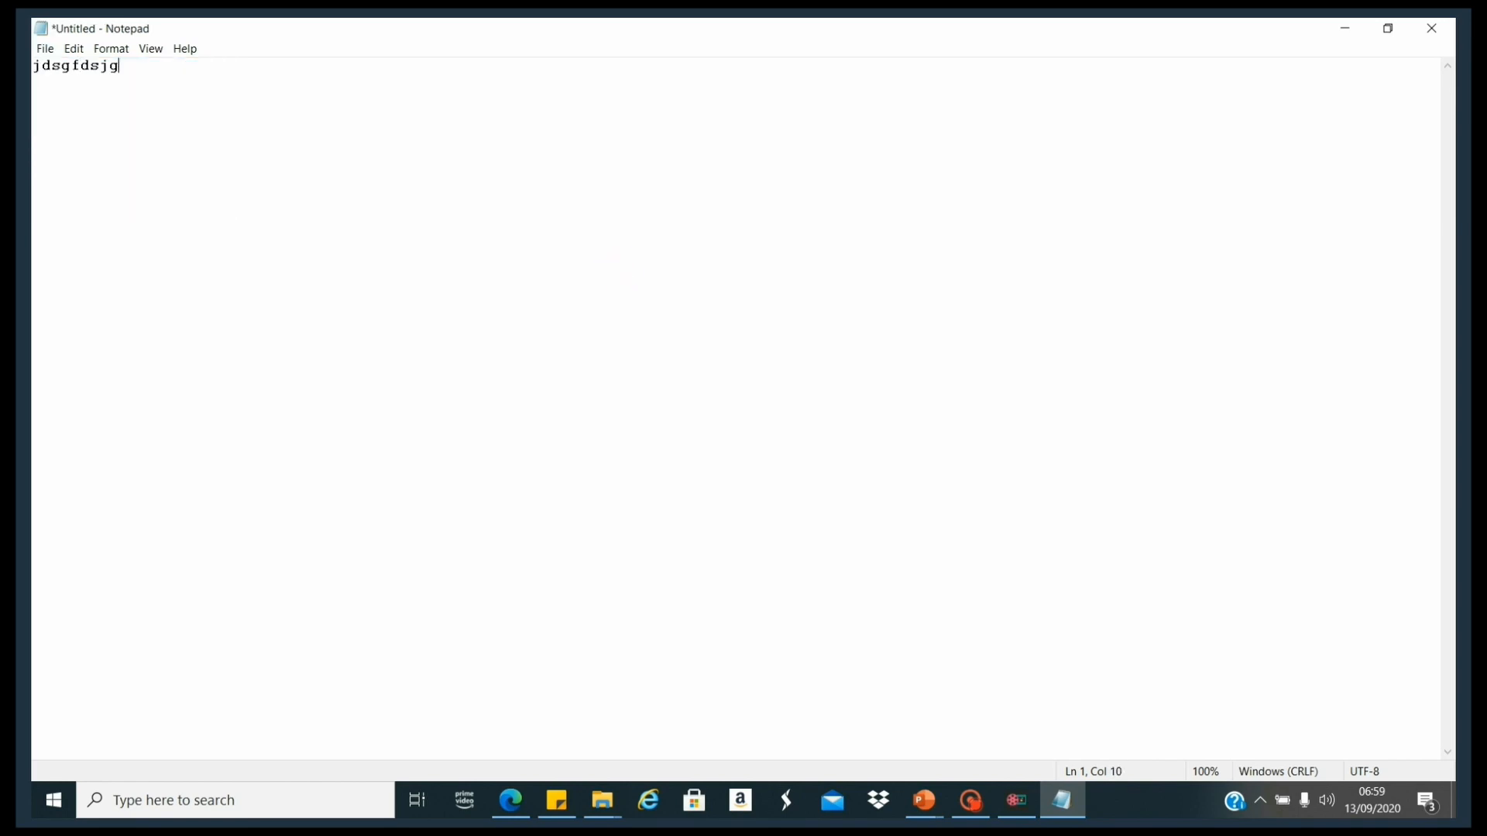
left_click(48, 48)
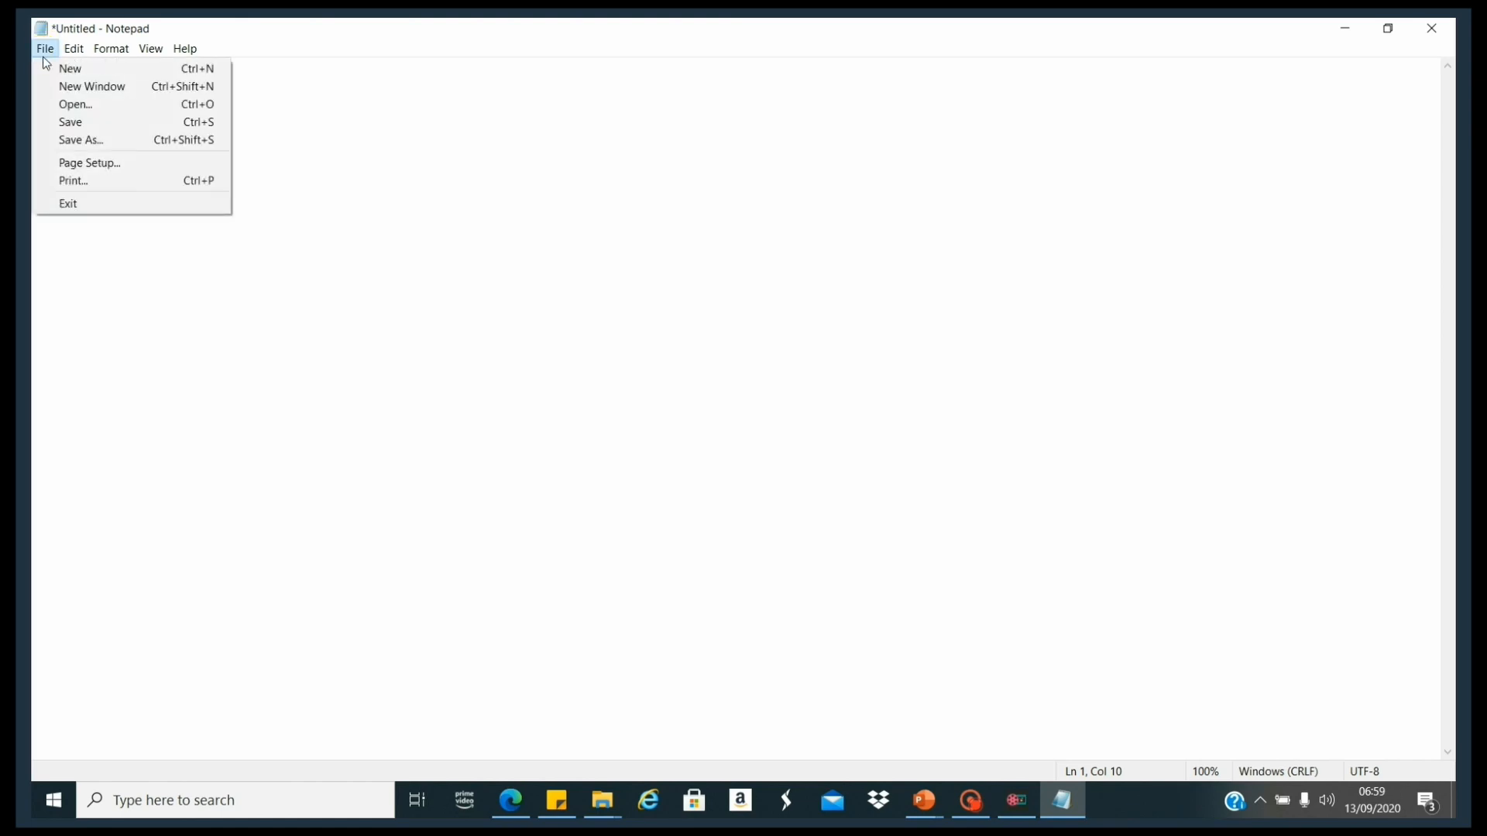
left_click(81, 71)
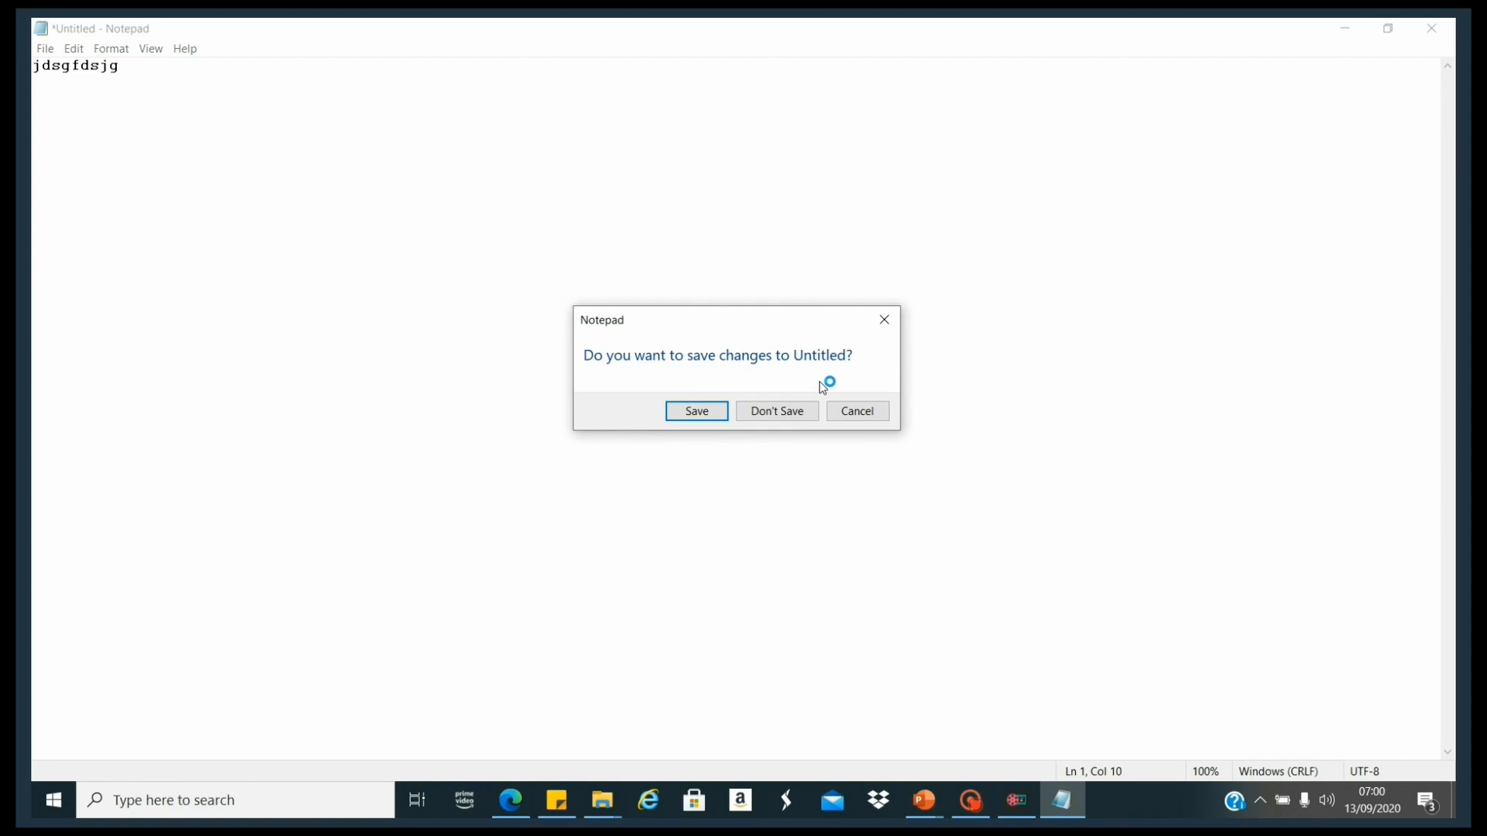
left_click(791, 409)
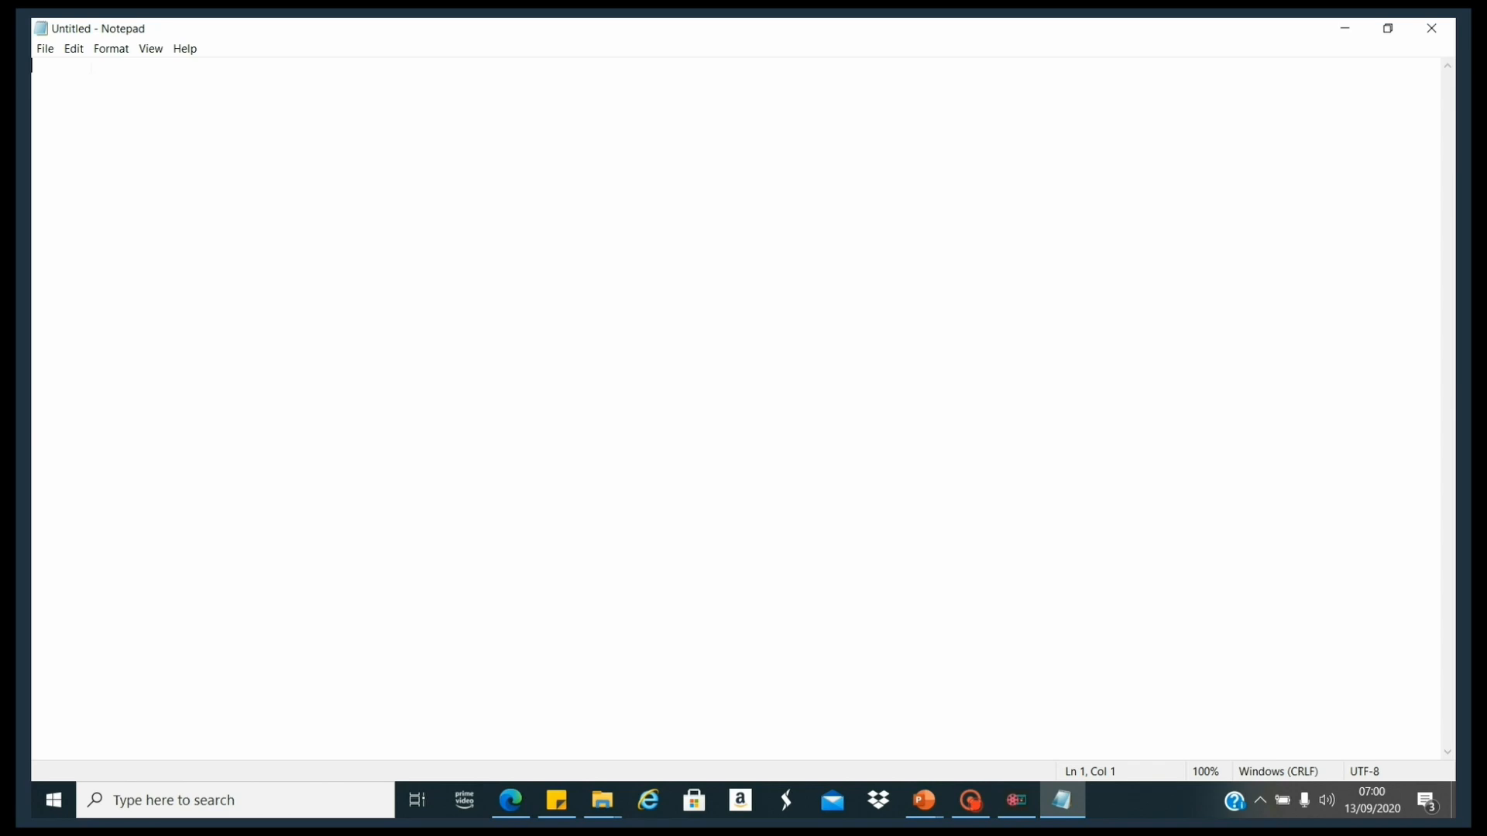
Open the text file first_1 from the Desktop folder and save it under its existing name.
left_click(44, 48)
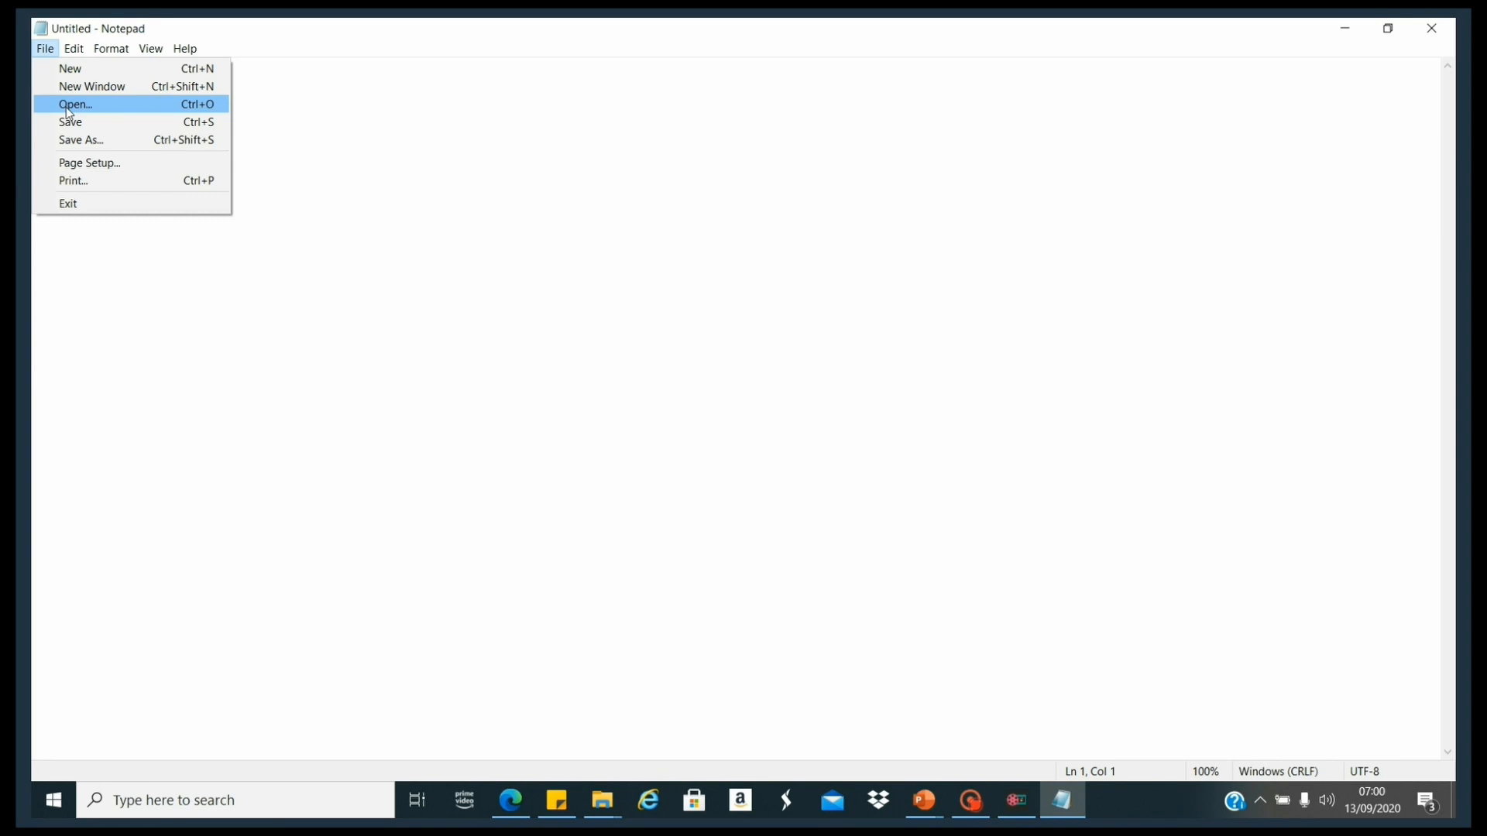
left_click(67, 107)
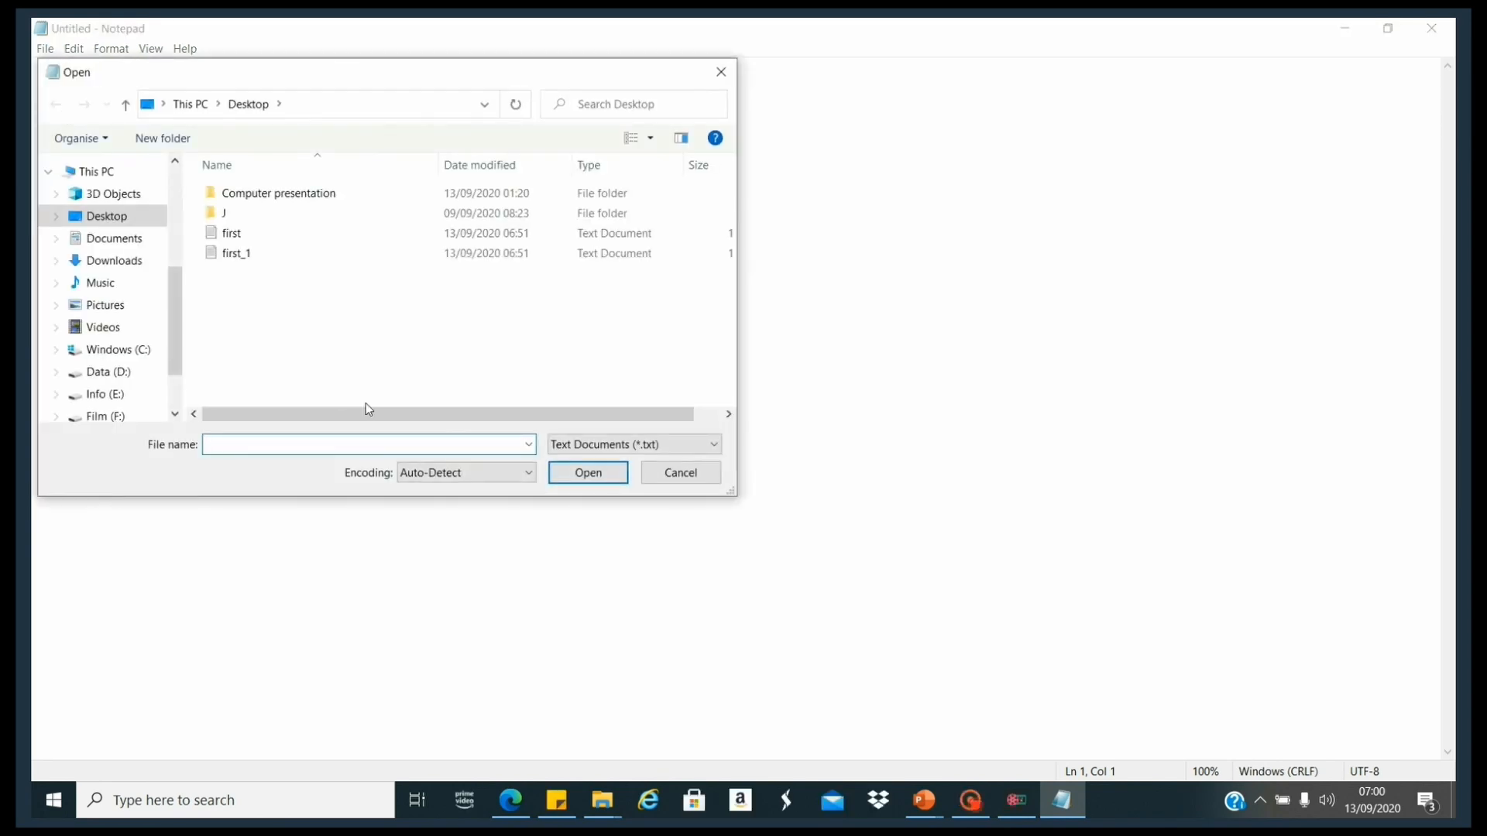
left_click(237, 255)
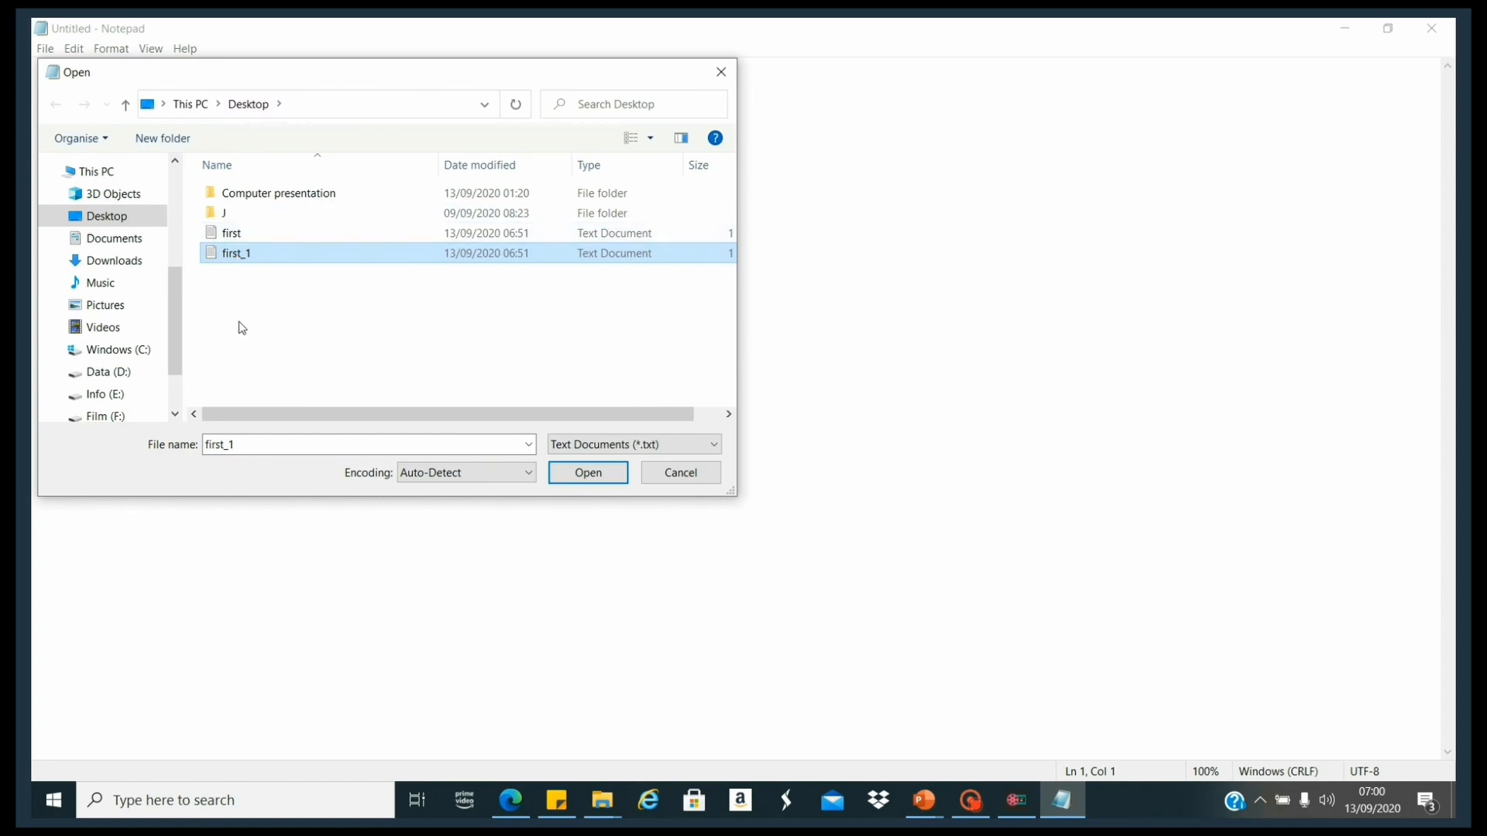
left_click(589, 474)
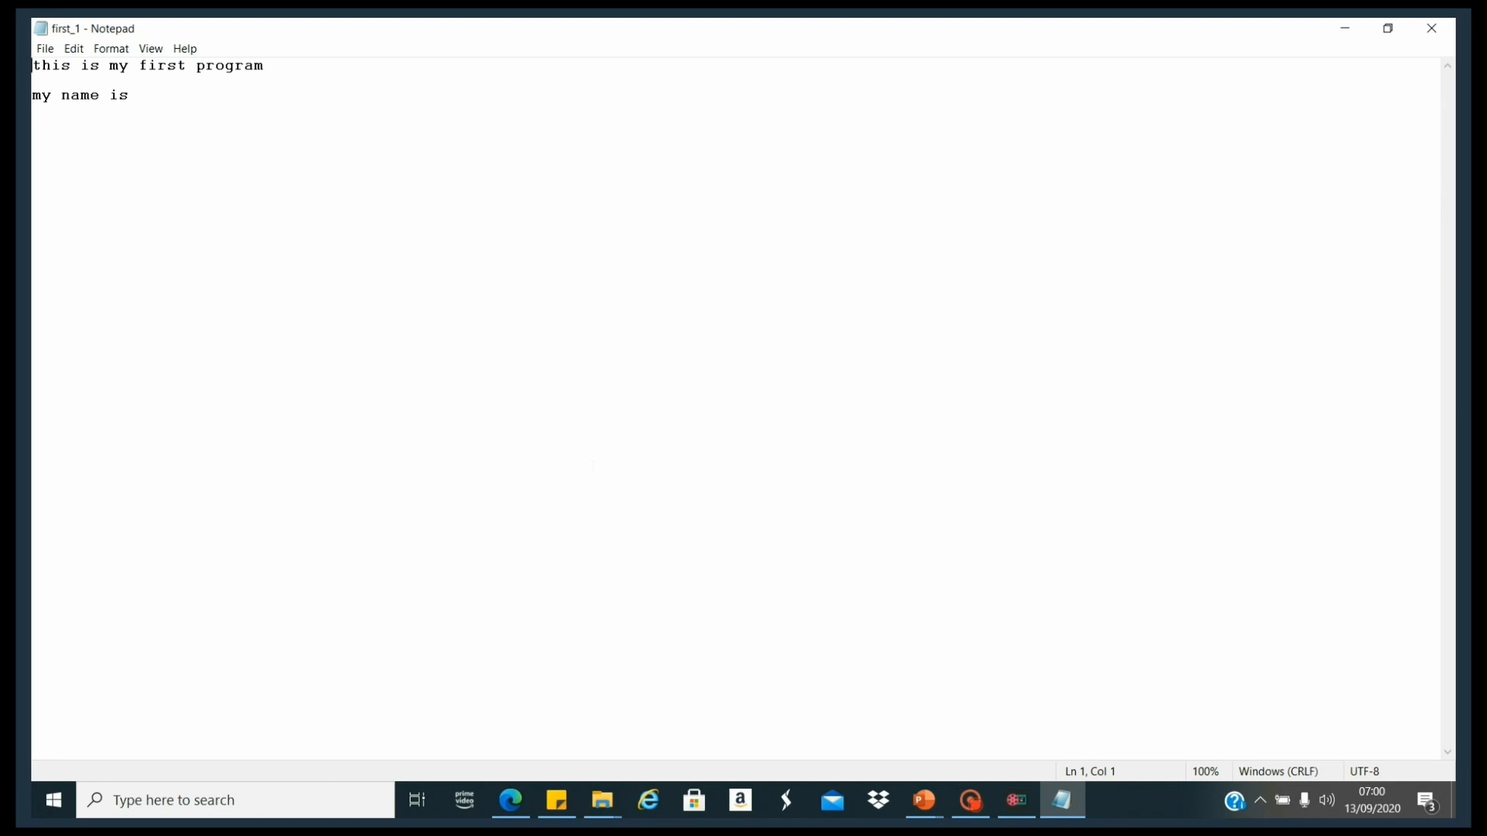
left_click(45, 48)
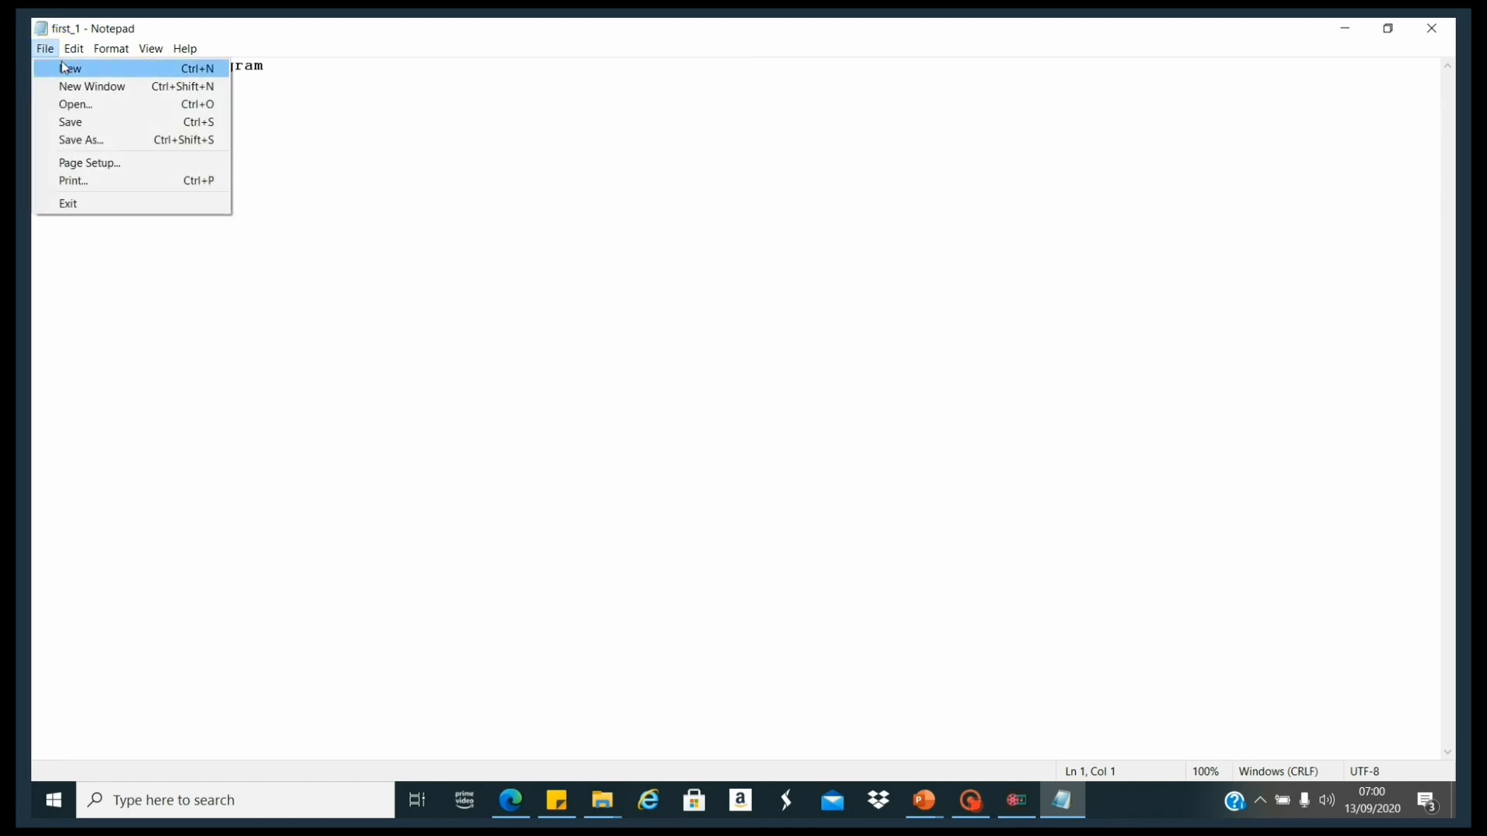
left_click(71, 123)
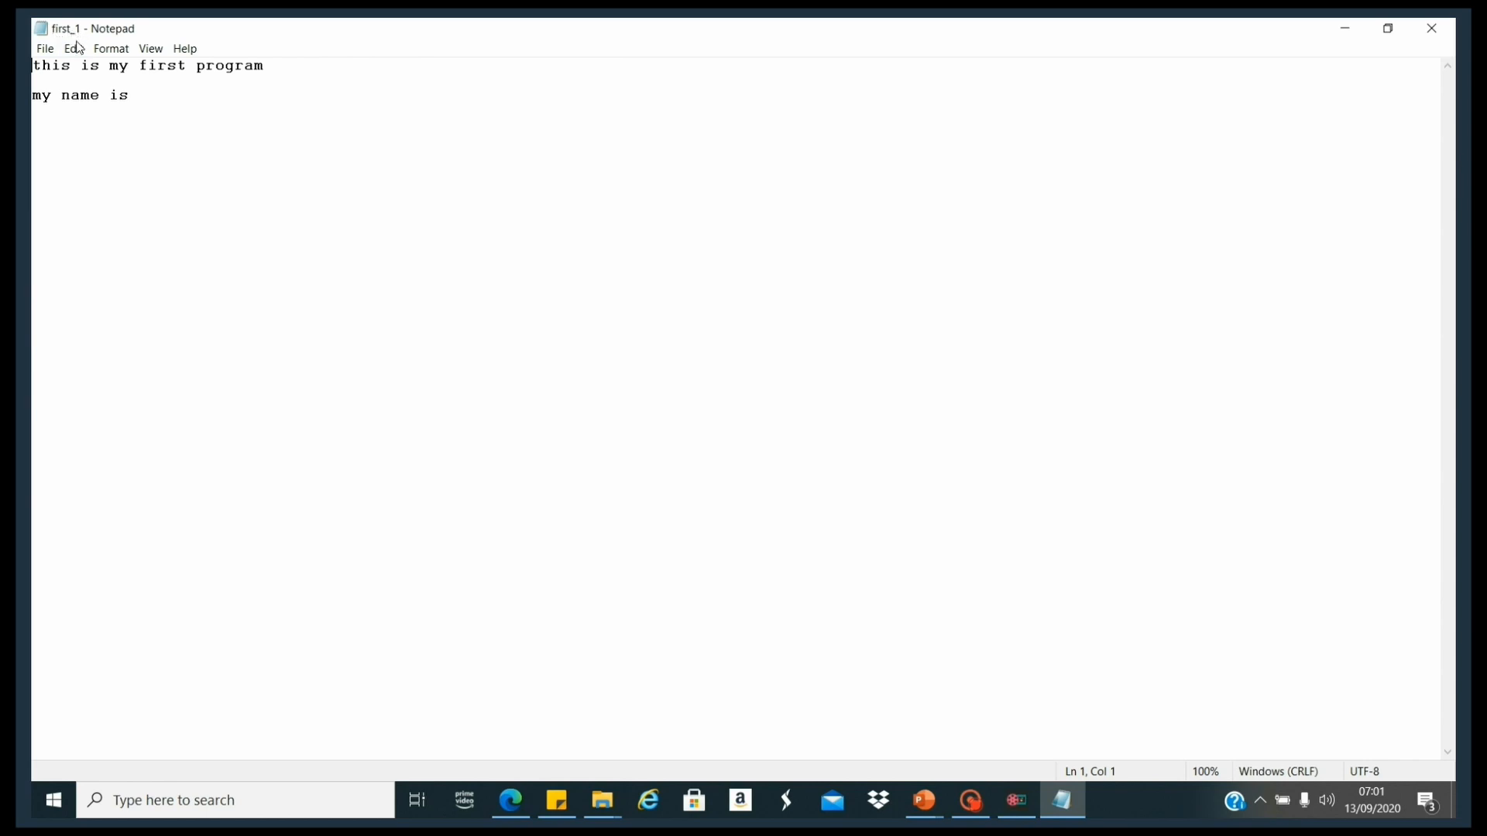
Save a copy of the document to the Desktop as first_2 in text document format.
left_click(46, 50)
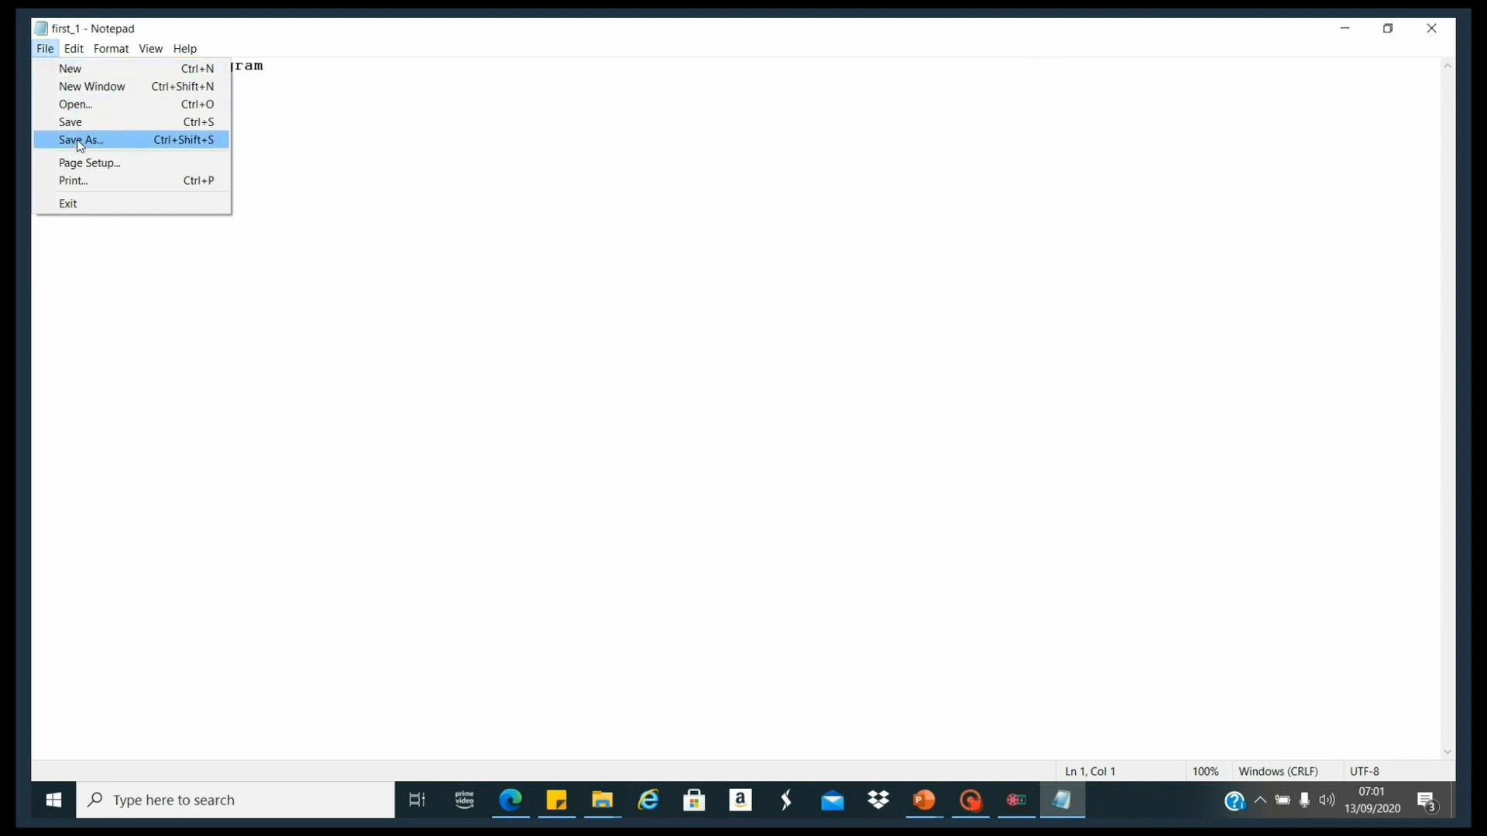
left_click(365, 193)
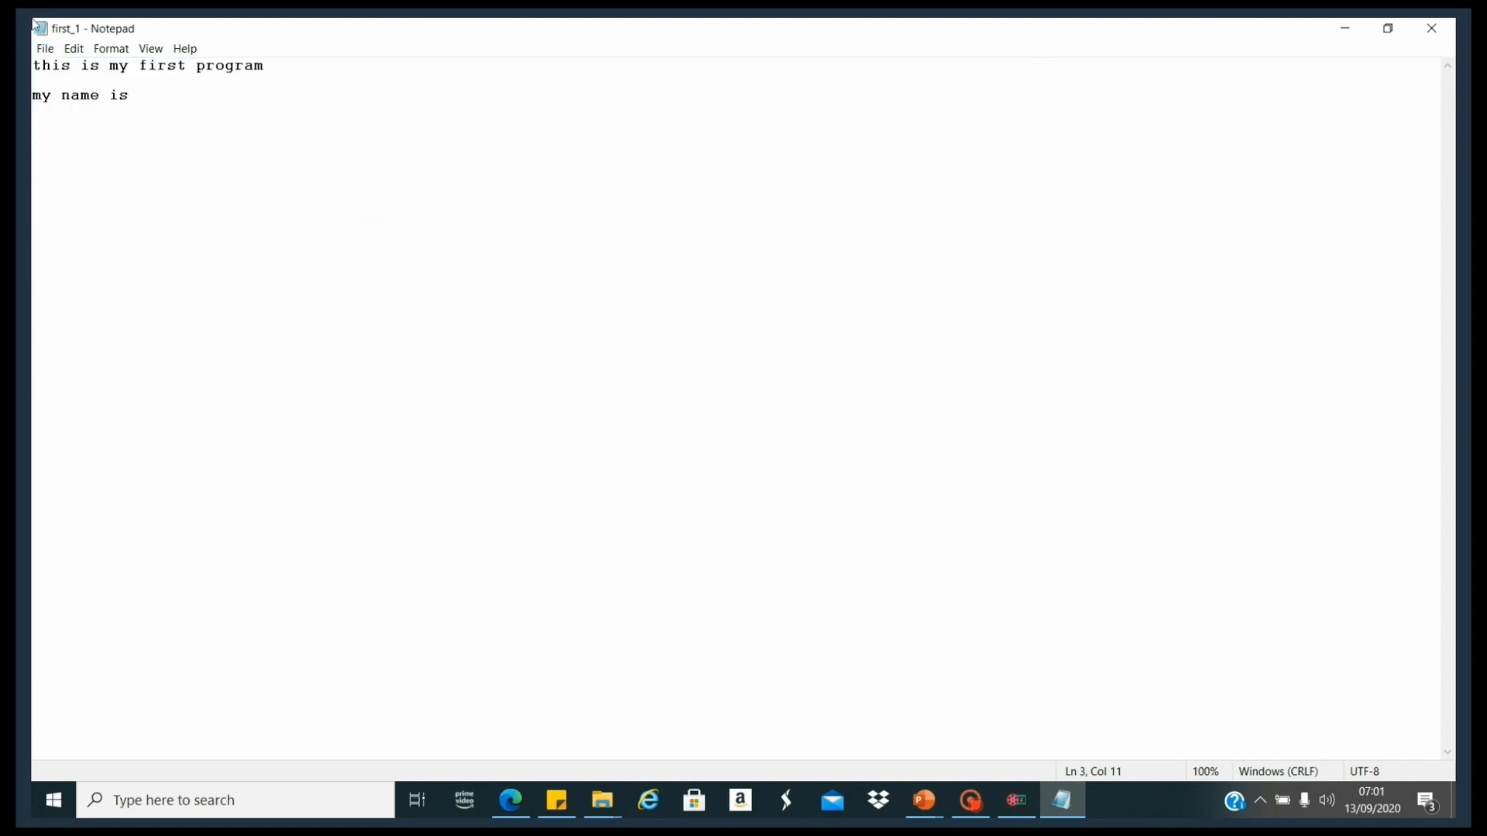
left_click(45, 49)
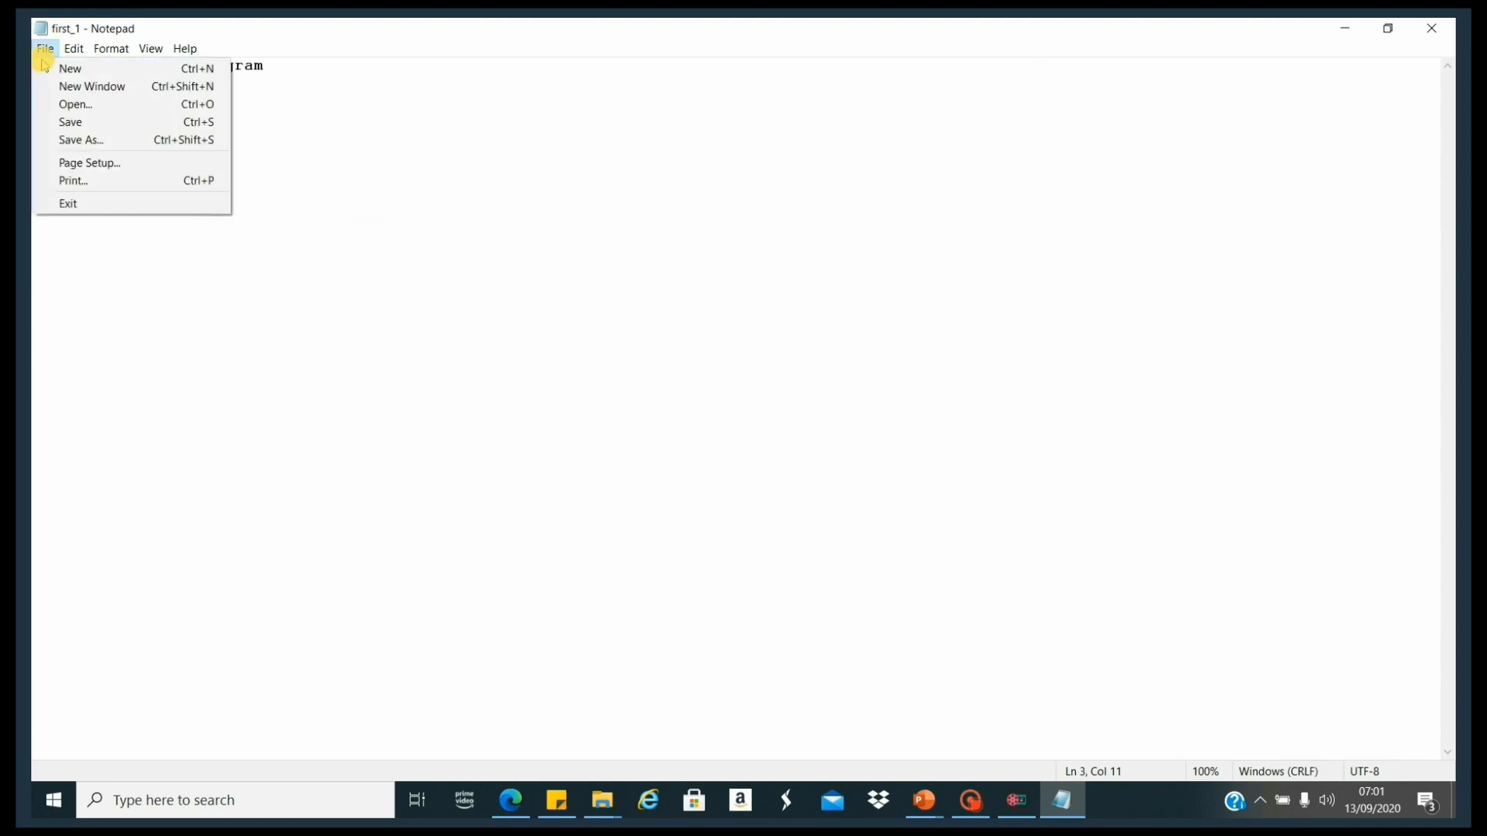
left_click(83, 145)
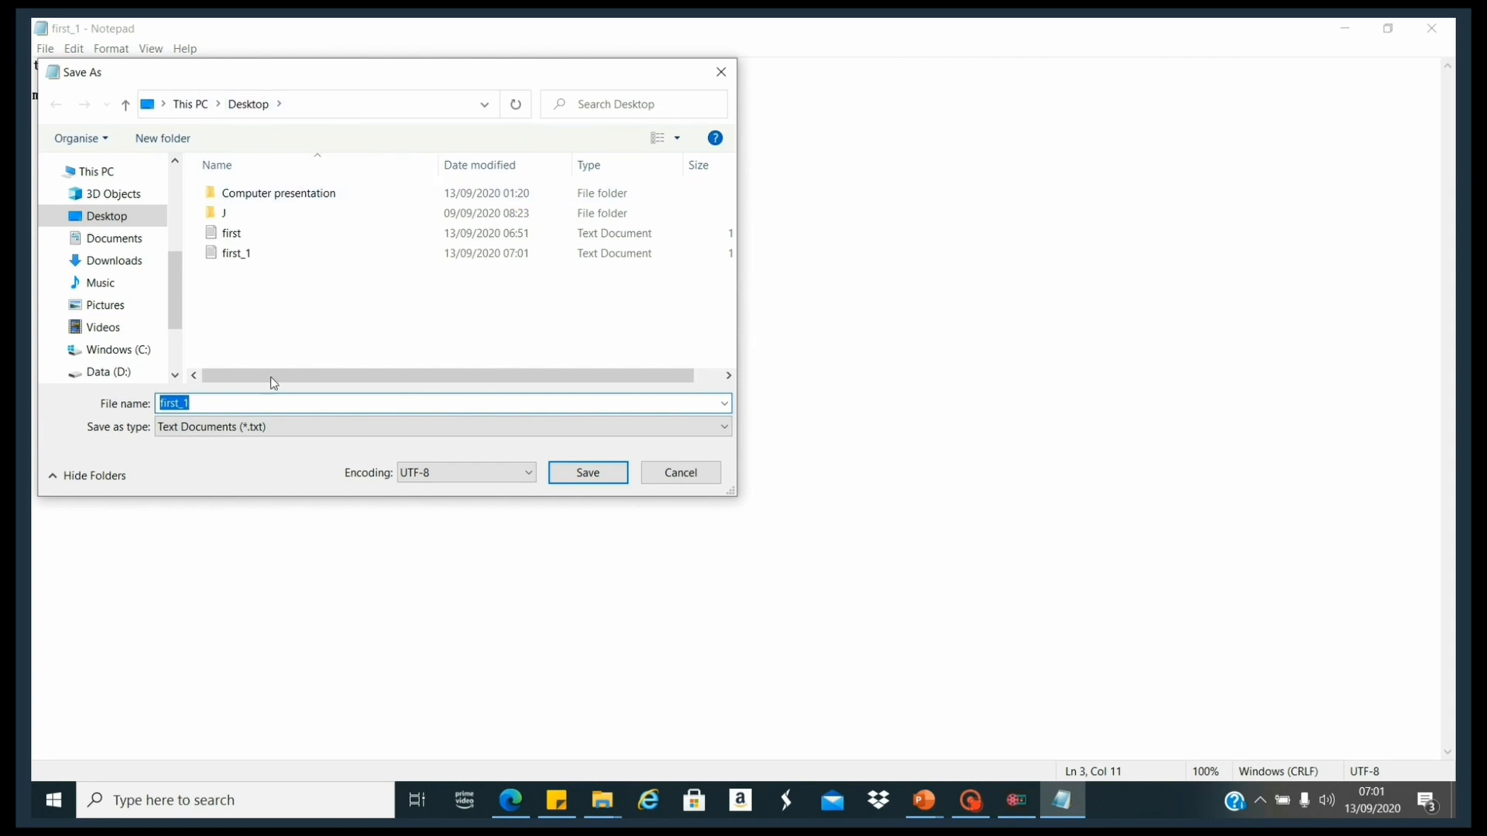
left_click(229, 402)
key("BackSpace")
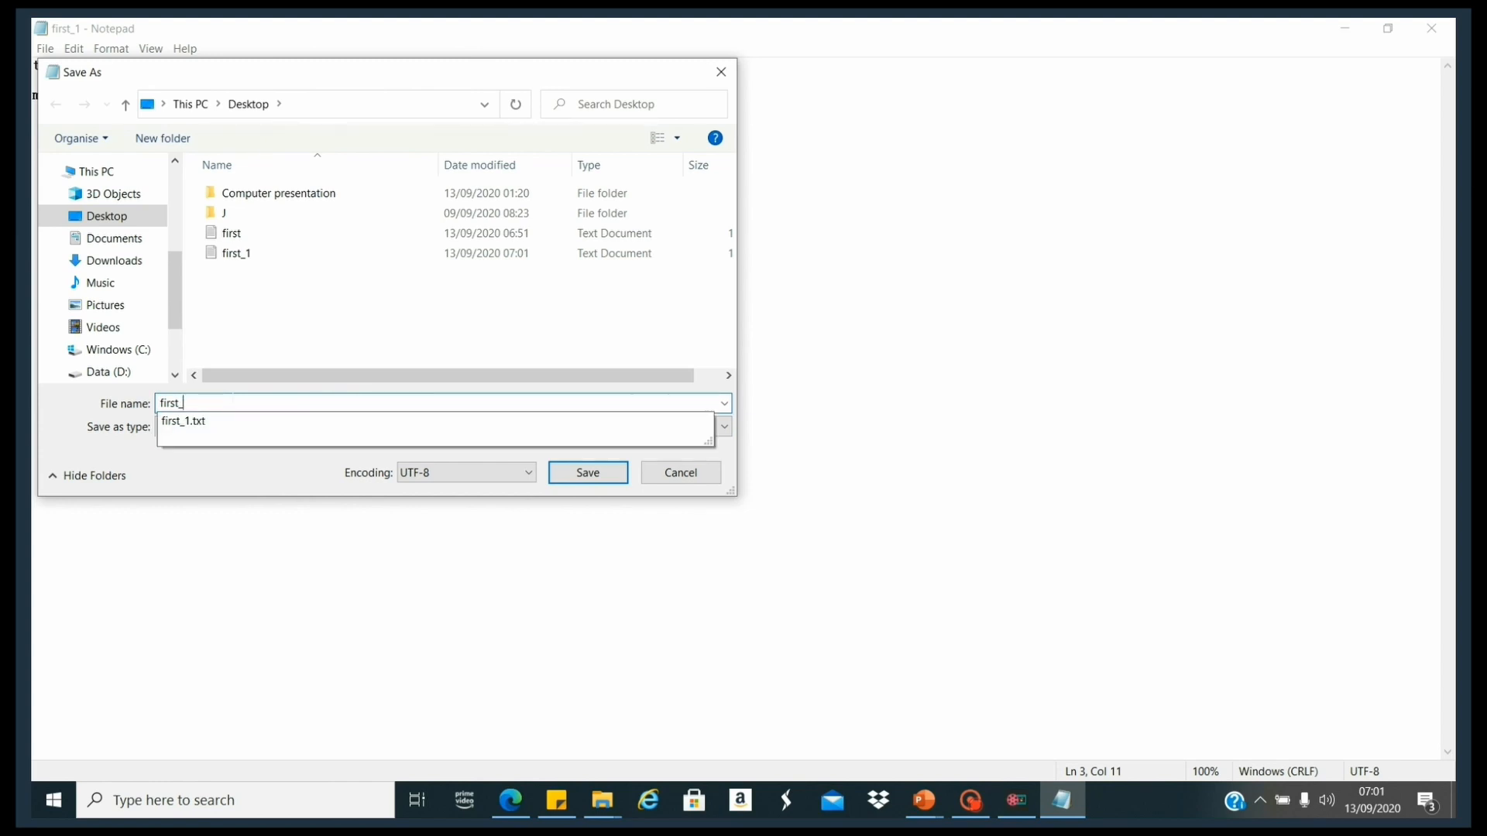
type("2")
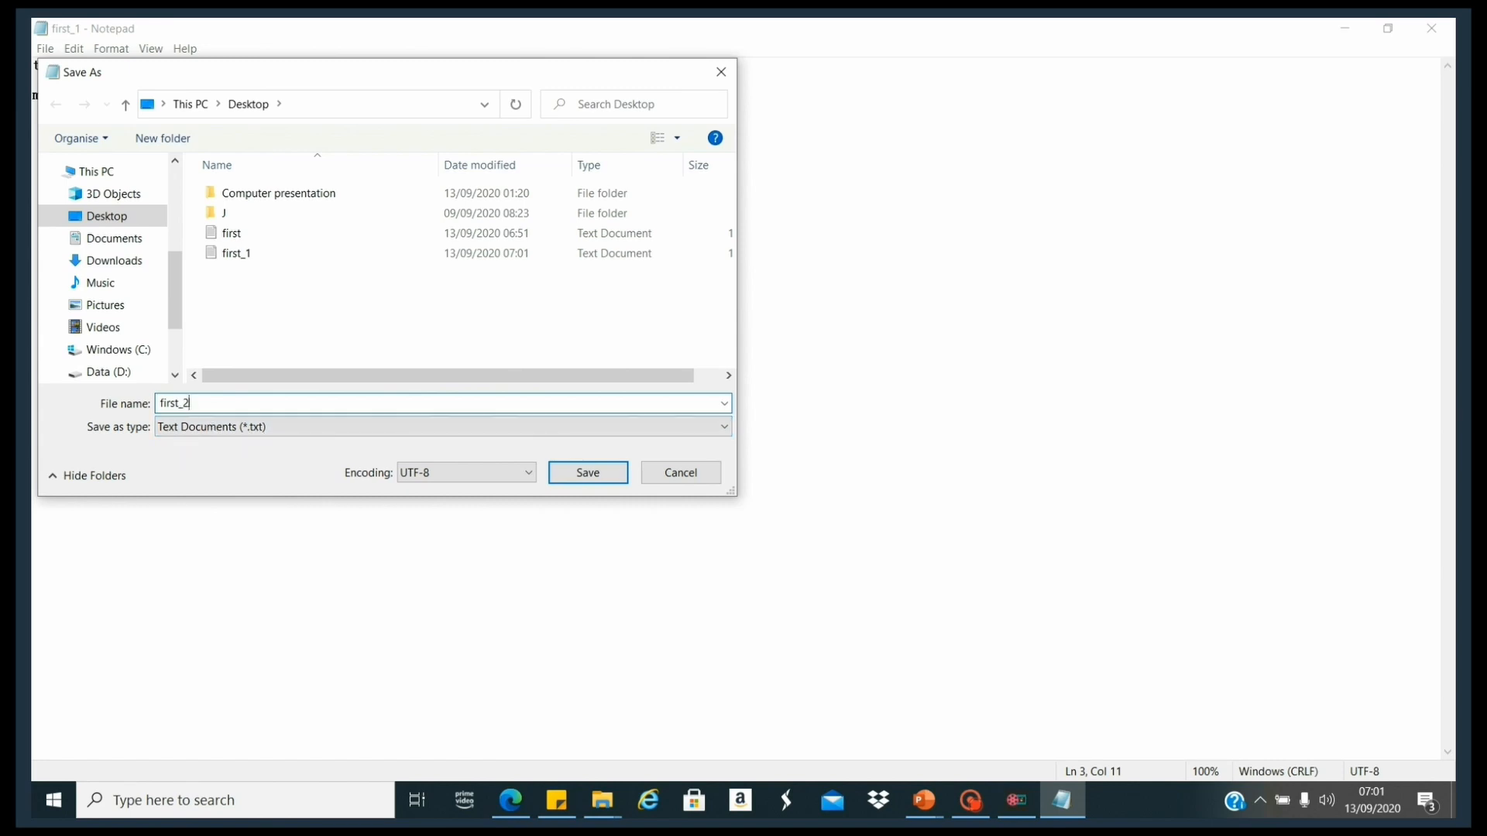
left_click(602, 473)
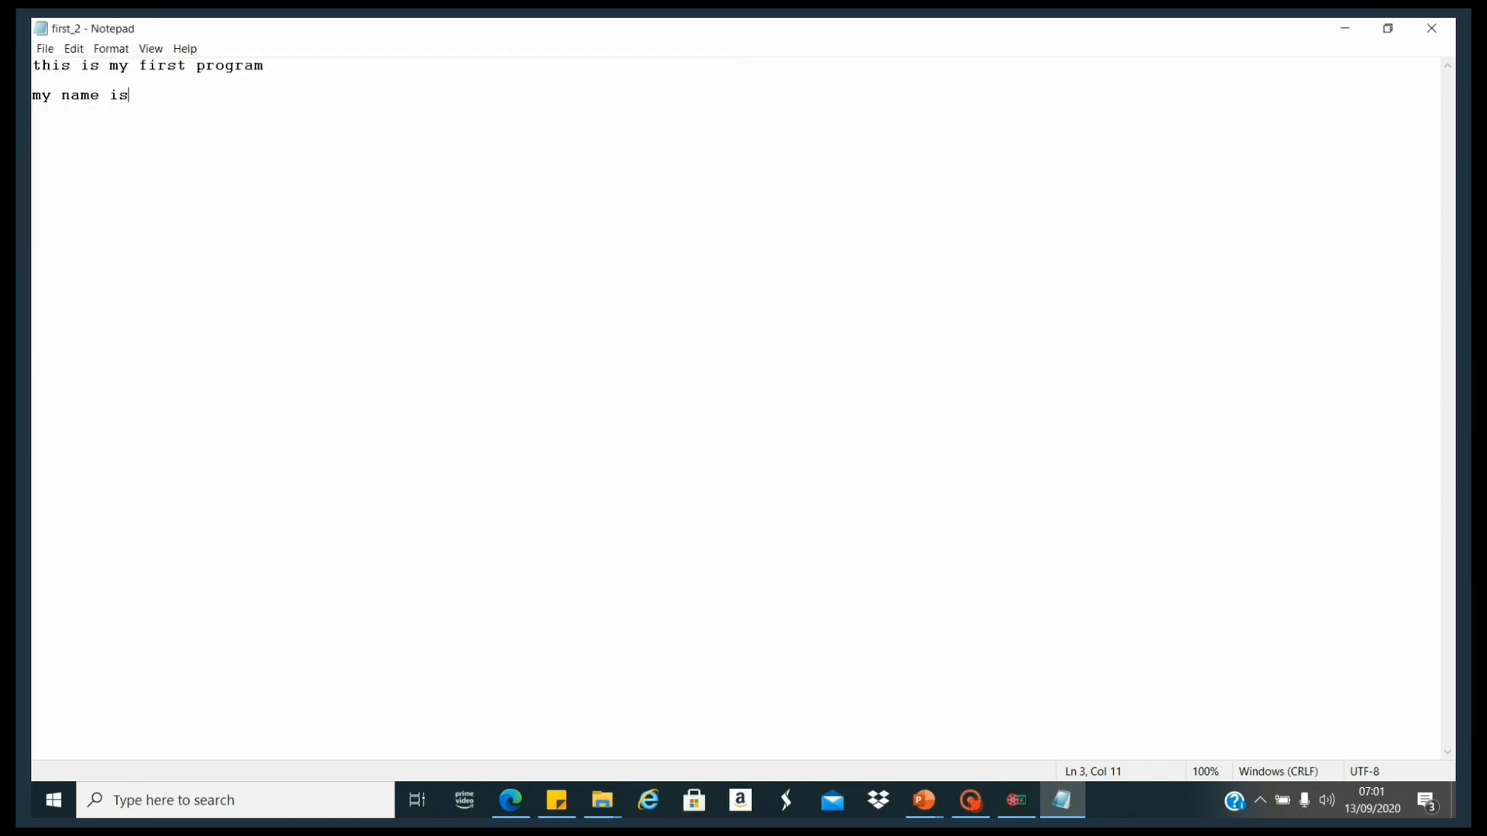
Show the desktop to check the first_2 file, and return to the open Notepad document.
key("super+d")
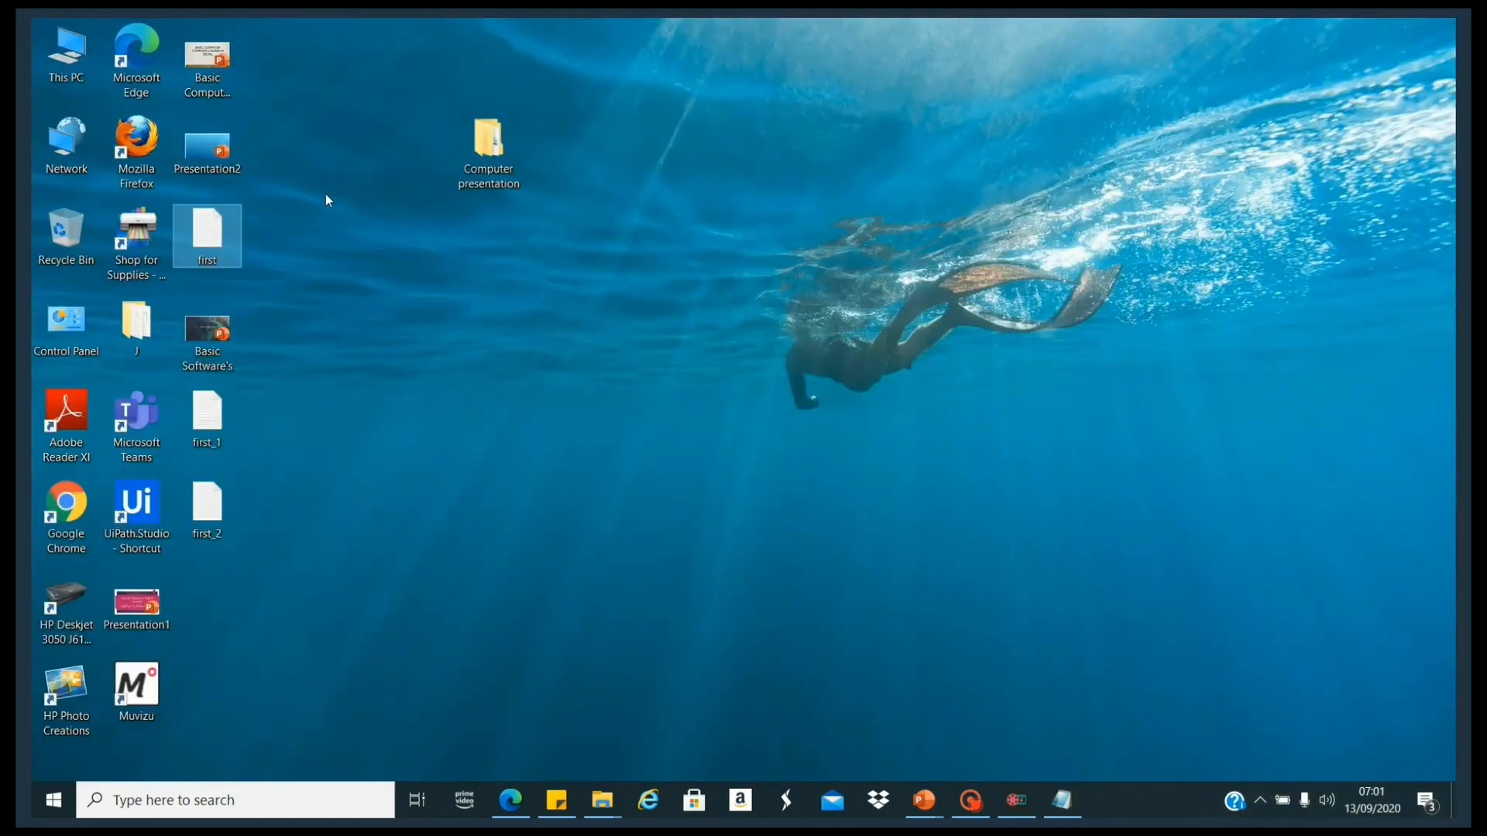
left_click(206, 505)
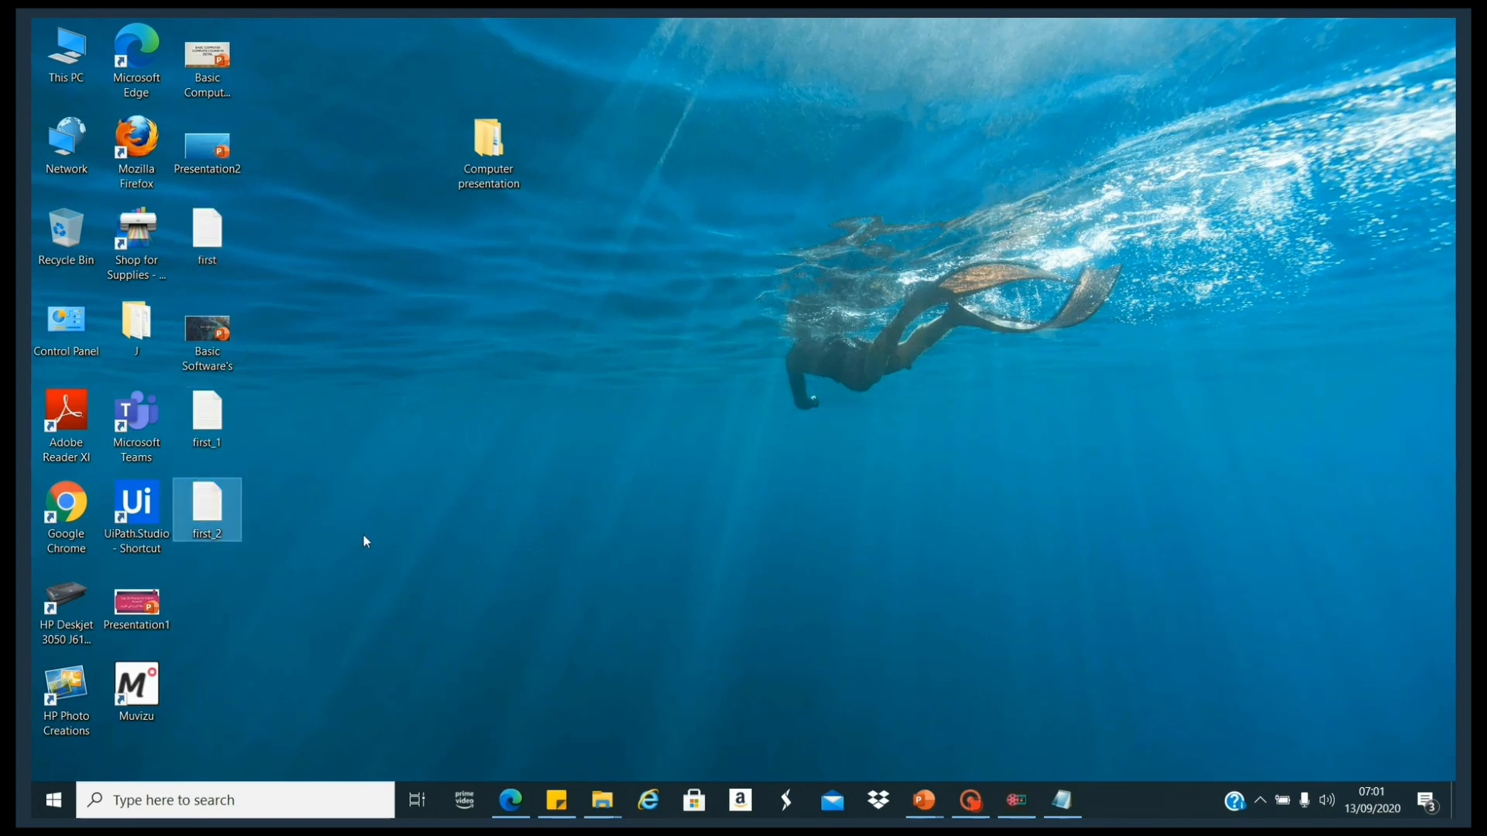
left_click(1062, 800)
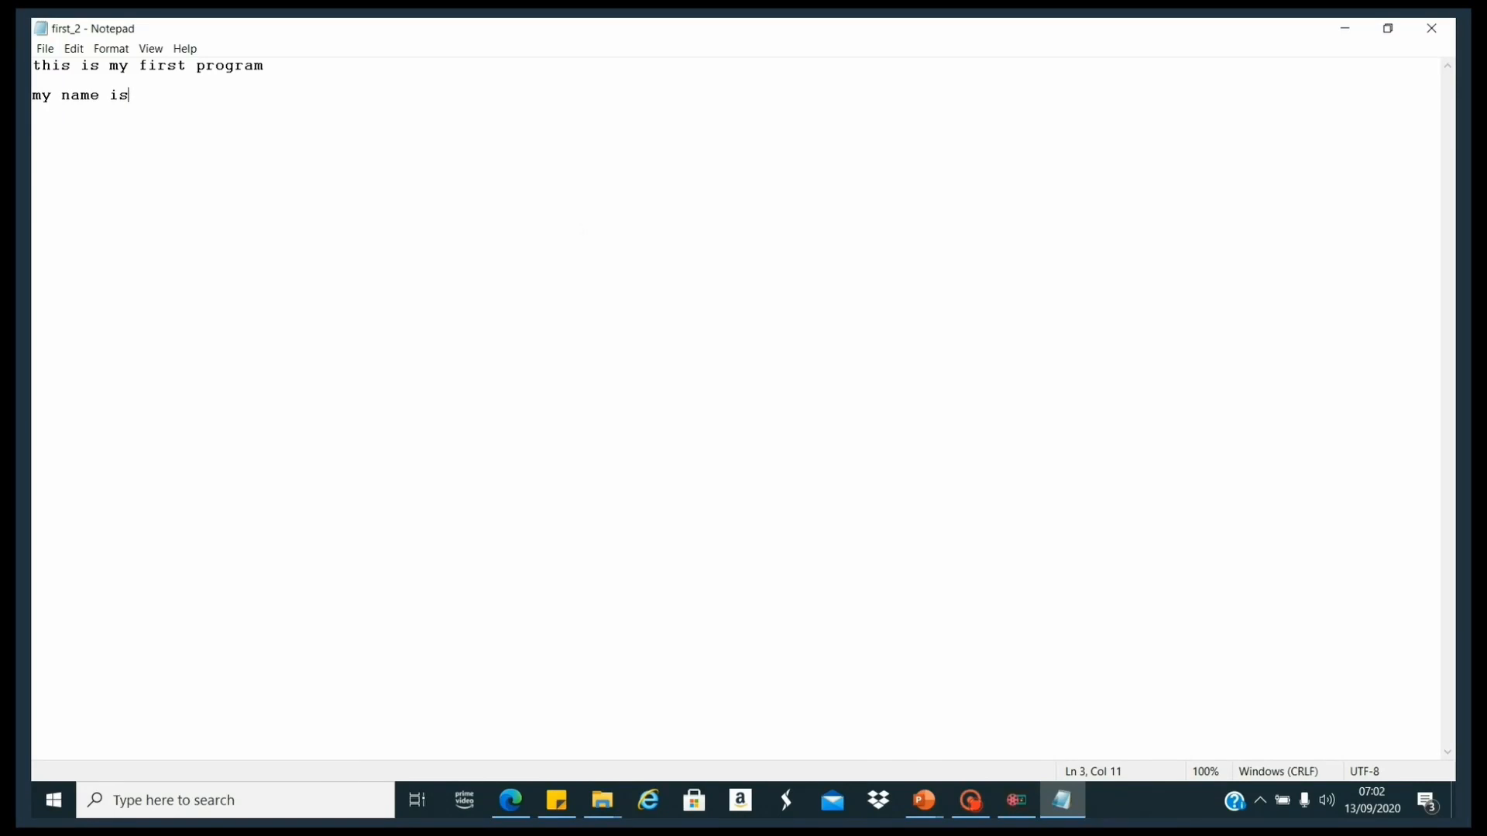
Open the page setup settings and review the available paper sizes, leaving A4 selected.
left_click(46, 48)
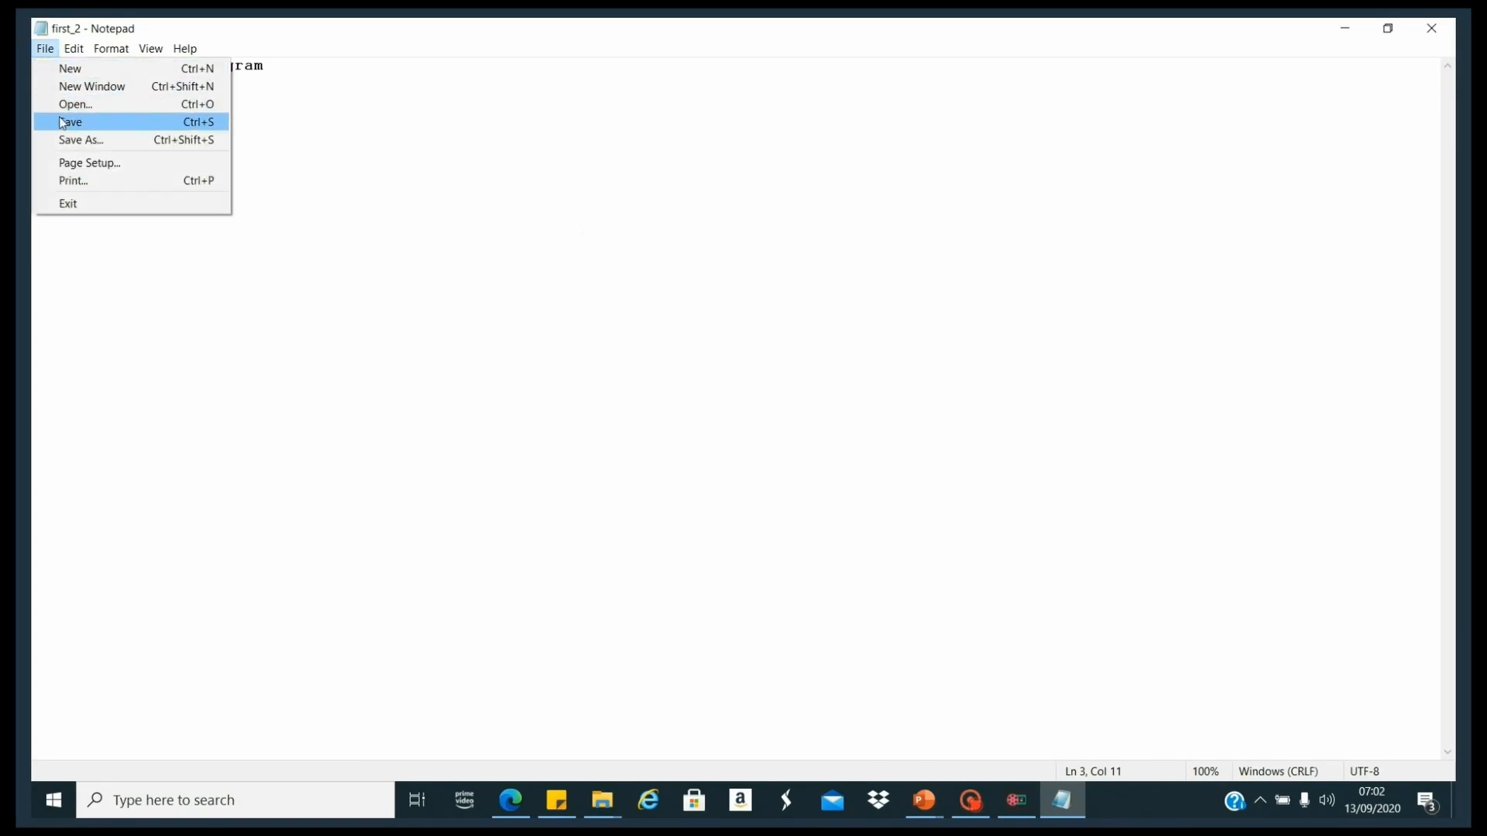
left_click(87, 164)
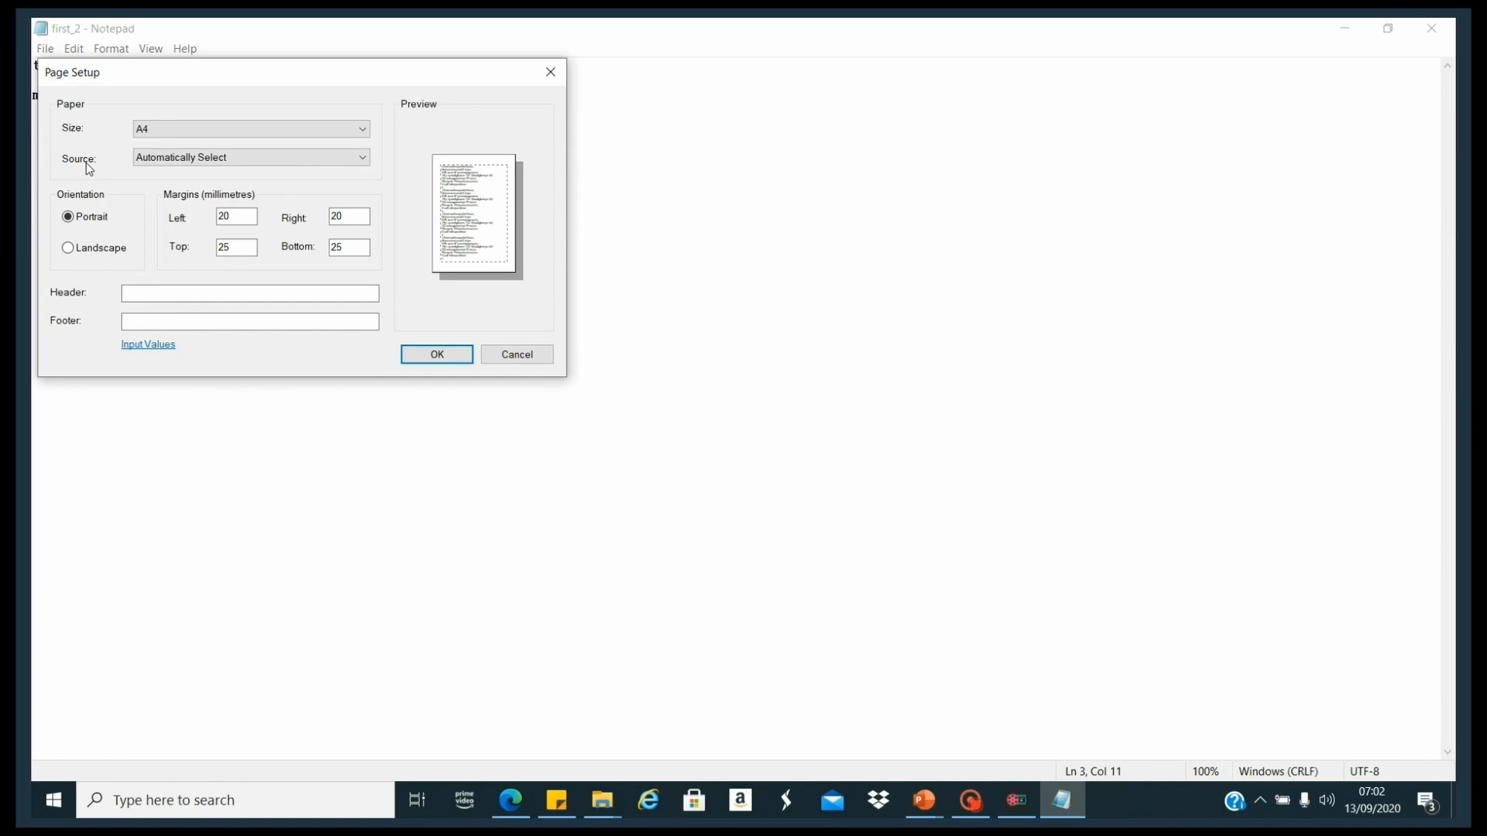
left_click(213, 129)
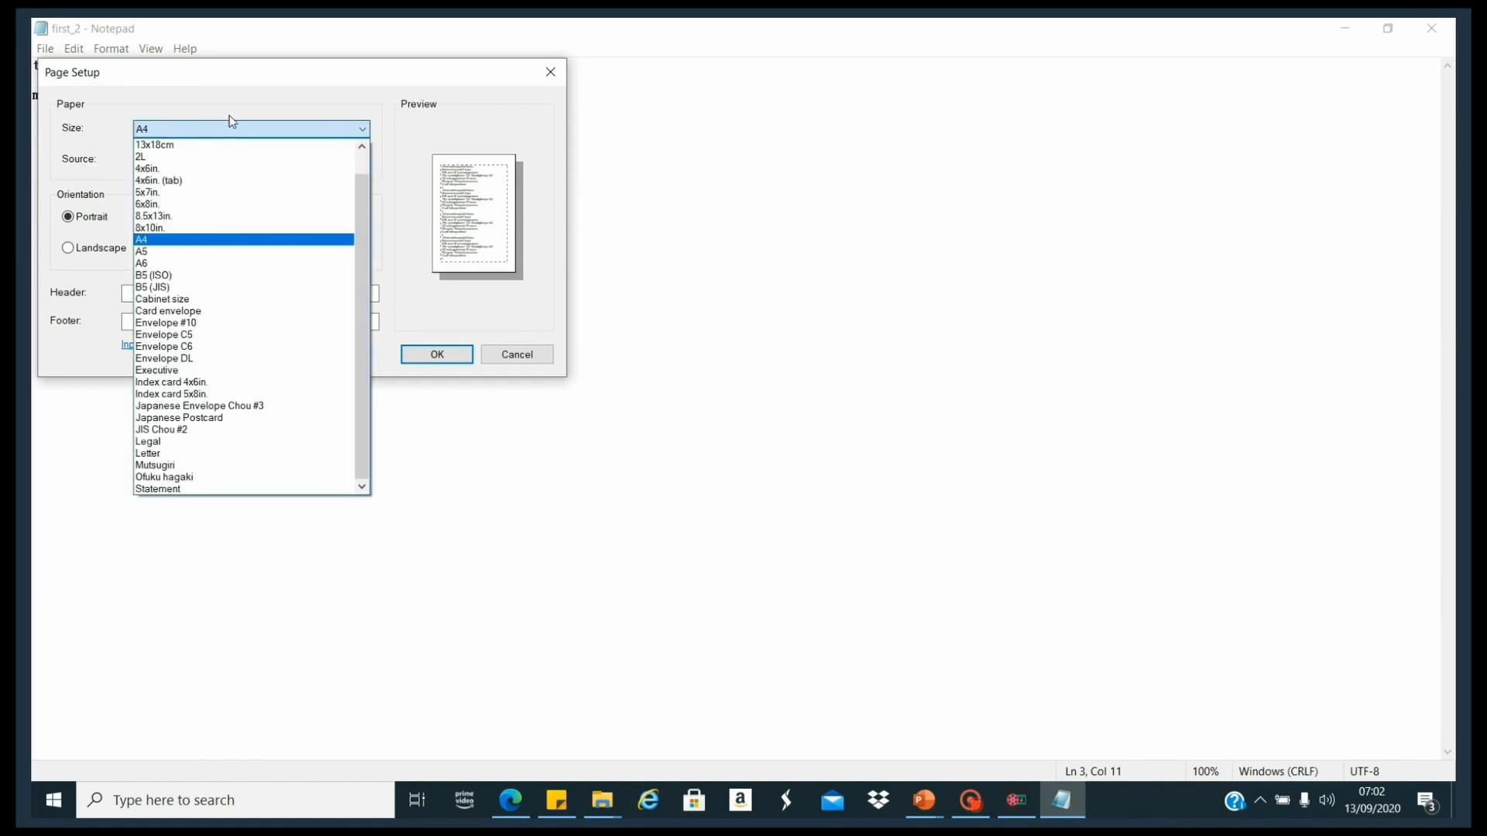
left_click(219, 84)
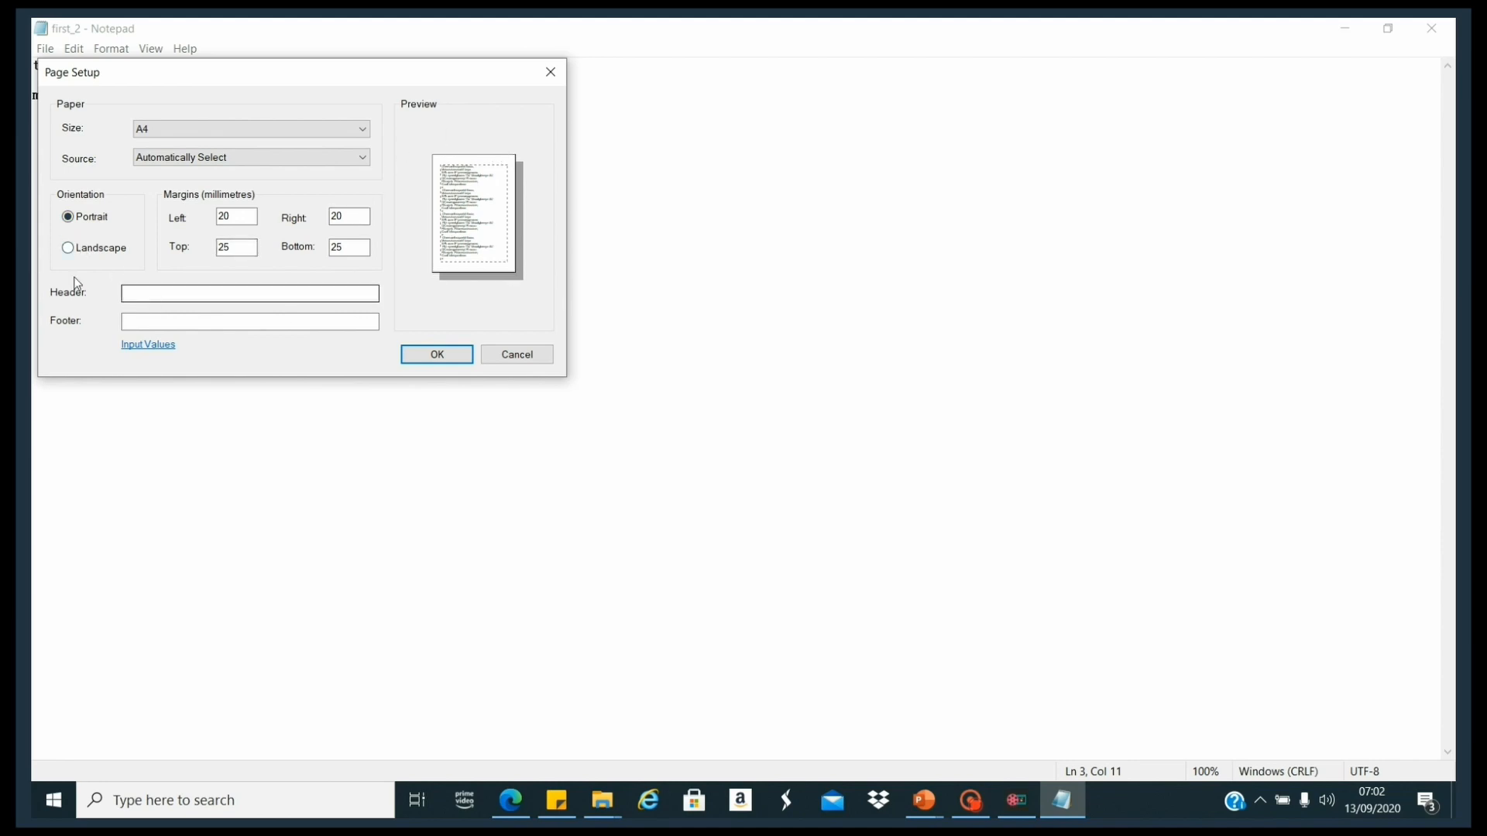
Preview the landscape orientation in the page setup and cancel the settings.
left_click(67, 248)
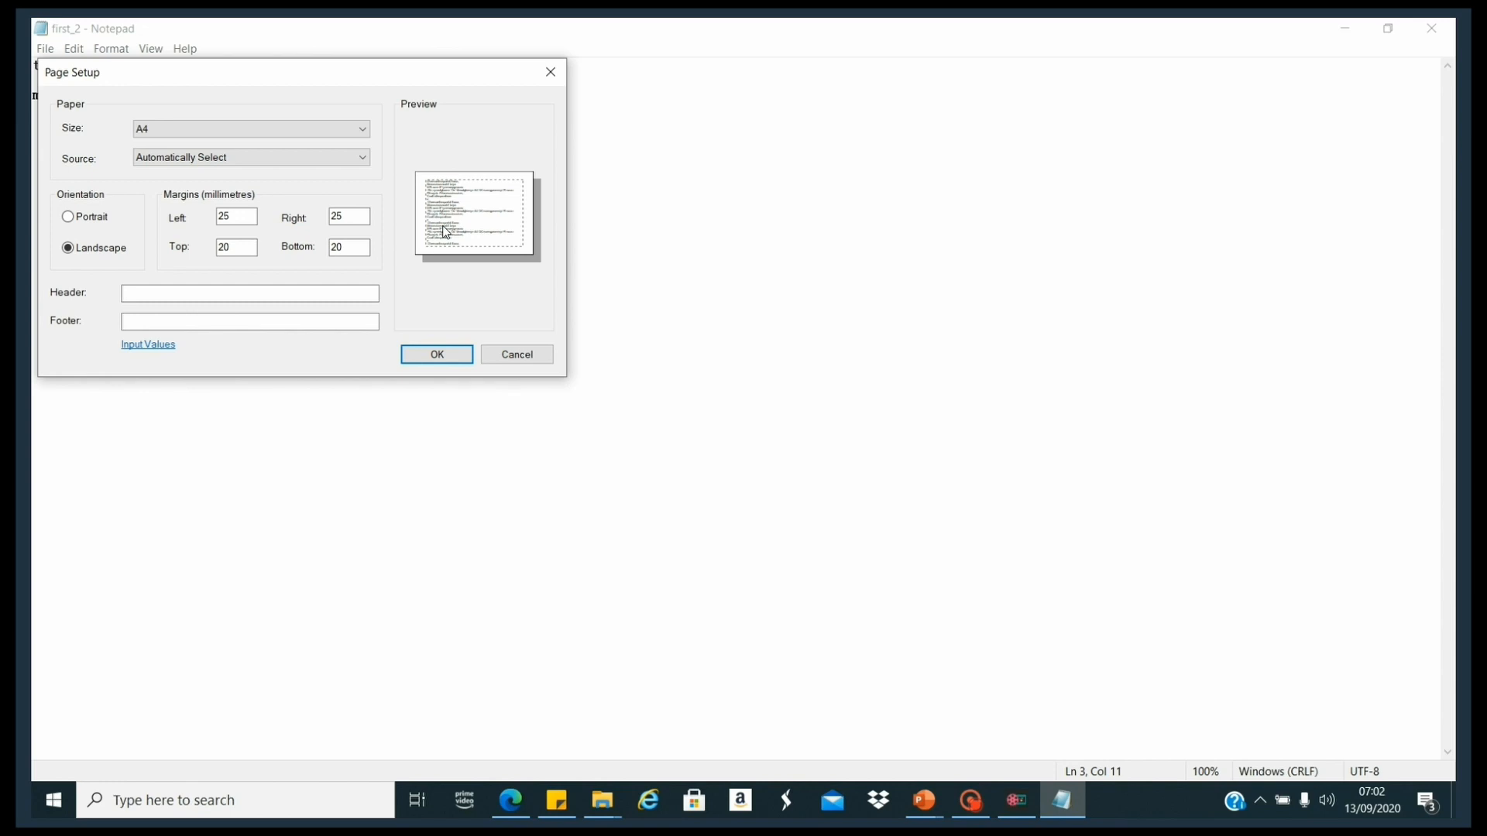
left_click(511, 354)
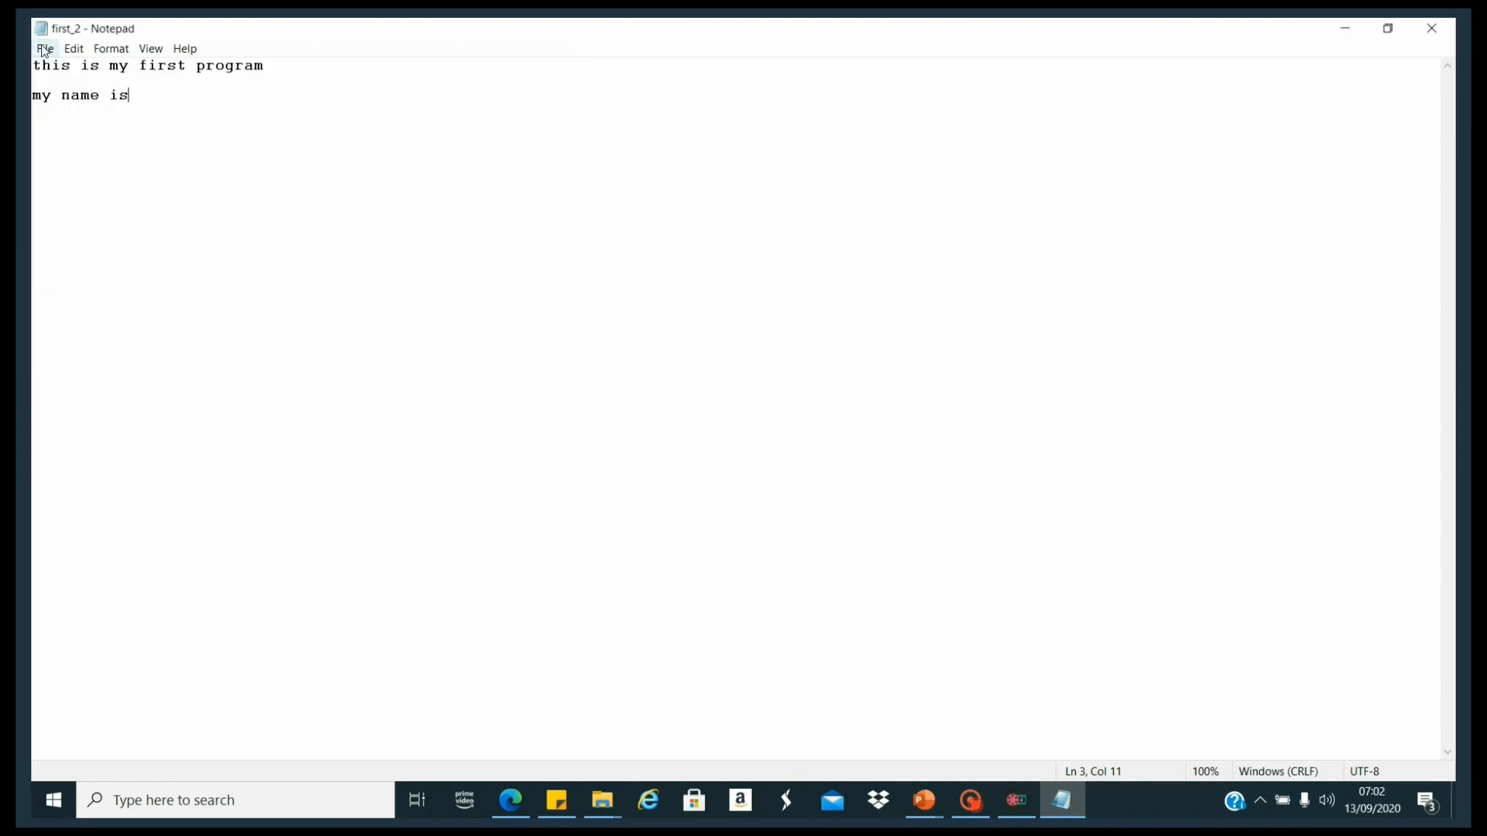
Review the available printers and print options for the document, and cancel without printing.
left_click(45, 48)
left_click(87, 181)
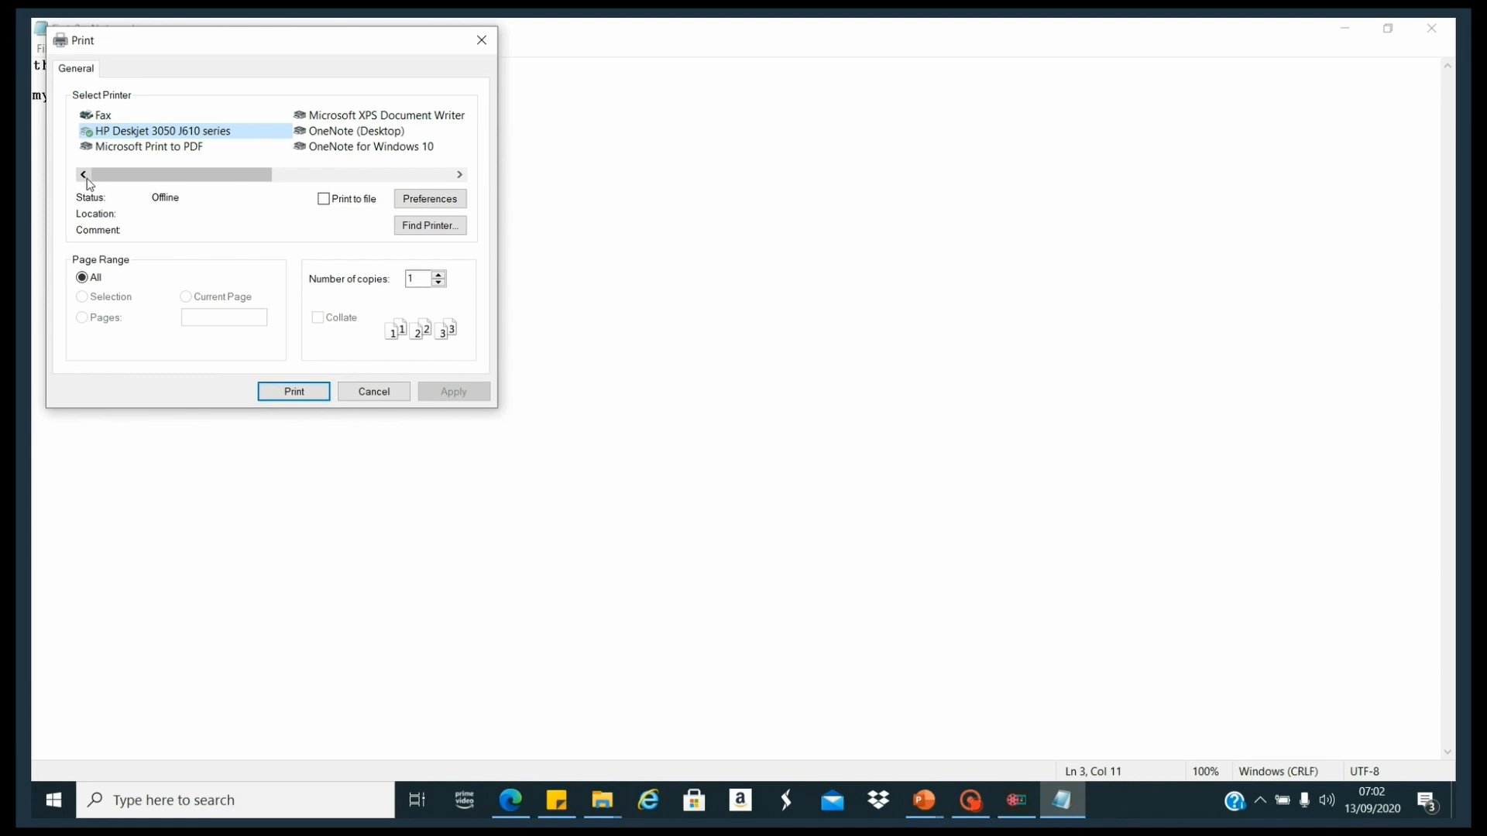
mouse_move(107, 136)
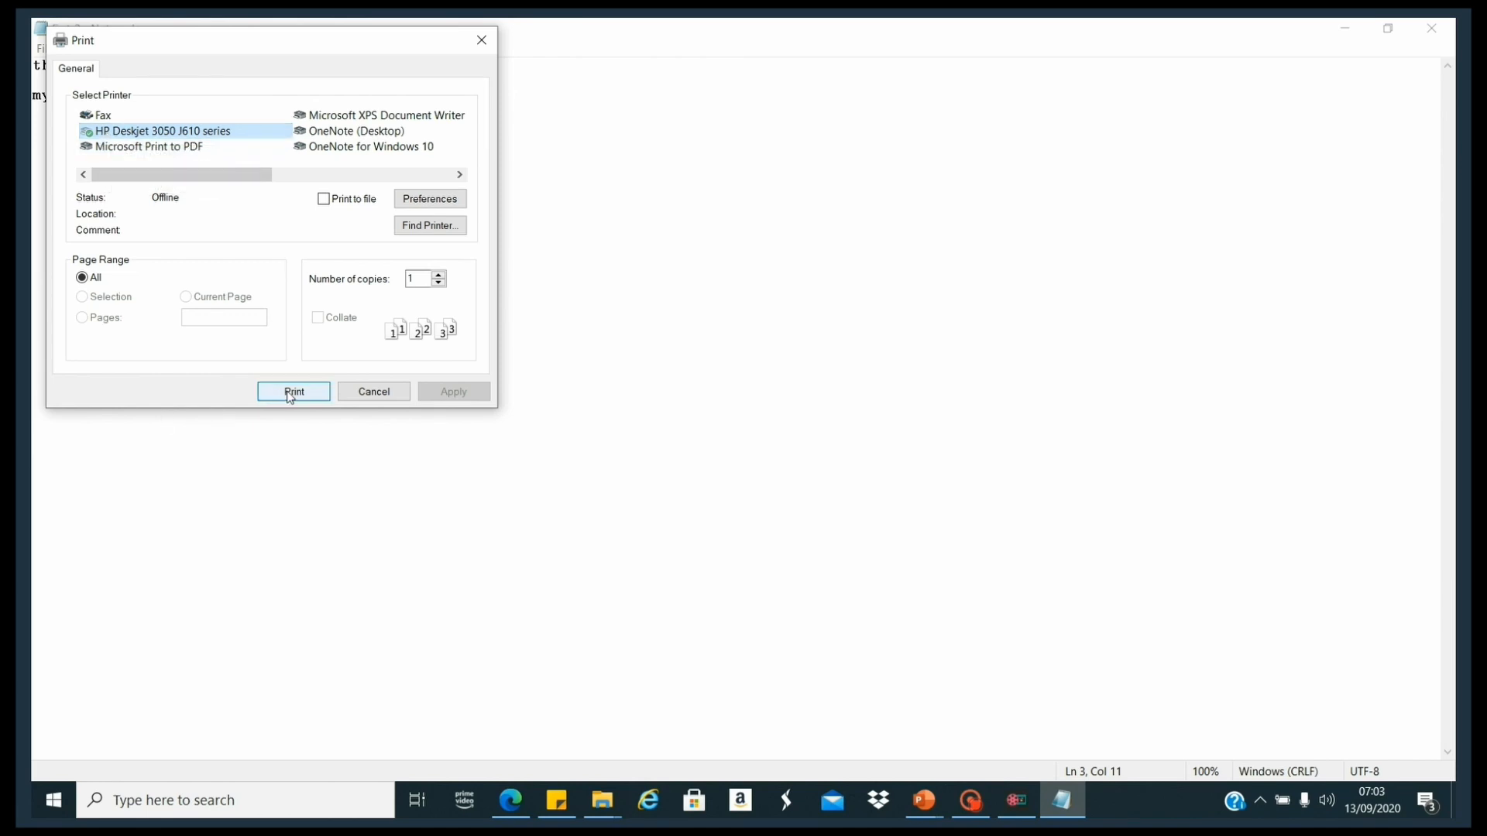
left_click(392, 389)
left_click(45, 48)
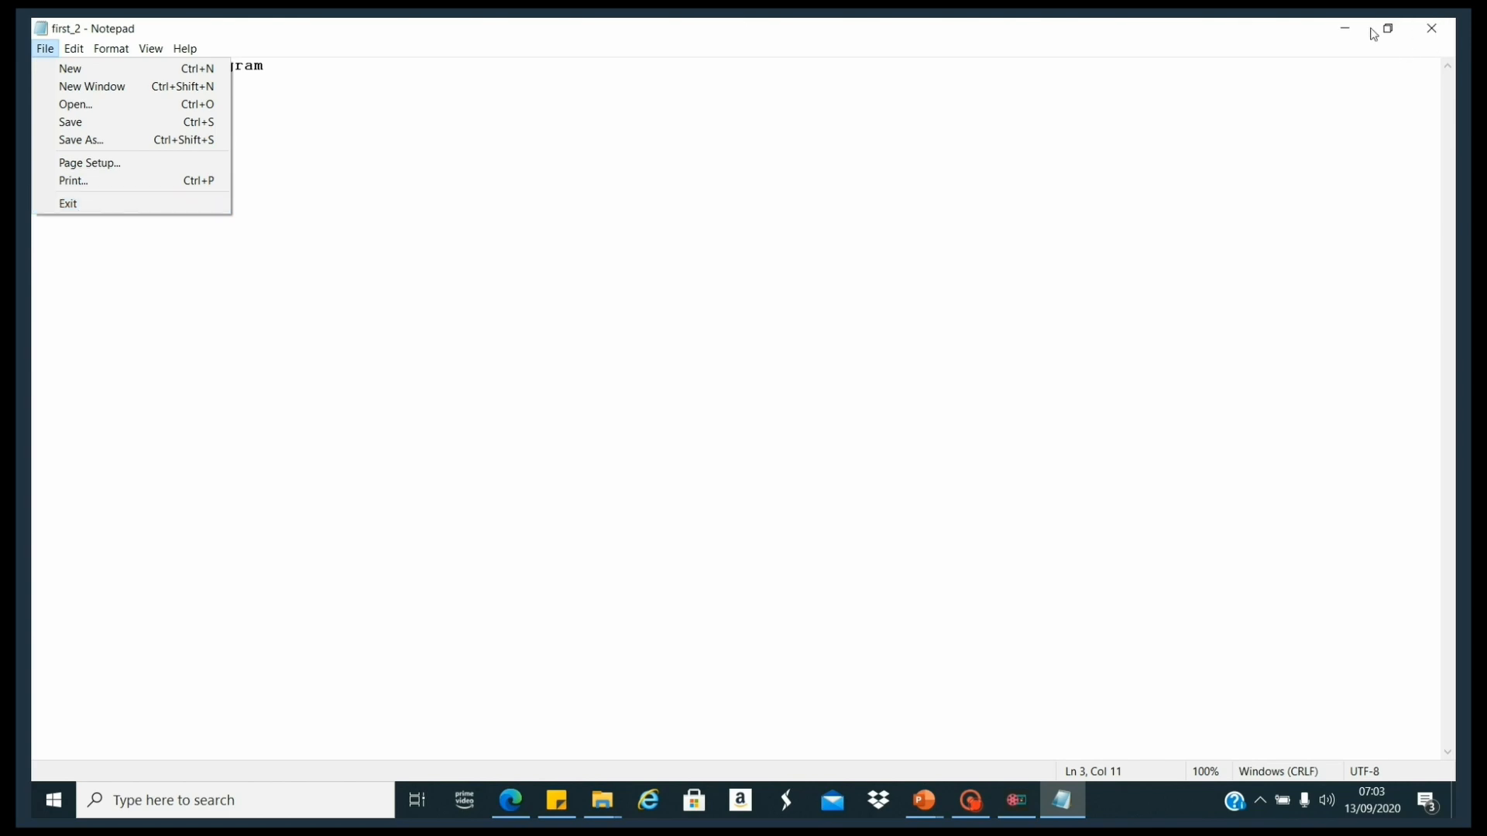
mouse_move(68, 53)
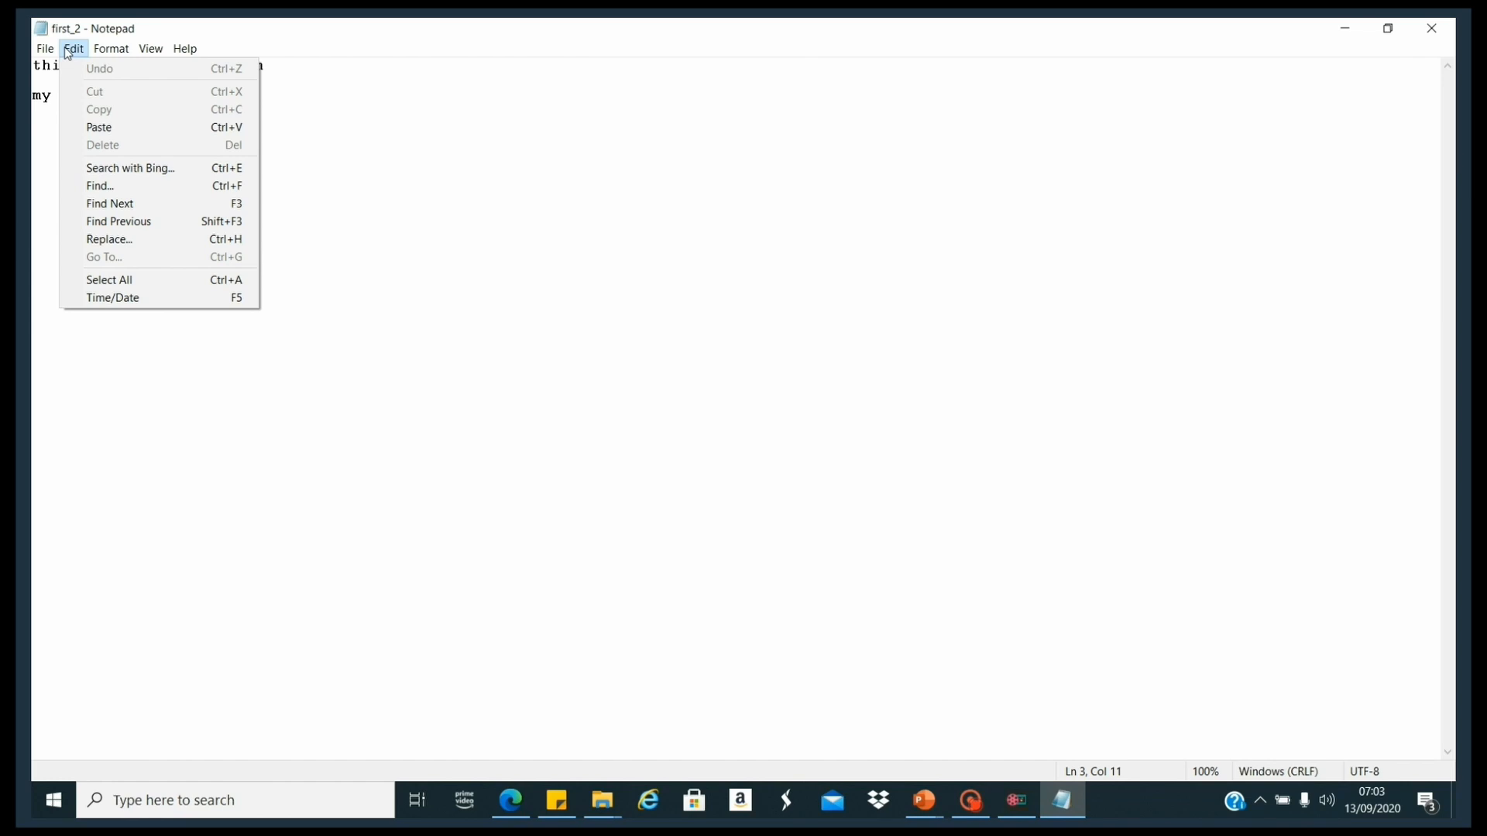
left_click(242, 227)
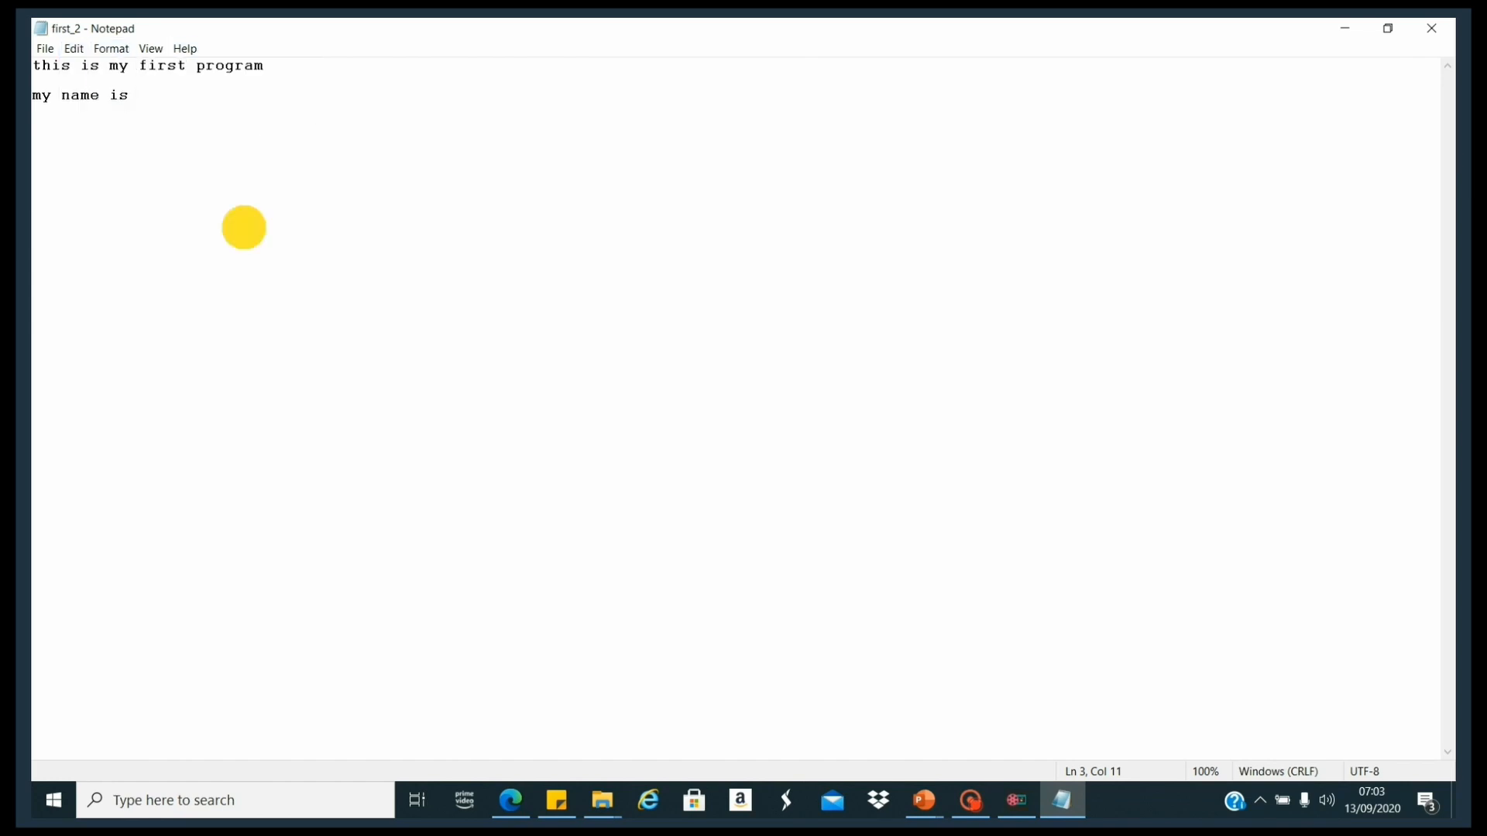
Copy the line "this is my first program" and paste it two lines below "my name is".
left_click_drag(265, 65, 34, 62)
key("super+c")
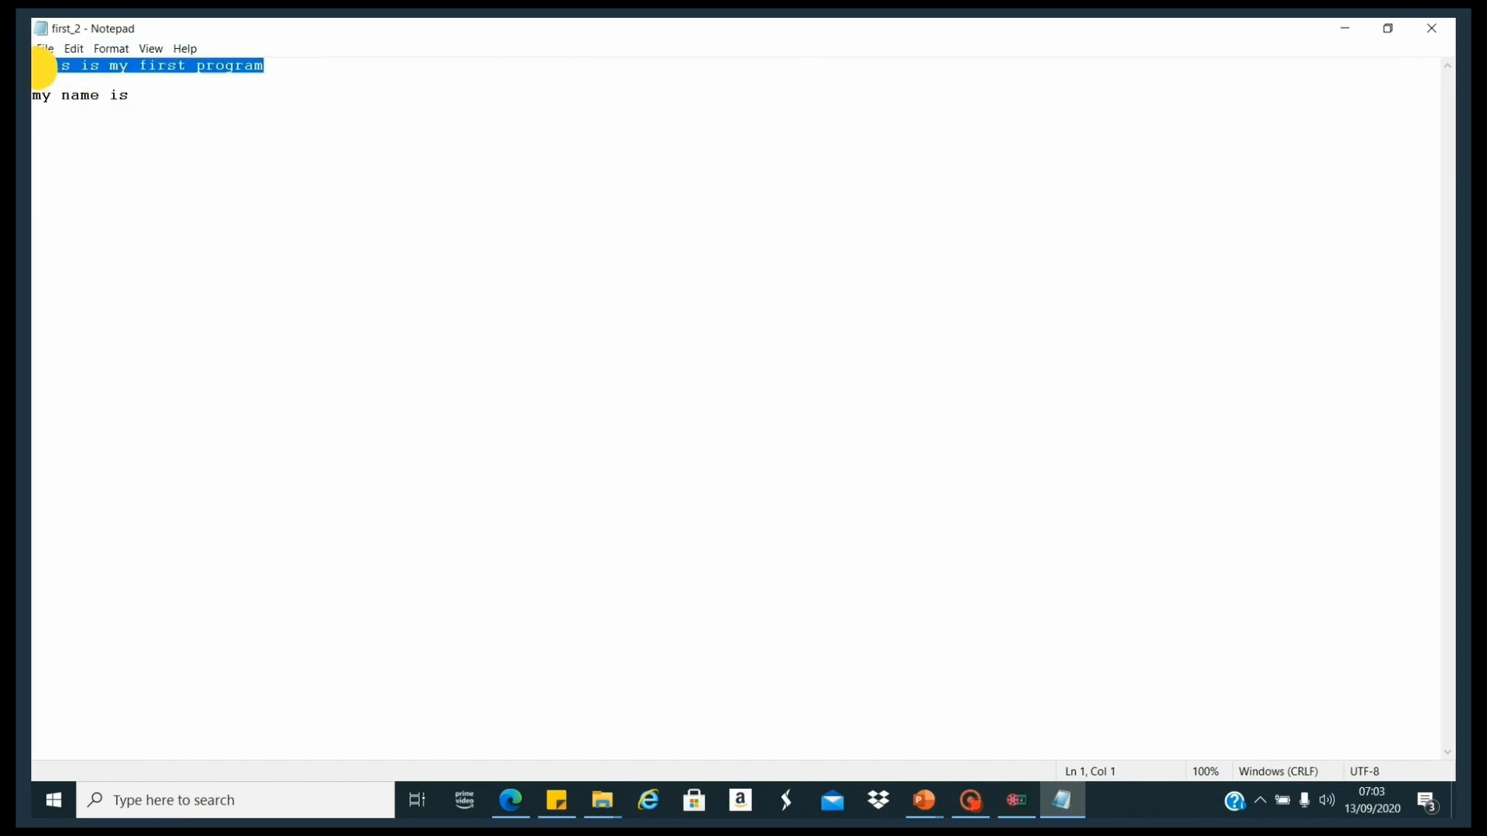
left_click(69, 53)
mouse_move(74, 50)
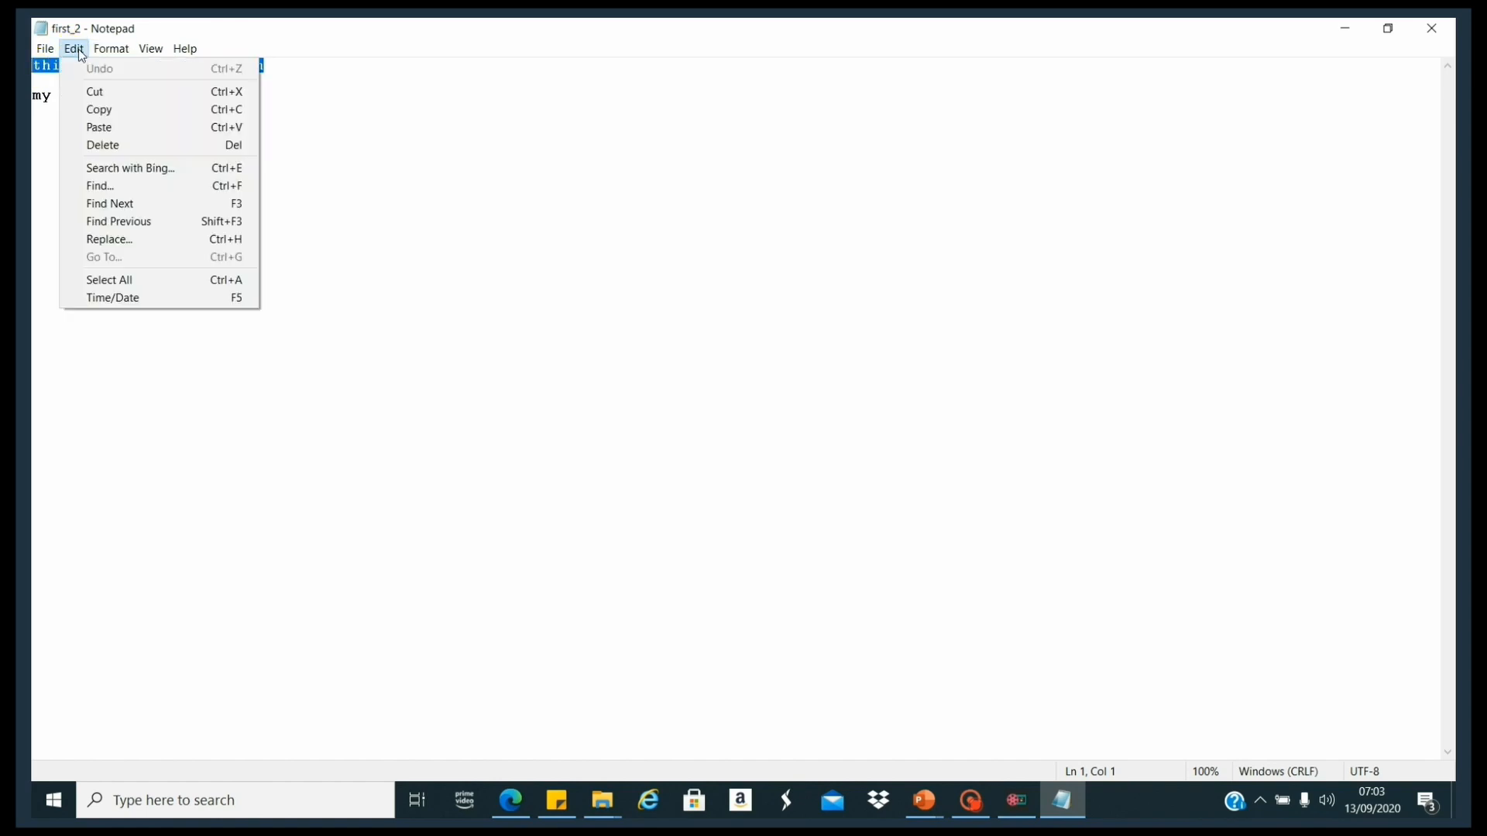
left_click(93, 109)
left_click(264, 106)
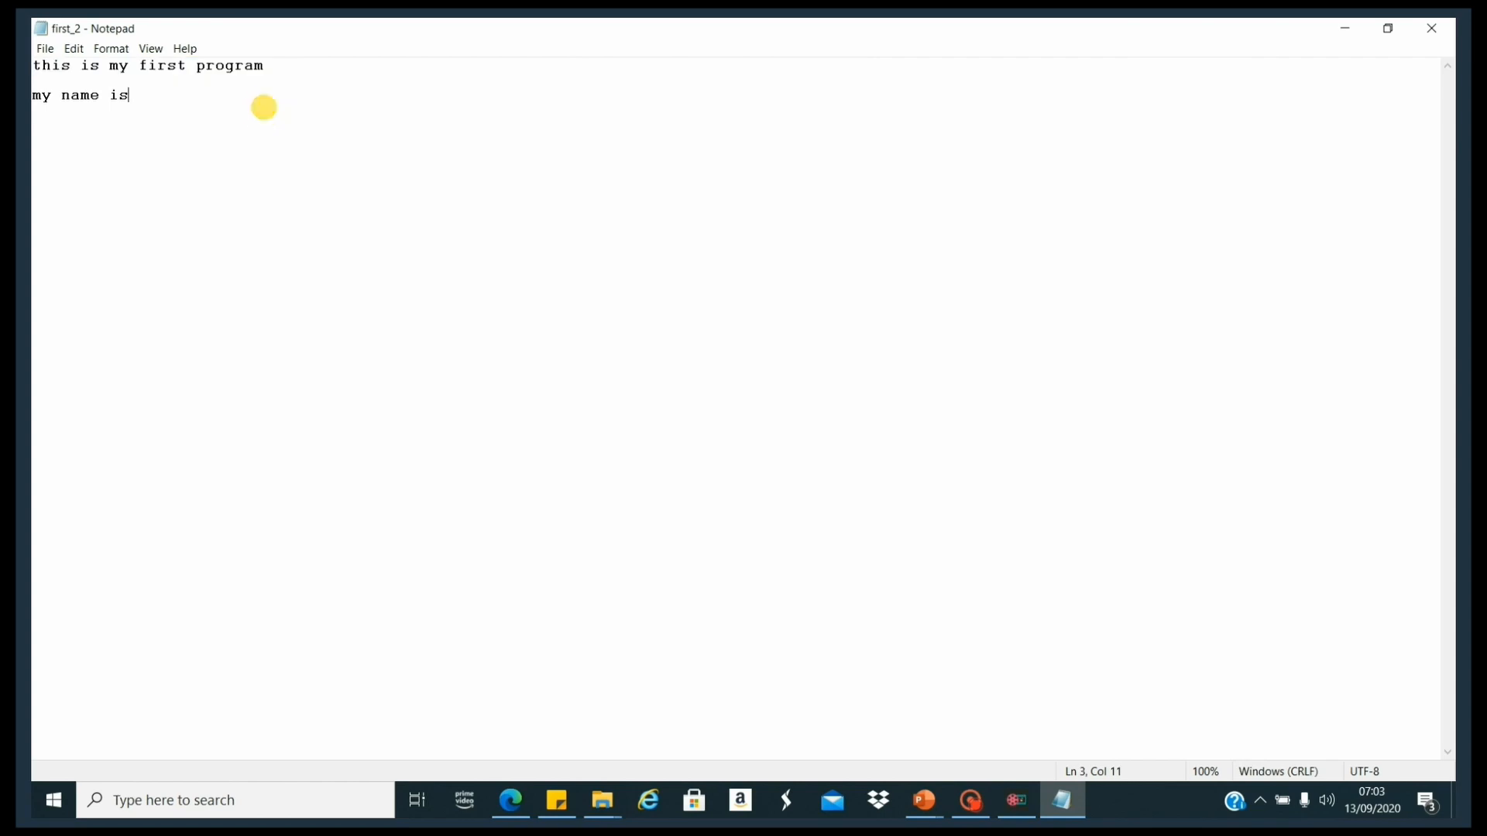
key("Return")
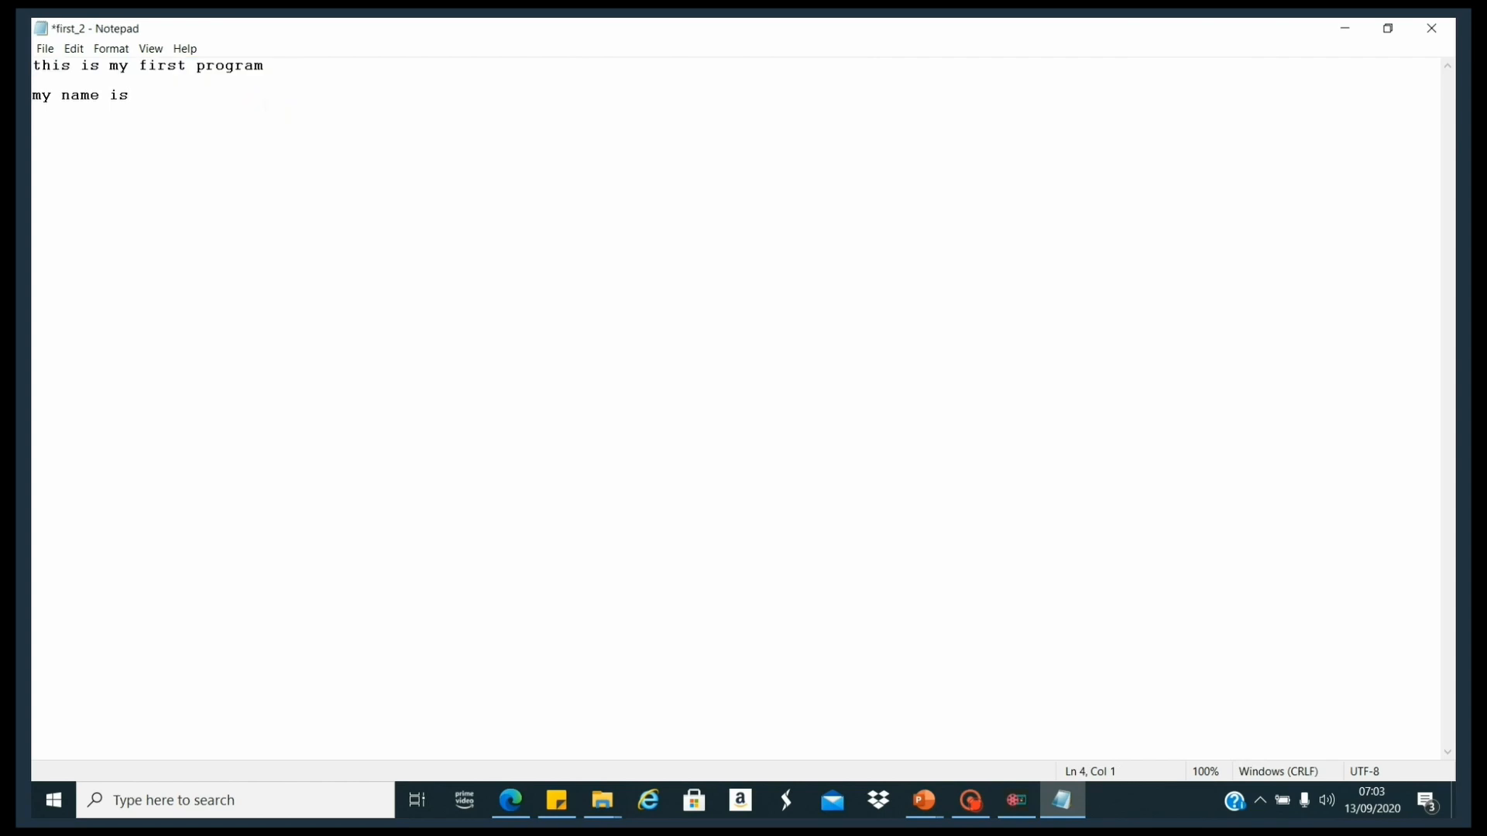
key("Return")
left_click(73, 48)
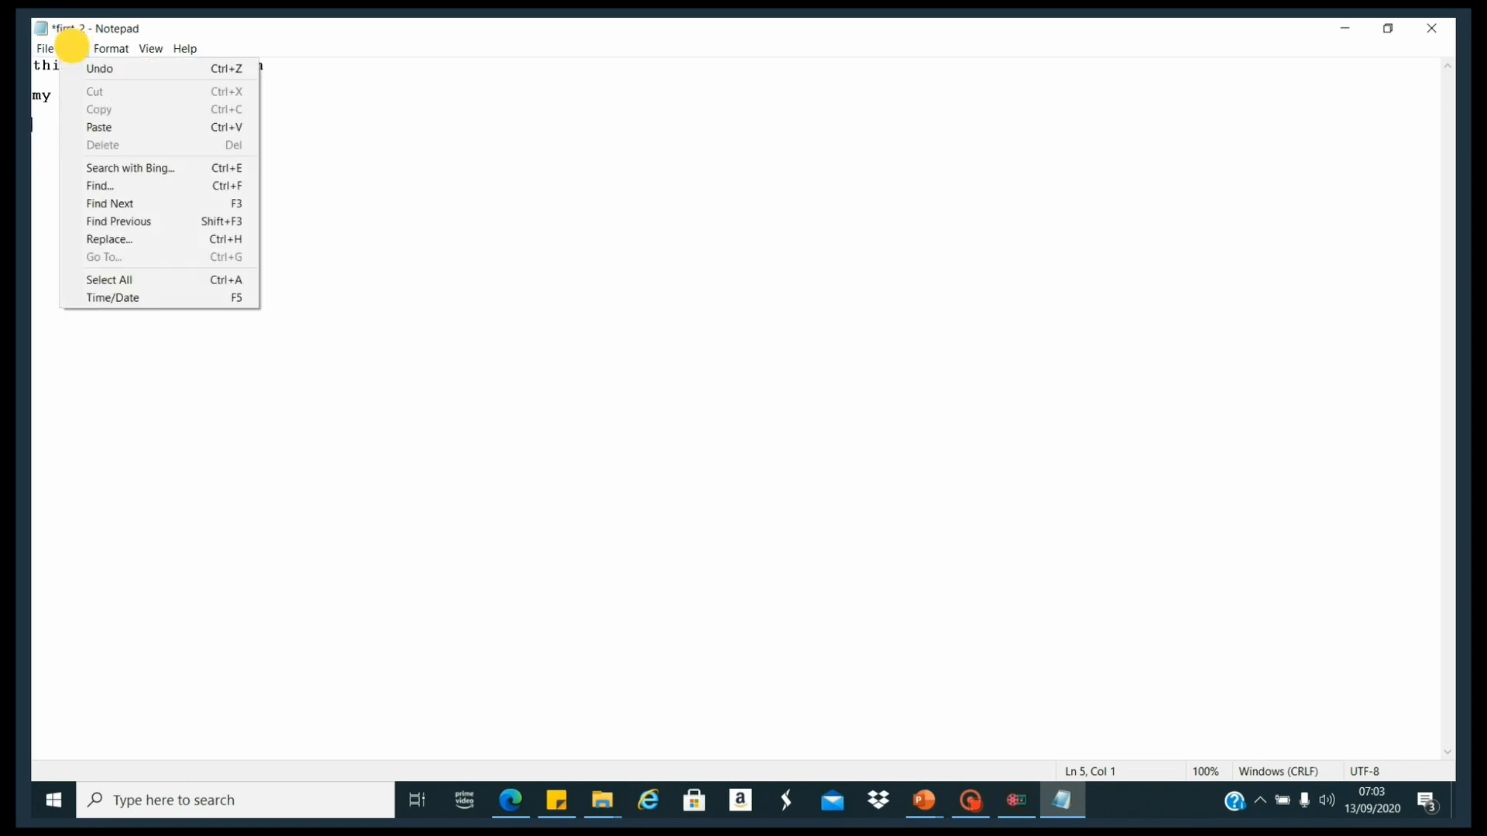
left_click(105, 130)
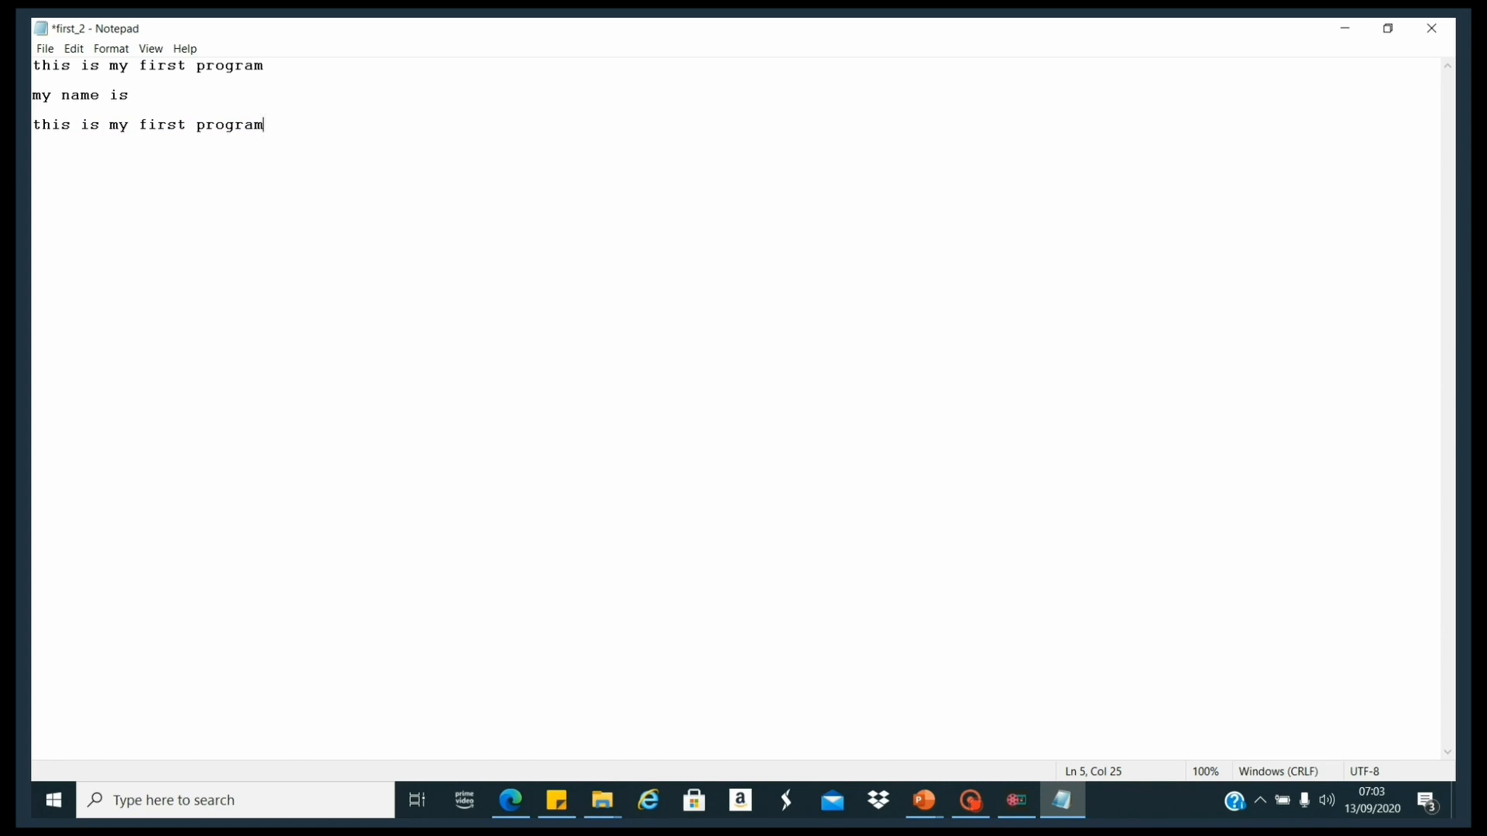
Cut the pasted "this is my first program" line and paste it two lines further down.
left_click_drag(263, 125, 34, 124)
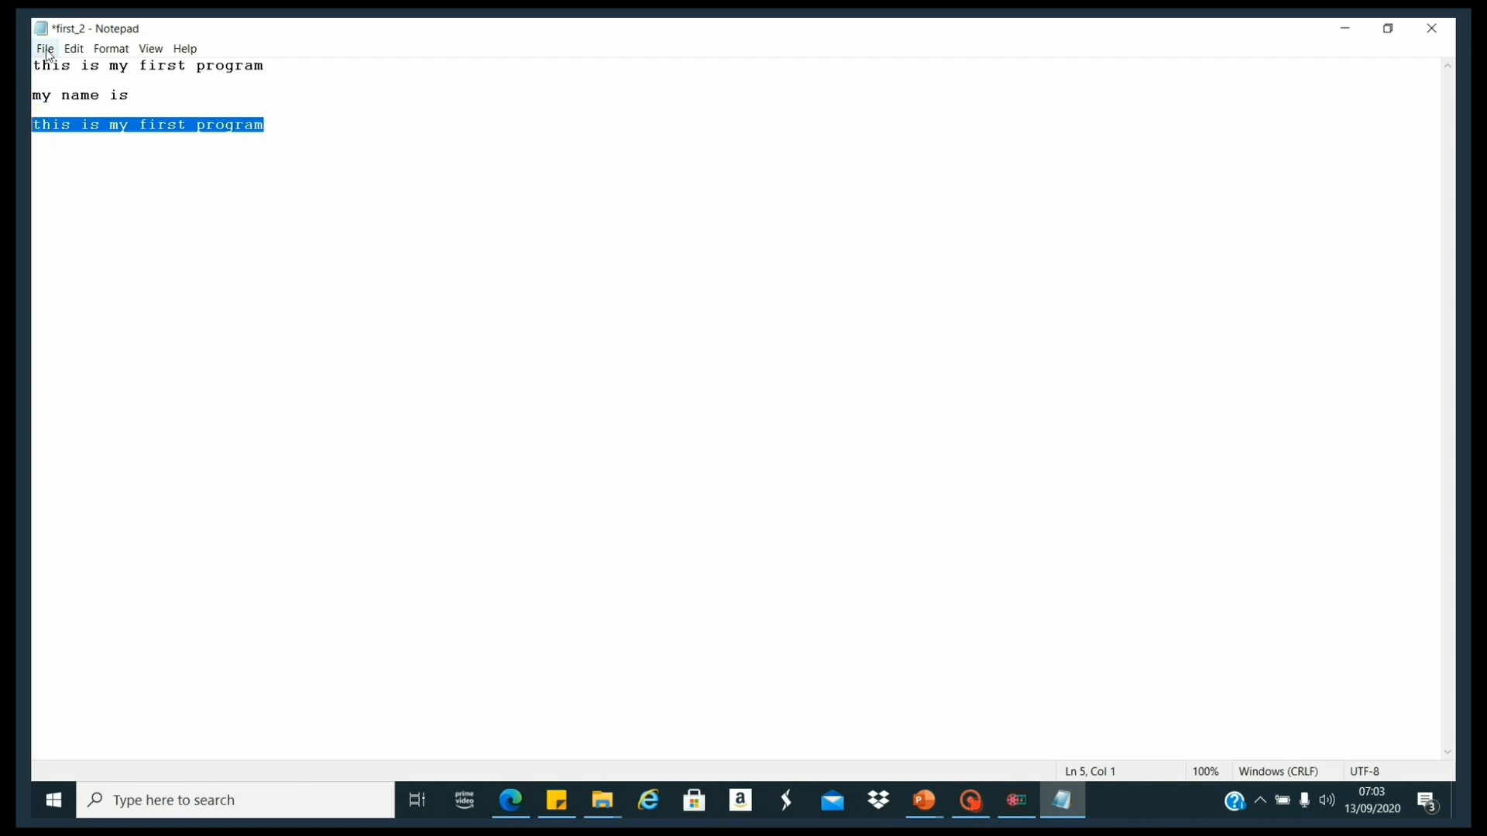
left_click(71, 51)
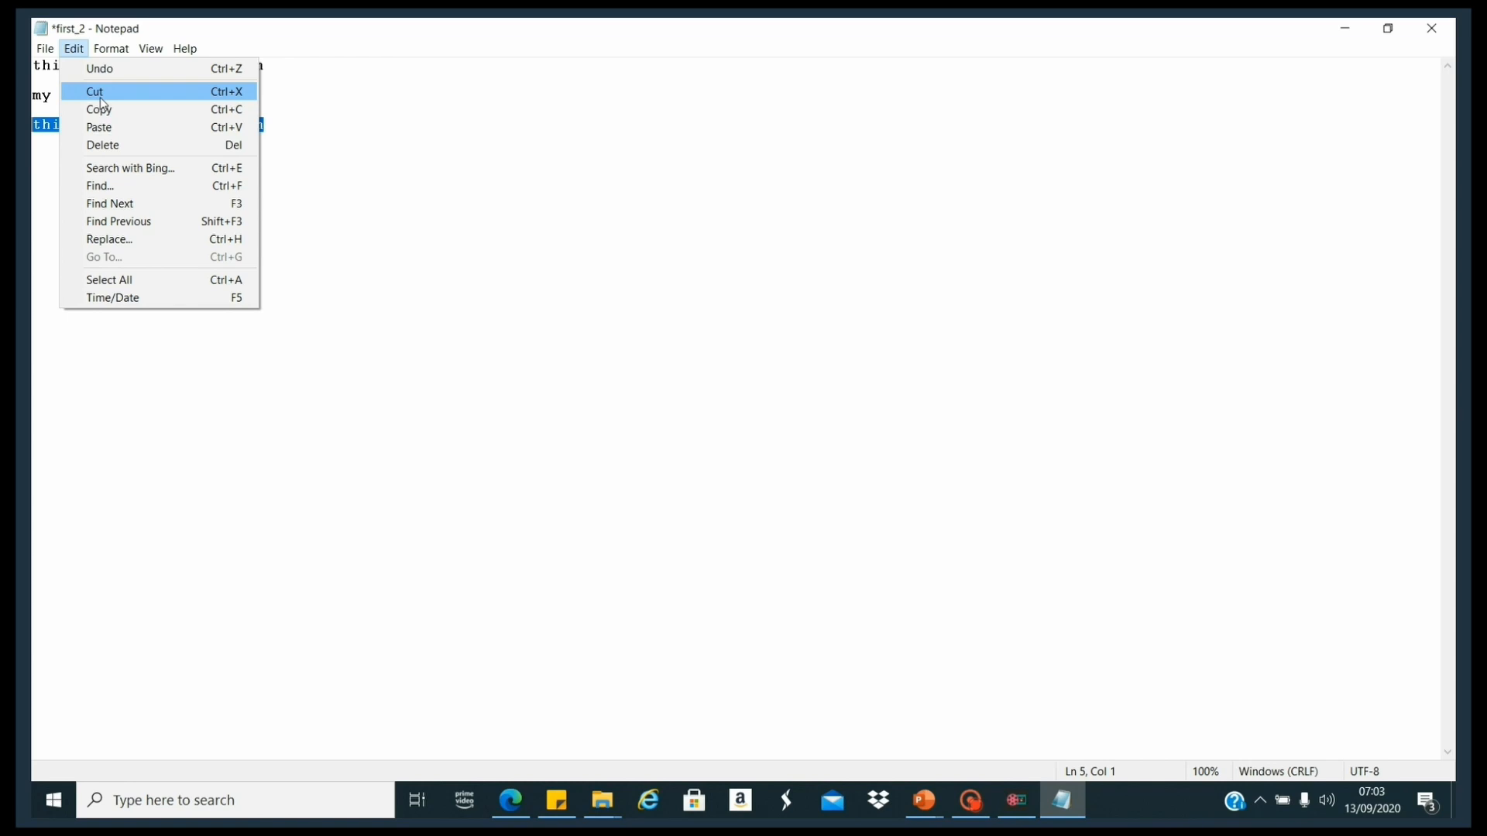
left_click(100, 94)
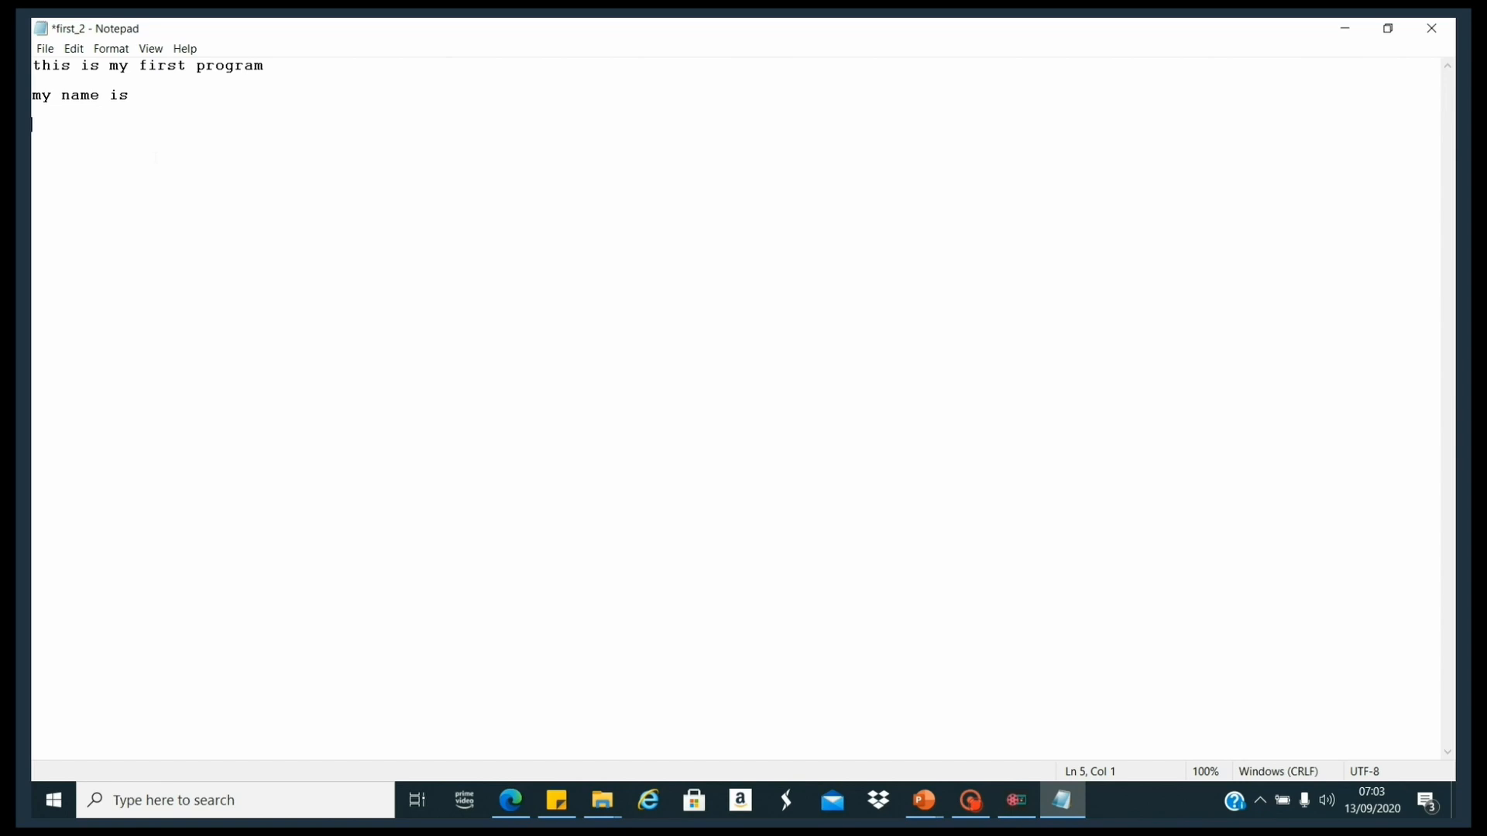
key("Return")
key("Return")
left_click(74, 48)
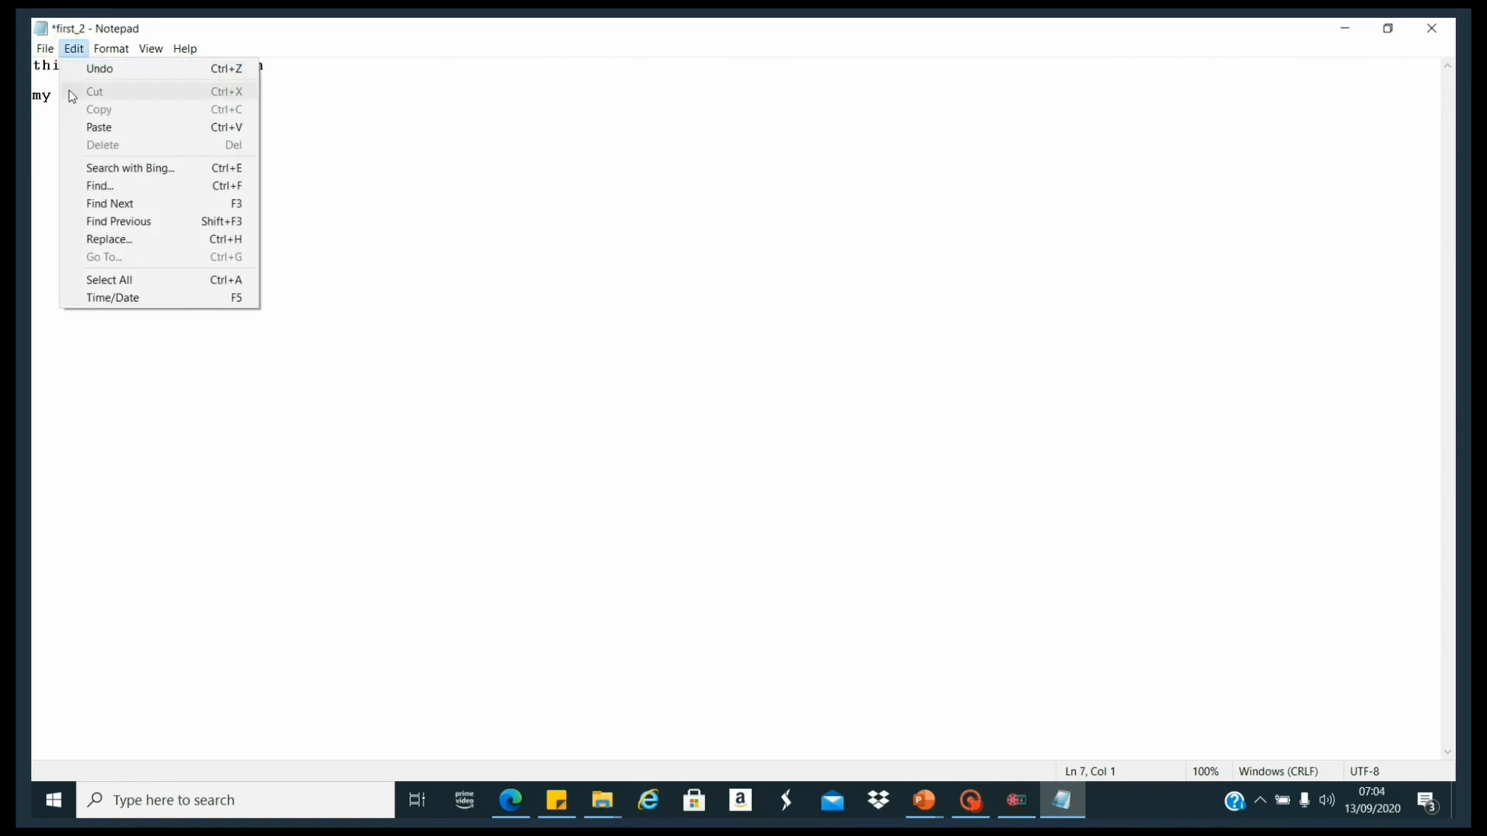
left_click(99, 130)
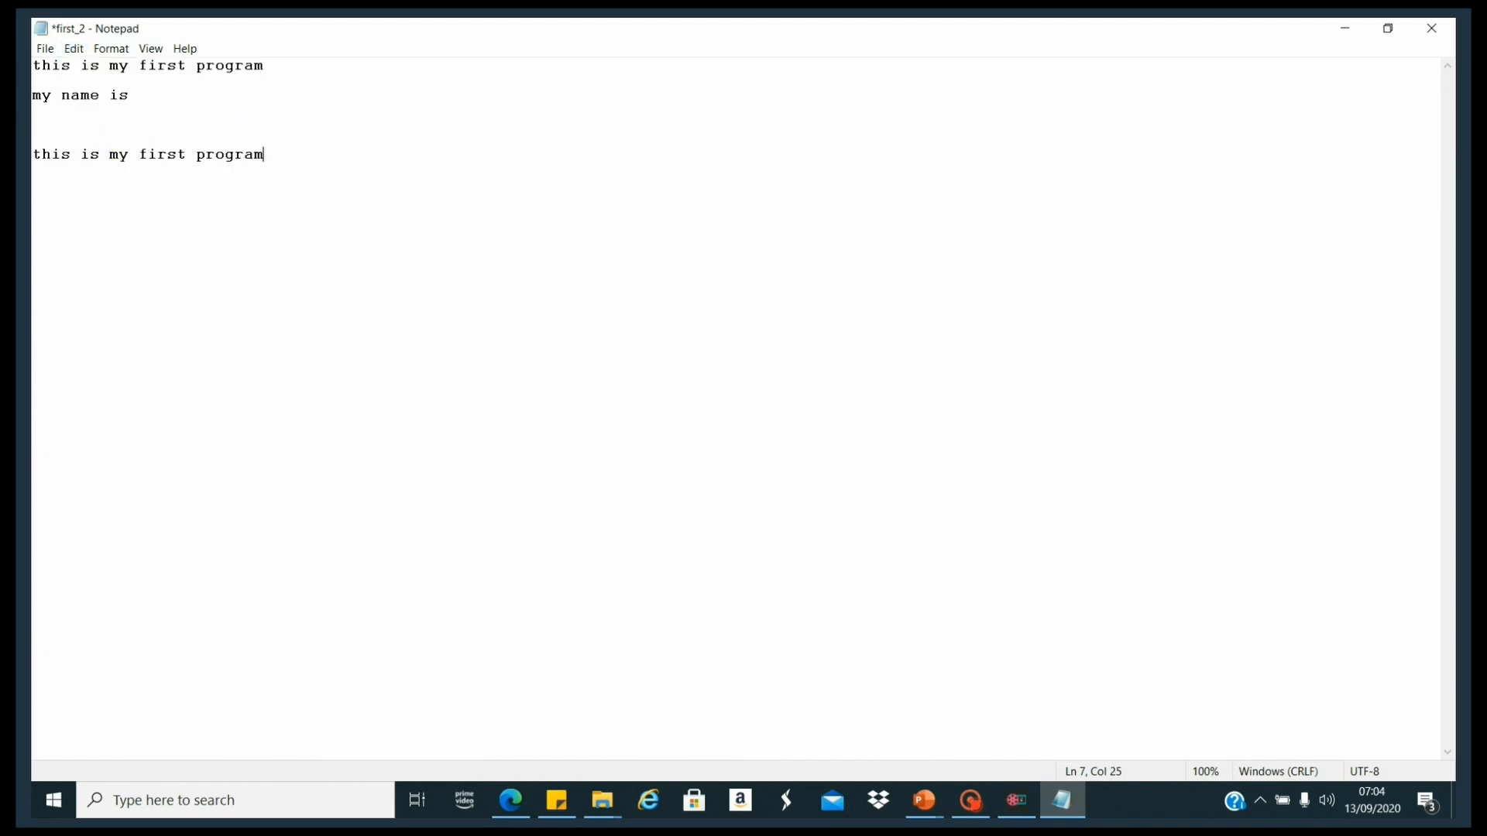
Delete the repeated "this is my first program" line at the end of the document.
left_click_drag(265, 154, 36, 149)
left_click(82, 48)
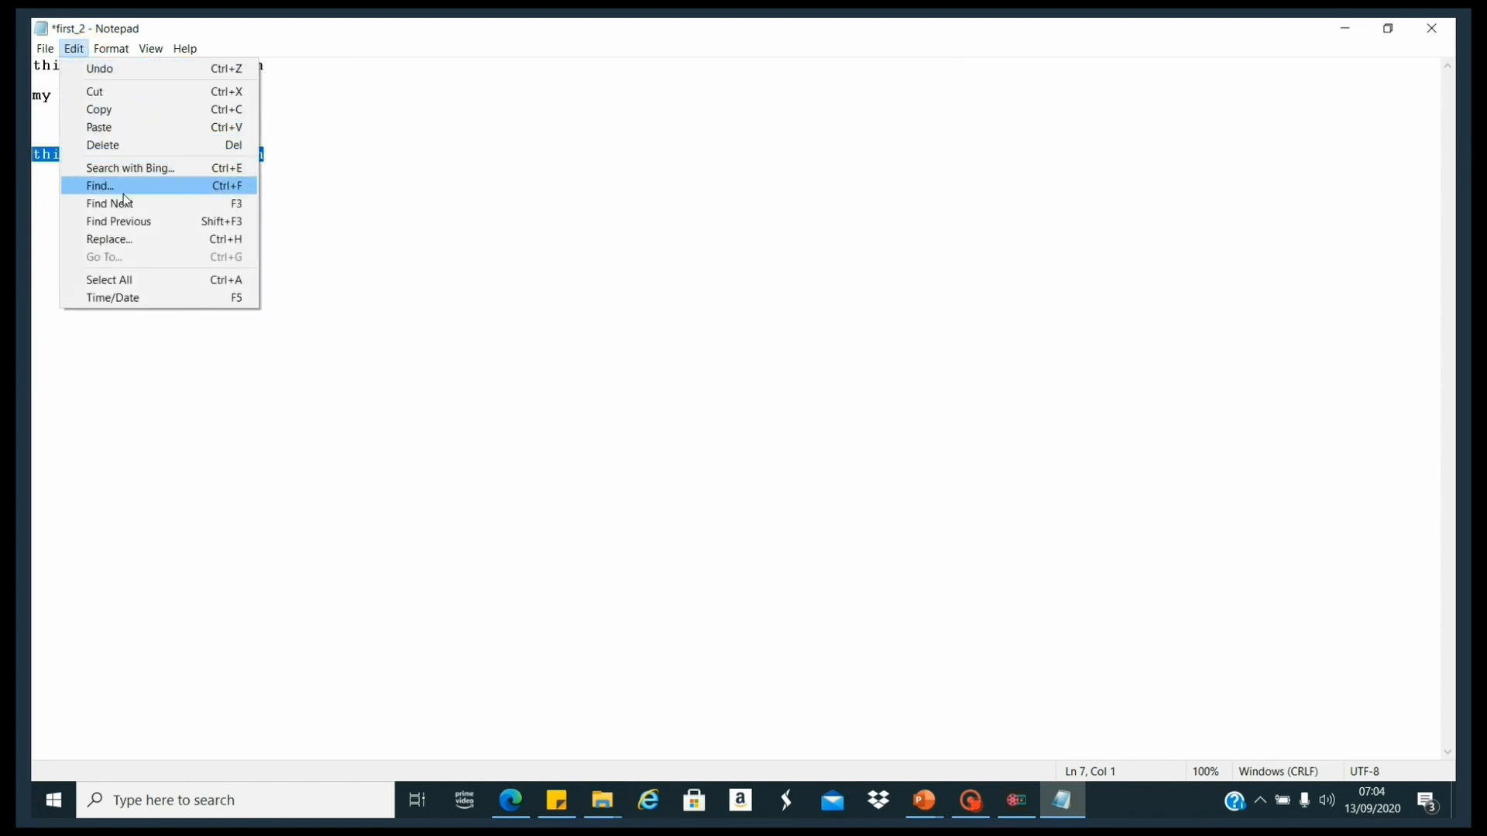
left_click(115, 151)
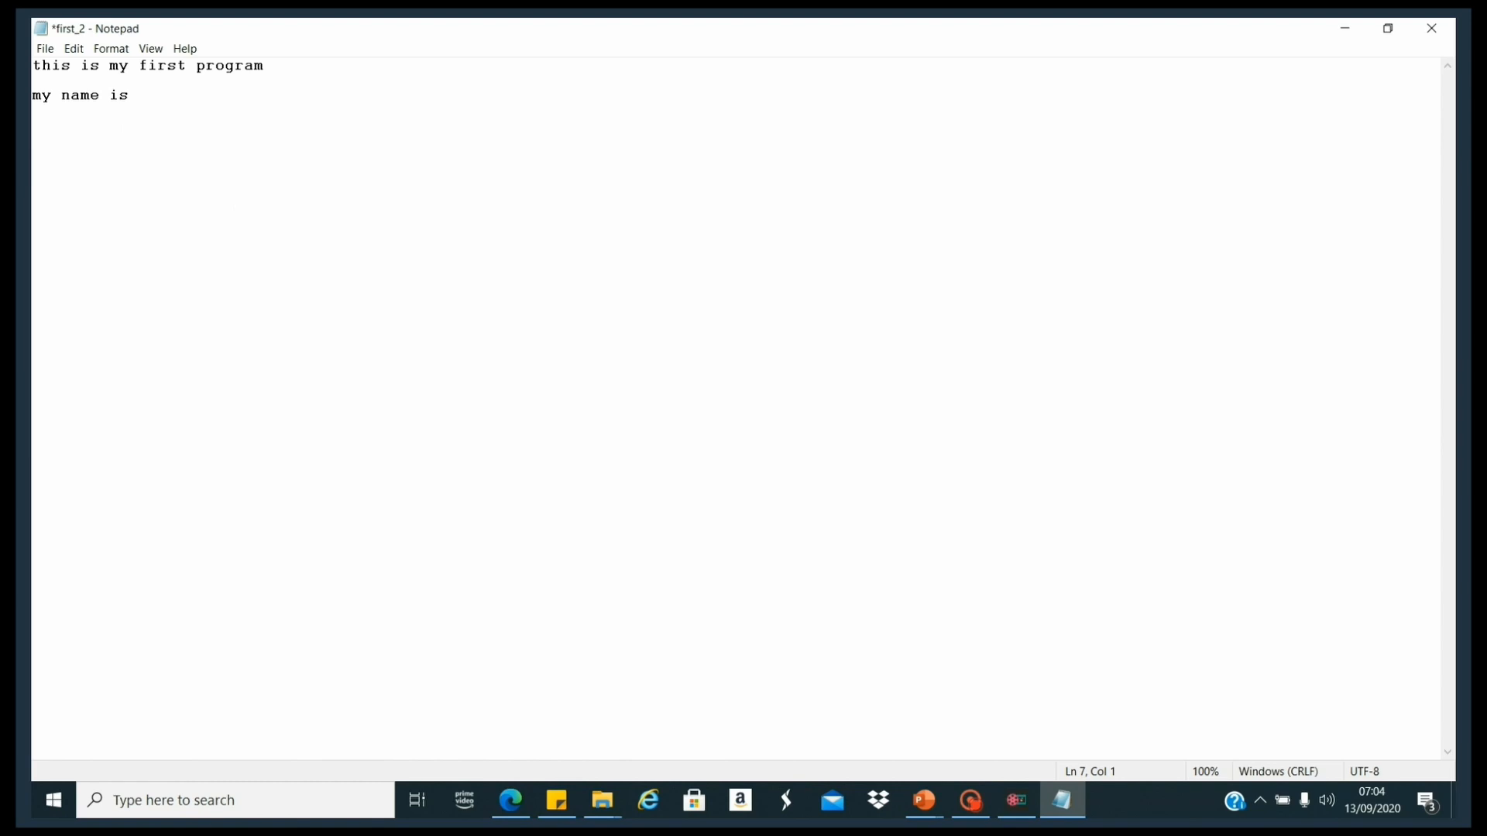
Find the next "is" after the one in the first line, turn off case matching, and close the search.
left_click(71, 50)
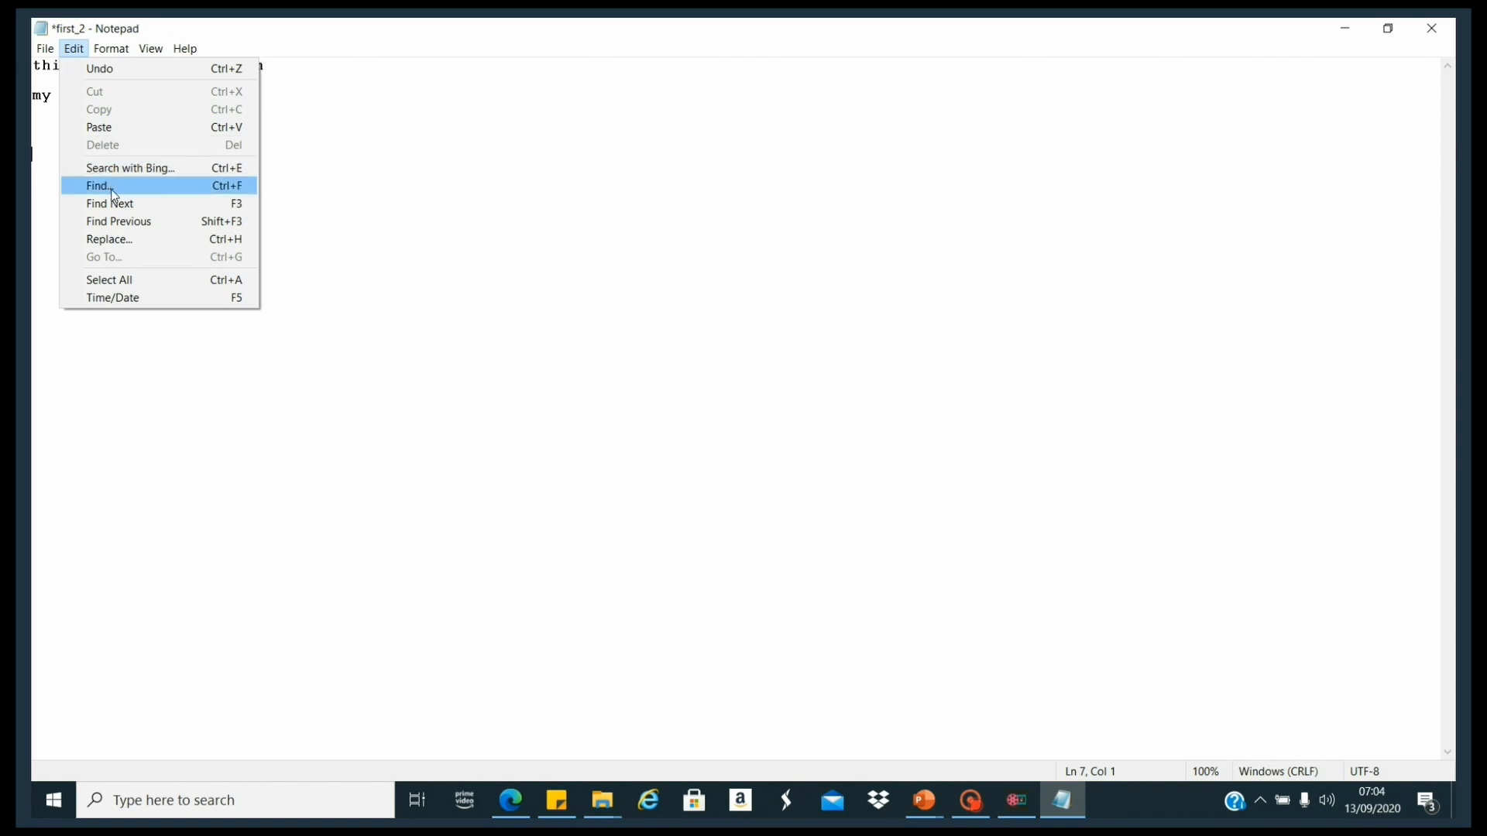
left_click(453, 141)
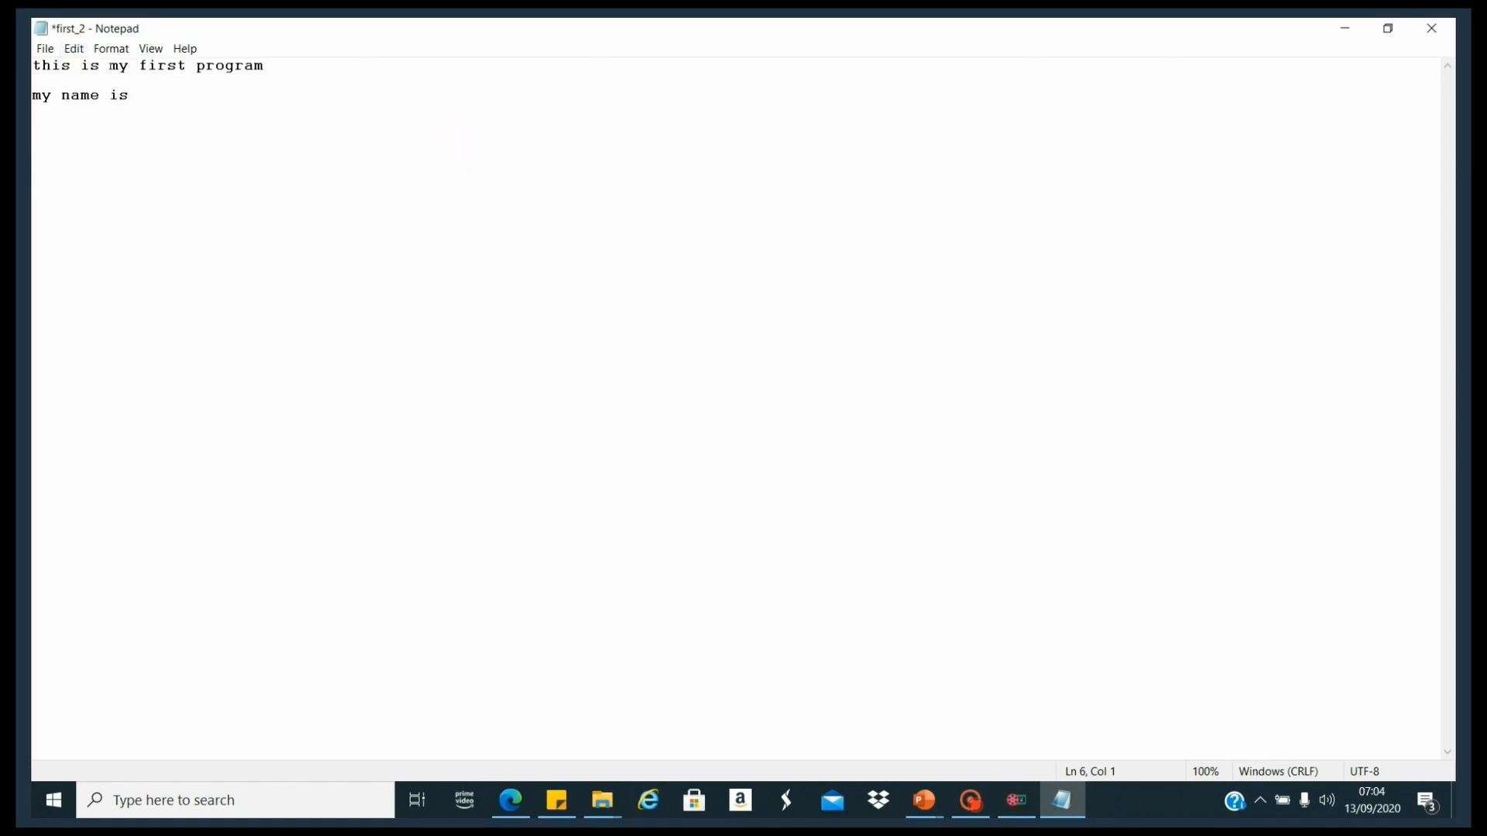
double_click(89, 65)
left_click(83, 53)
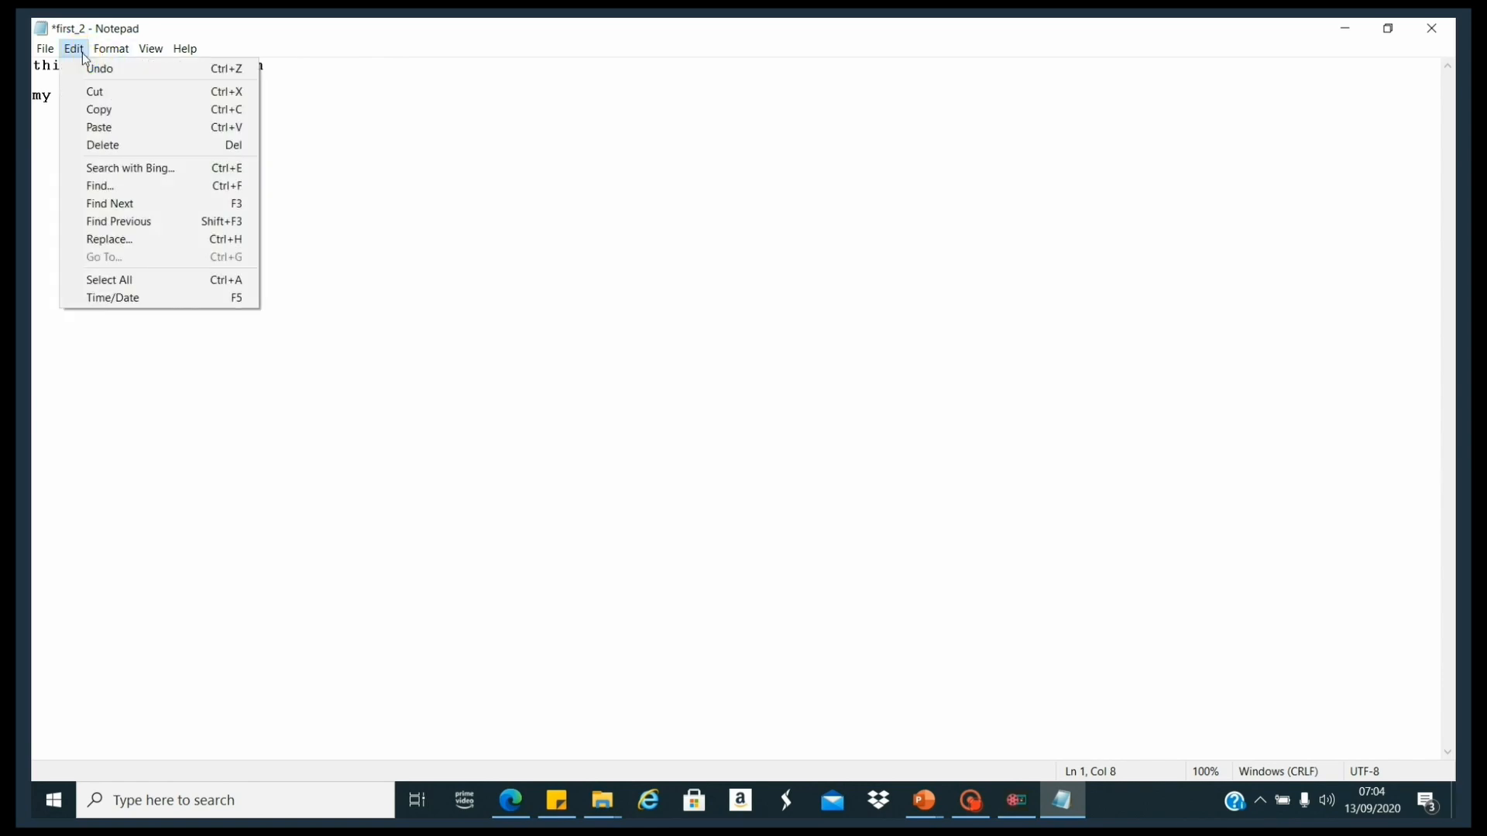
left_click(114, 193)
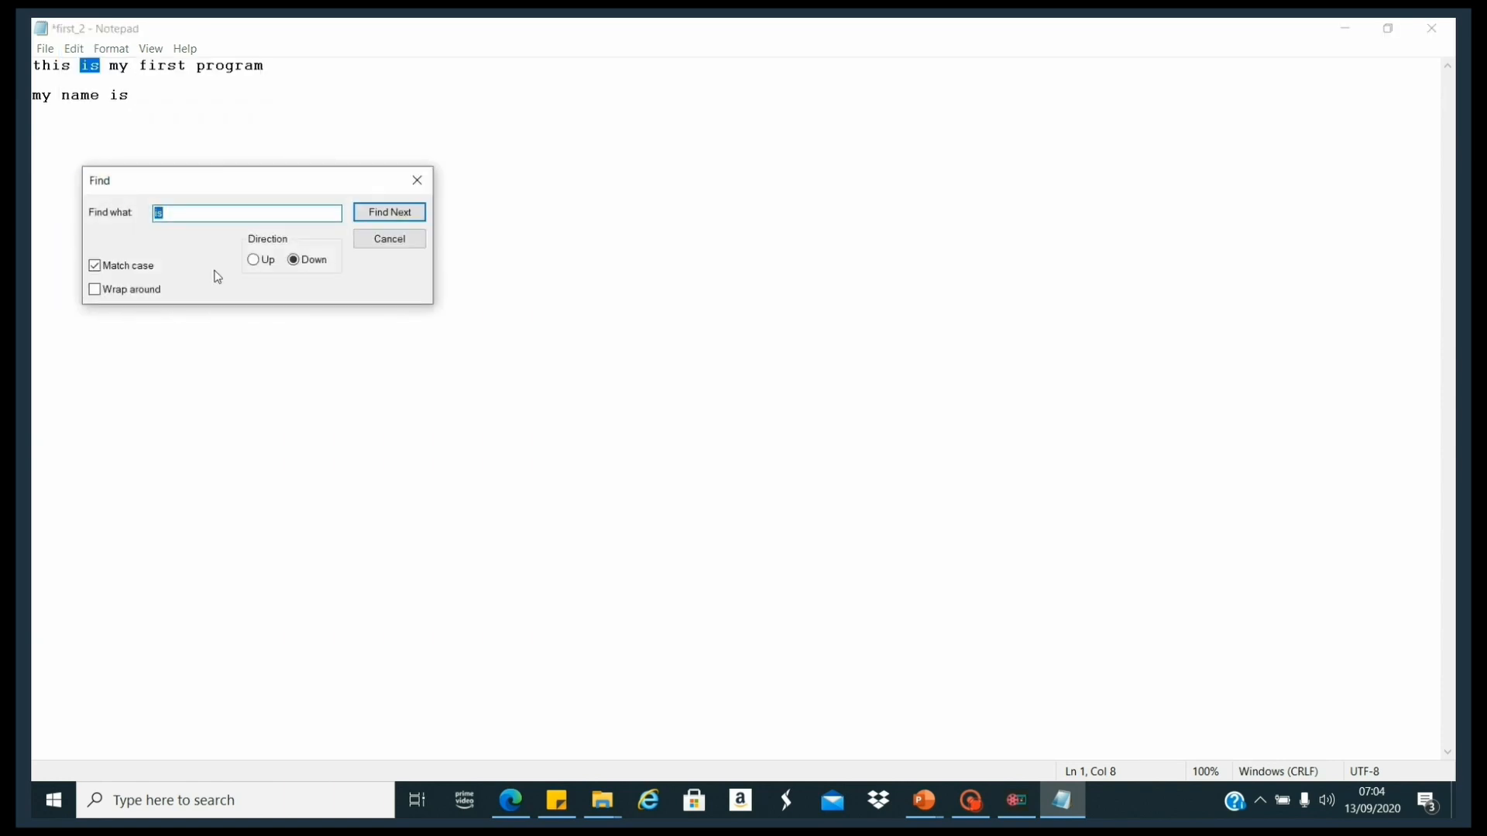
left_click_drag(217, 181, 407, 141)
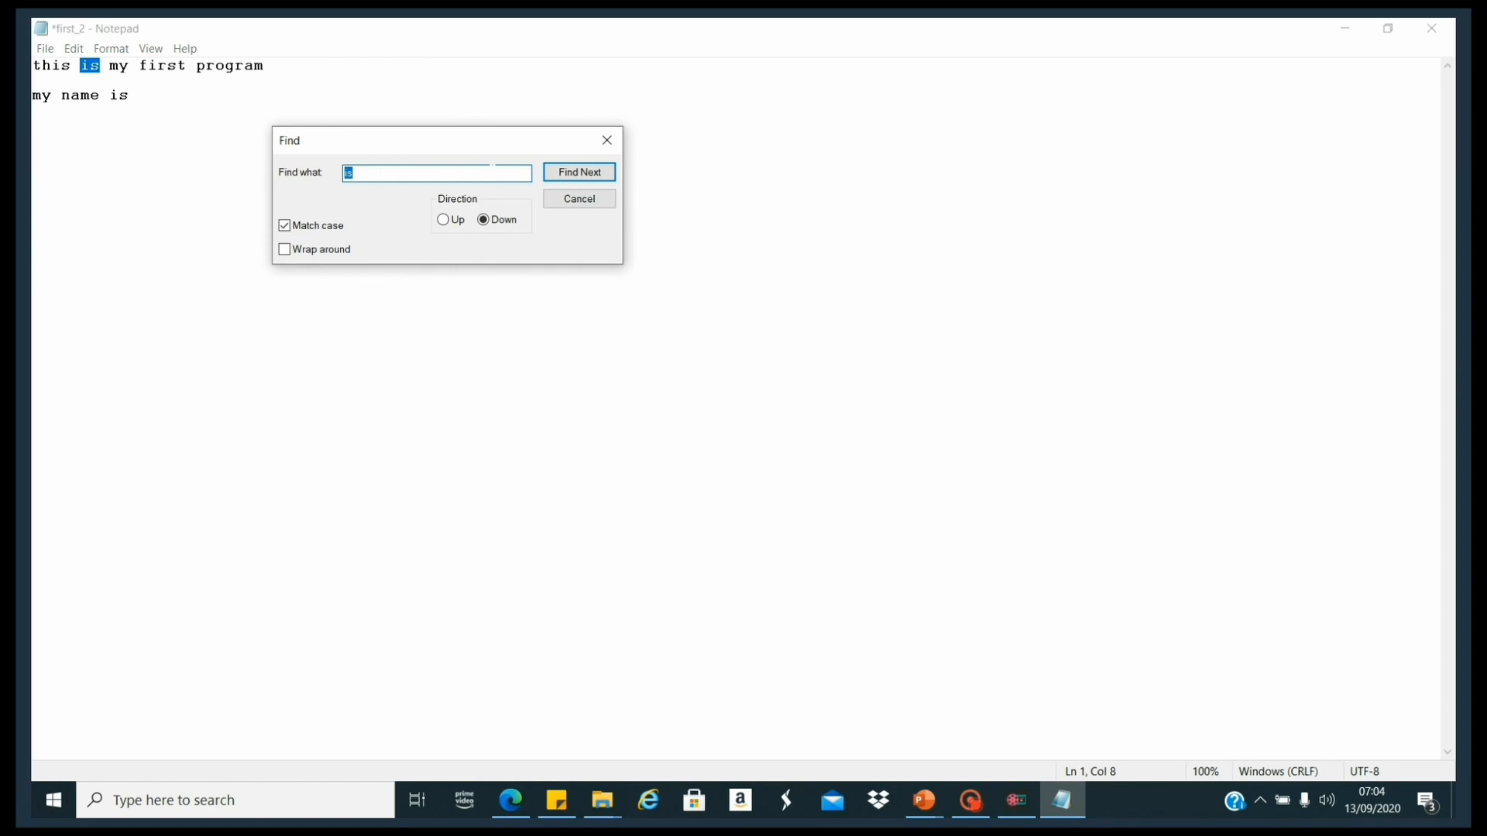
left_click(586, 174)
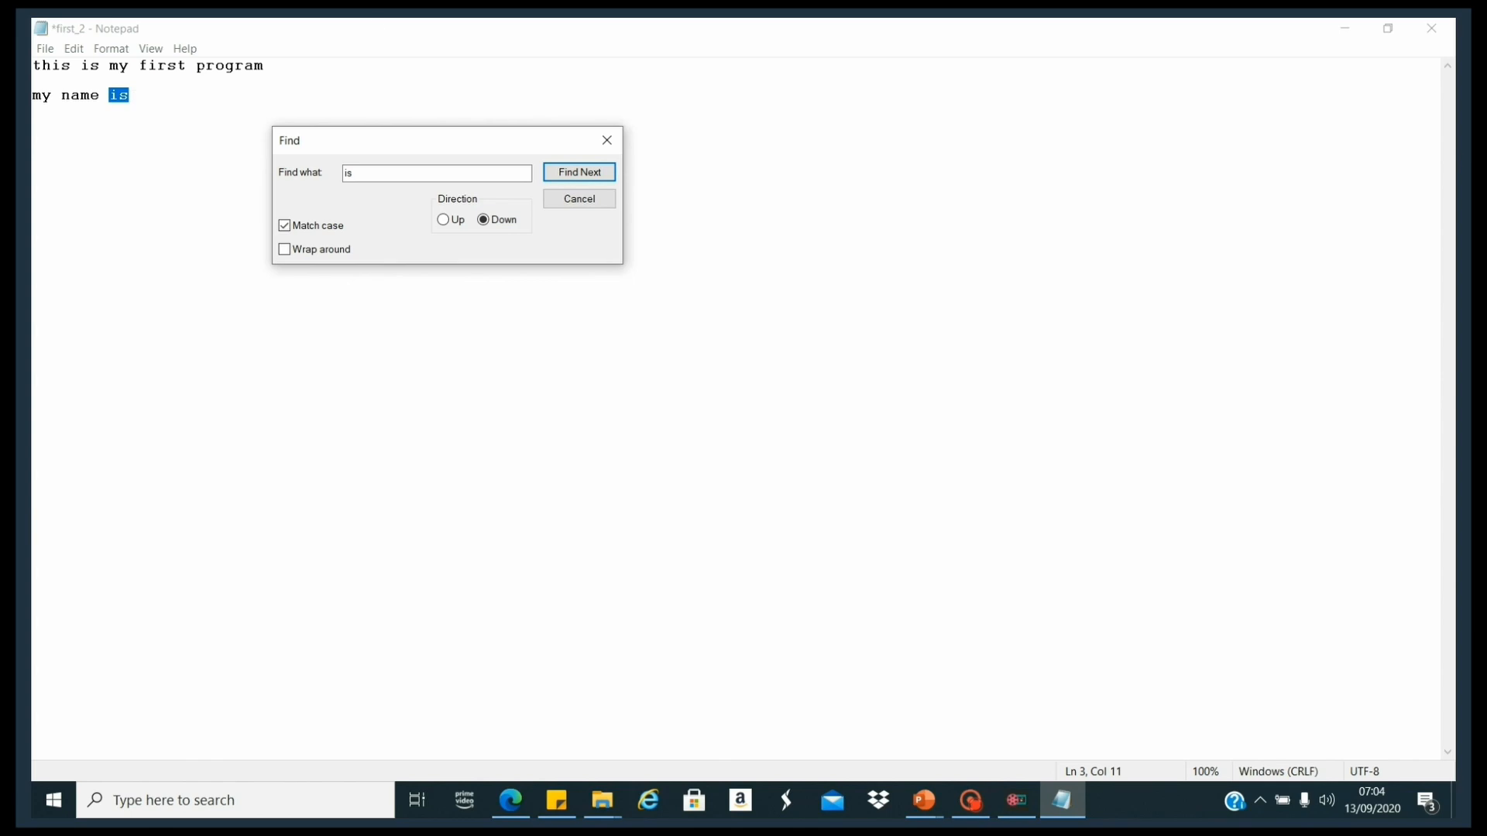
left_click(292, 229)
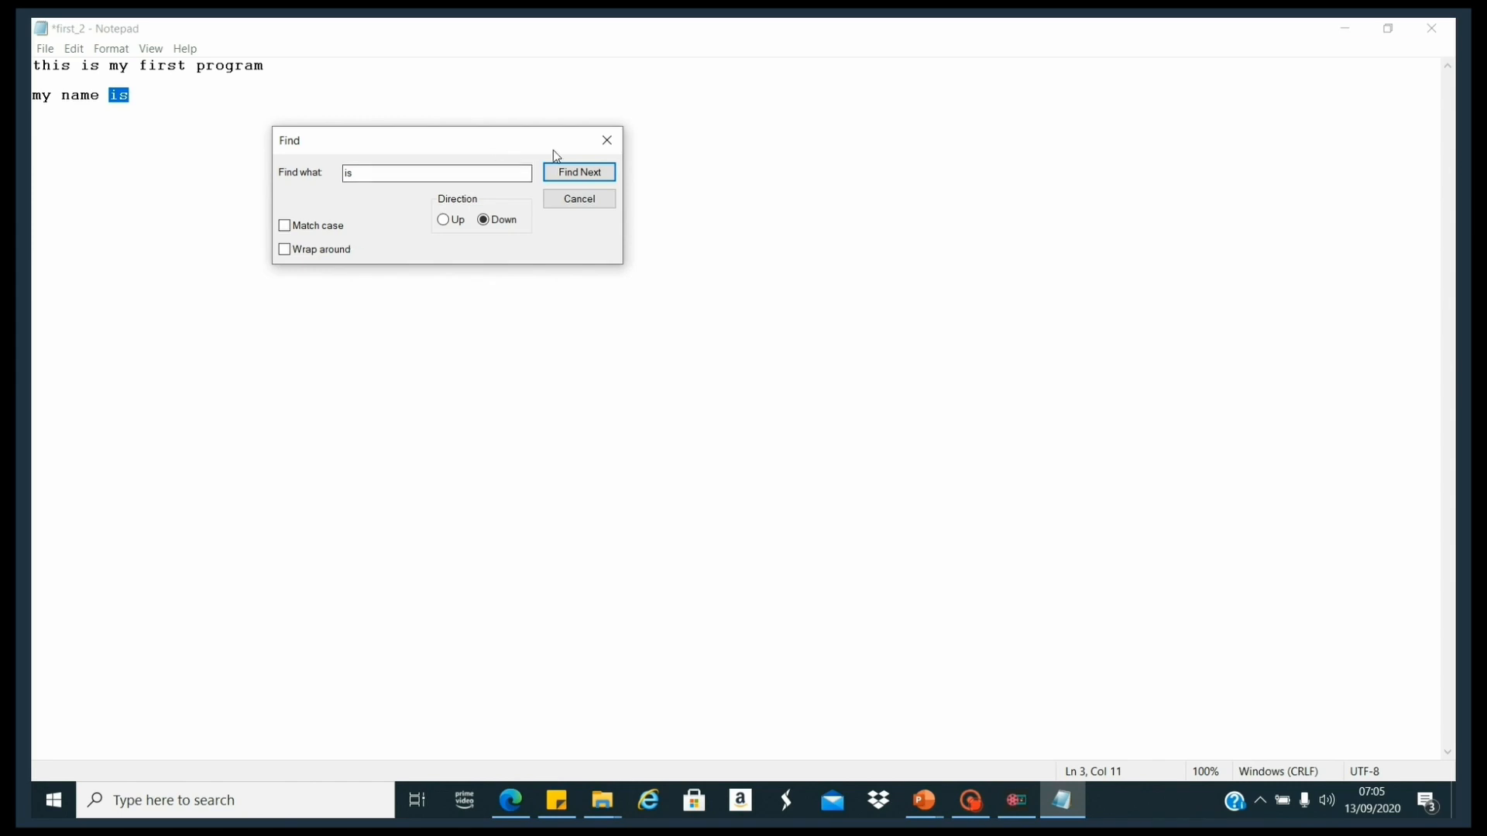
left_click(605, 139)
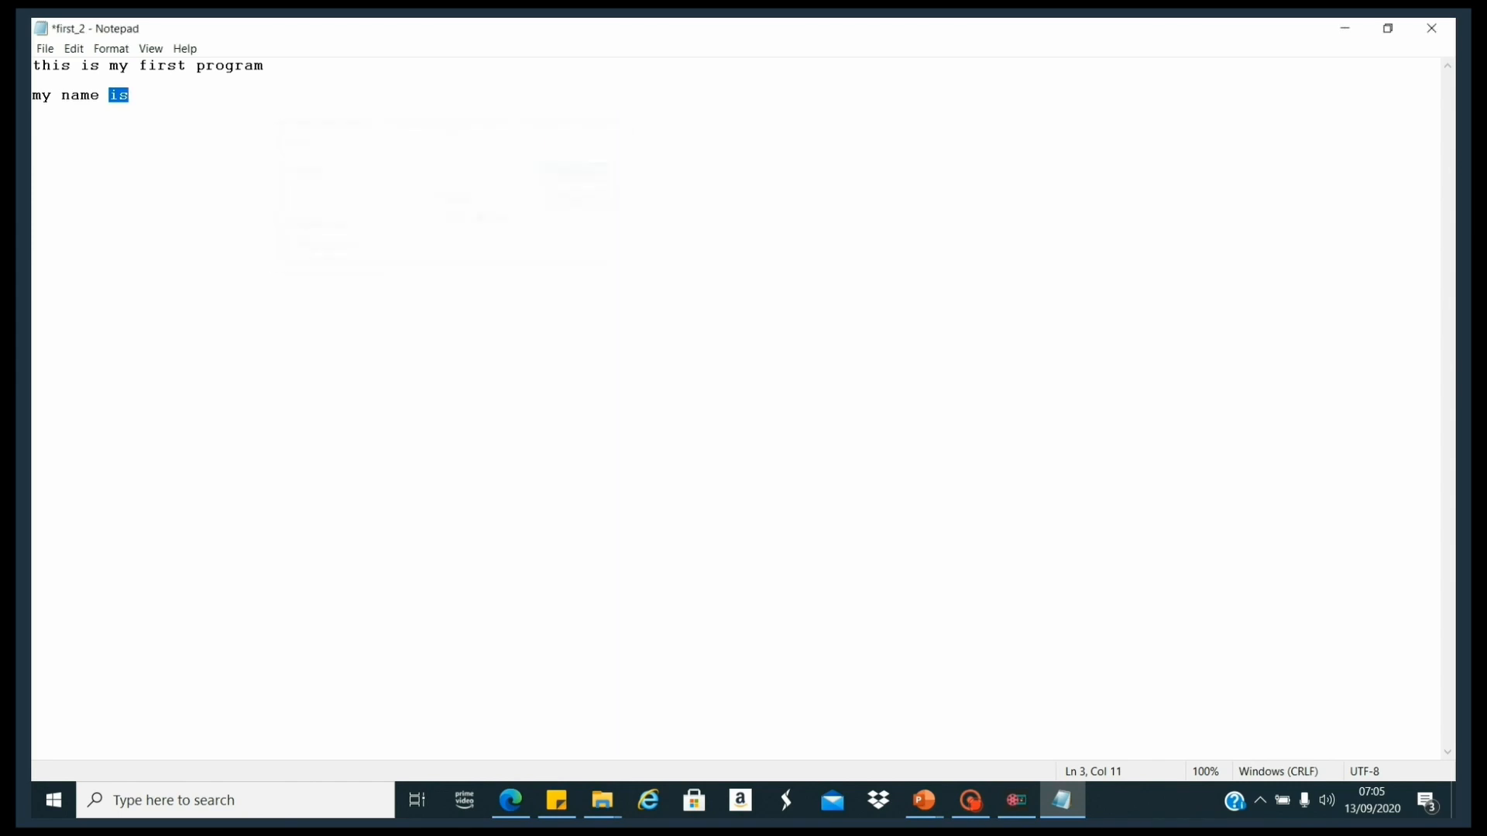
Replace every occurrence of "is" with "as" in the document and close the replace dialog.
left_click(73, 48)
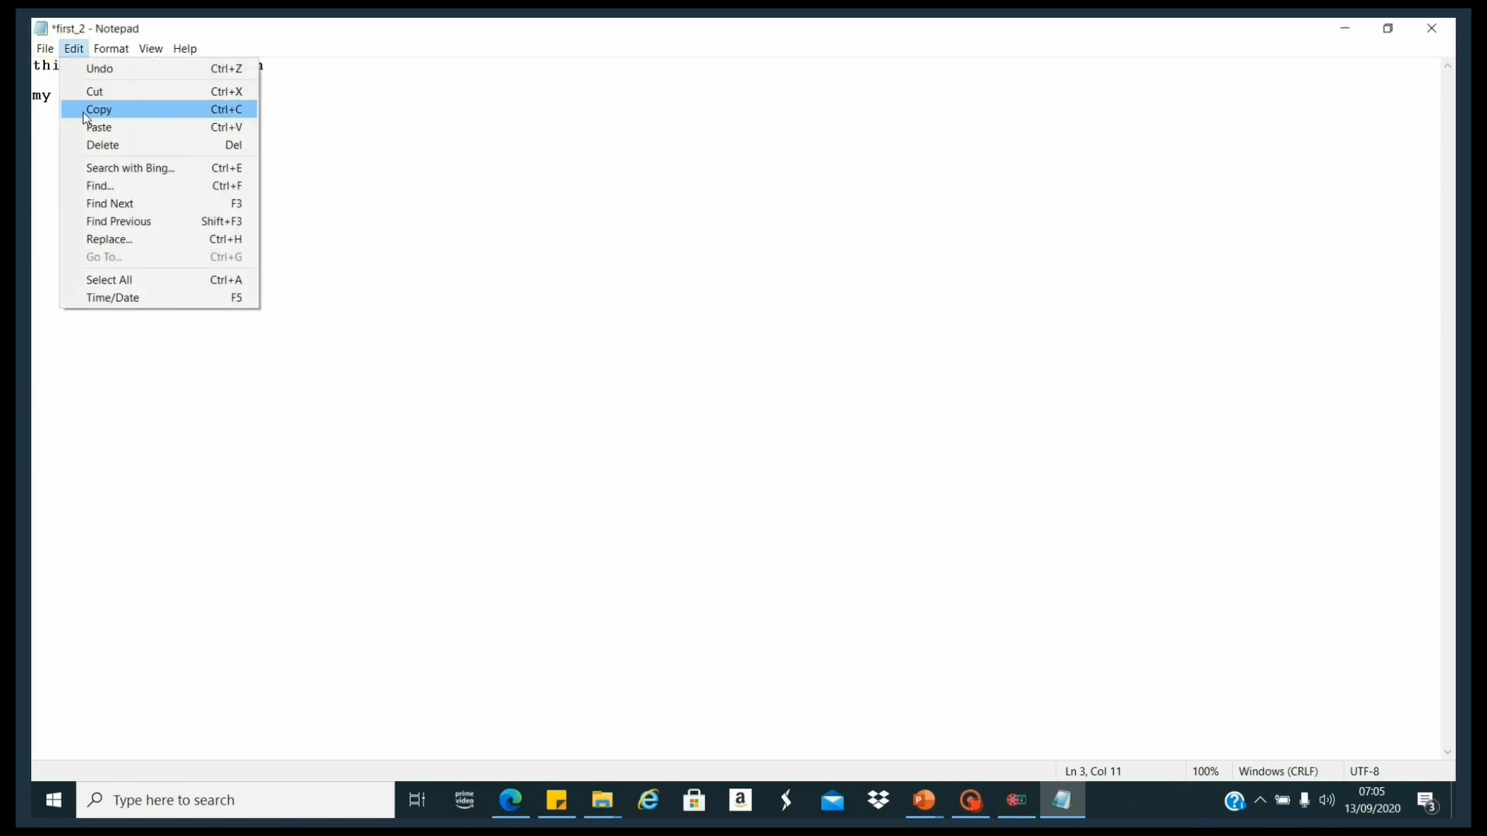
left_click(113, 247)
left_click_drag(257, 140, 671, 138)
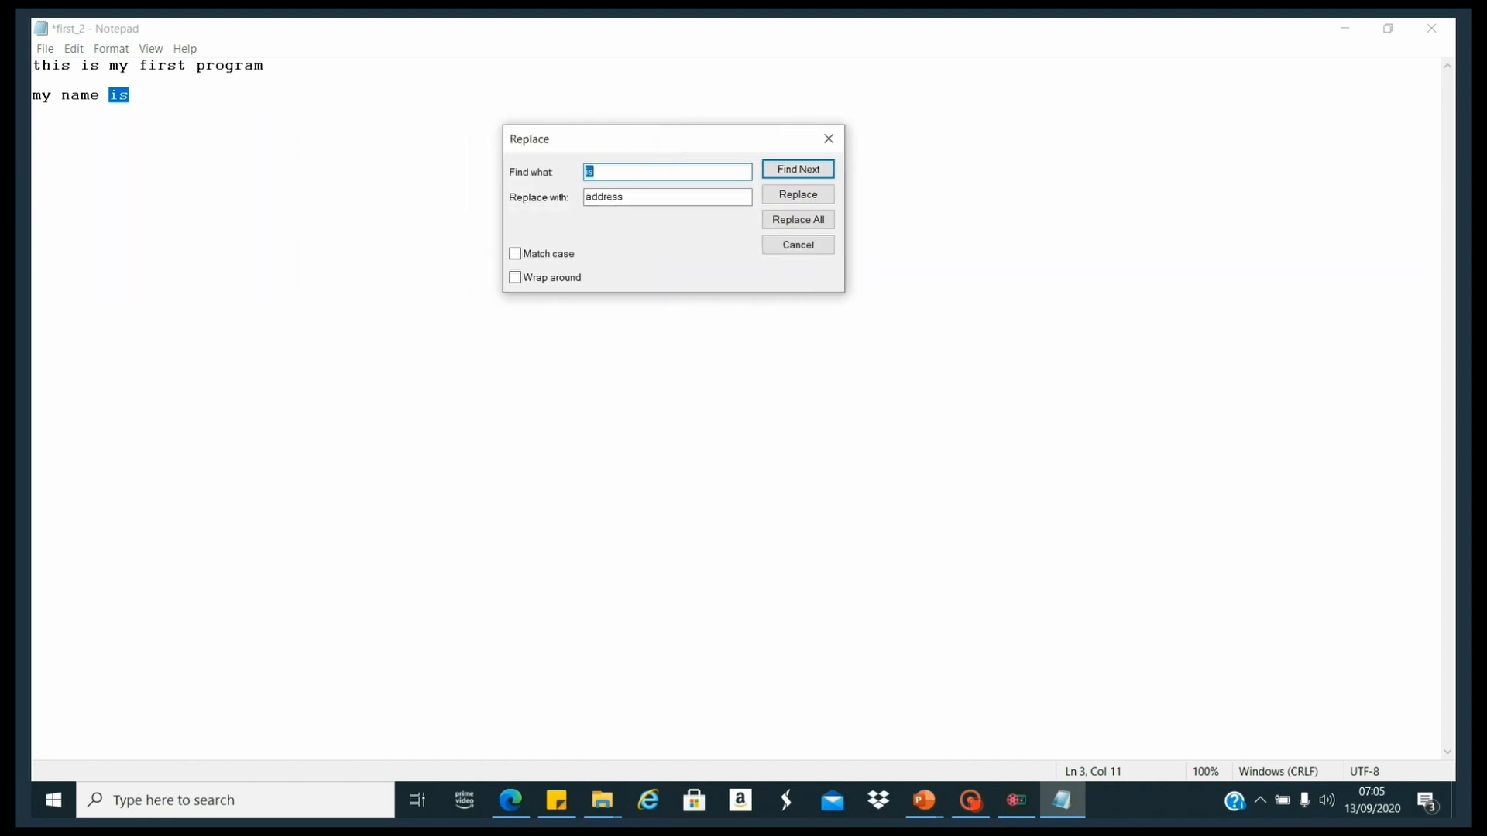
key("Tab")
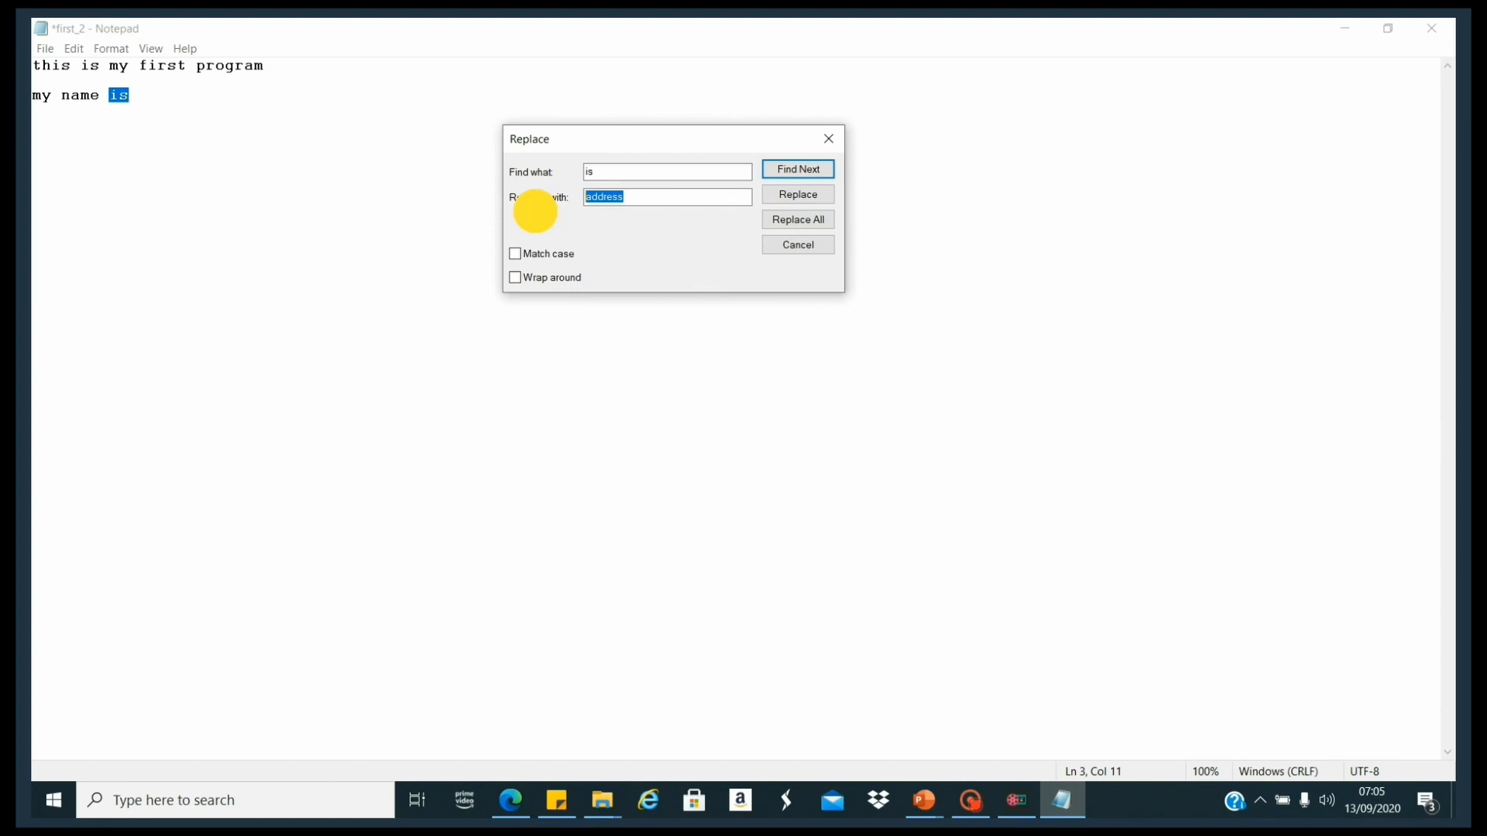
type("as")
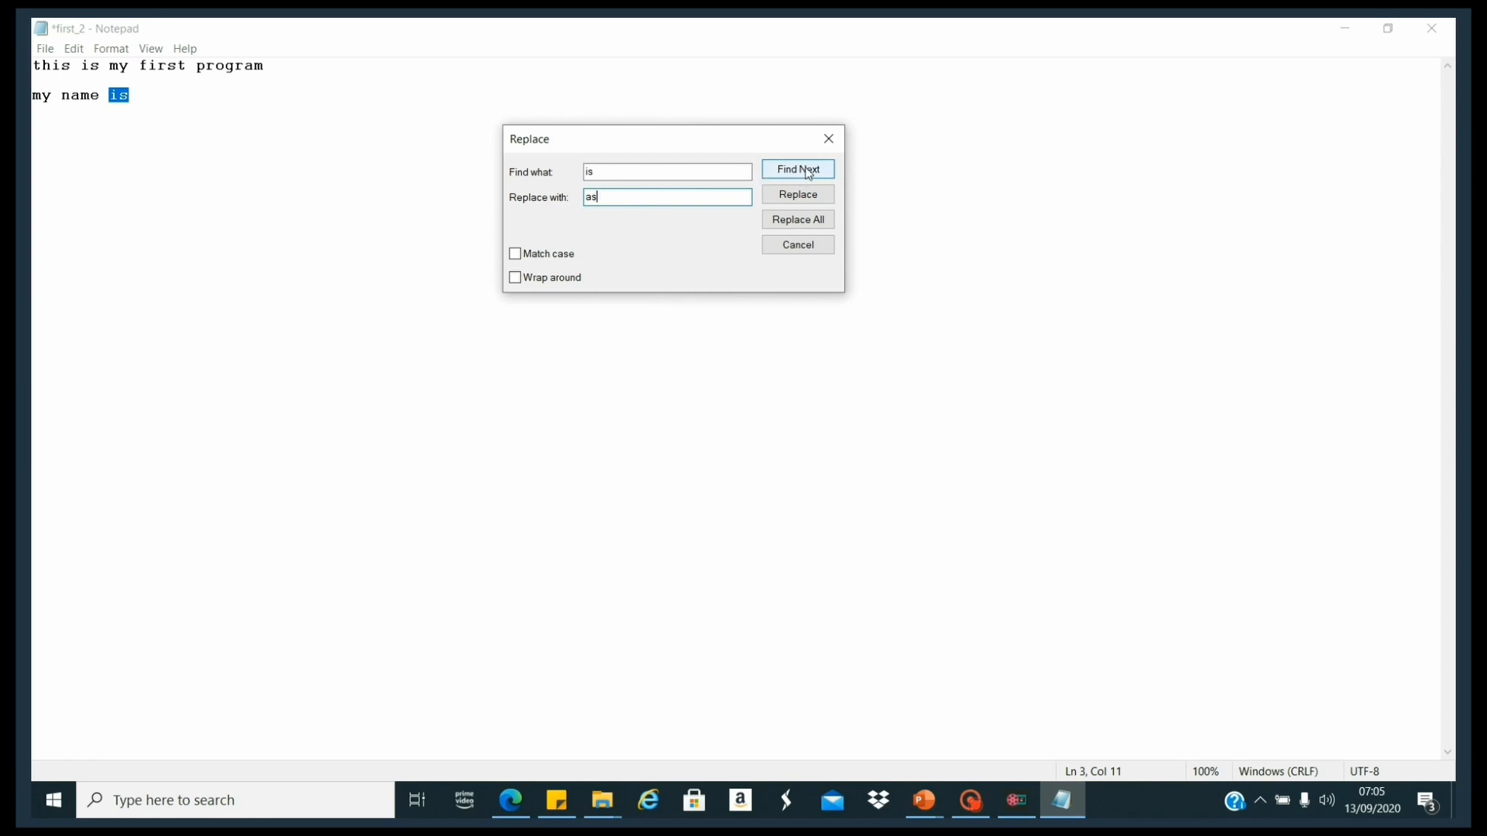
left_click(797, 228)
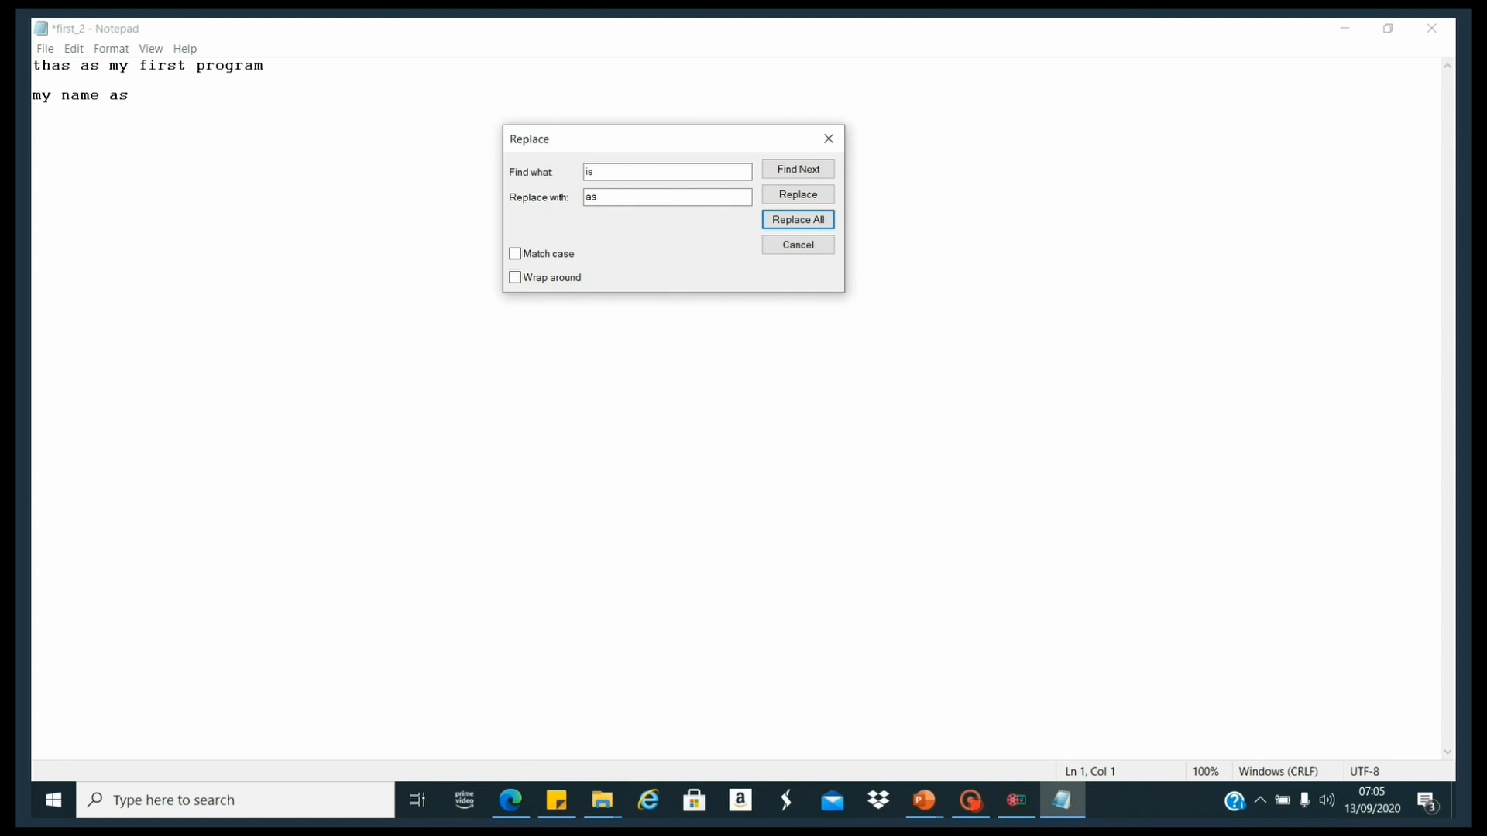
left_click(828, 139)
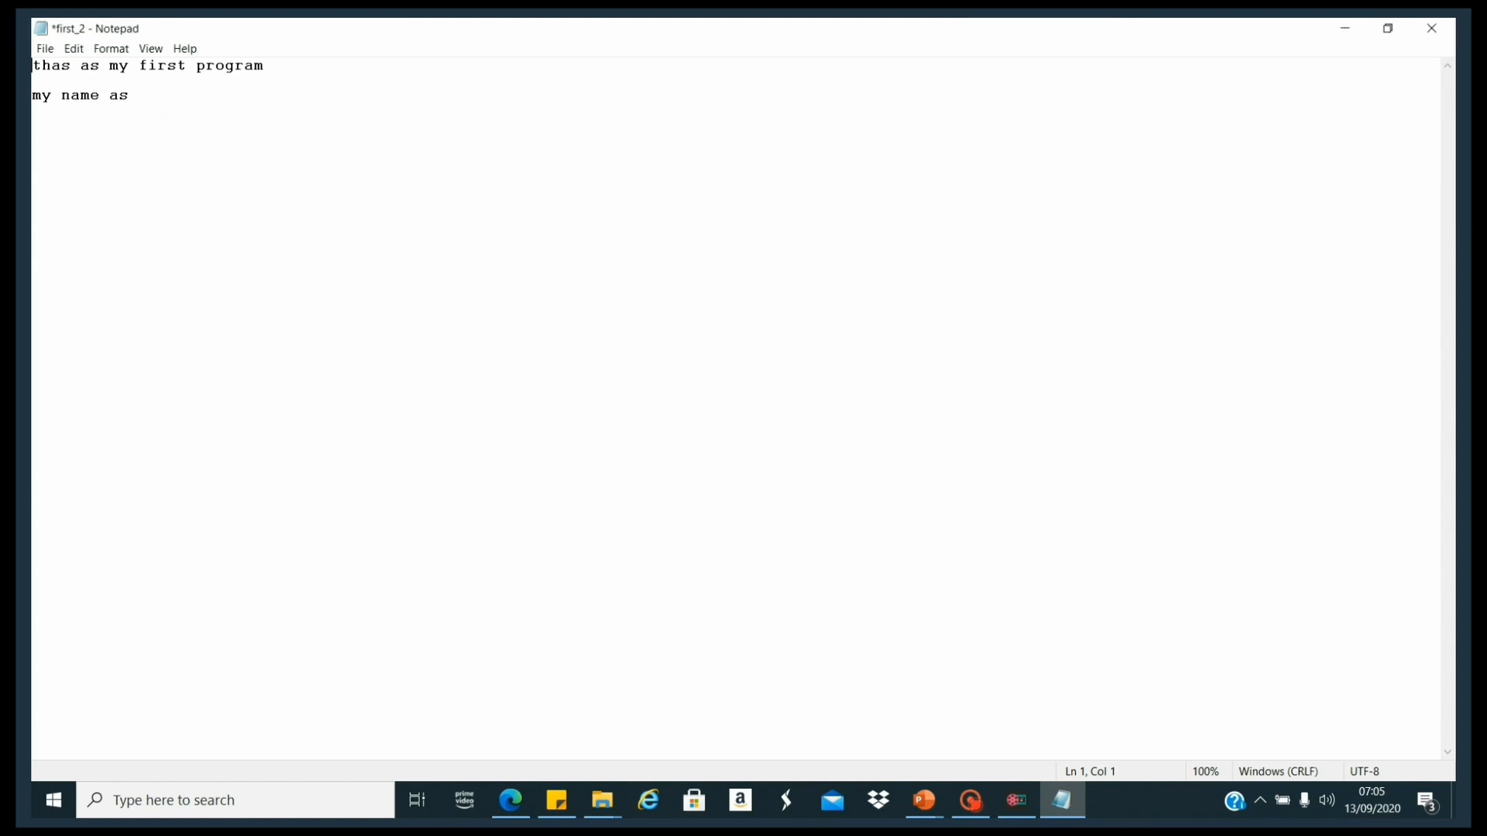
Select all the text in the document and set its font to Sitka Banner, Italic, size 16.
left_click(73, 48)
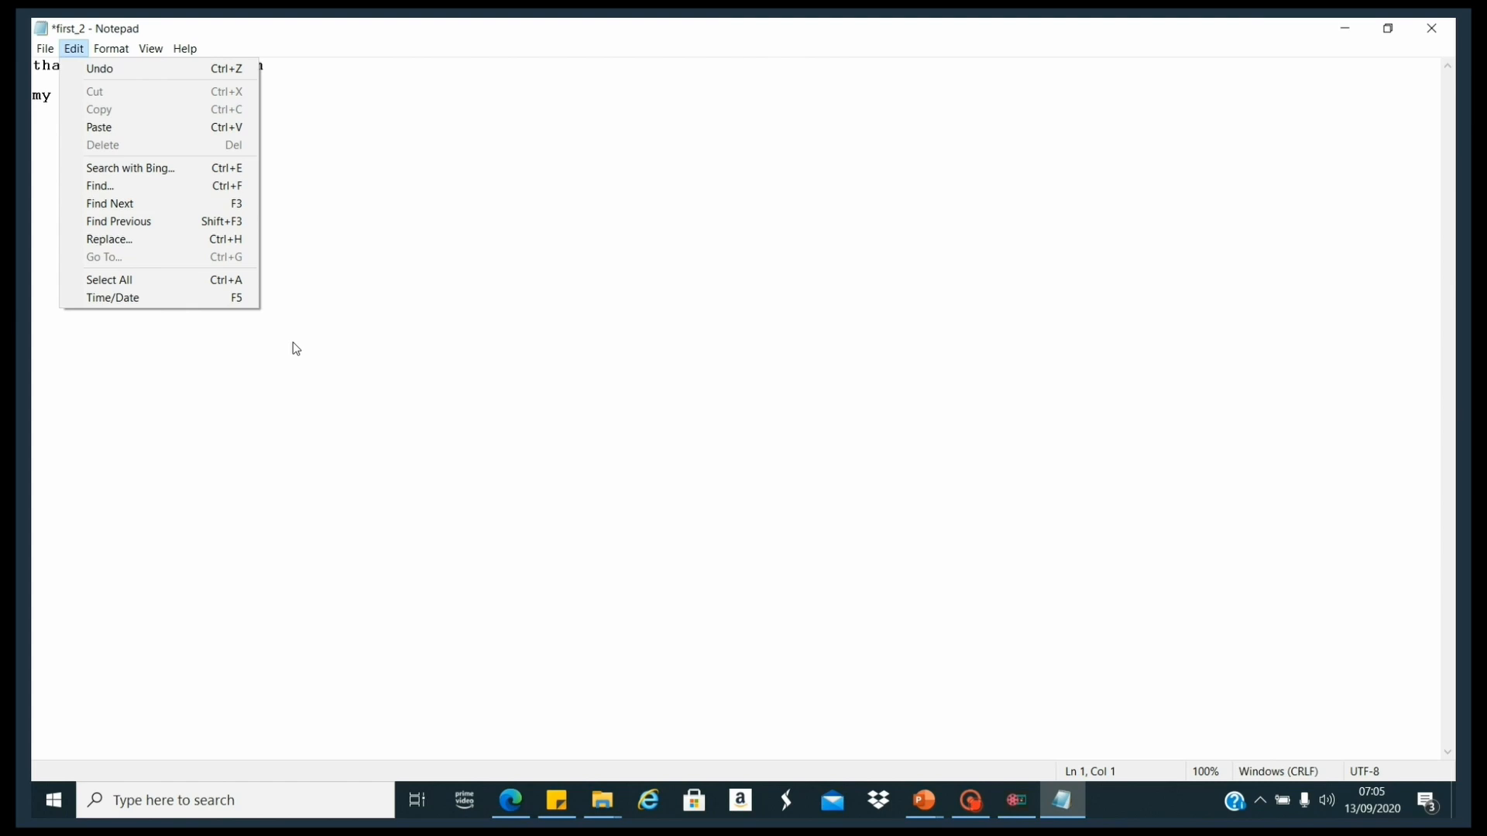
left_click(198, 277)
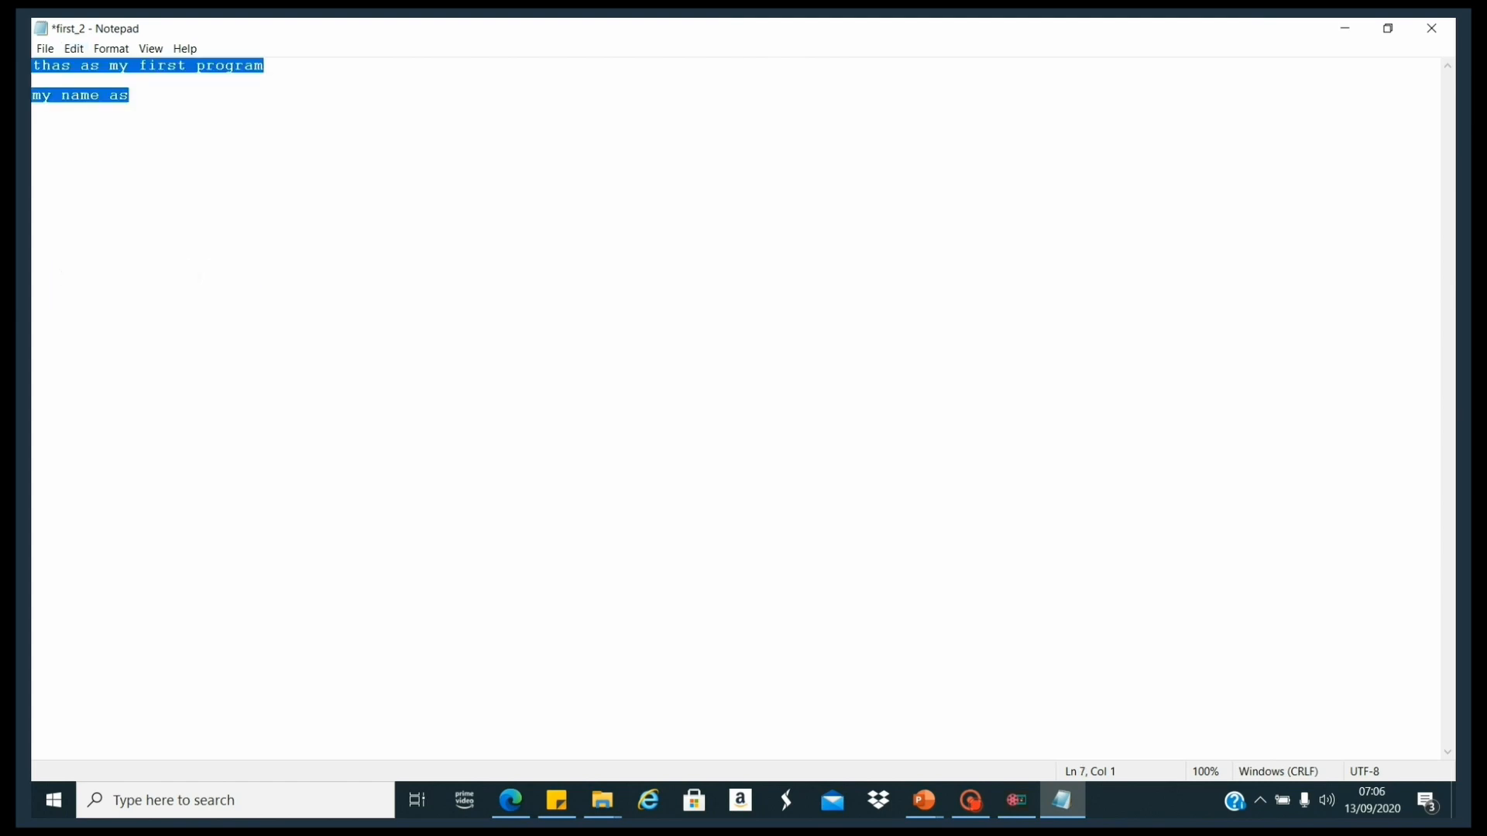
left_click(110, 49)
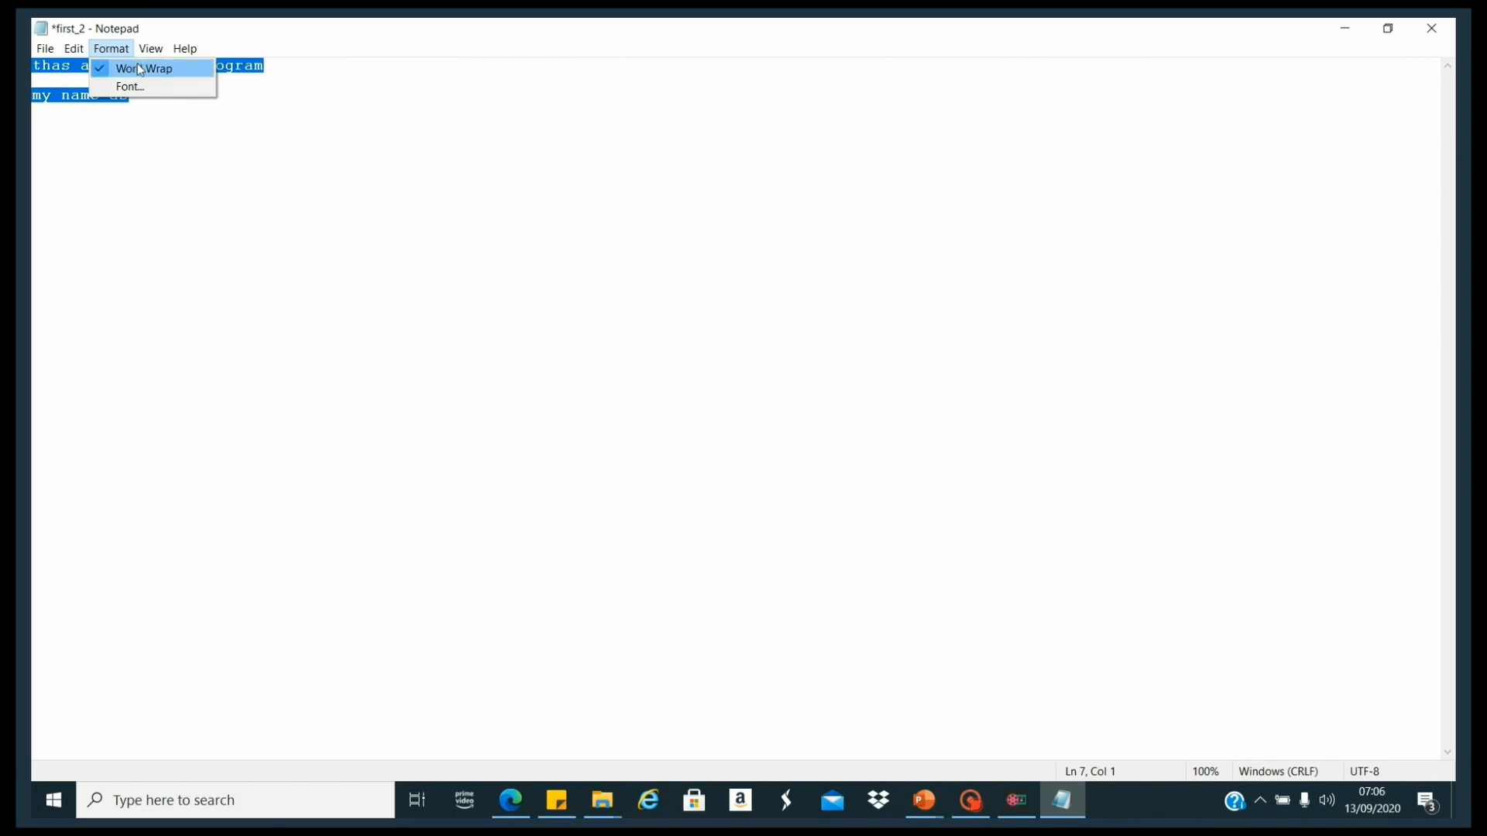
left_click(133, 90)
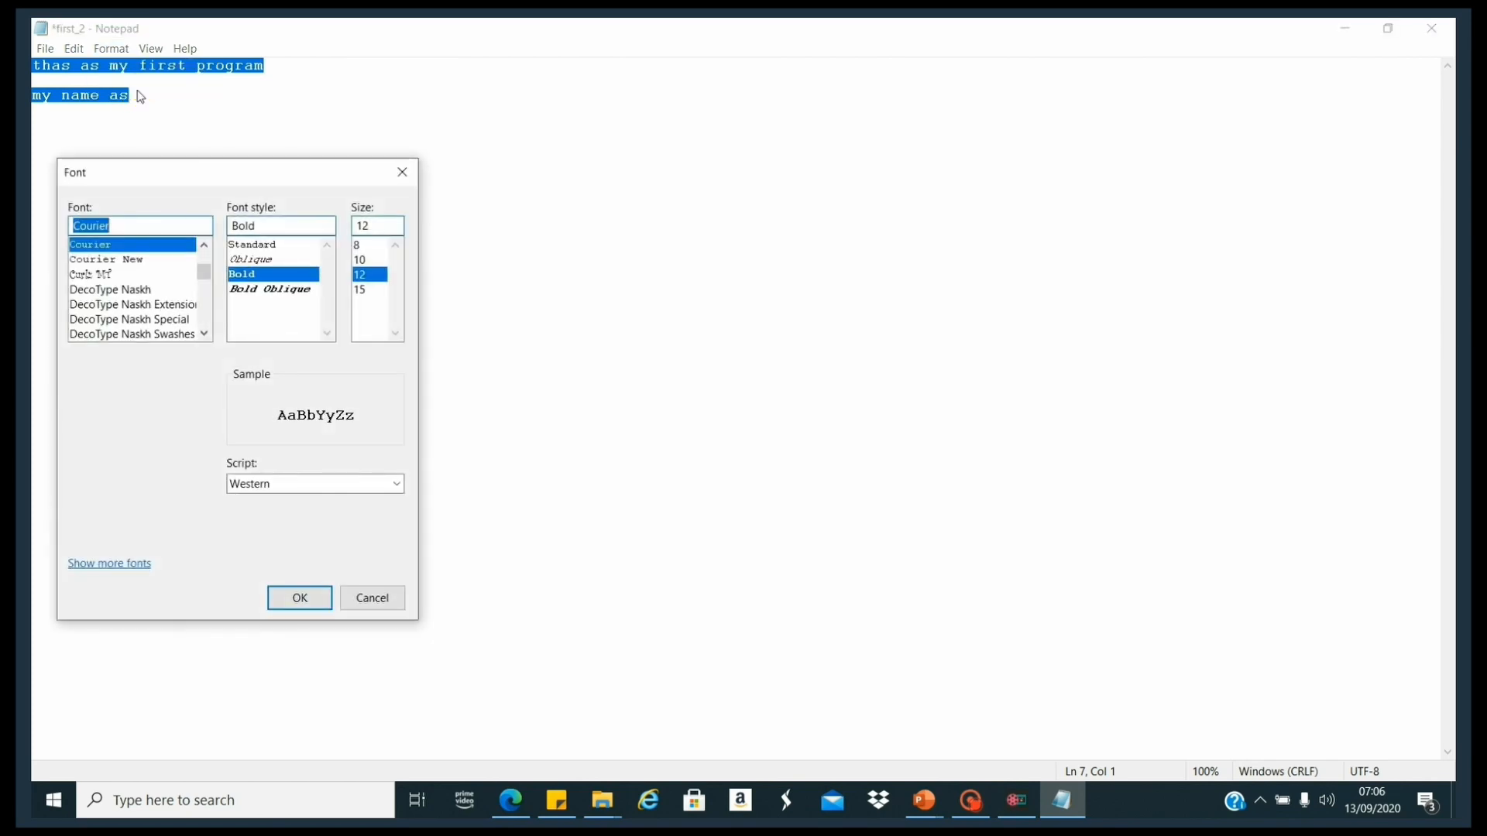
left_click_drag(137, 172, 818, 86)
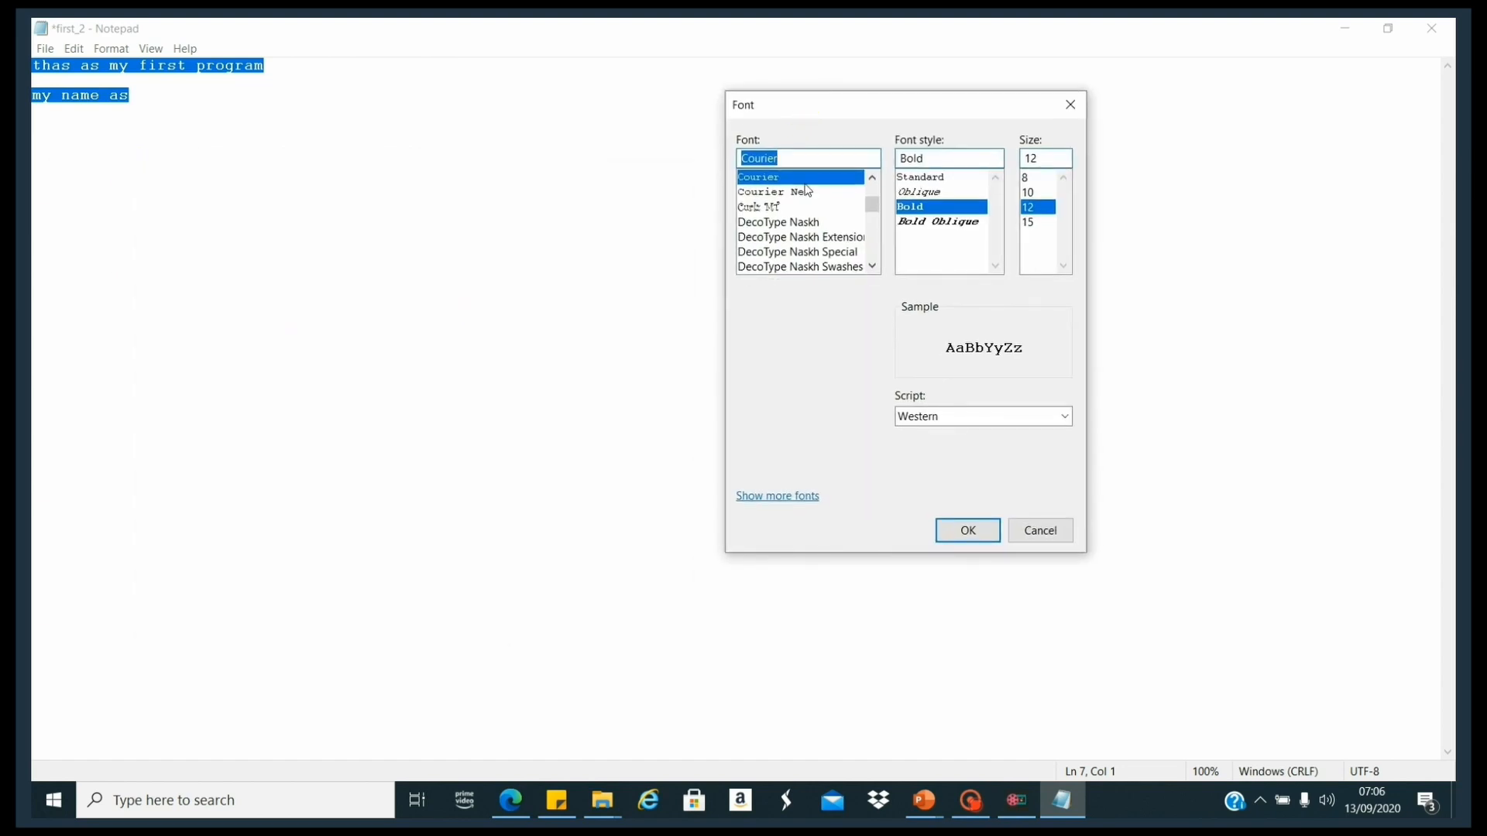
left_click_drag(871, 207, 860, 242)
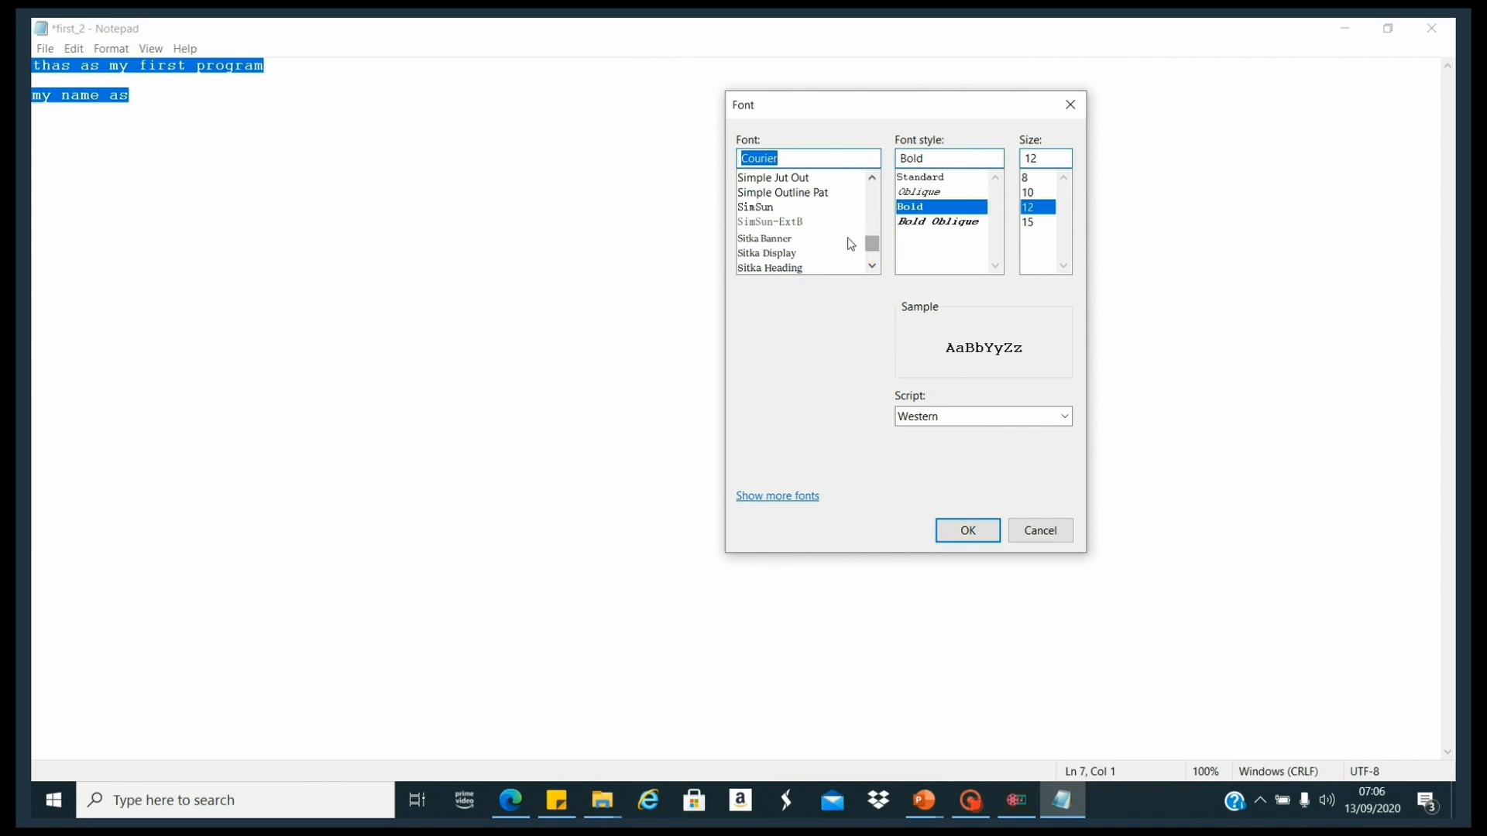
left_click(775, 239)
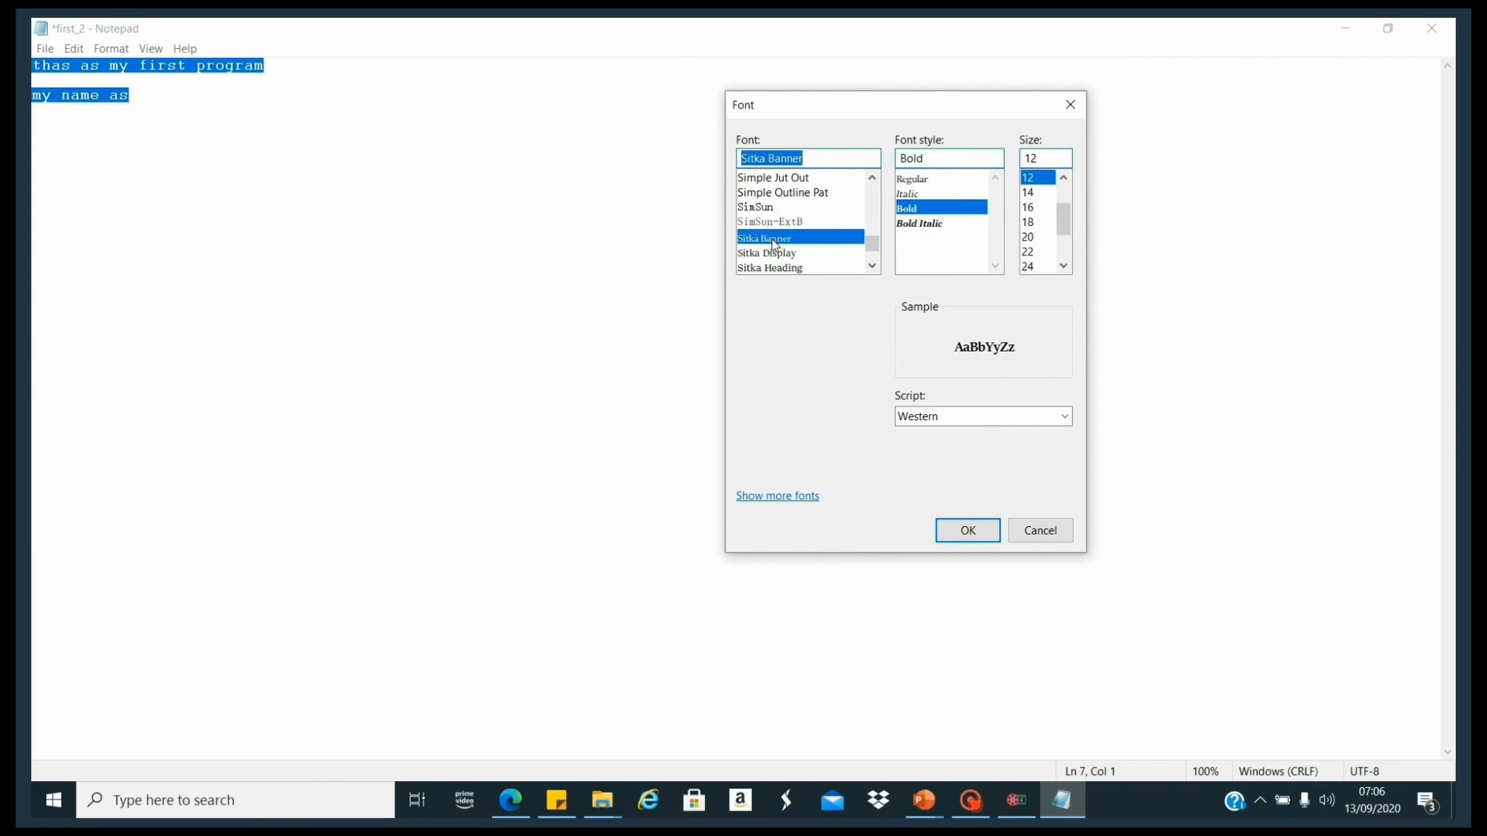
left_click(911, 195)
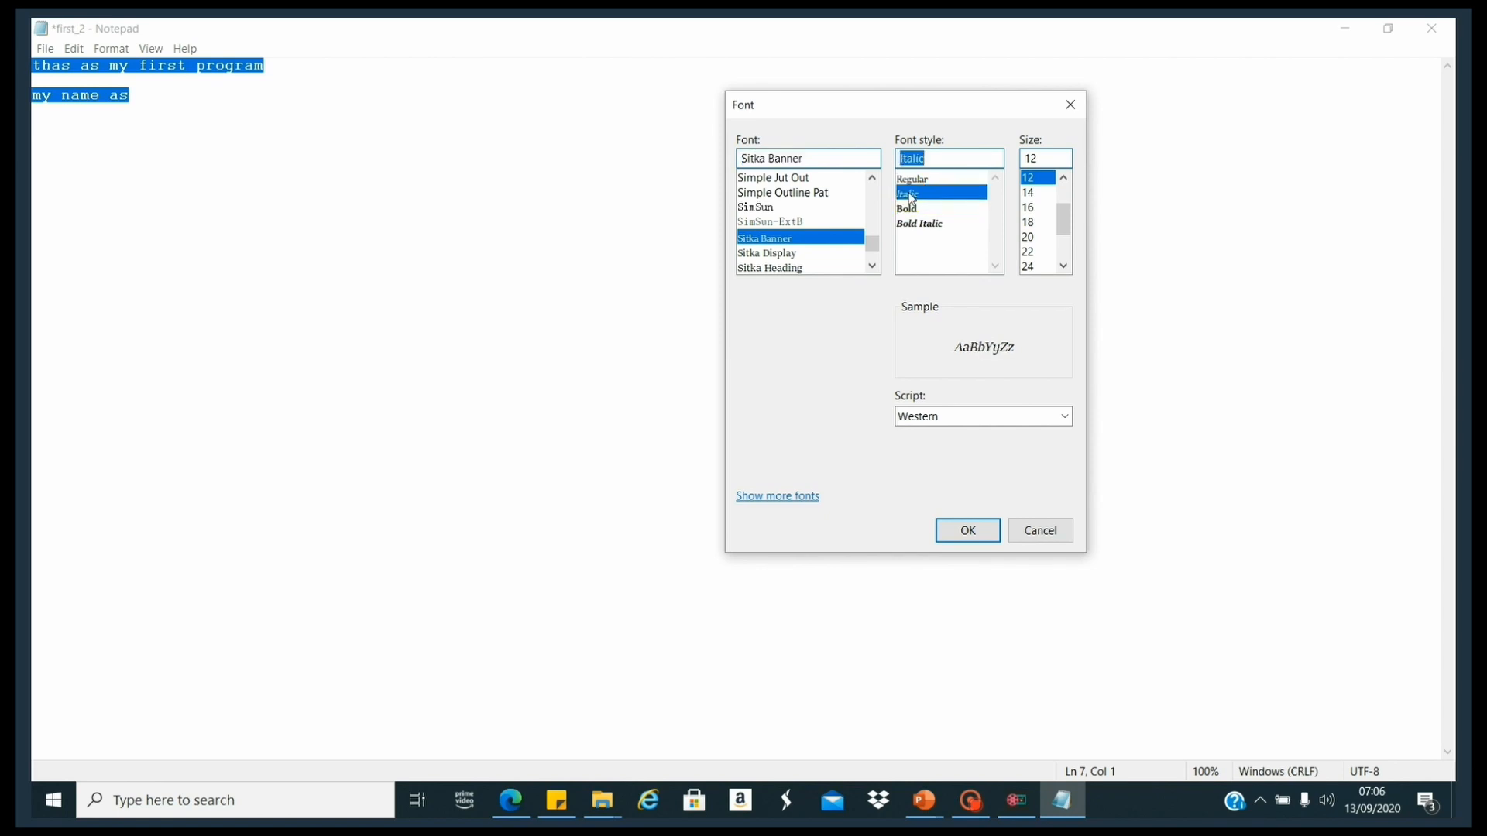
left_click(1034, 219)
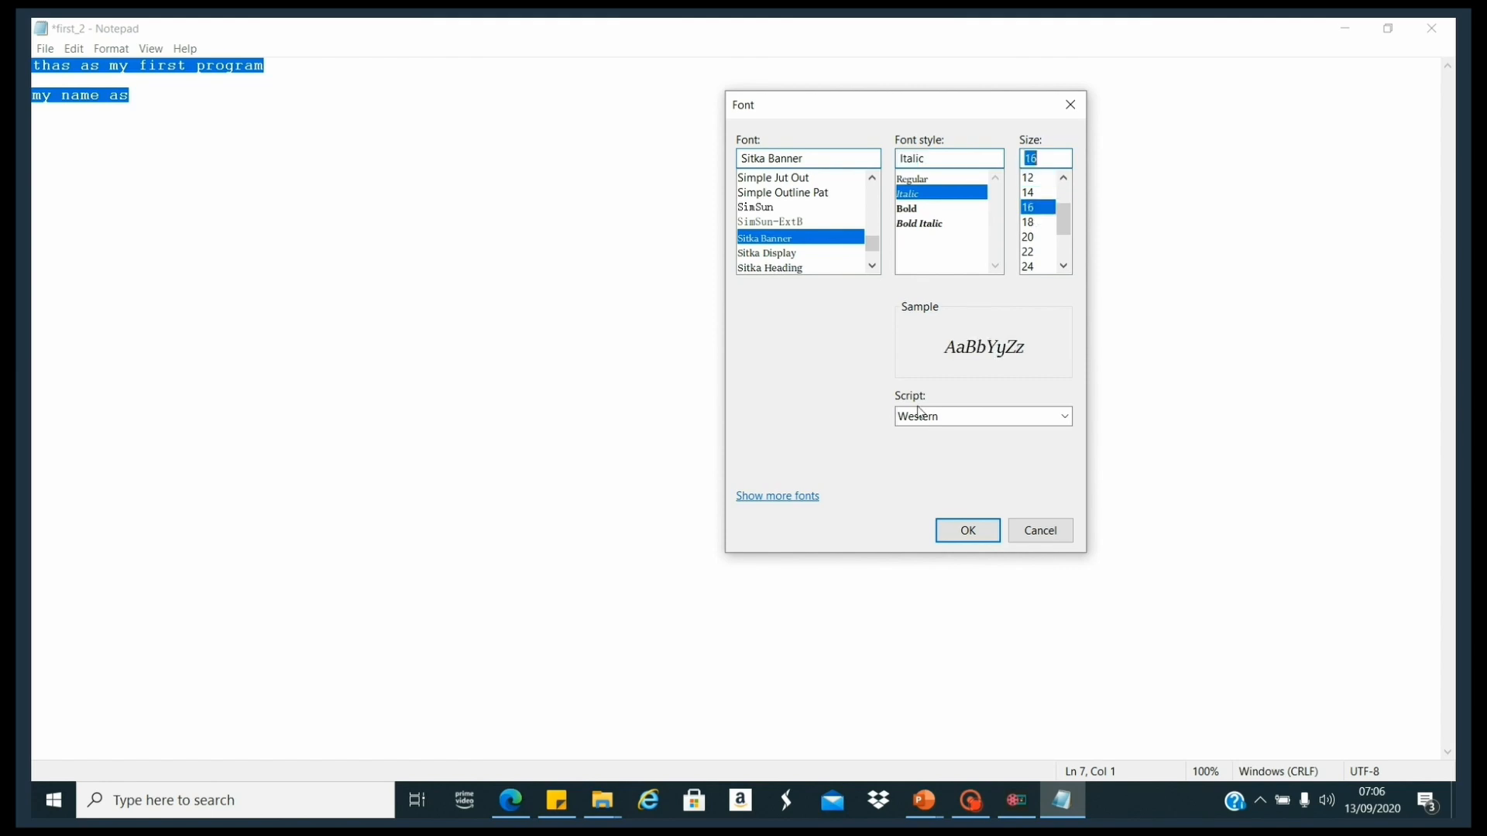
left_click(964, 529)
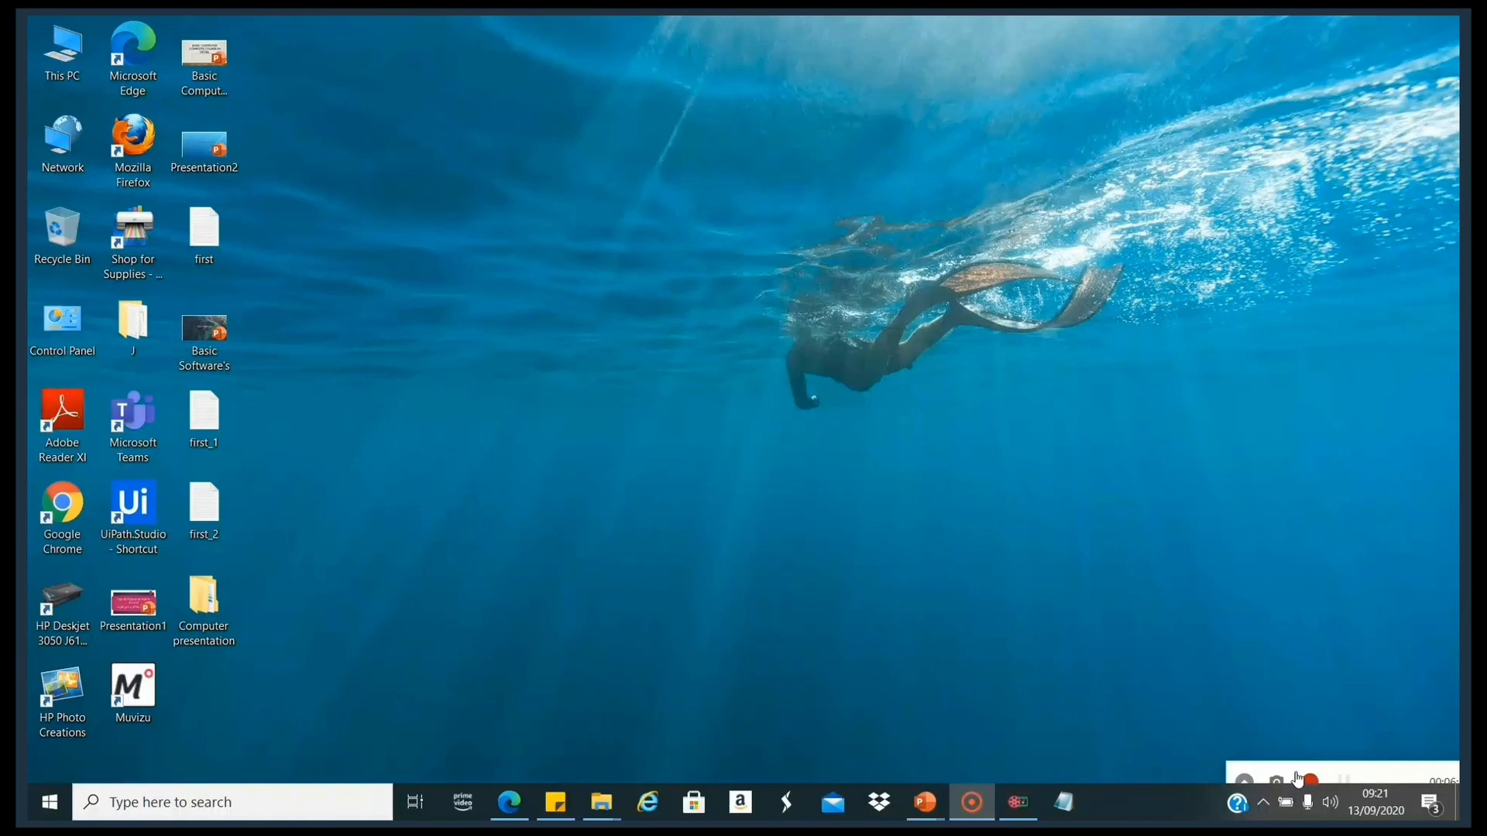
Search Windows for "wordpad" and open the WordPad app with a blank document.
left_click(1301, 779)
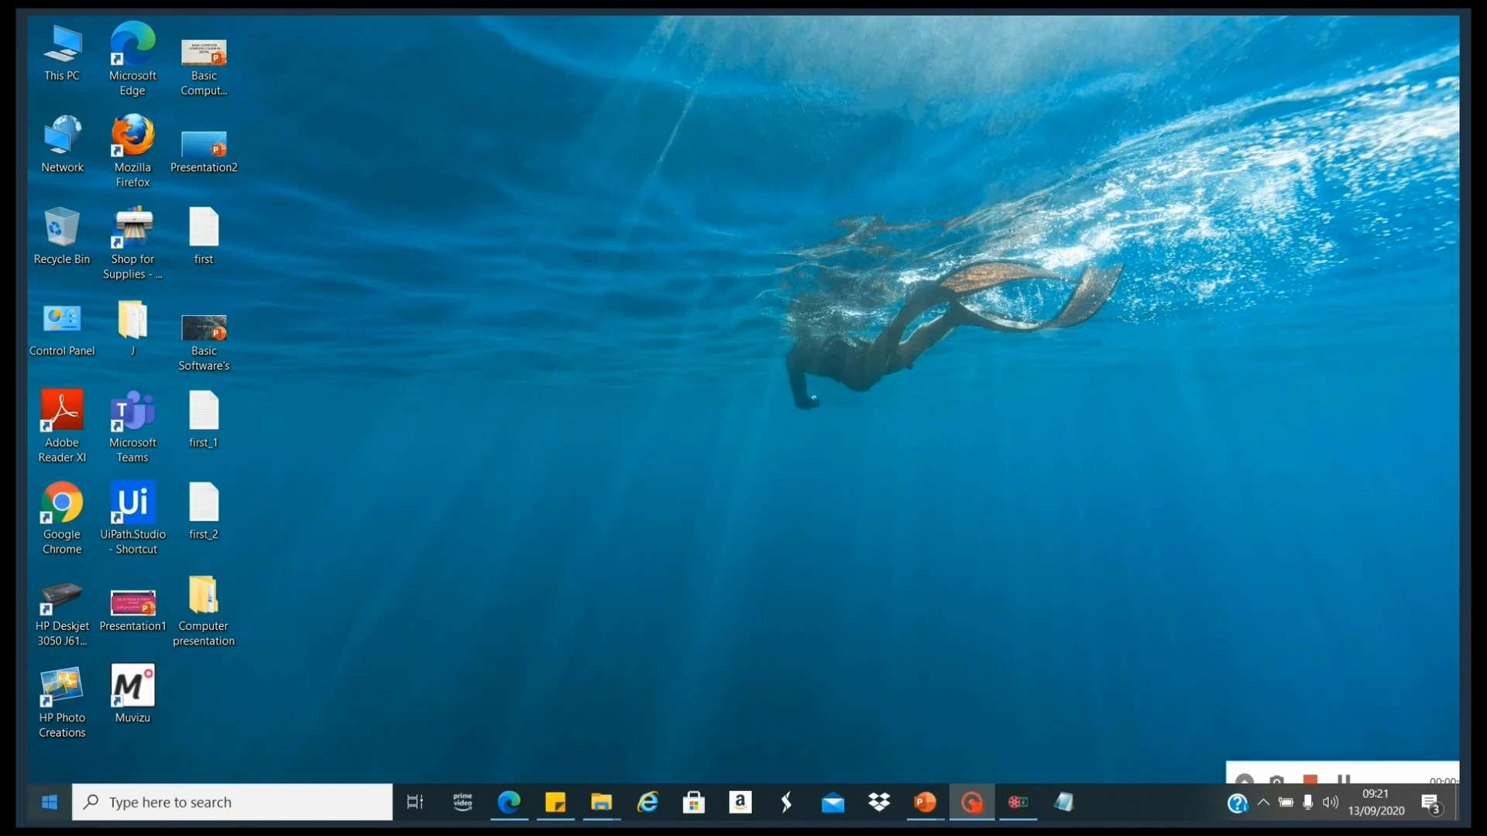
left_click(36, 812)
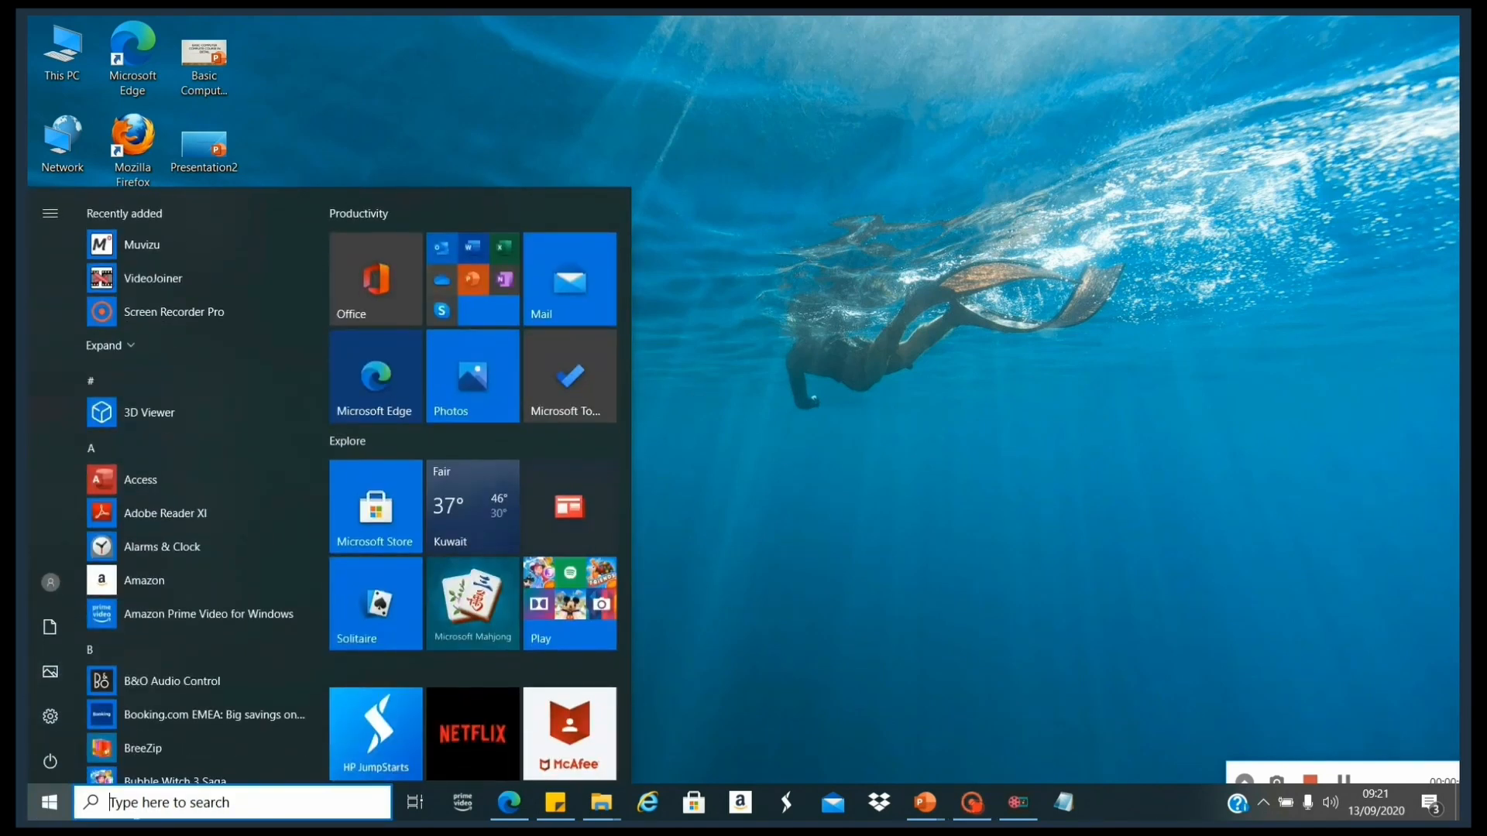
left_click(139, 804)
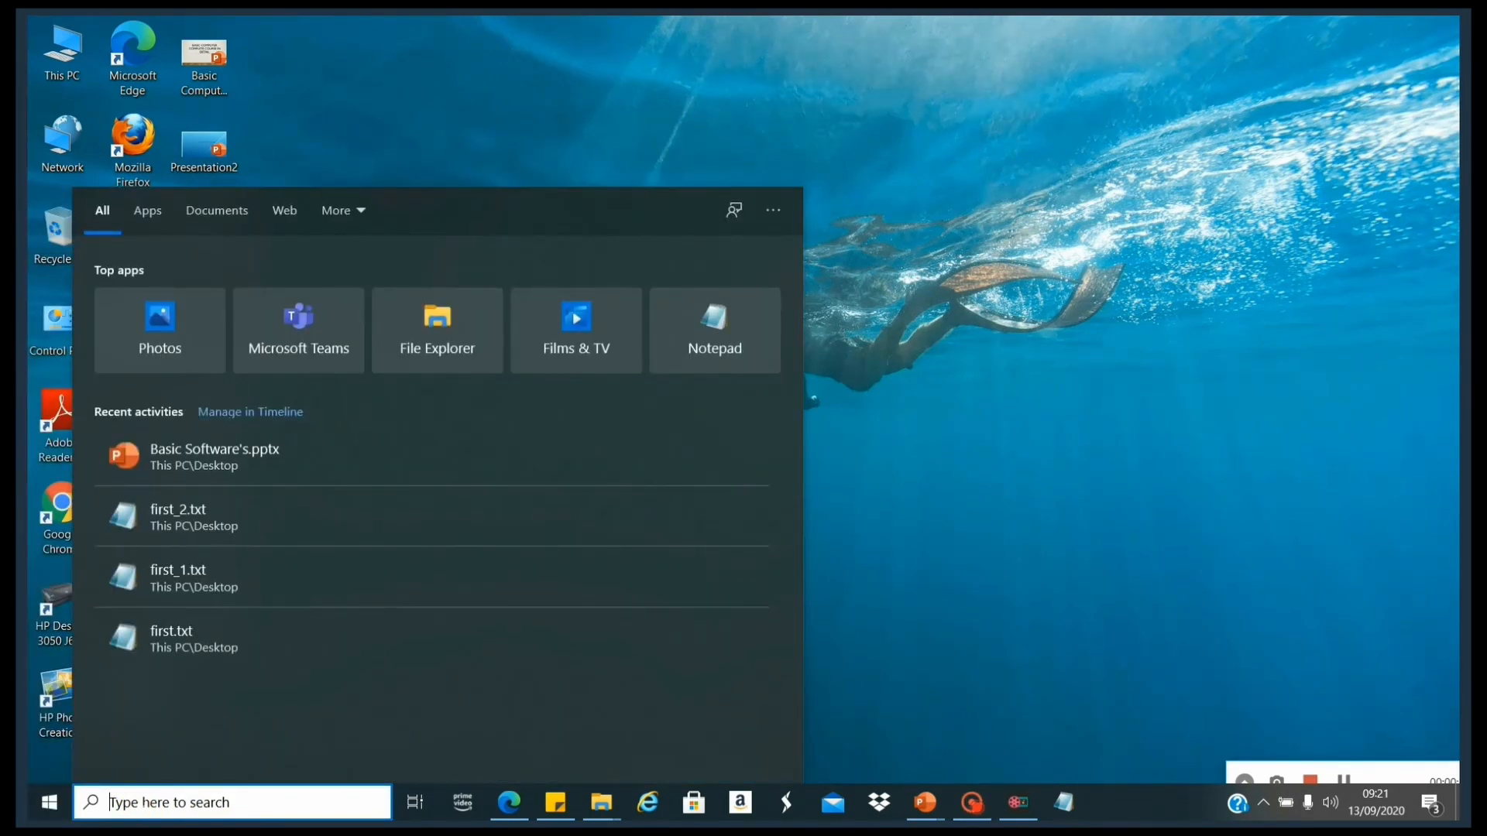
type("wordpad")
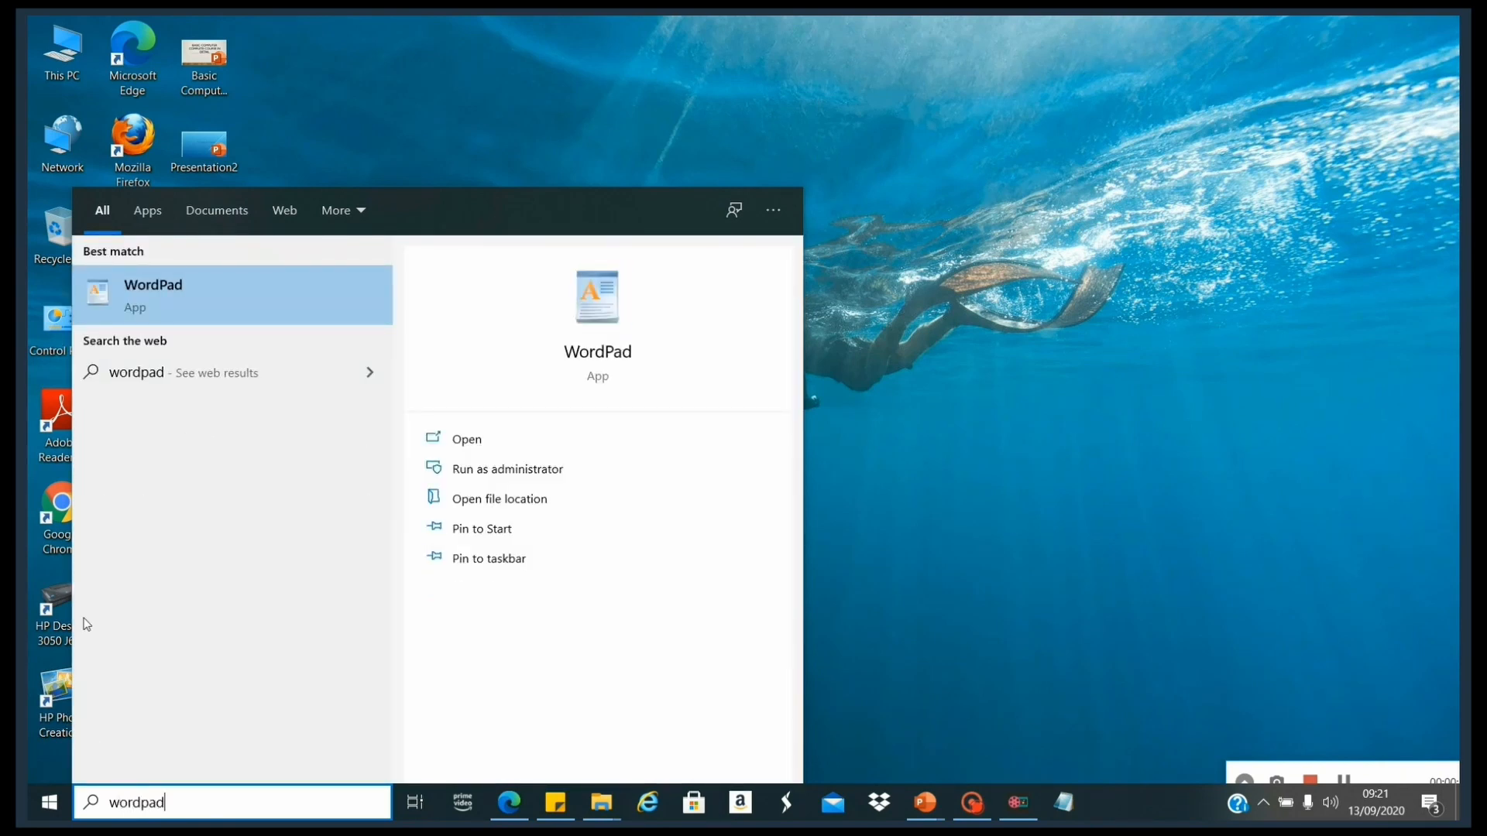
left_click(183, 296)
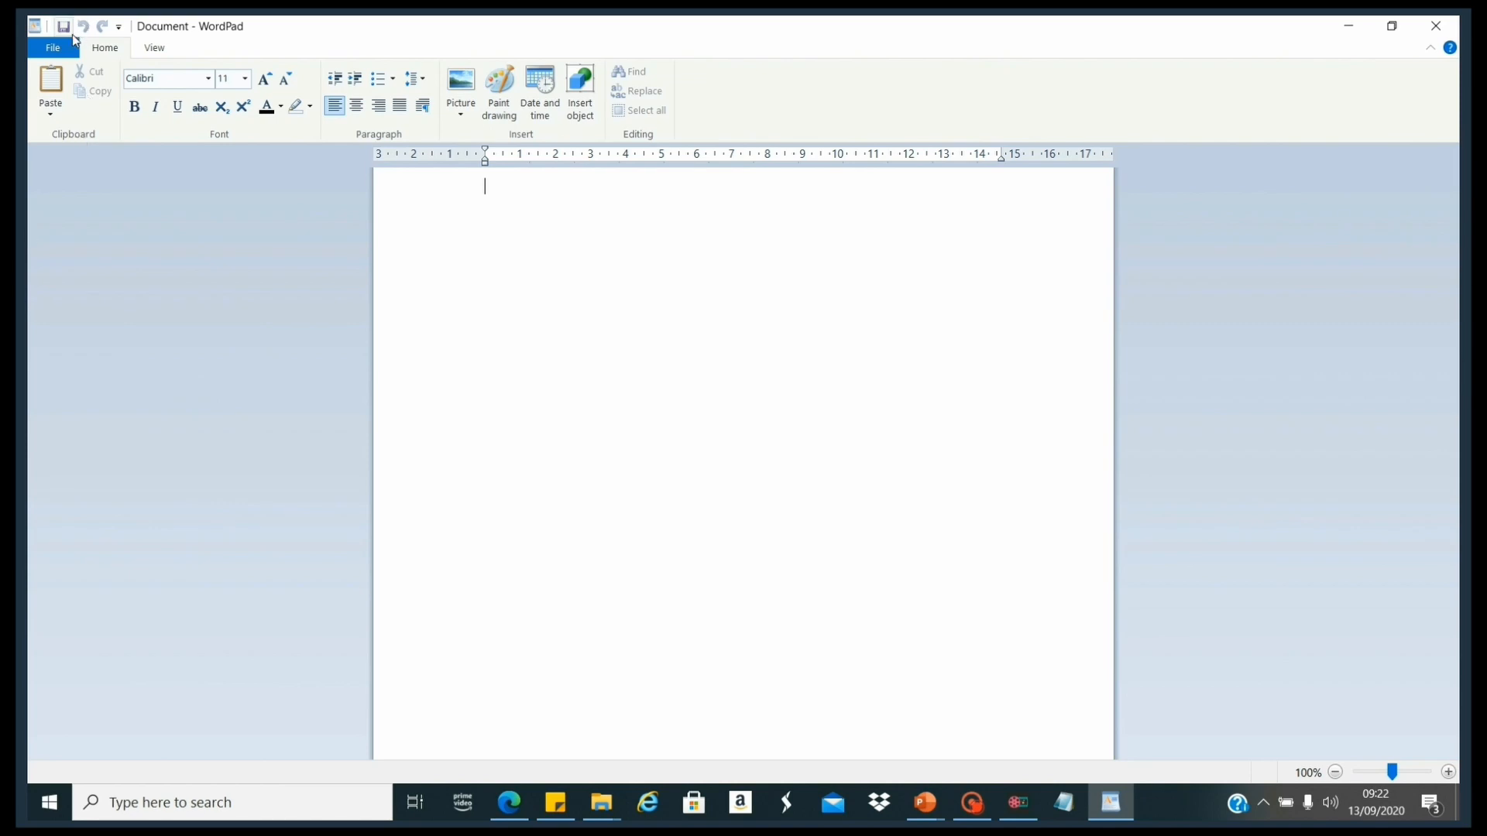
Examine the file commands, the available save-as formats and the page setup settings of the blank document.
left_click(60, 54)
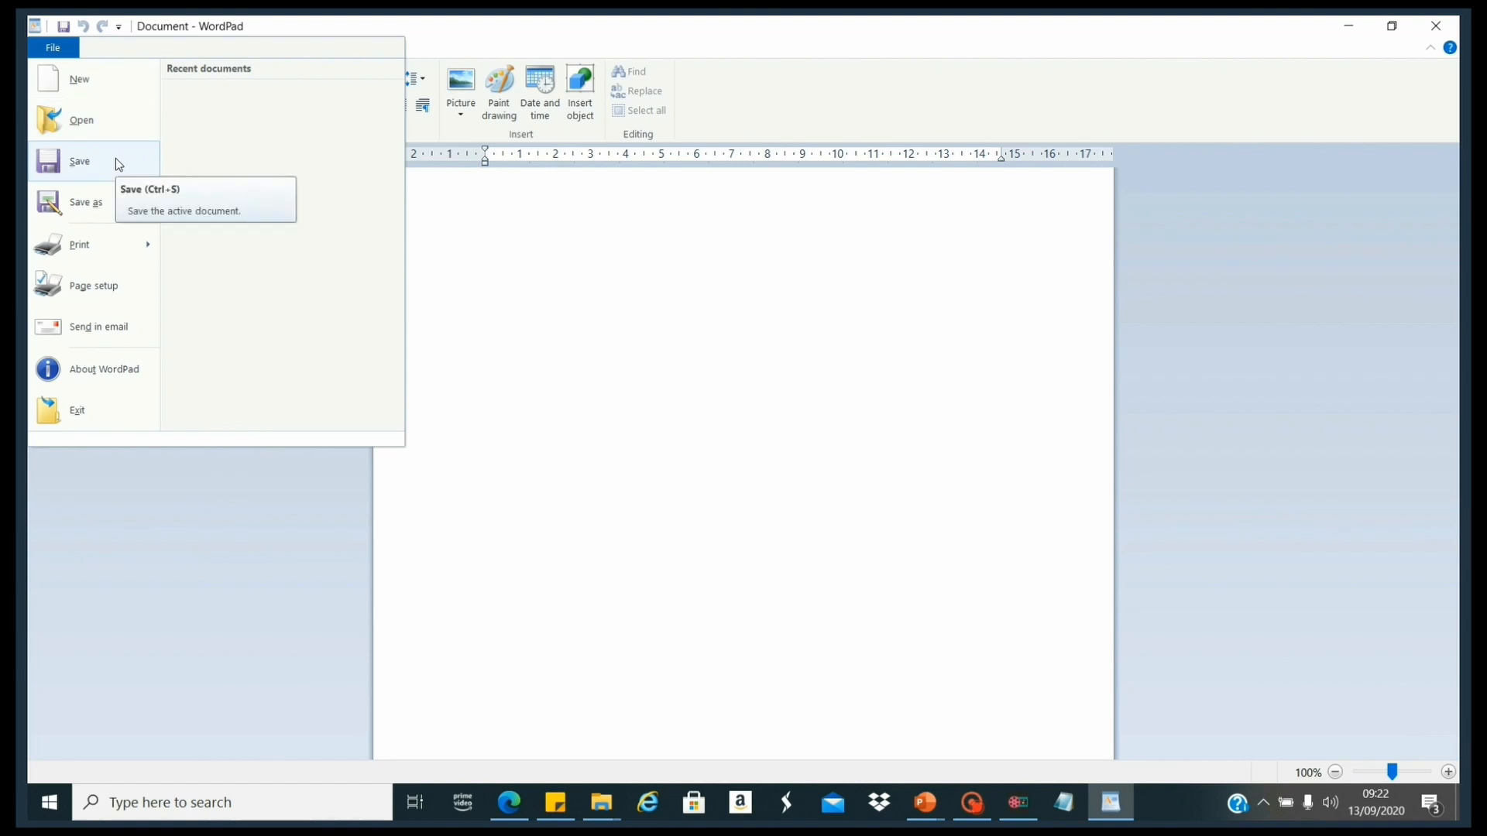
mouse_move(129, 201)
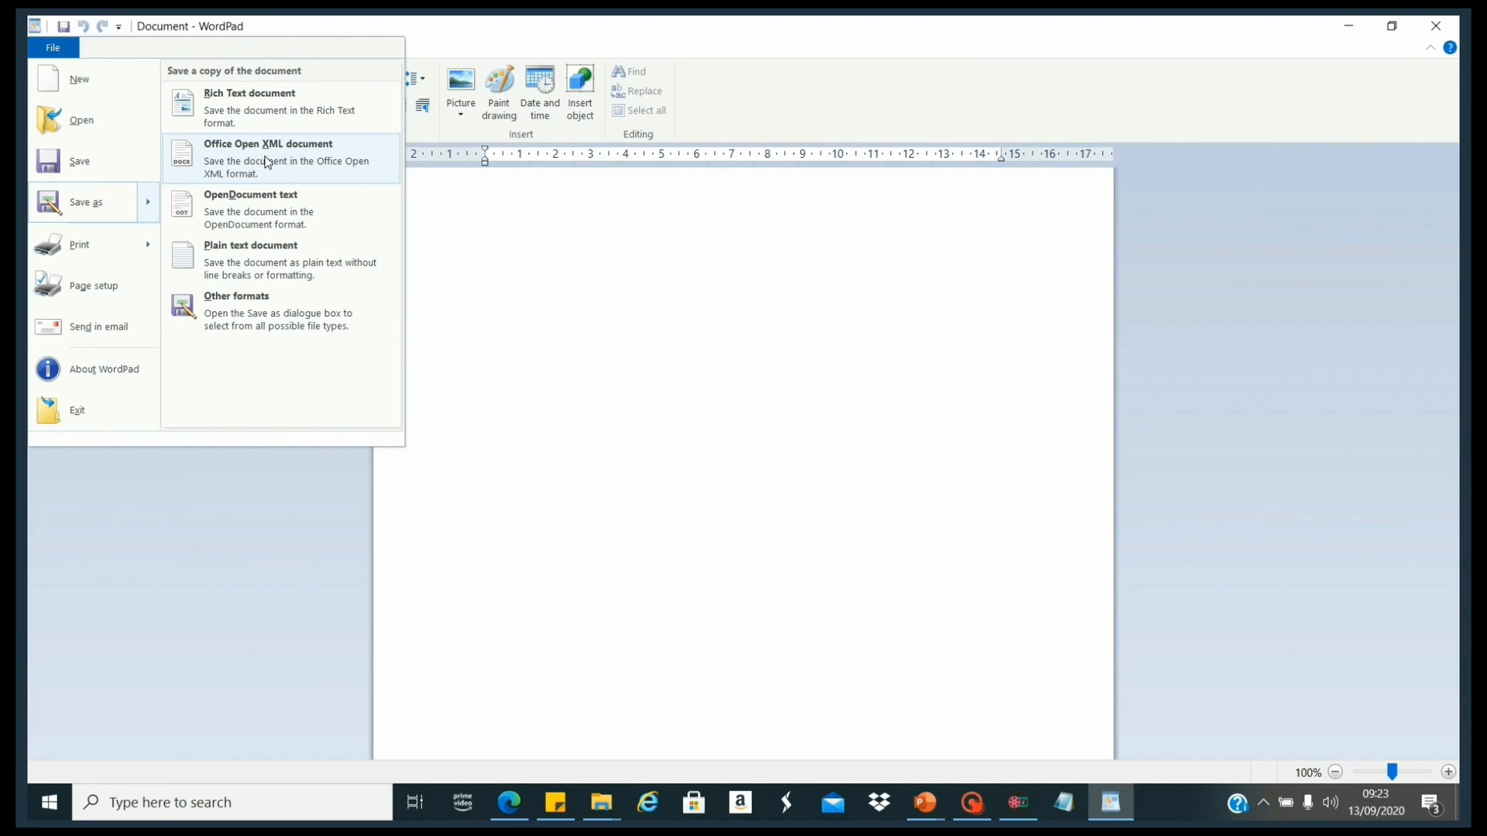
mouse_move(75, 247)
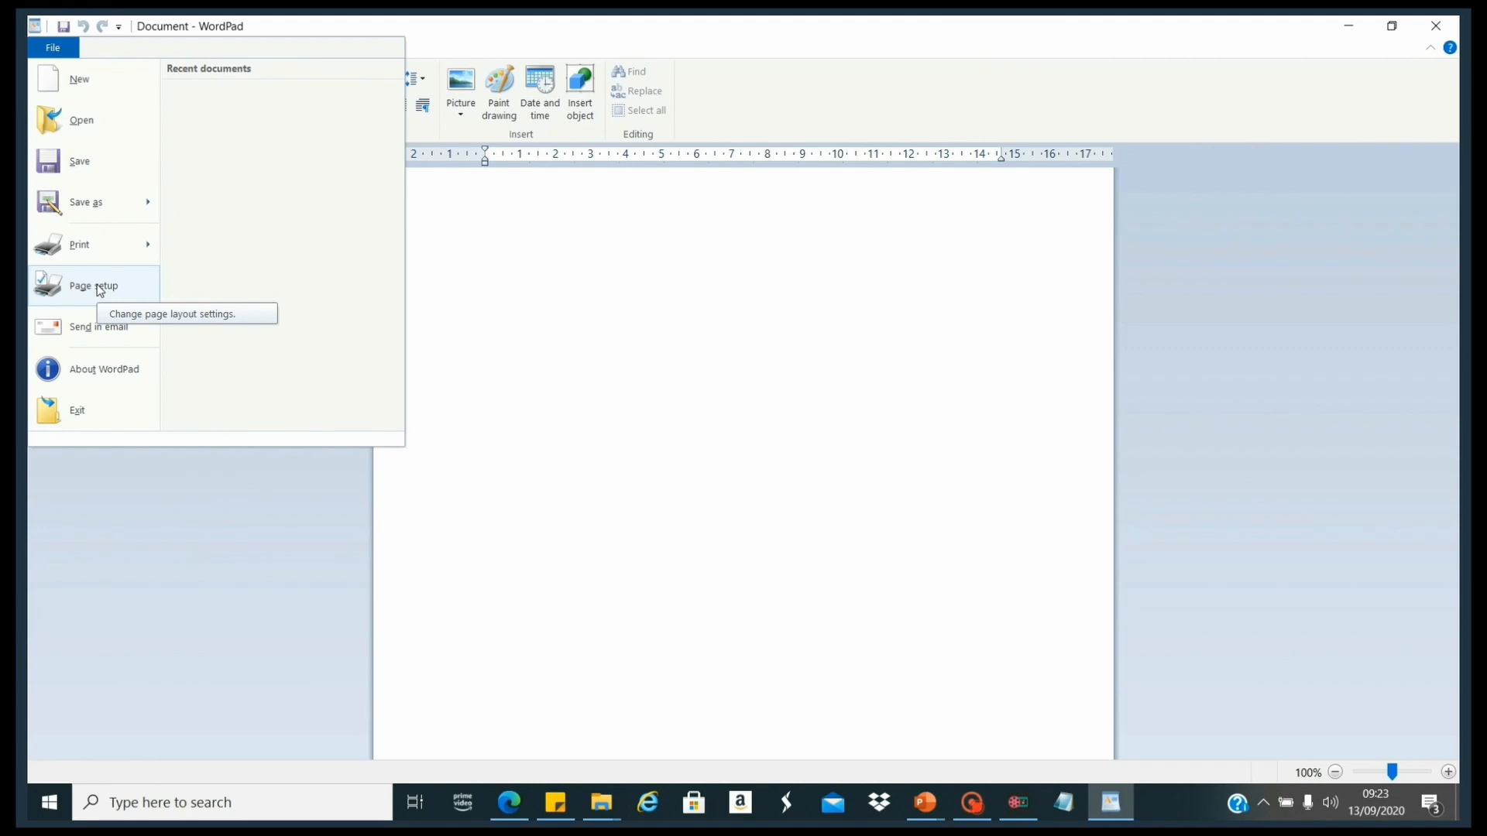
left_click(98, 286)
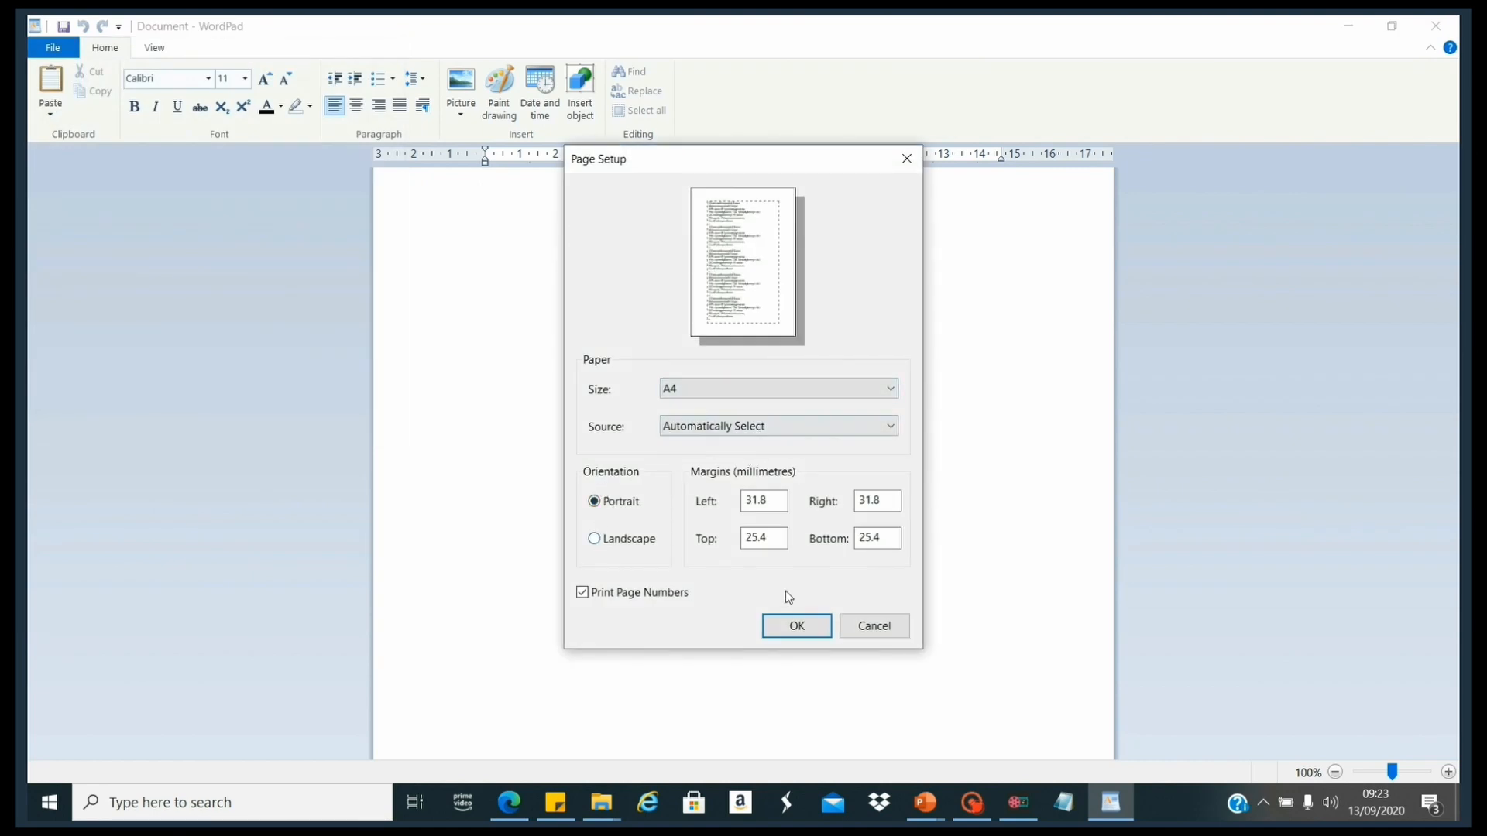
left_click(870, 624)
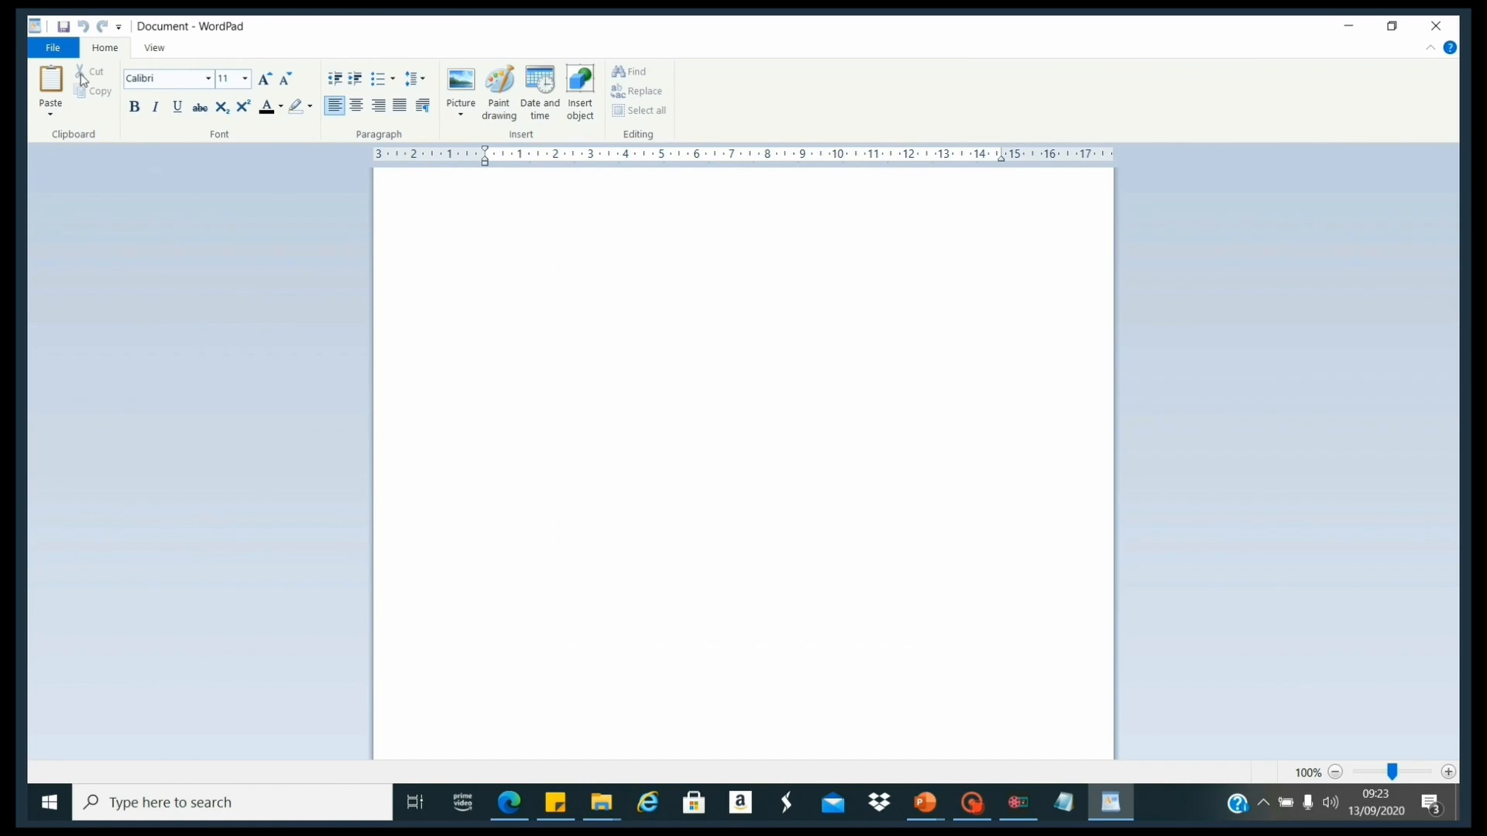
left_click(52, 48)
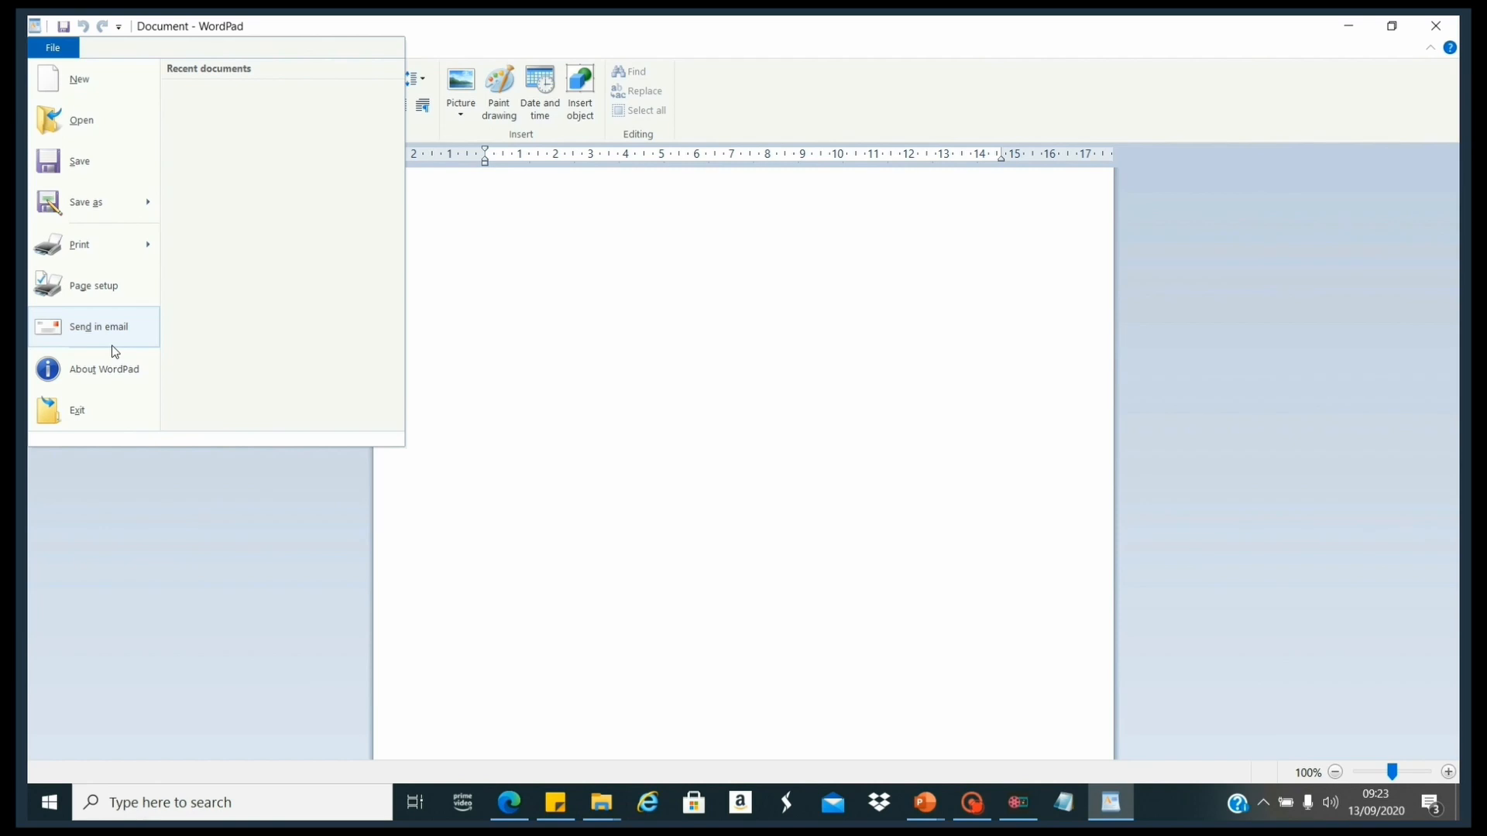
left_click(650, 23)
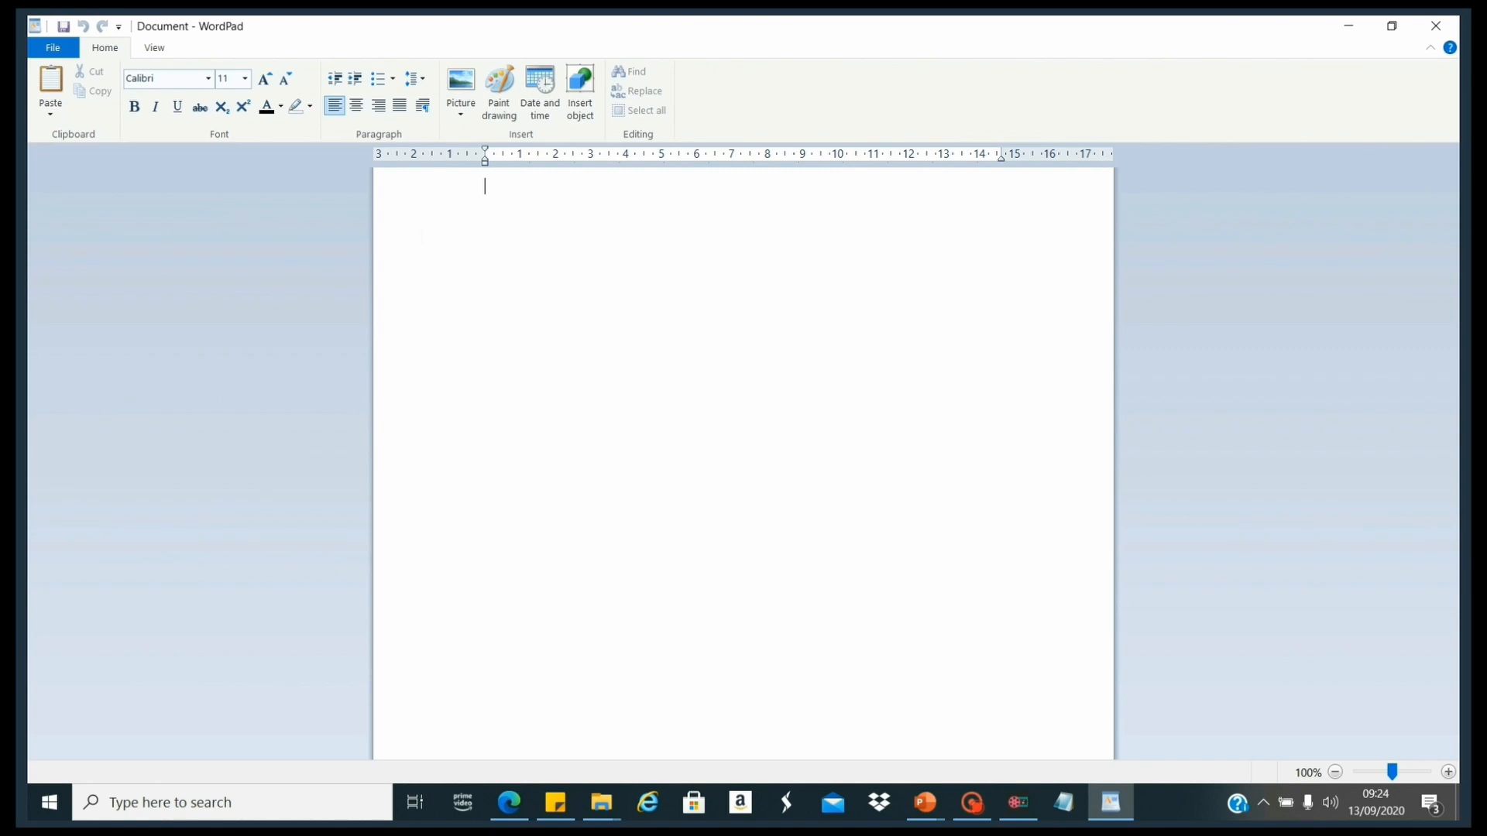
Write "Hello Hw are you" on the second line and "say hi" two lines below it.
key("Return")
type("Hello Hw")
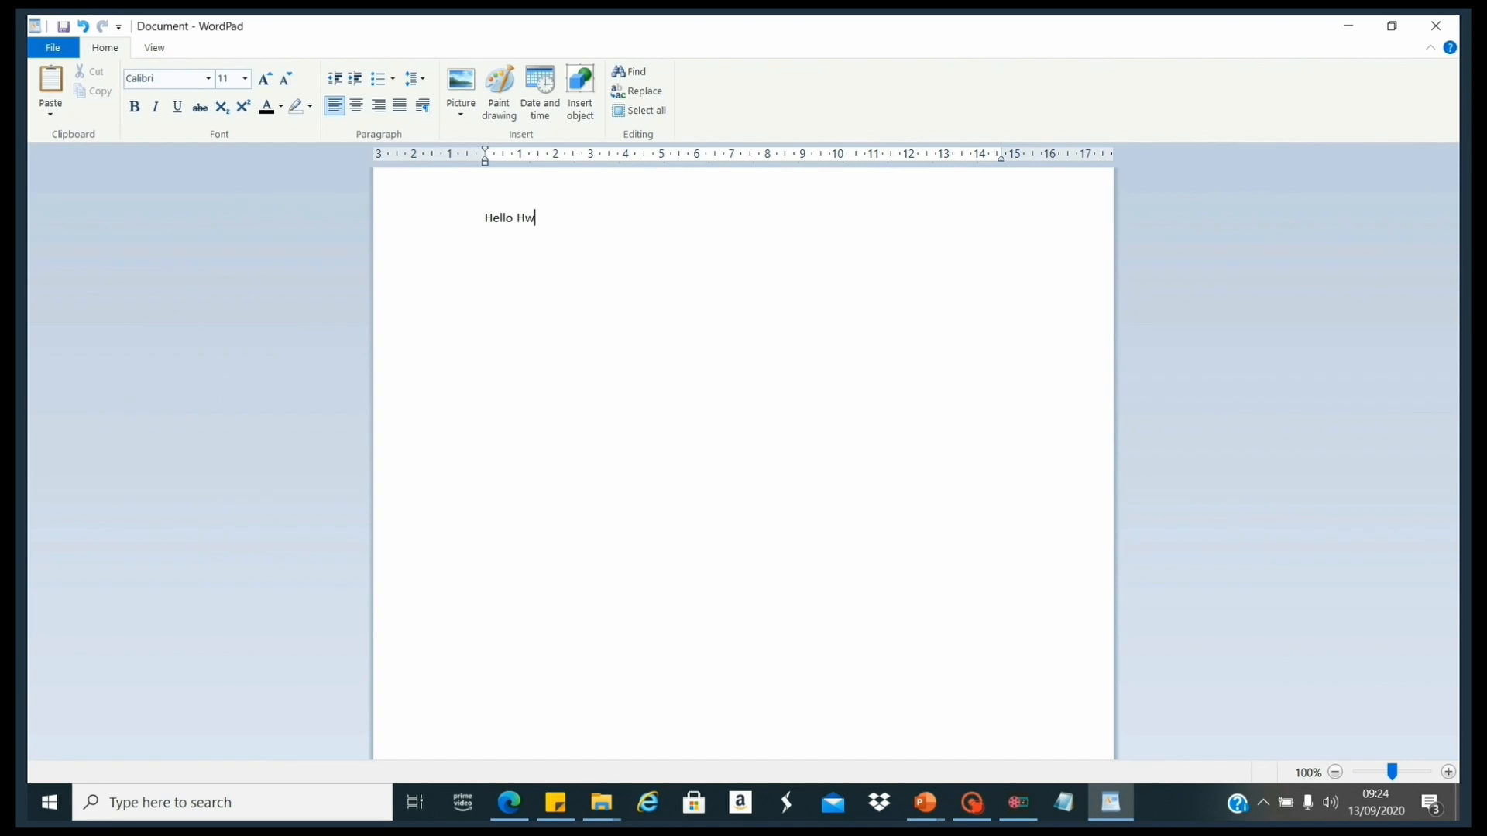
type(" are you")
key("Return")
key("Return")
type("say hi")
Set the word "Hello" to font size 18 and a Bahnschrift SemiBold font.
left_click_drag(482, 219, 509, 217)
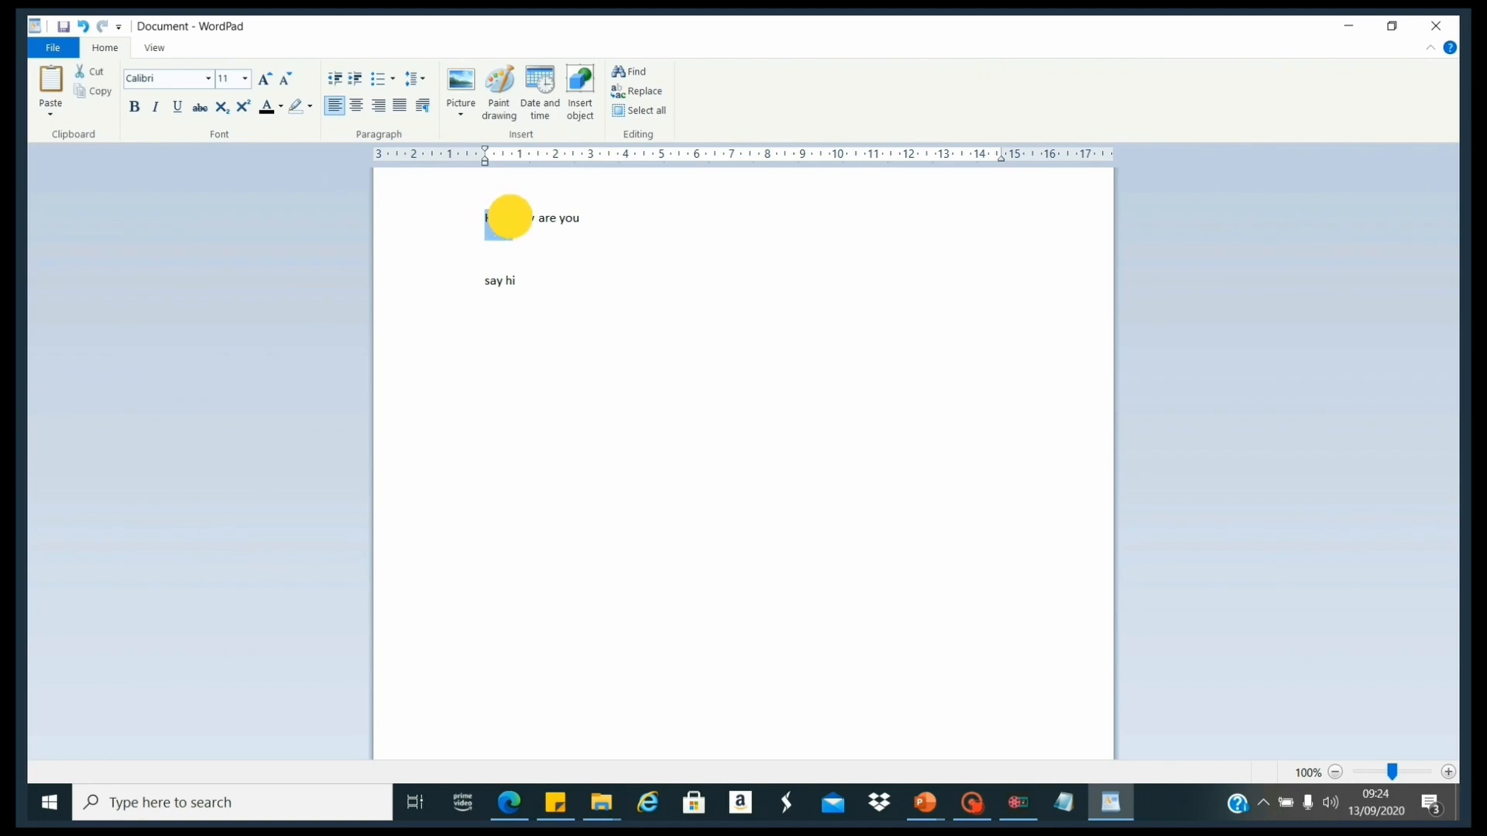
left_click(245, 79)
left_click(221, 212)
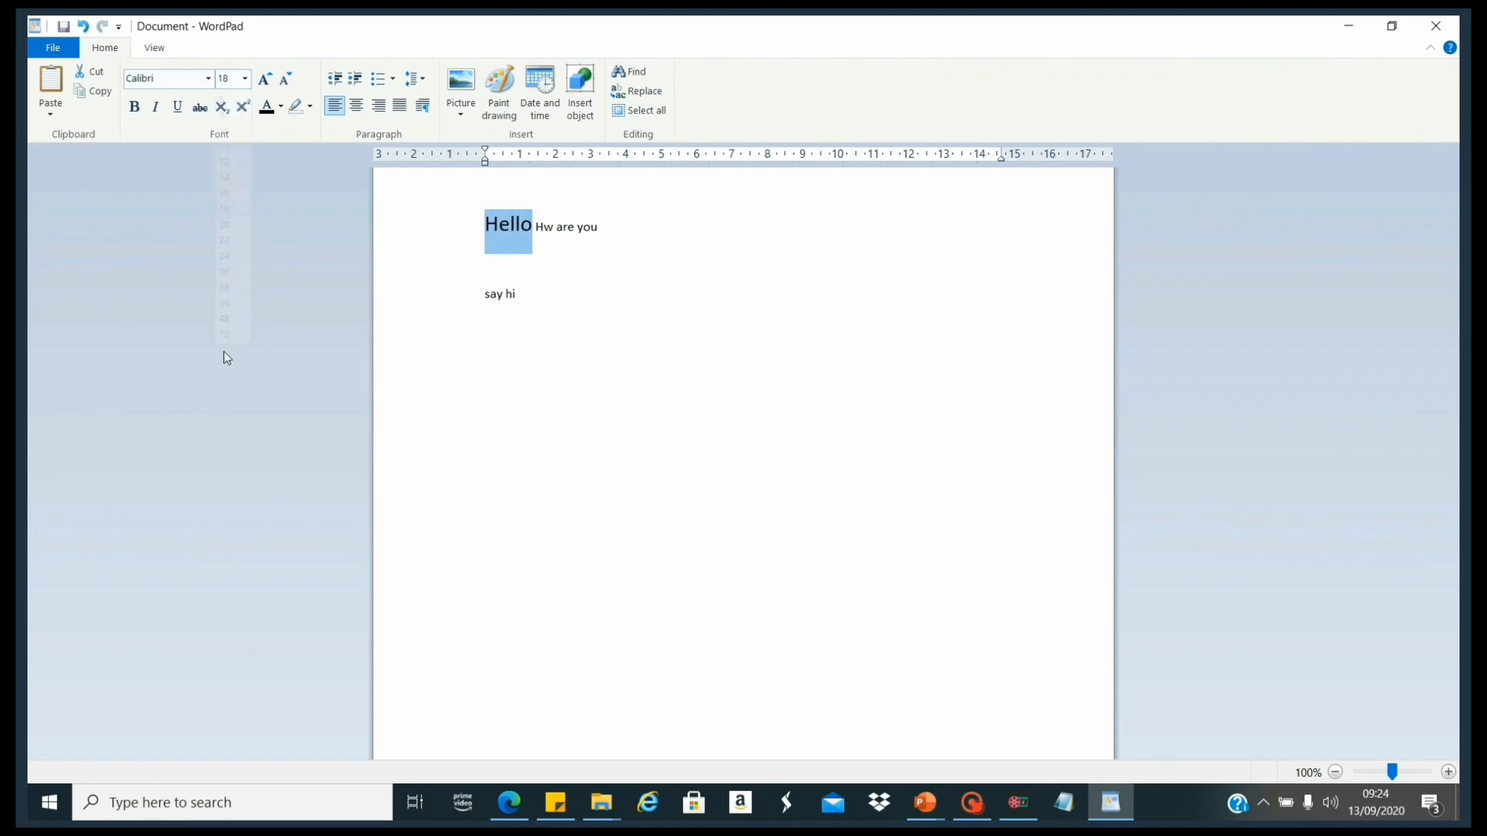
left_click(208, 78)
left_click(155, 99)
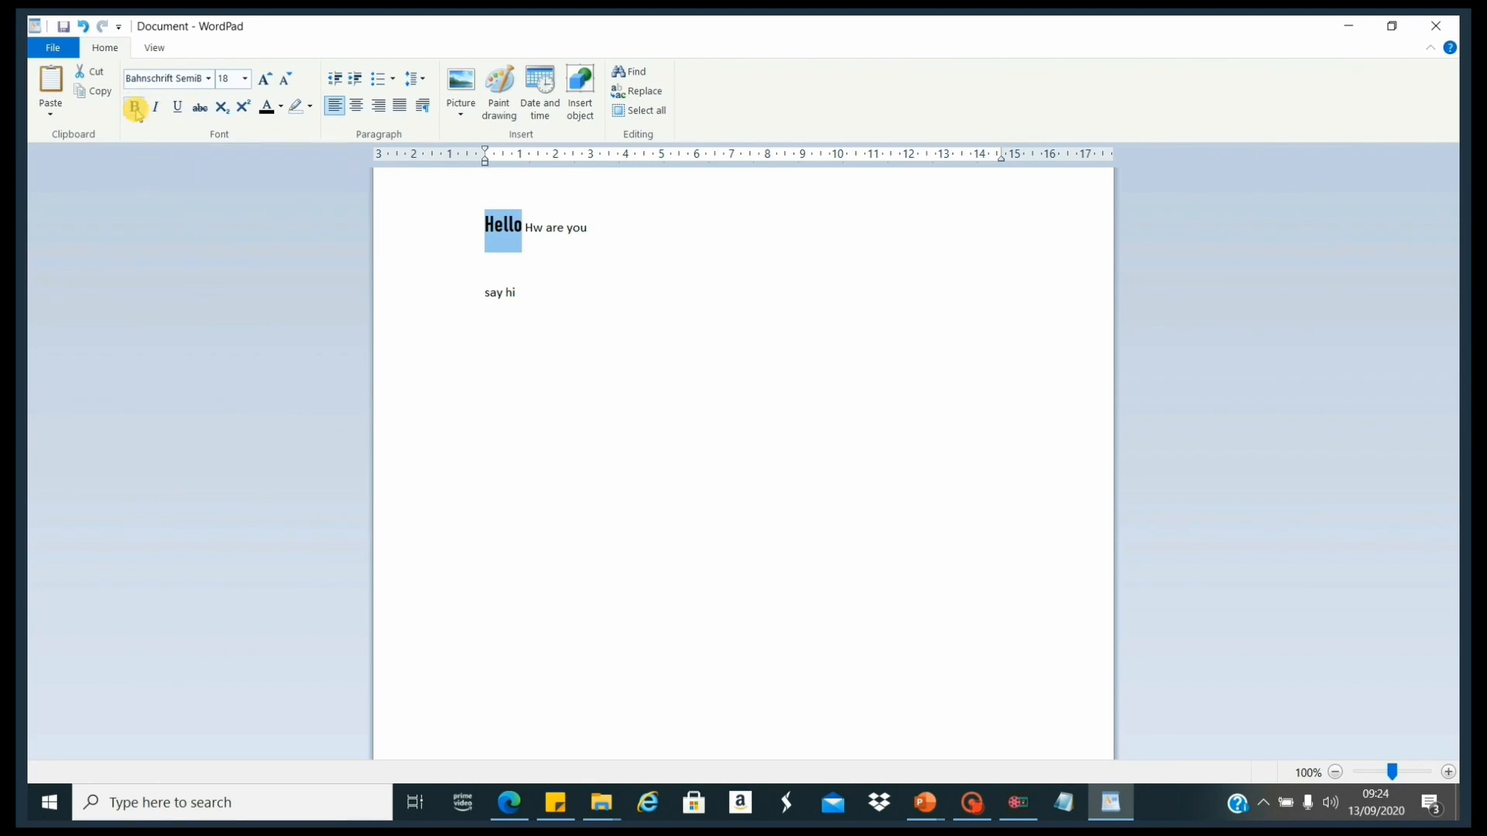
Format the word "Hello" as bold, italic, underlined and struck through.
left_click(156, 107)
left_click(169, 116)
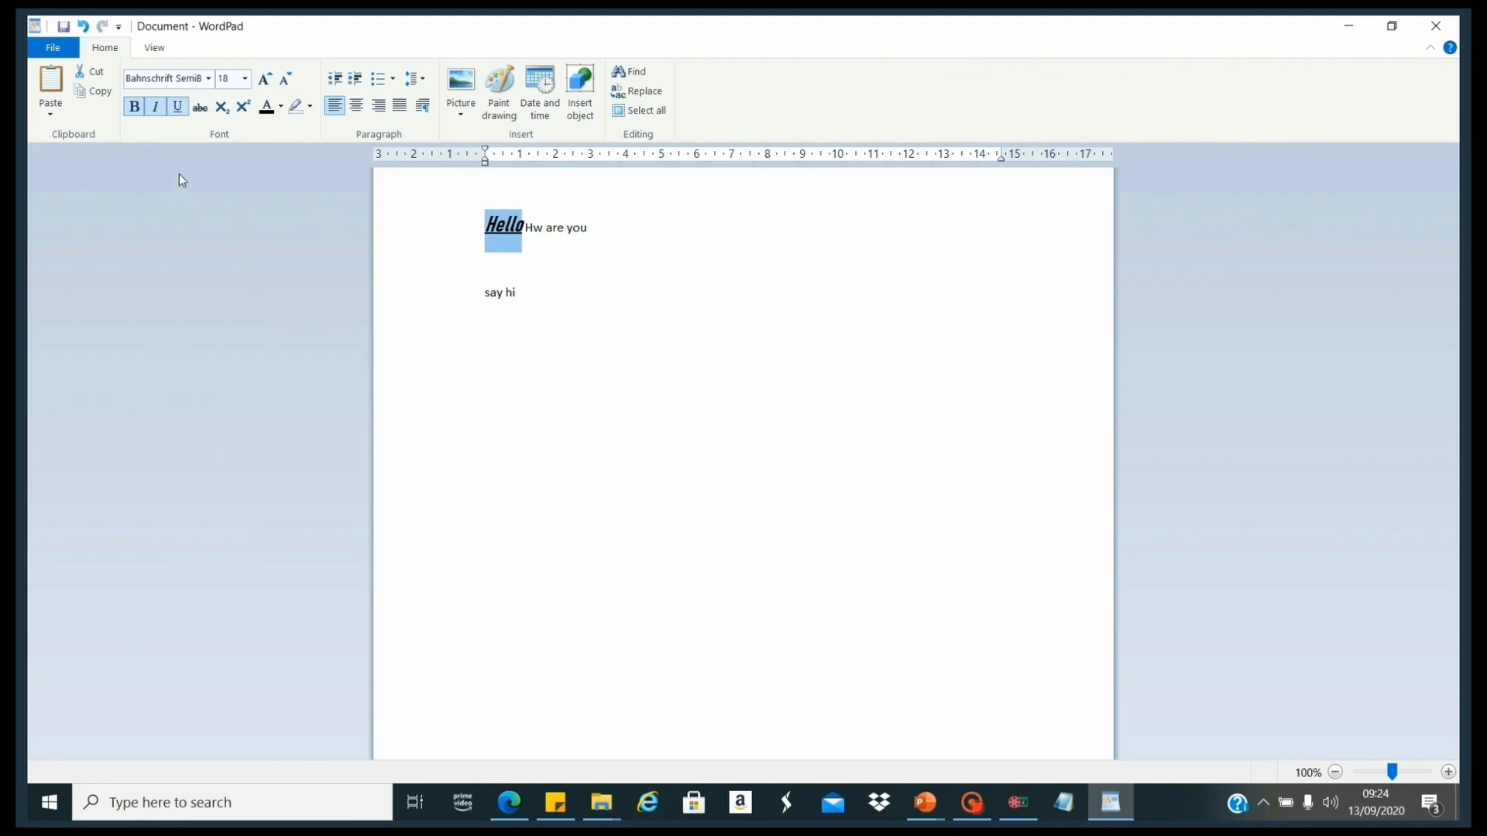
left_click(203, 111)
Colour the word "Hello" red and give it a dark blue text highlight.
left_click(280, 107)
left_click(283, 150)
left_click(311, 109)
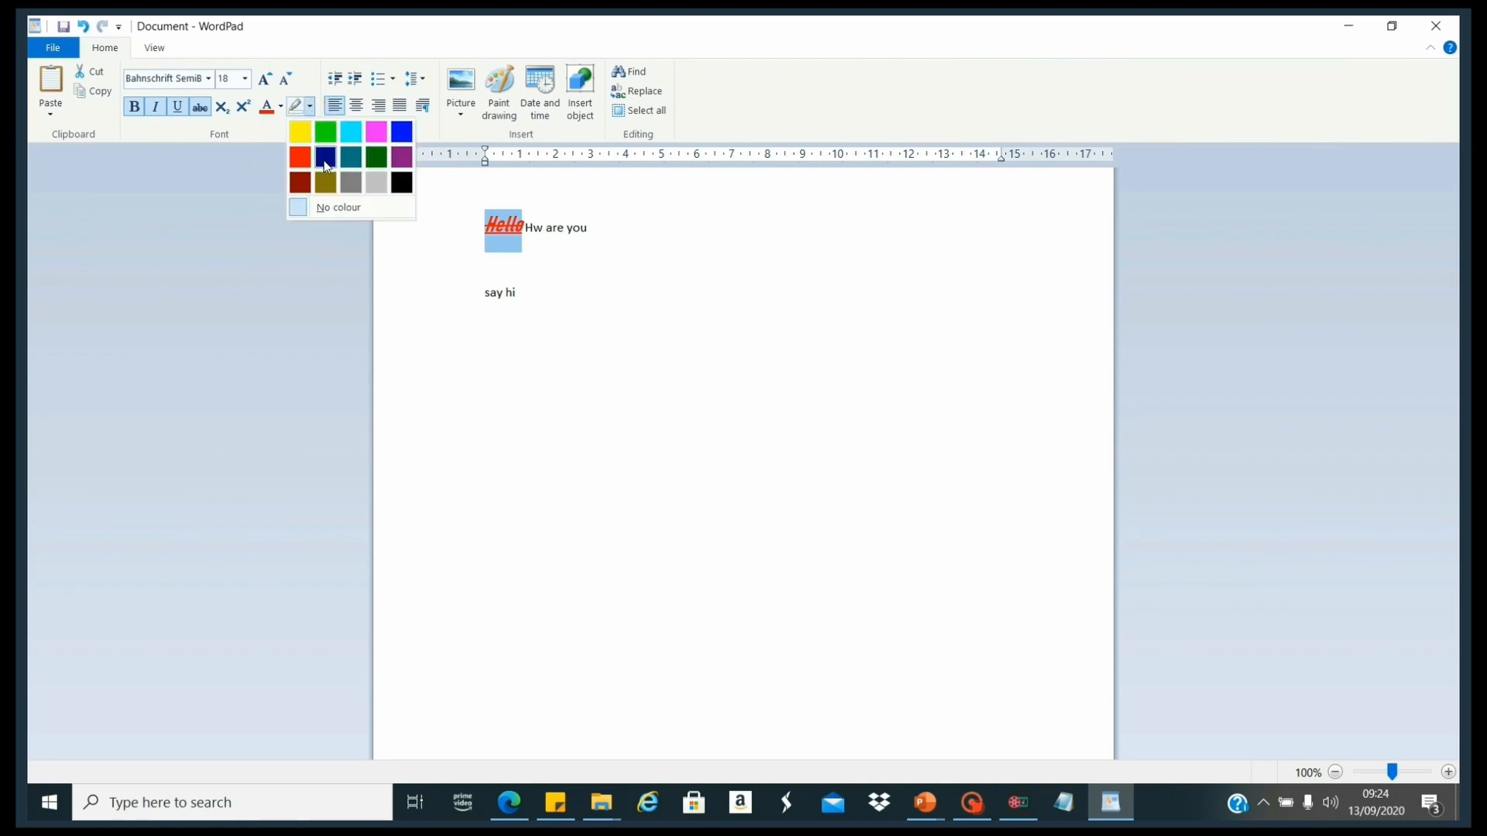
left_click(325, 158)
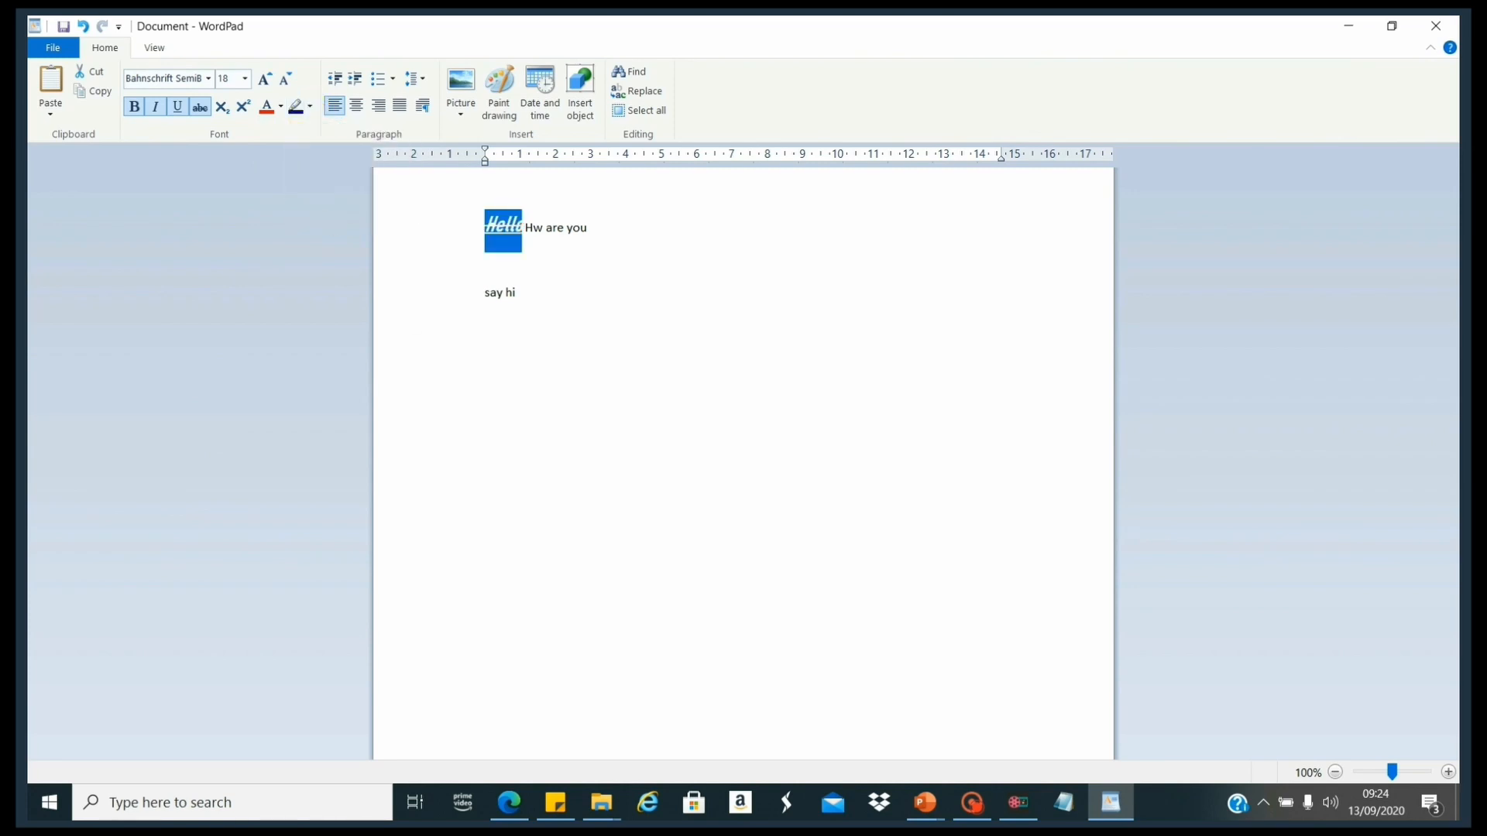
Grow the font of "Hello" in two increments to size 22 and shrink it back to 18.
left_click(271, 87)
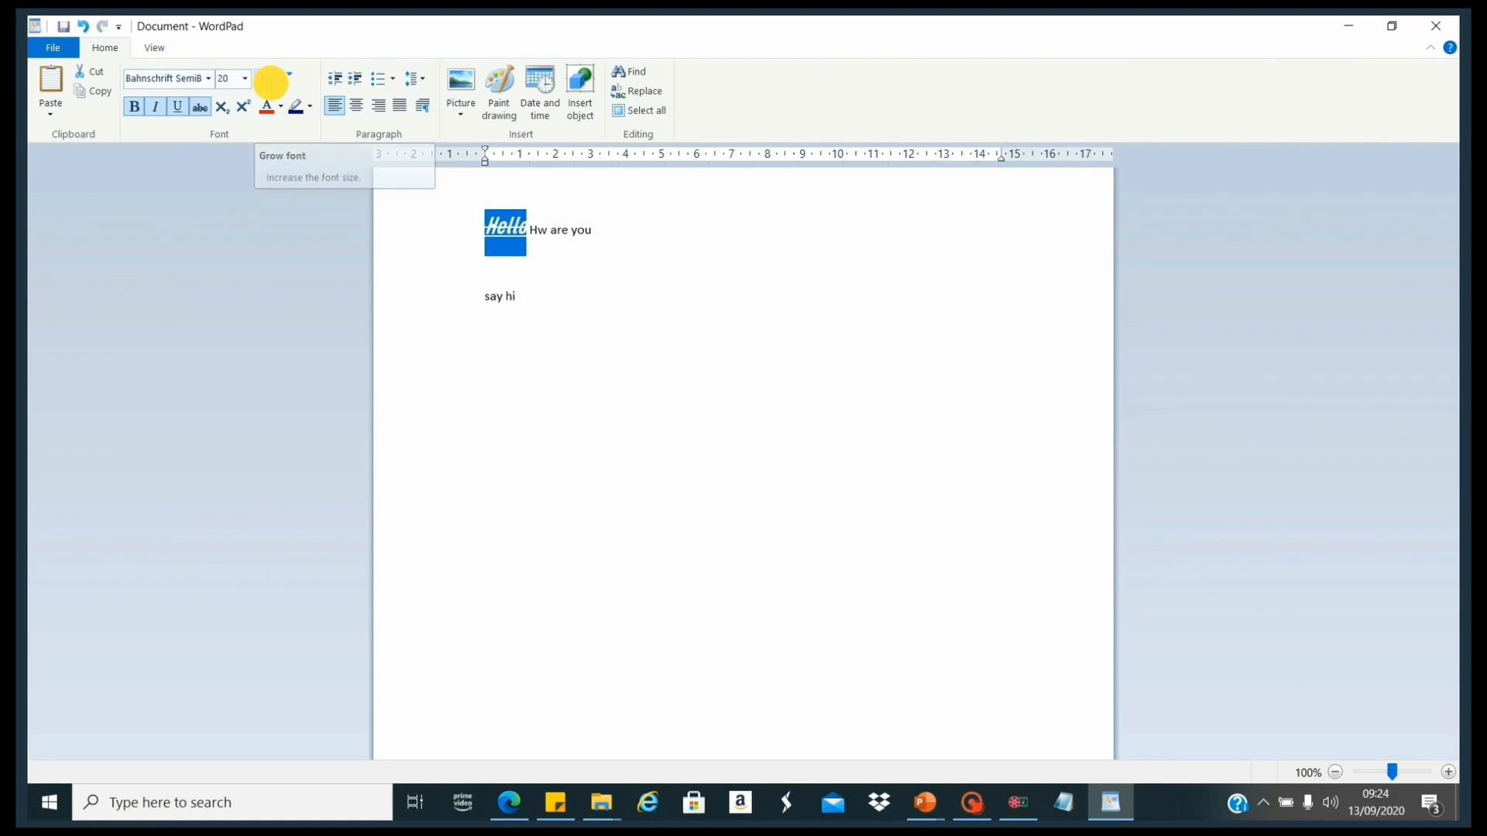
left_click(271, 86)
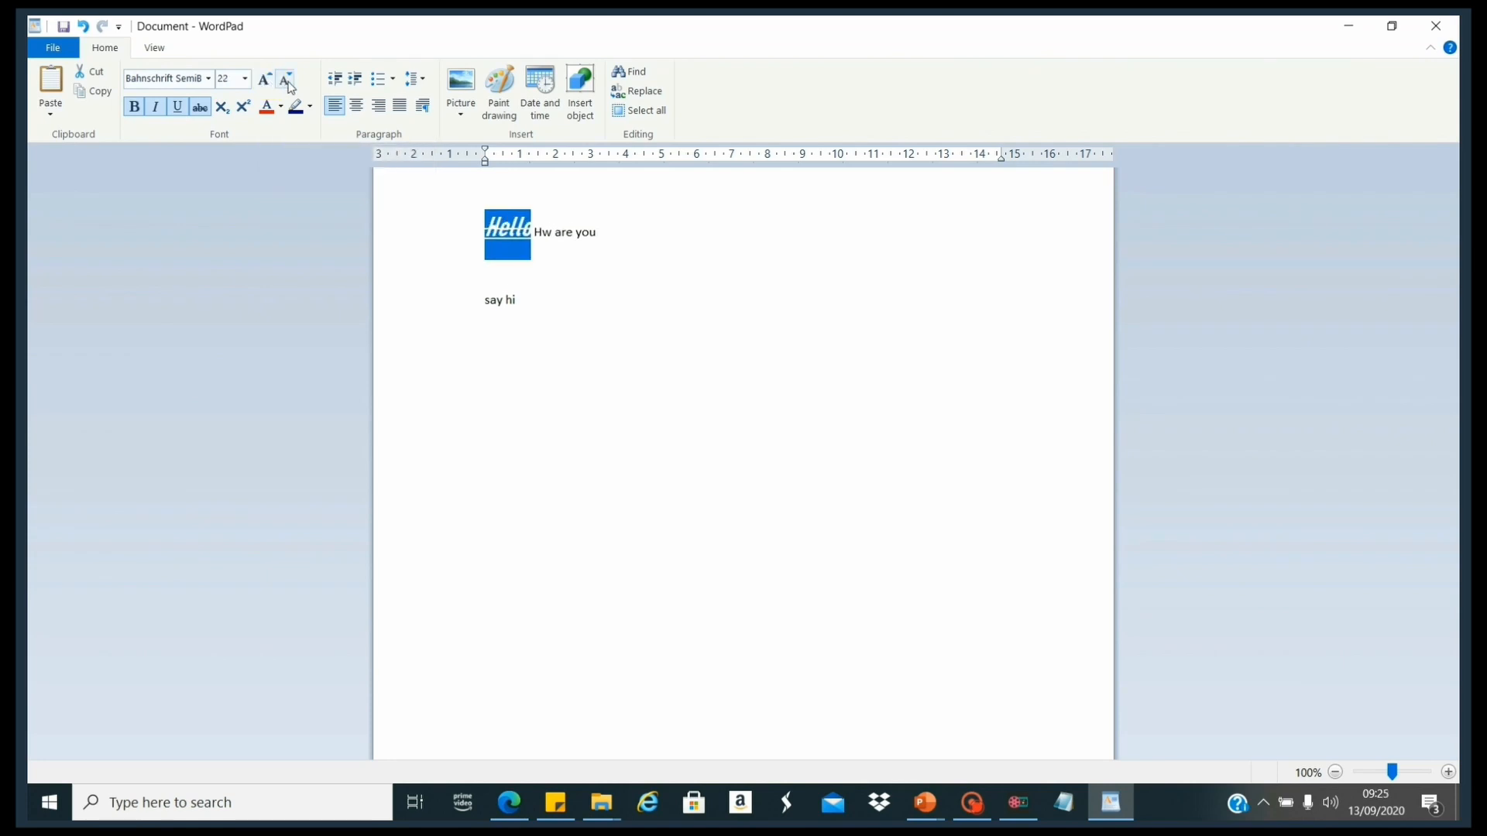
left_click(287, 87)
left_click(288, 87)
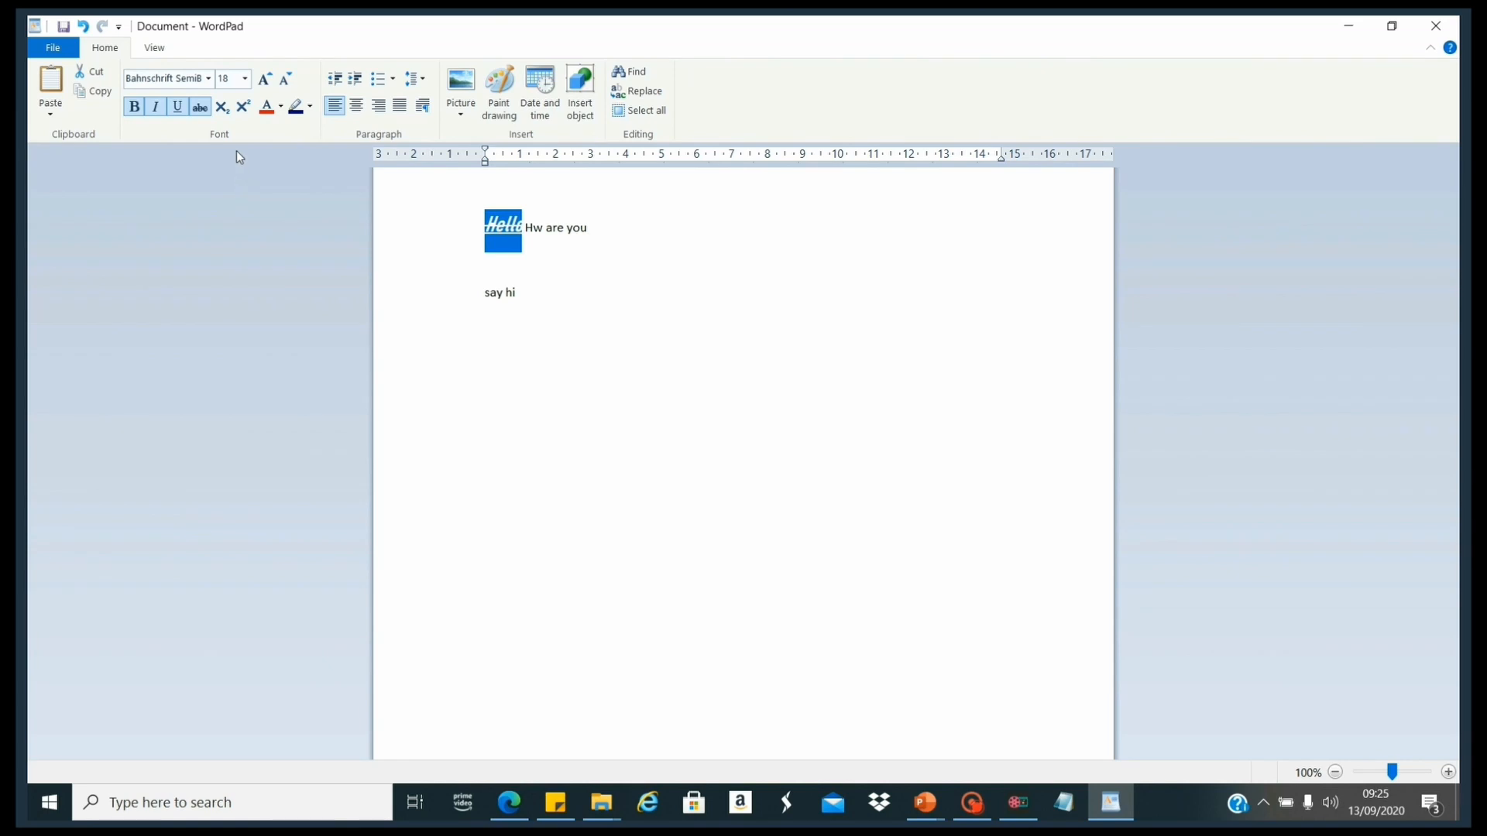
Select both lines of text, try them centred, and align them to the right margin.
left_click_drag(515, 292, 488, 217)
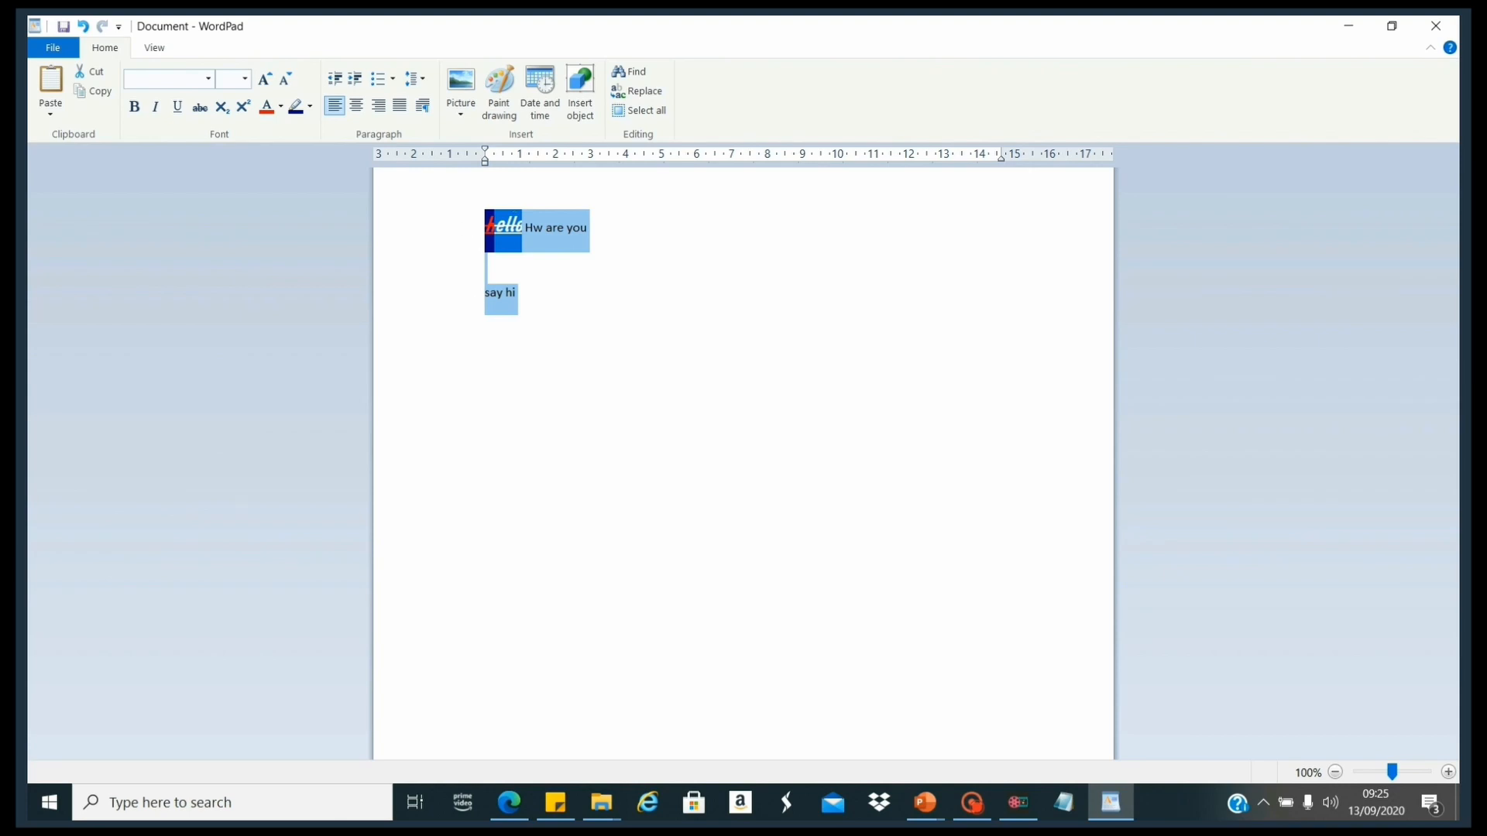
left_click(356, 106)
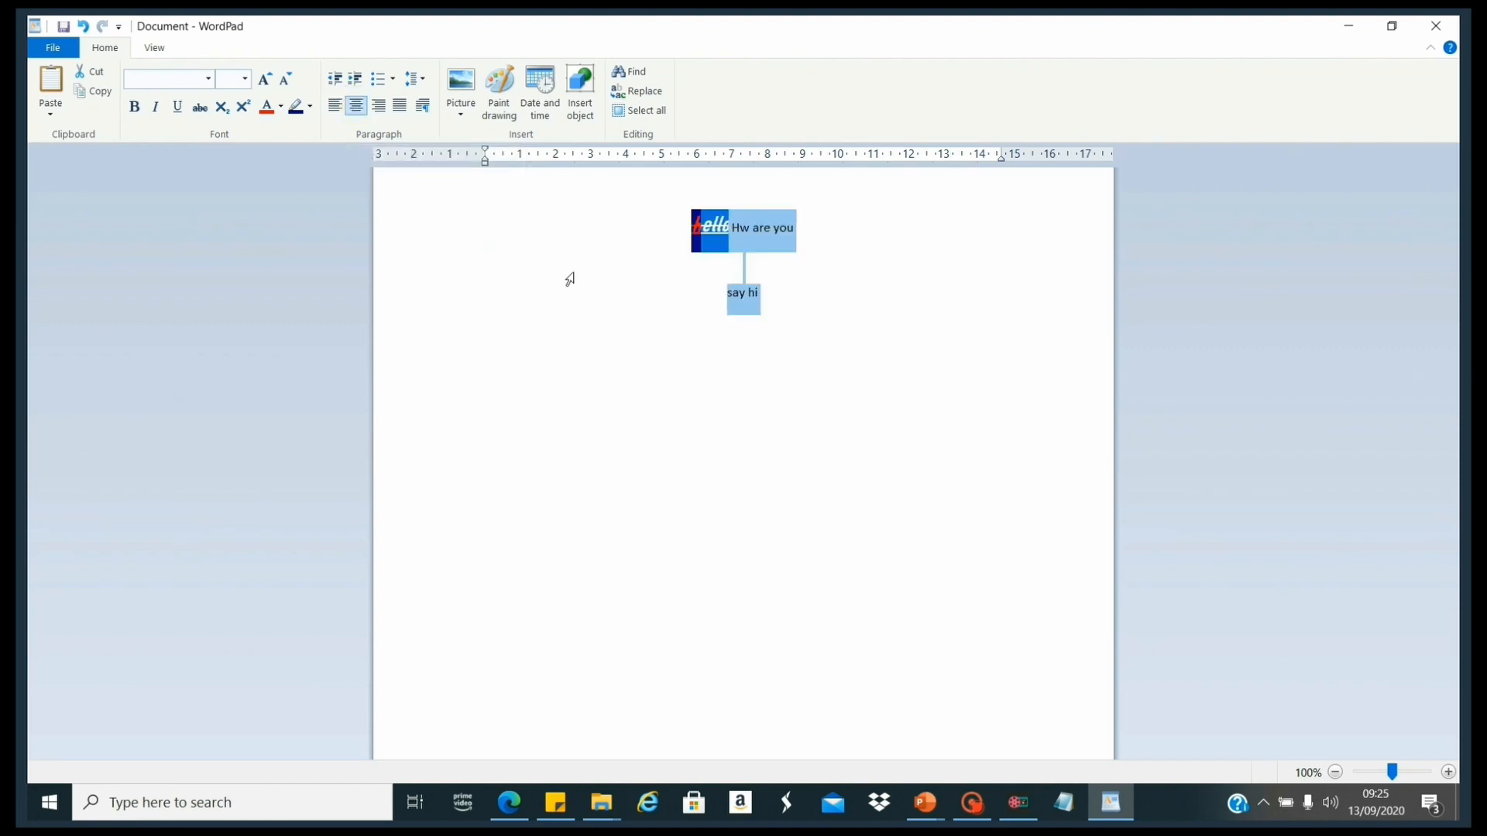
left_click(379, 106)
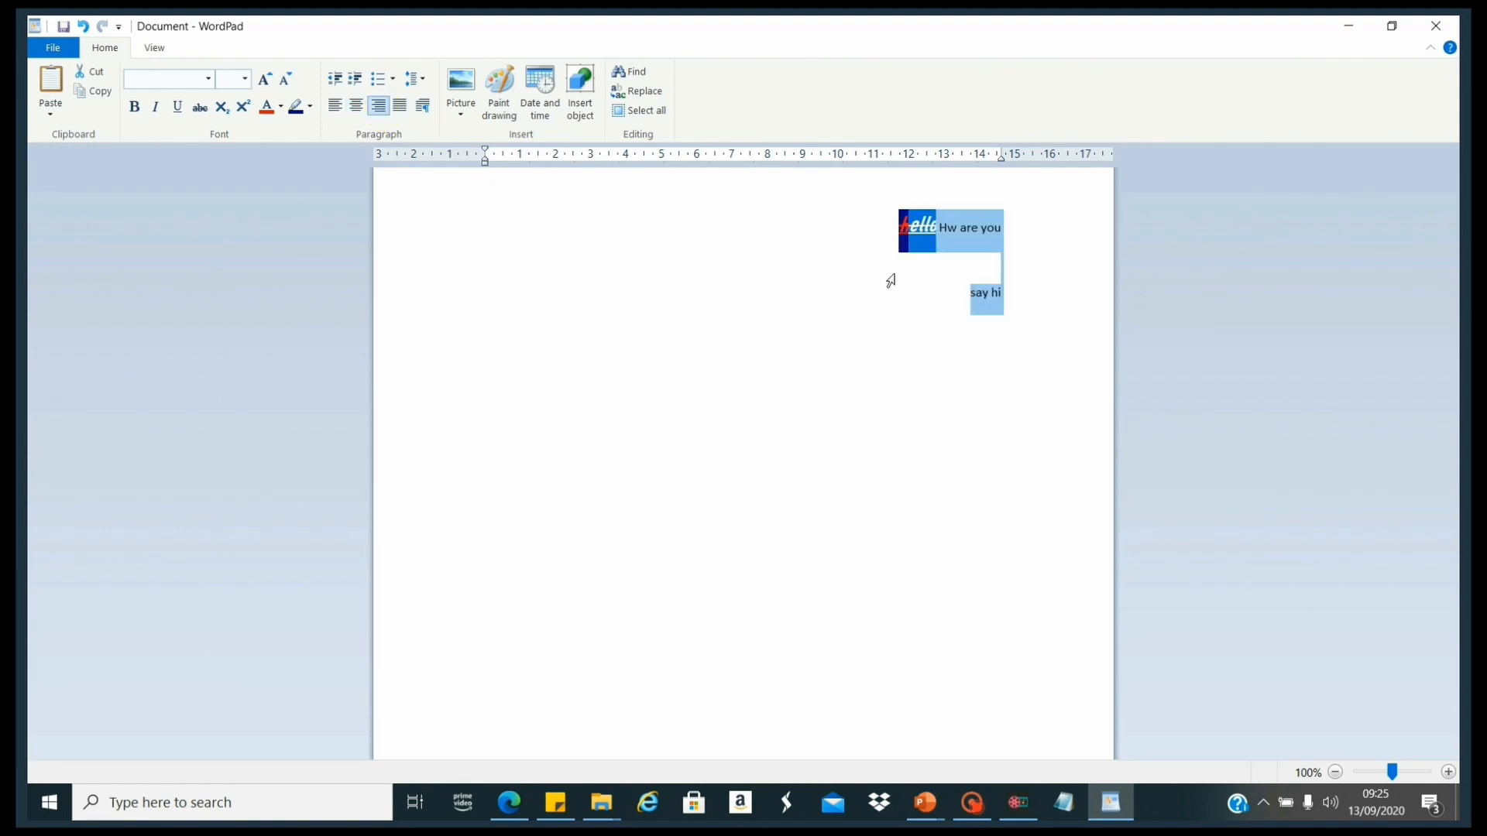
Left-align the selected lines of text and format them as a bulleted list.
left_click(342, 112)
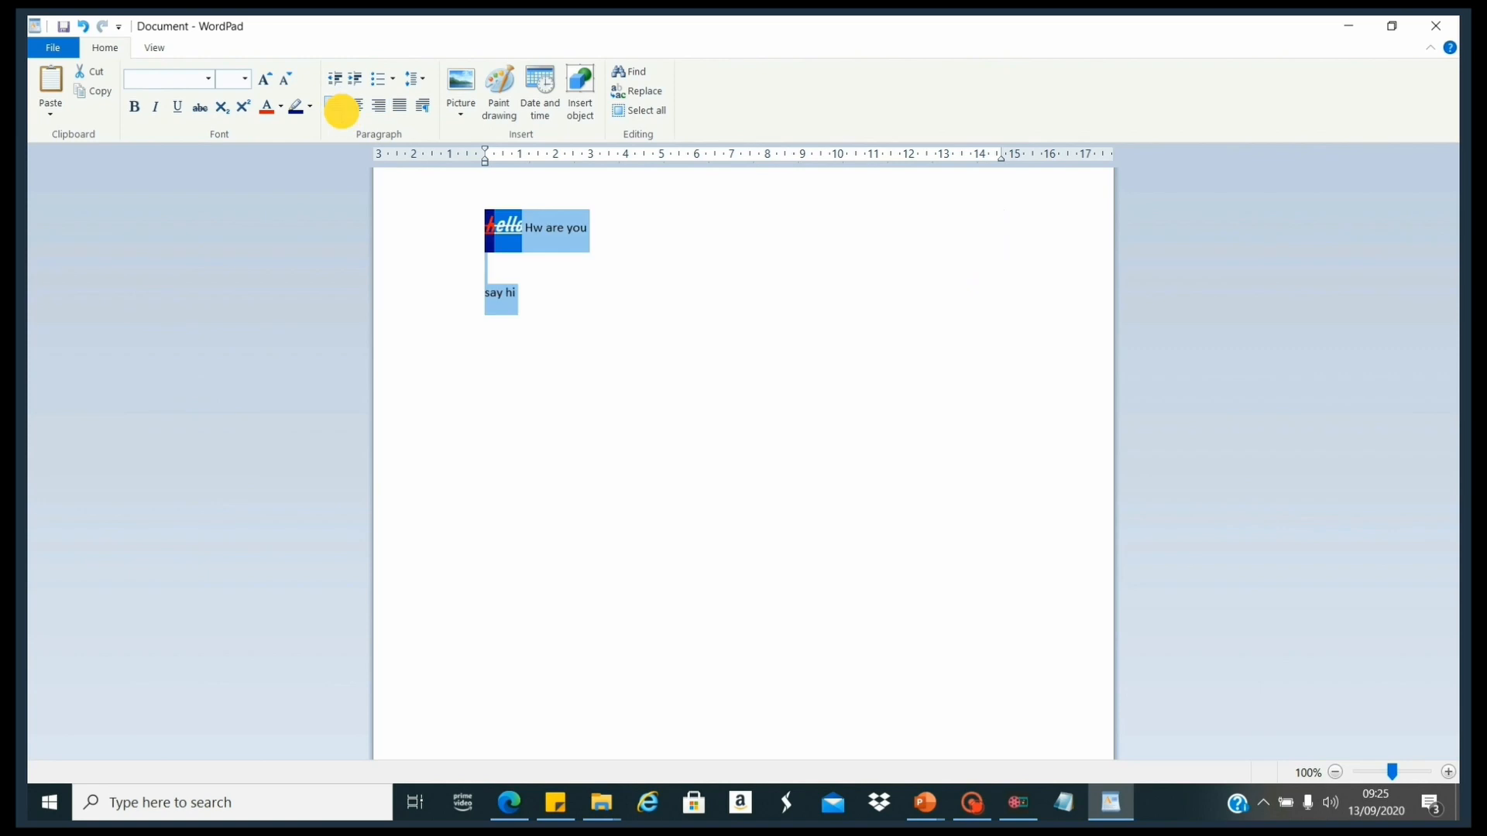
left_click(379, 80)
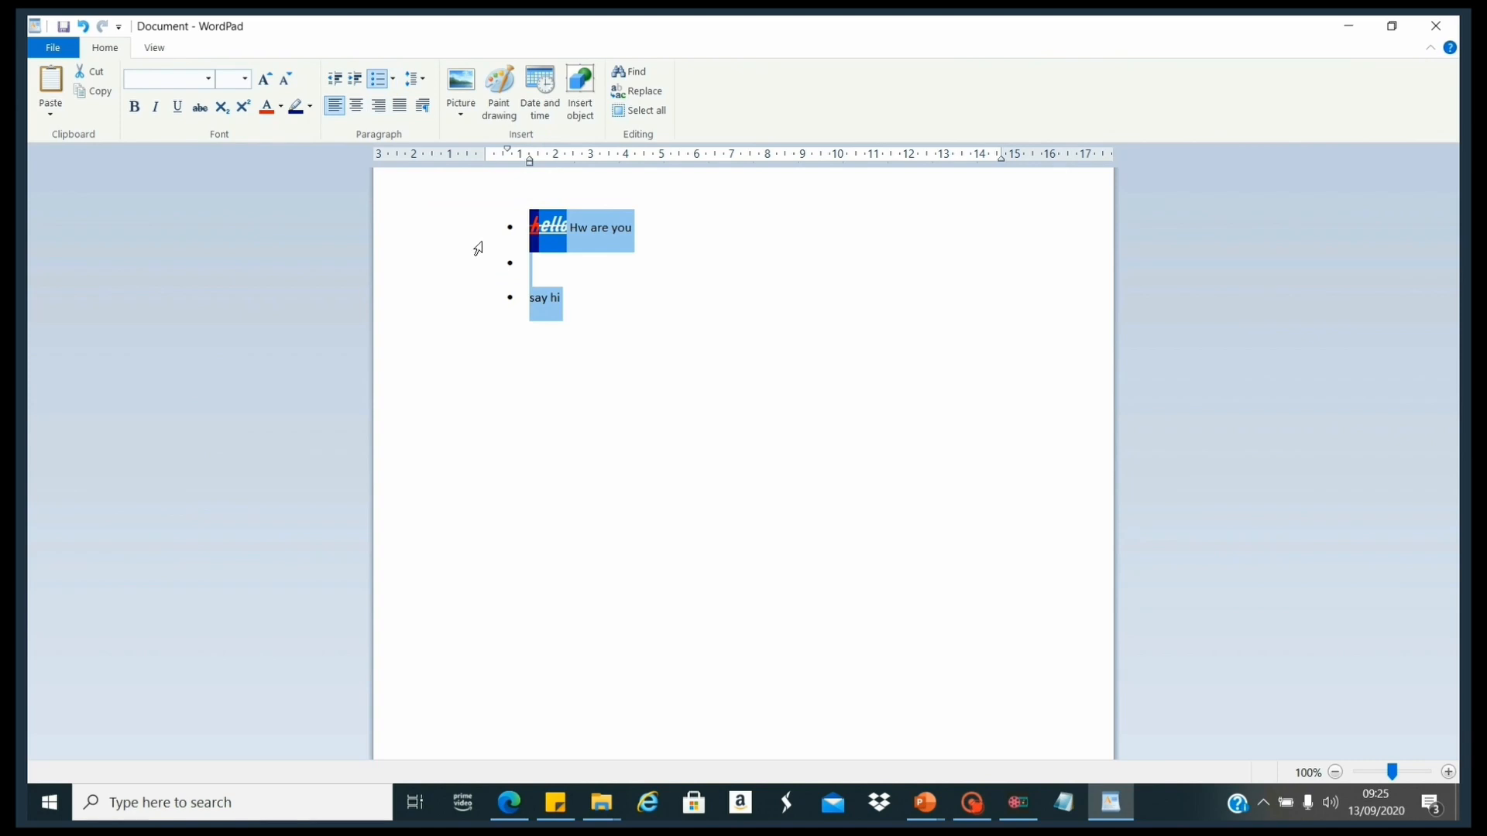
Change the list to 1, 2, 3 numbering and enter "space" as the empty second item.
left_click(392, 79)
left_click(553, 146)
left_click(546, 260)
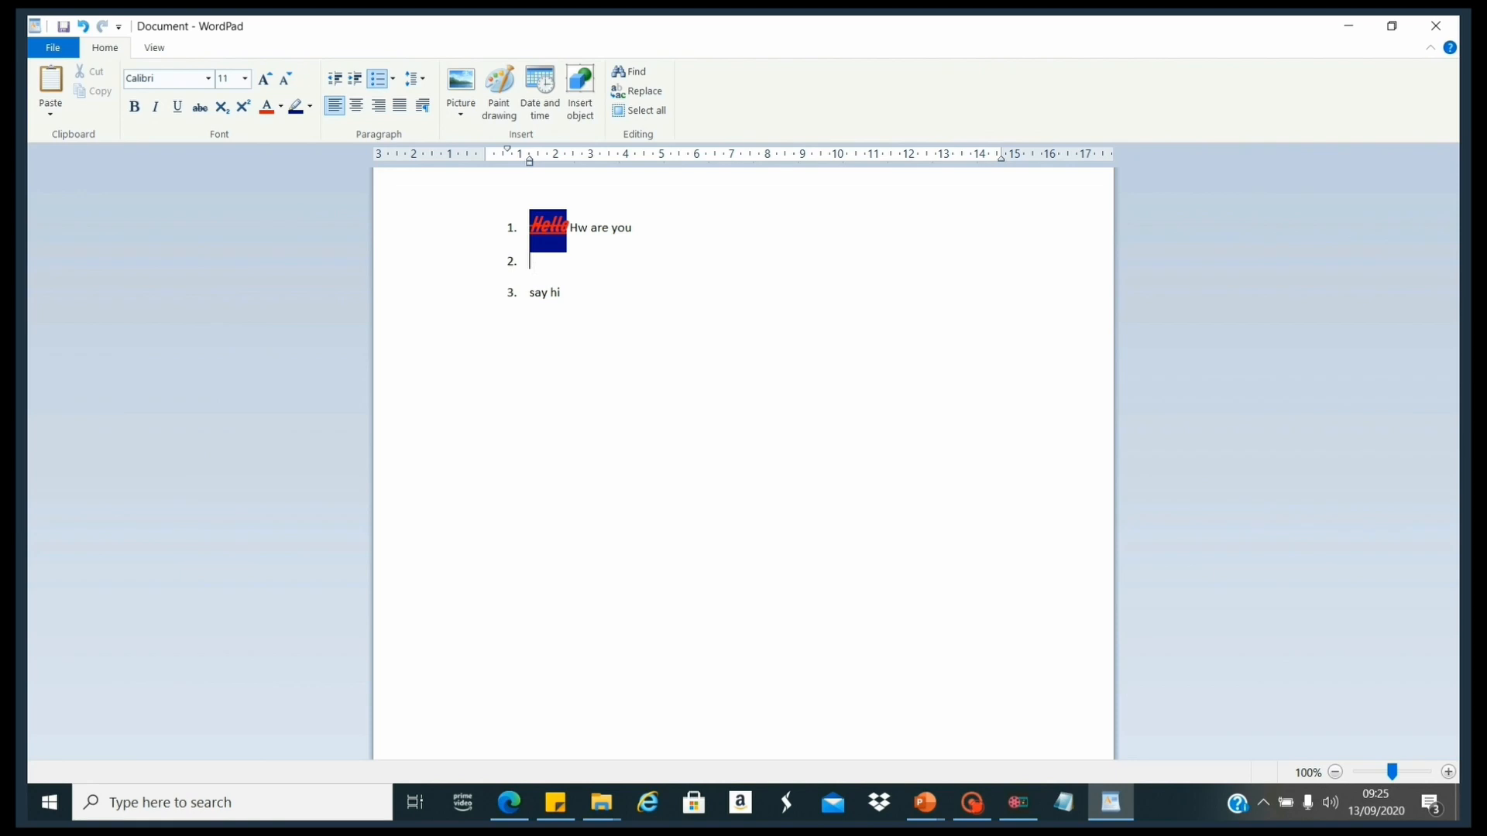
type("space")
Remove the list formatting from all three lines by setting the list style to None.
left_click(381, 81)
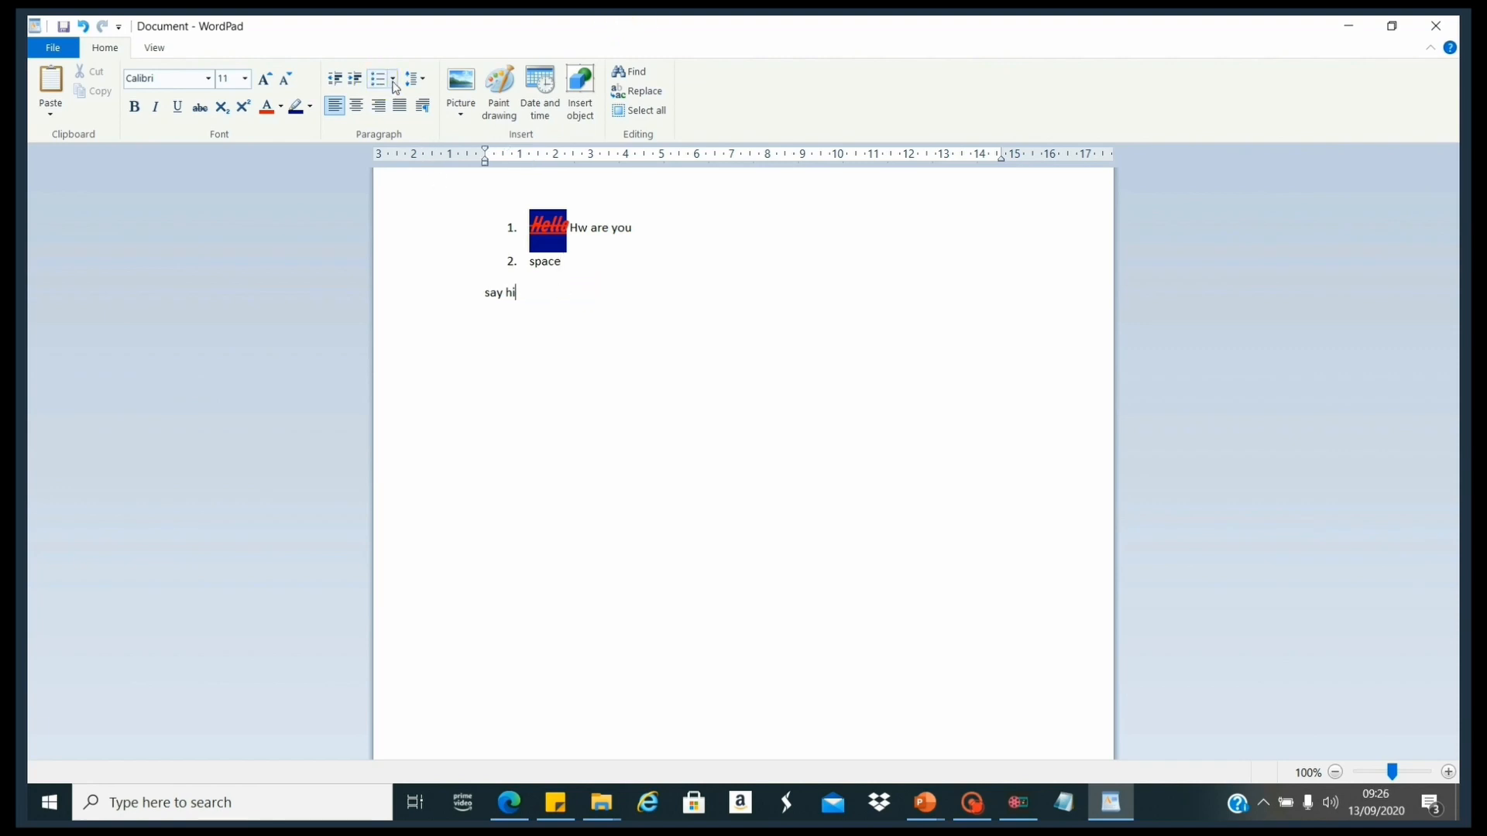
left_click(393, 80)
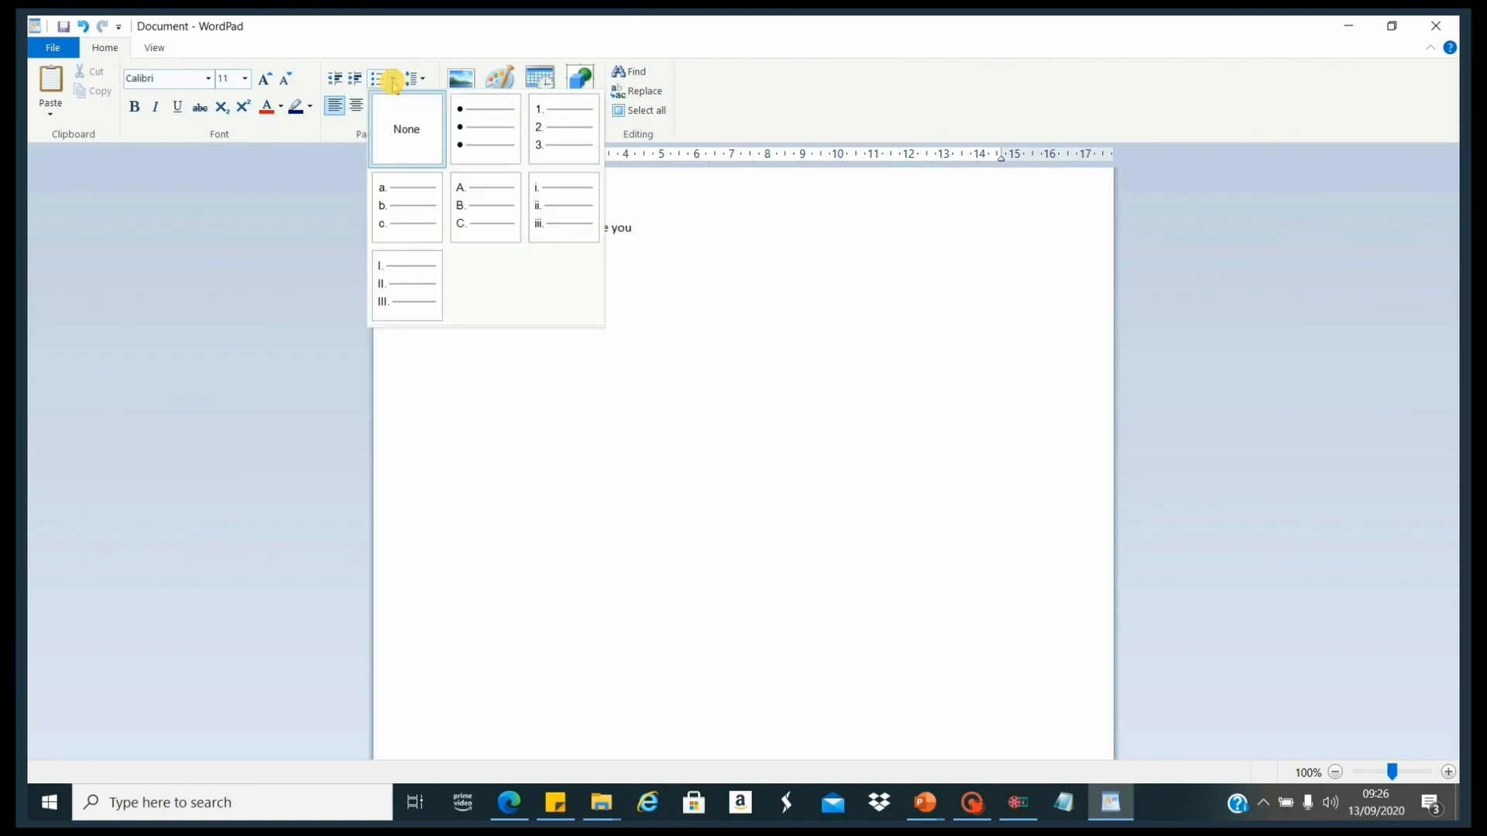
left_click(404, 151)
left_click_drag(541, 288, 490, 211)
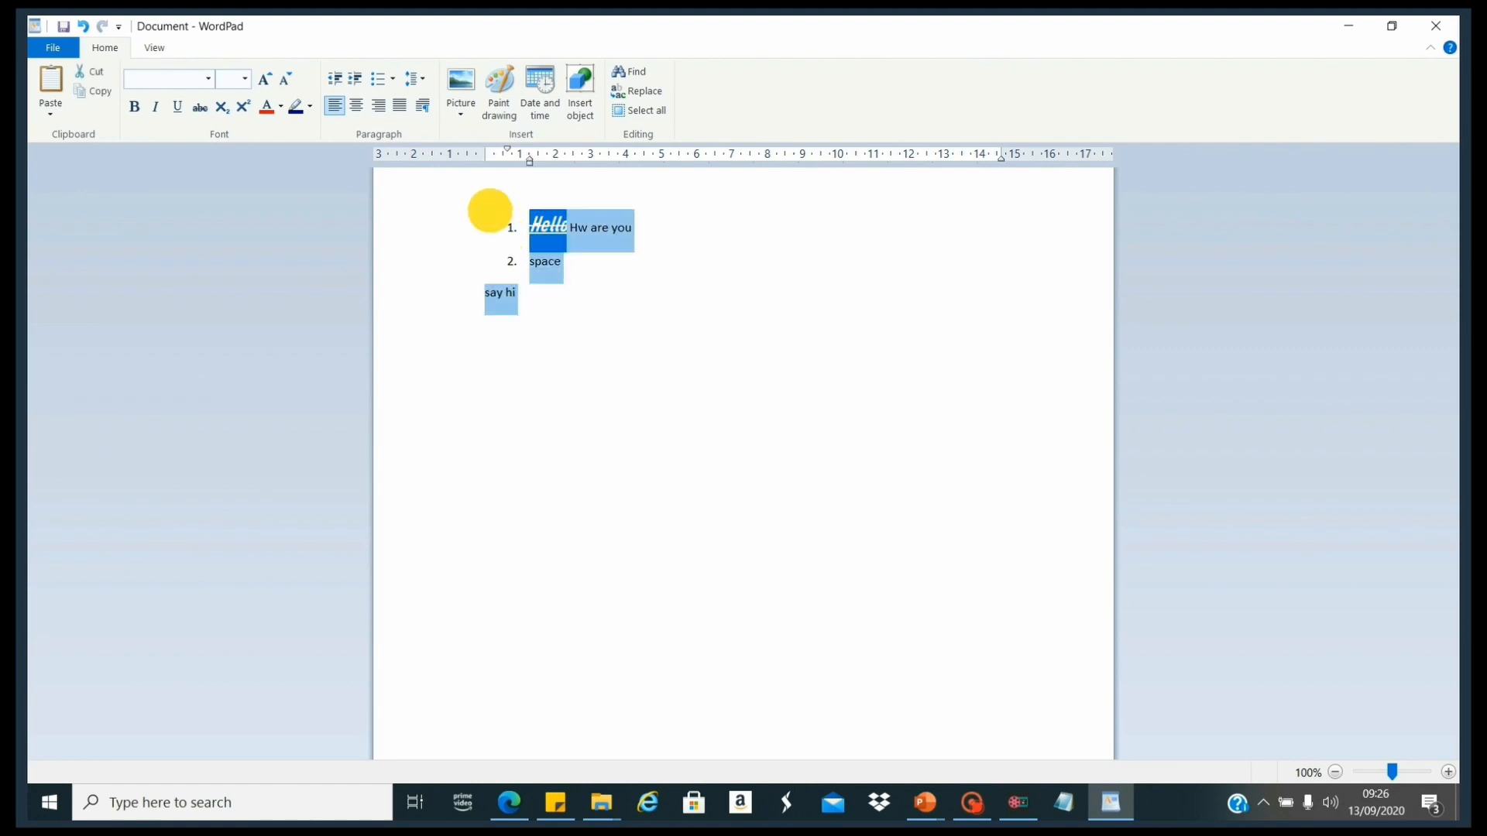
left_click(404, 81)
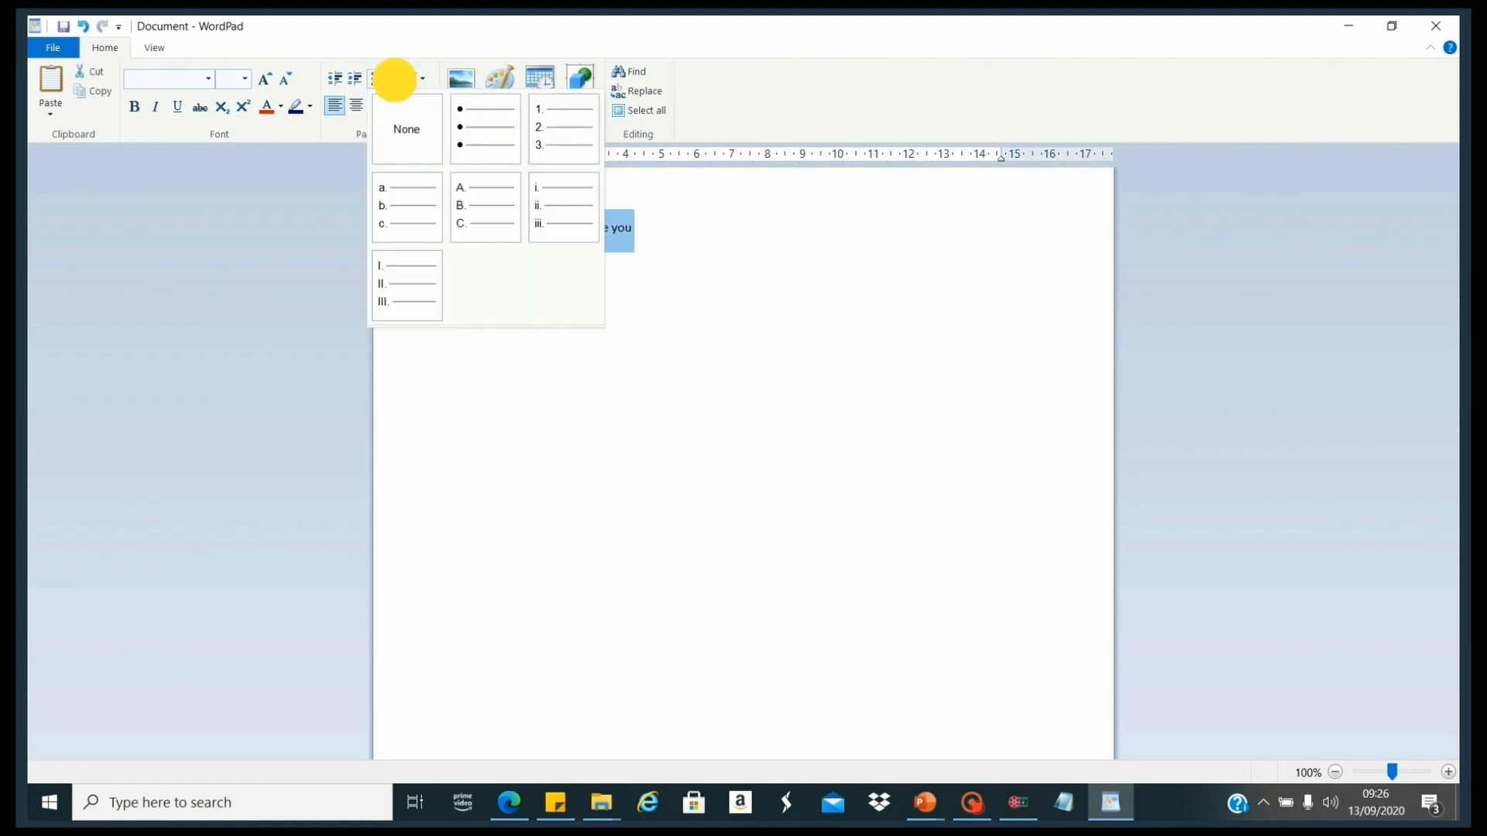
left_click(404, 128)
left_click(624, 430)
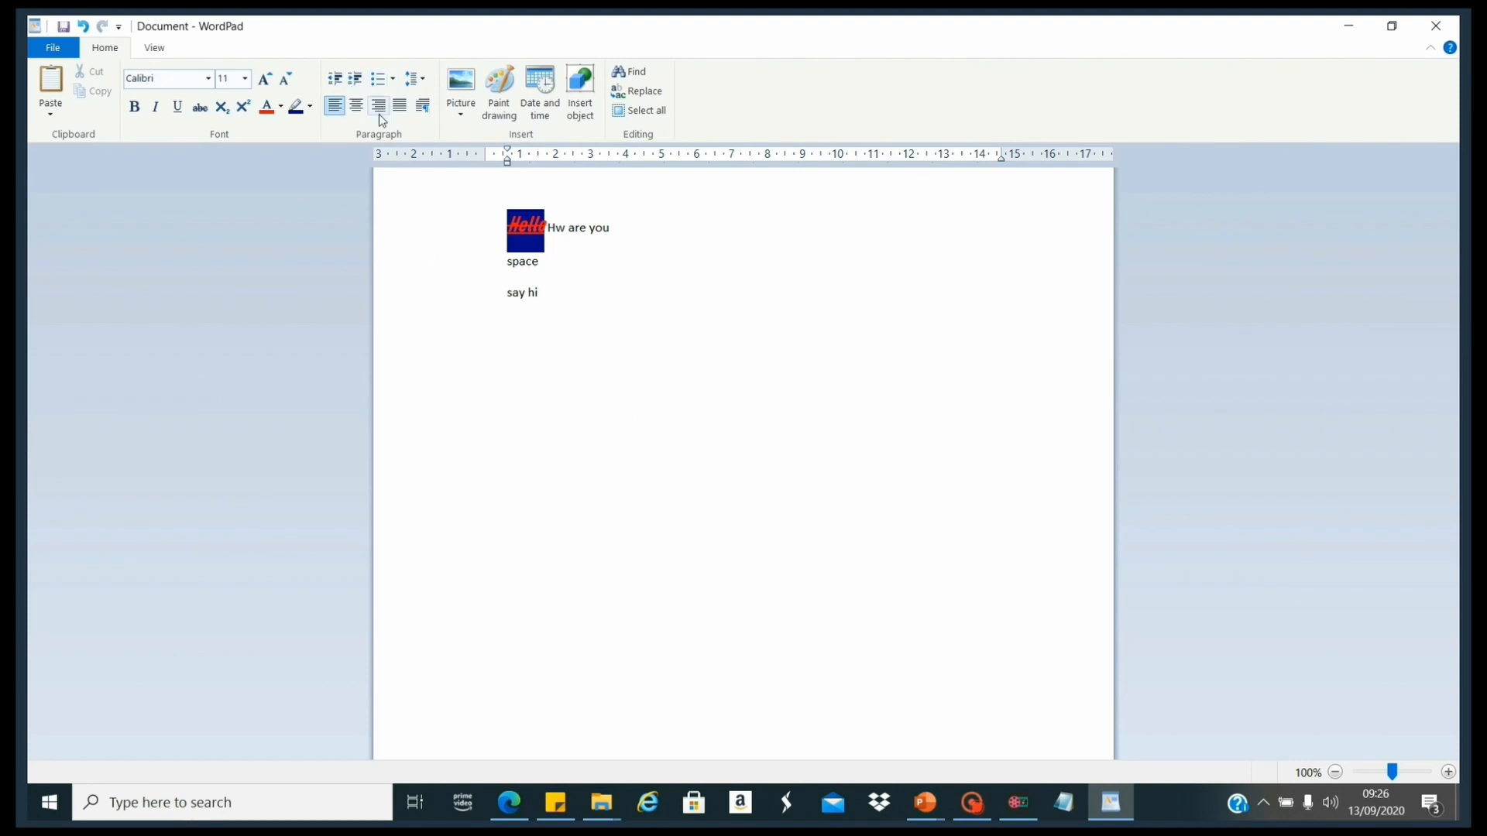
Increase the indent of the "say hi" line by one level and decrease it again.
left_click(359, 81)
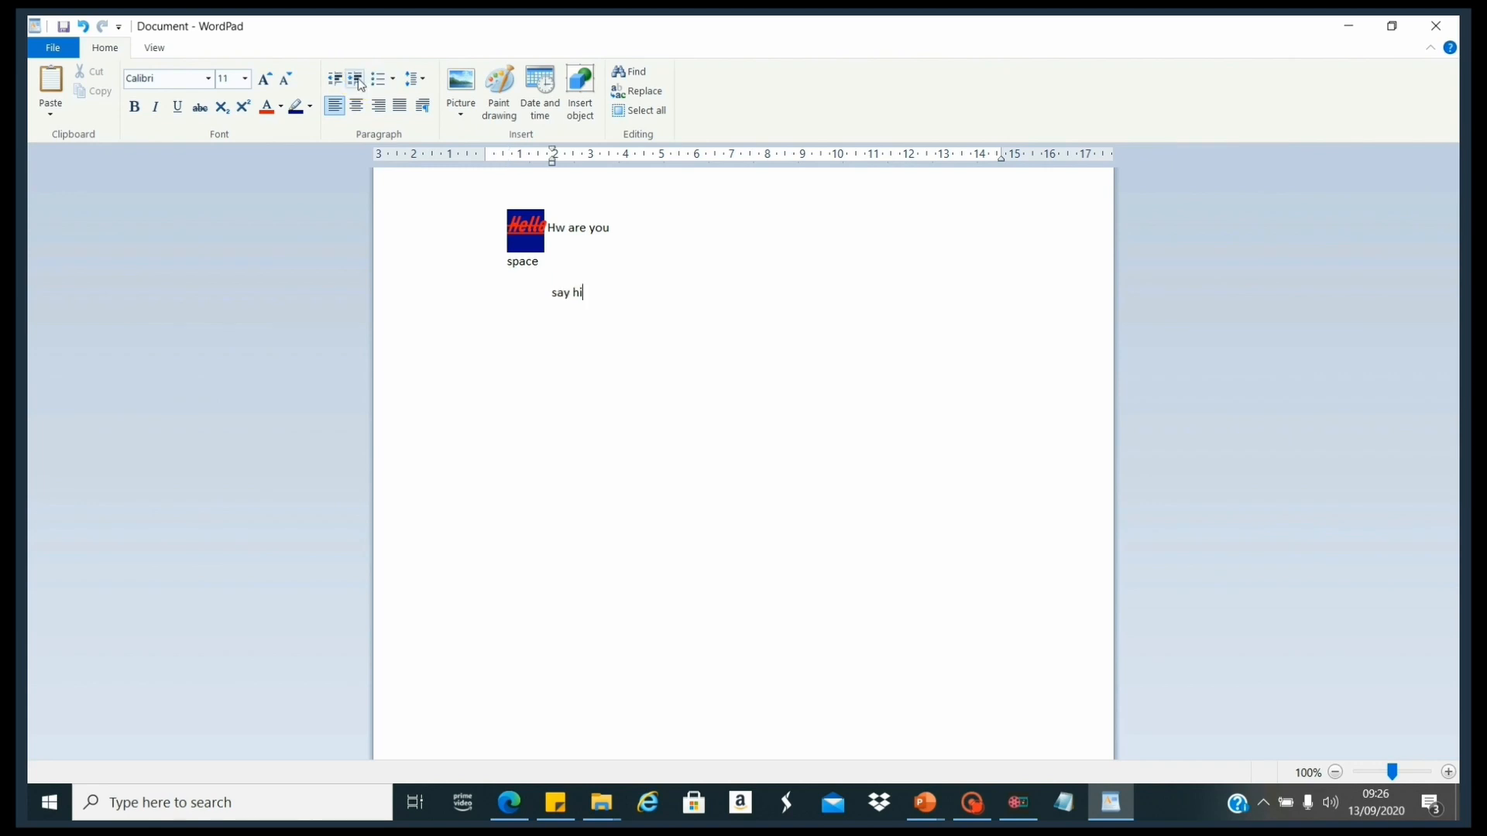
left_click(333, 81)
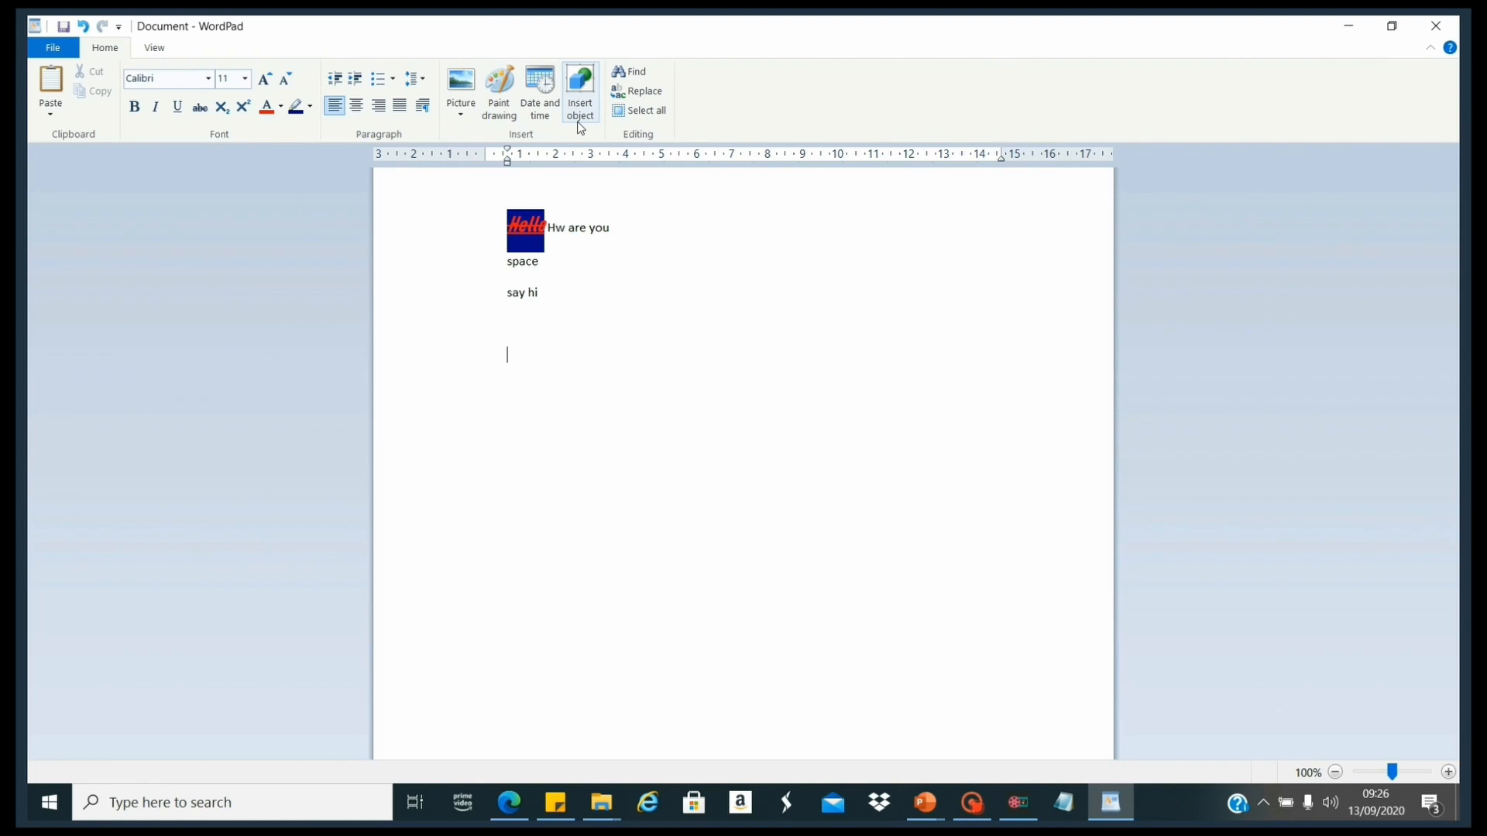
Insert the "keyboard" picture from the computer Parts folder, inside Computer presentation on the Desktop, below the text.
left_click(462, 116)
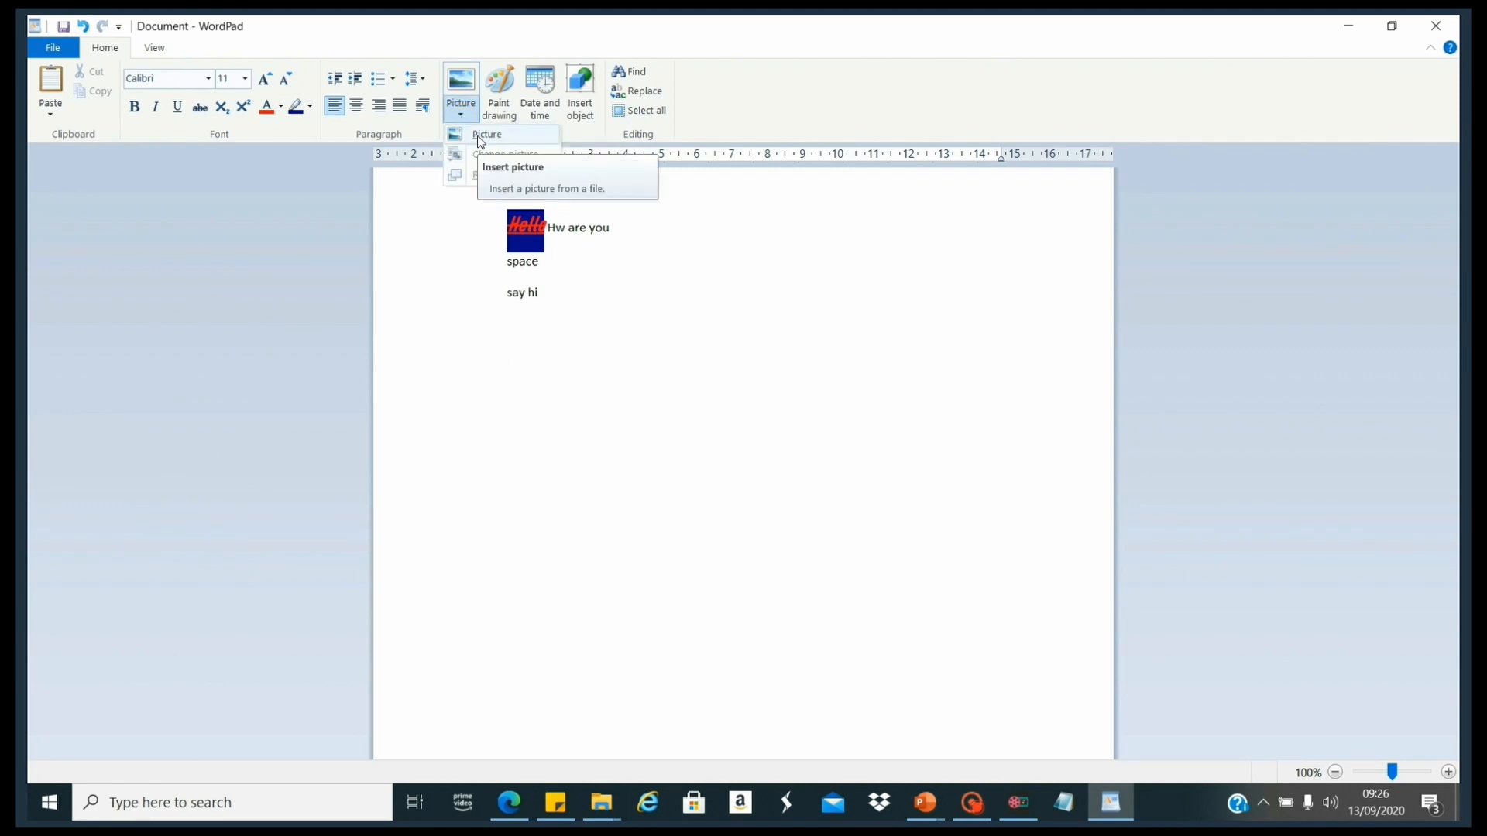
left_click(477, 136)
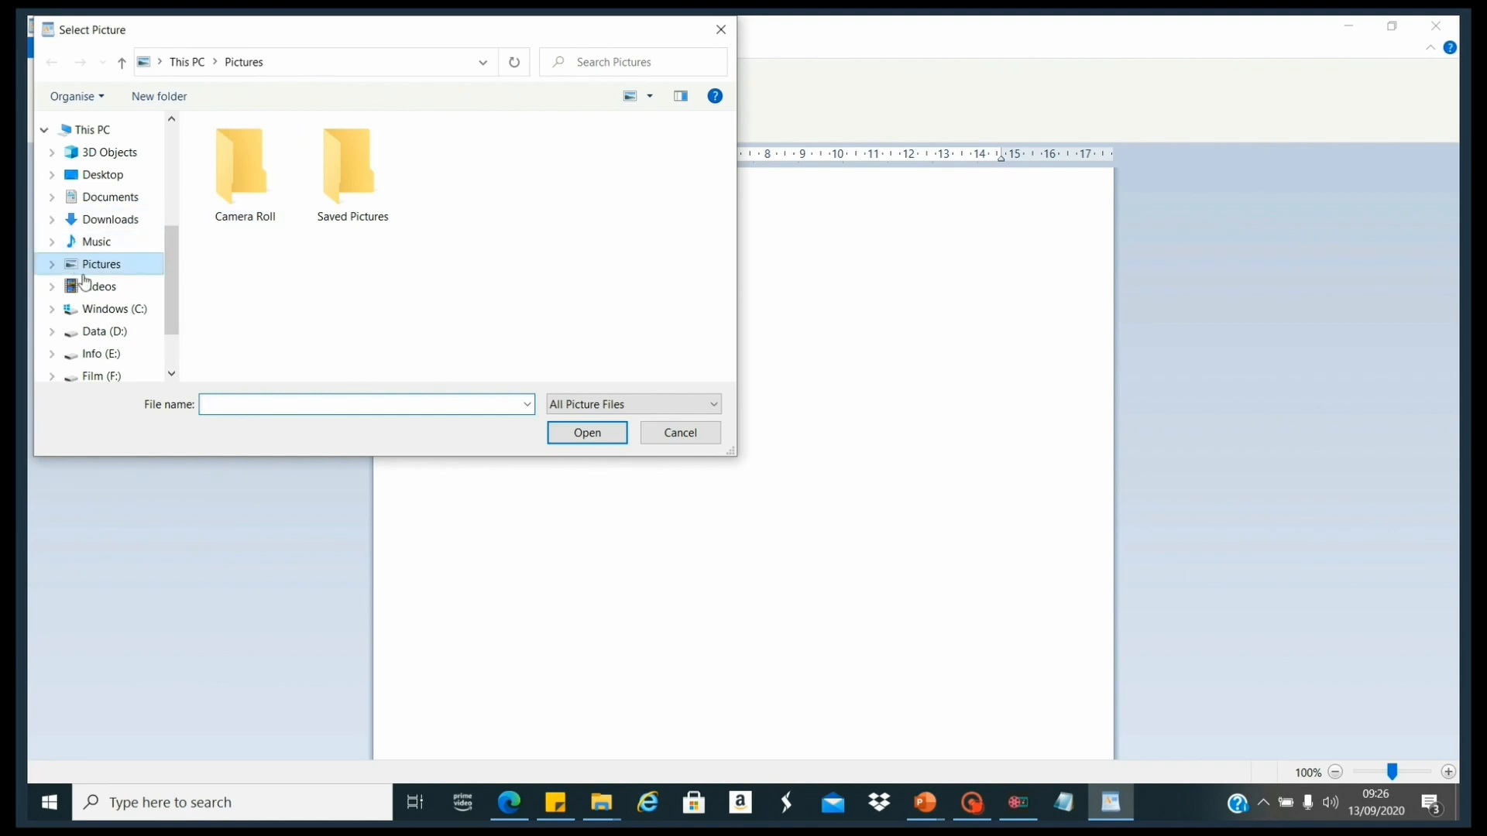
left_click(104, 175)
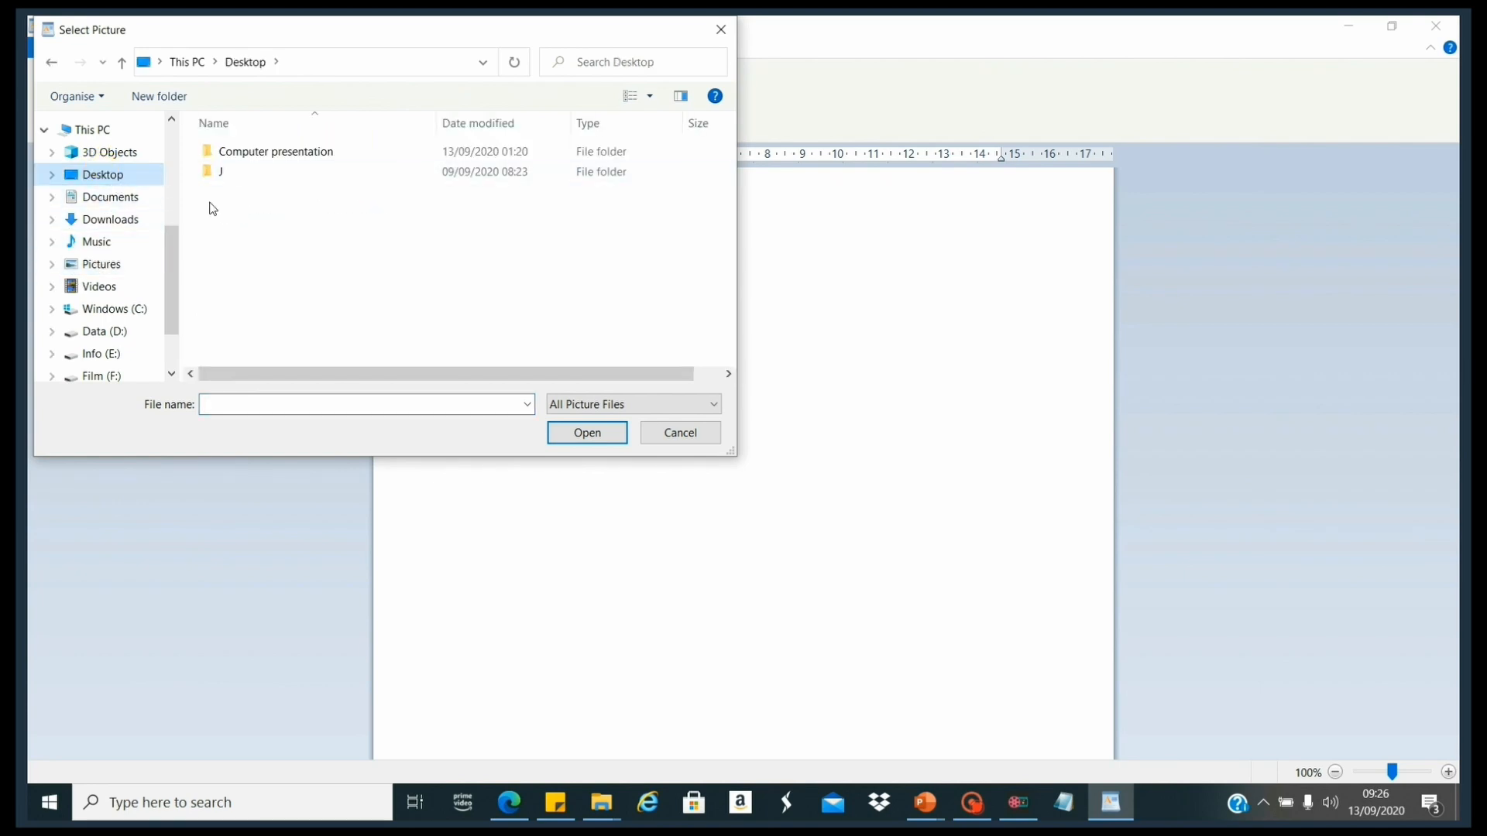
double_click(242, 156)
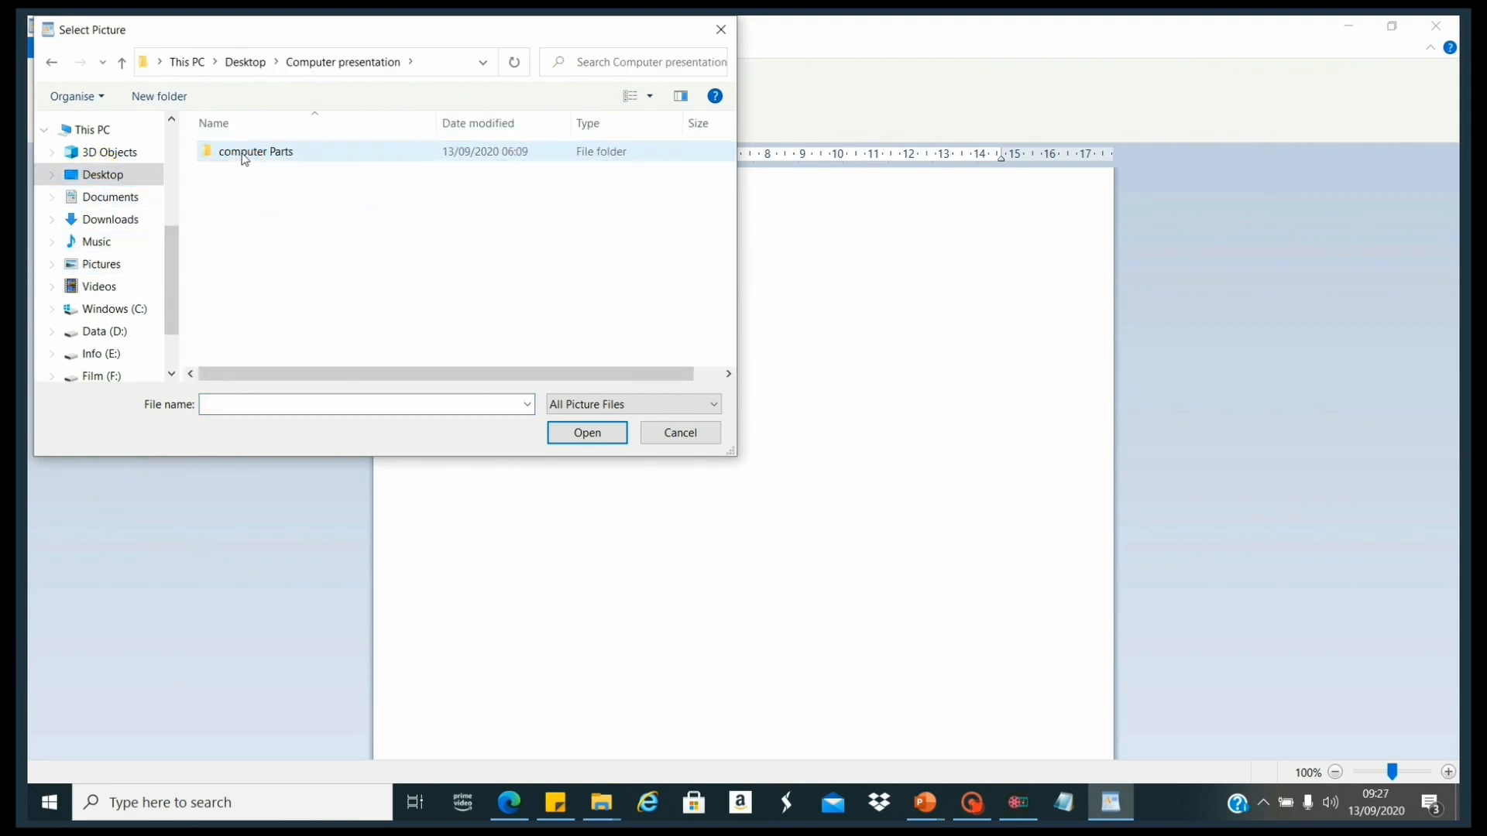
left_click(237, 152)
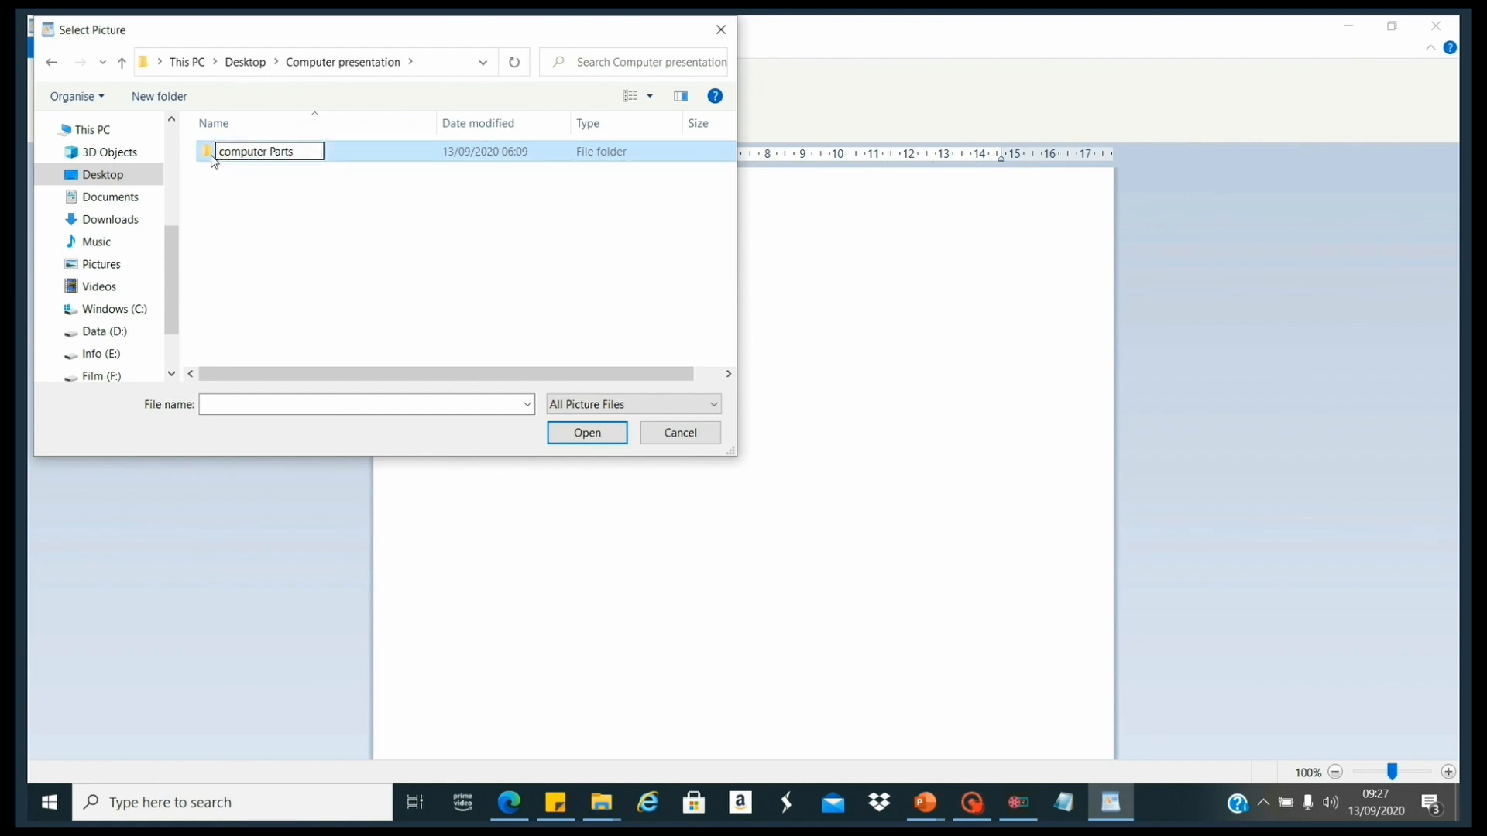
double_click(209, 153)
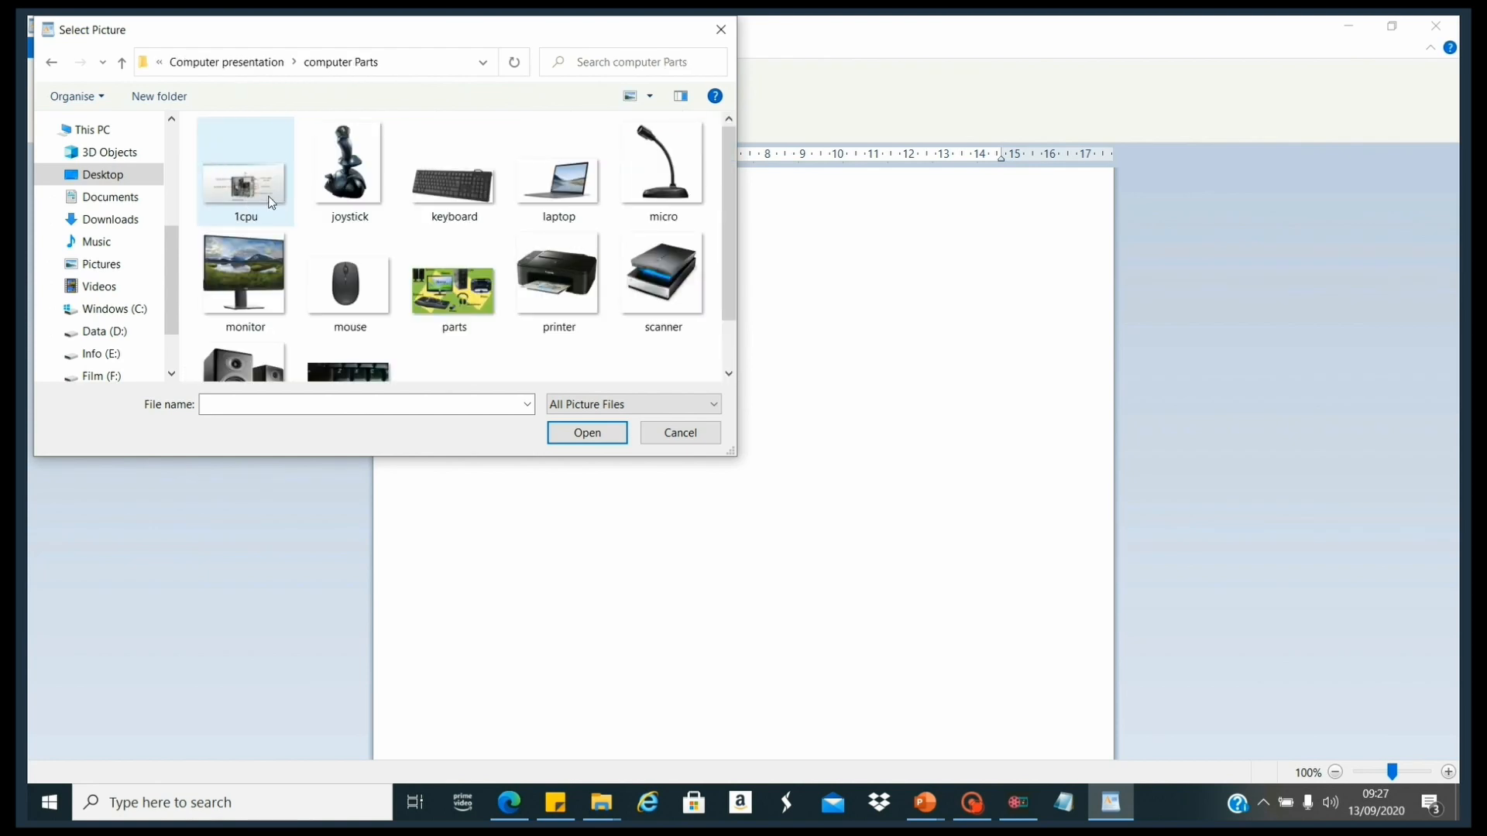
double_click(424, 188)
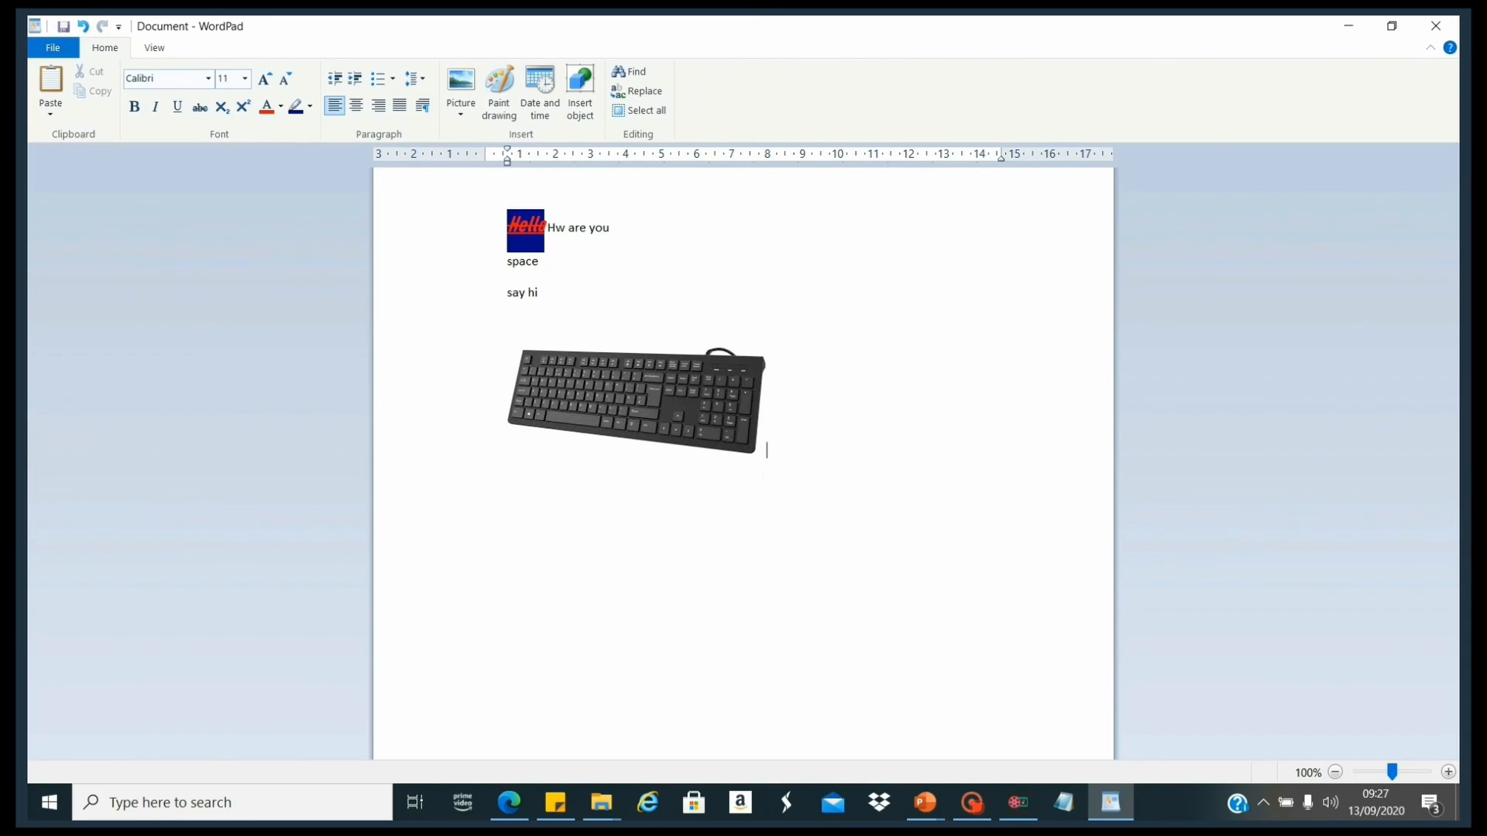
Start a Paint drawing below the keyboard picture and draw a horizontal ellipse about 162 × 80 px.
left_click(474, 123)
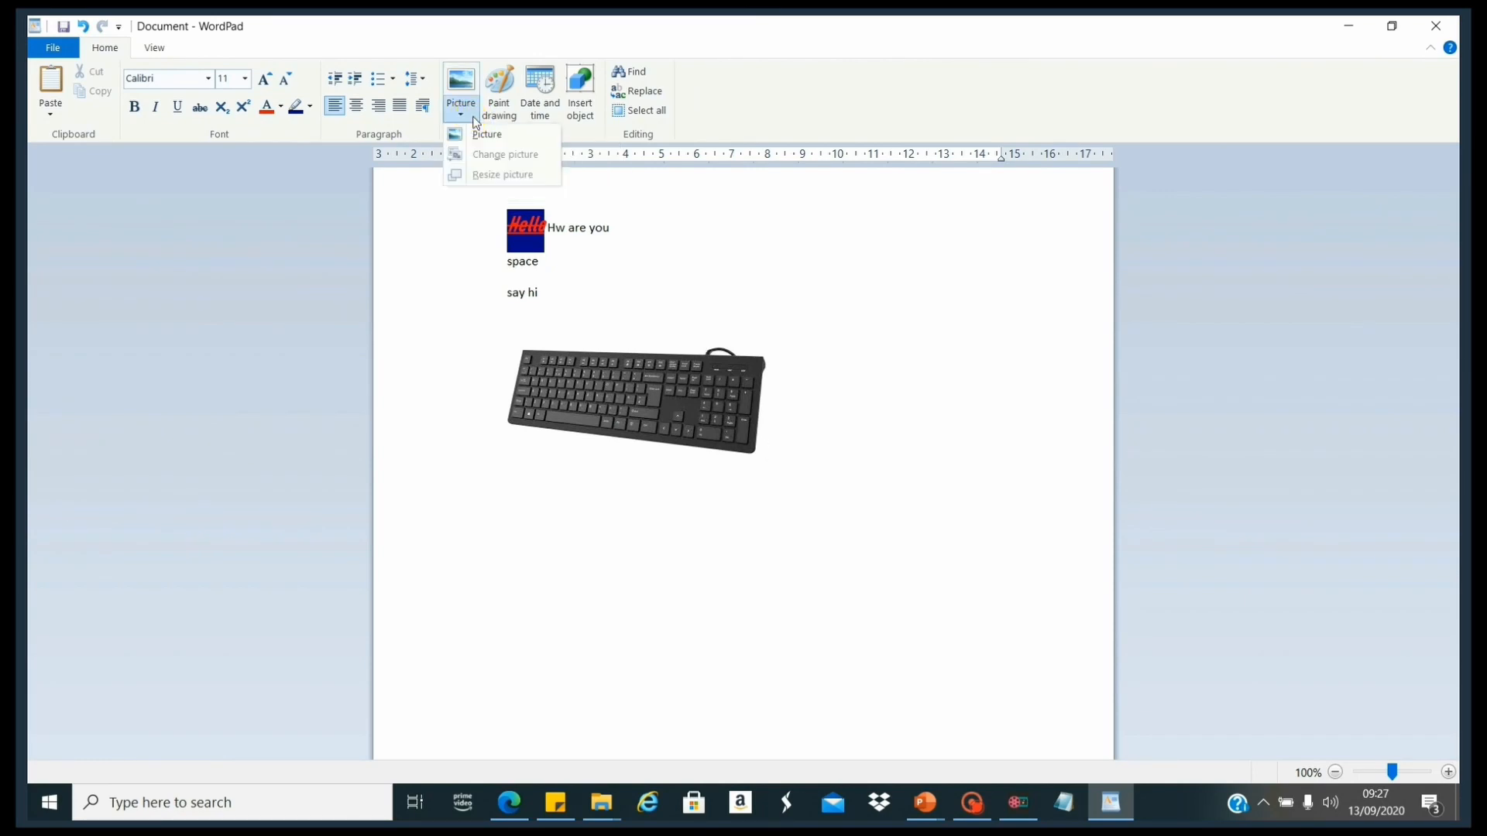
left_click(787, 397)
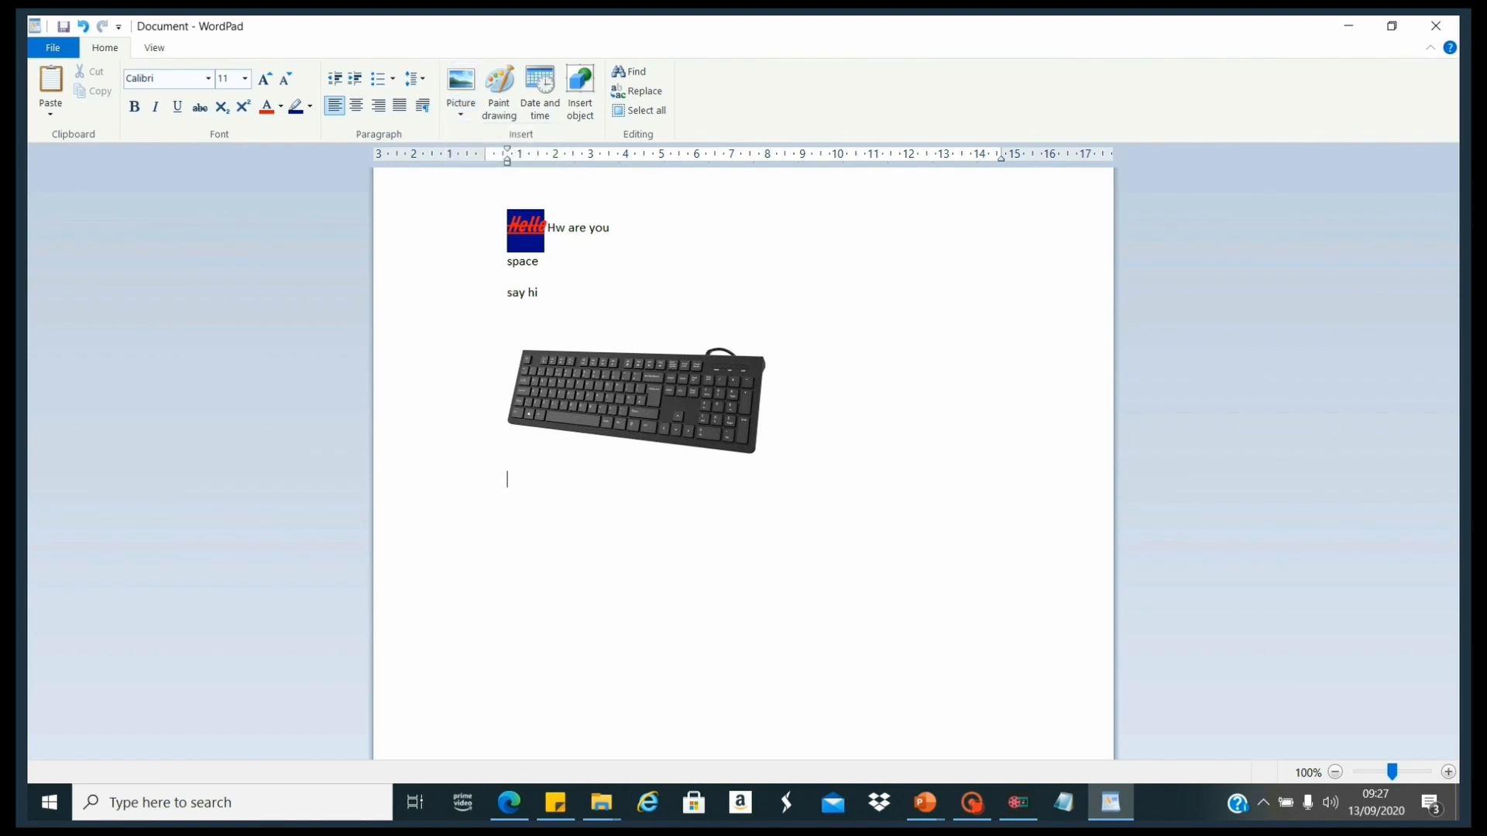
left_click(499, 94)
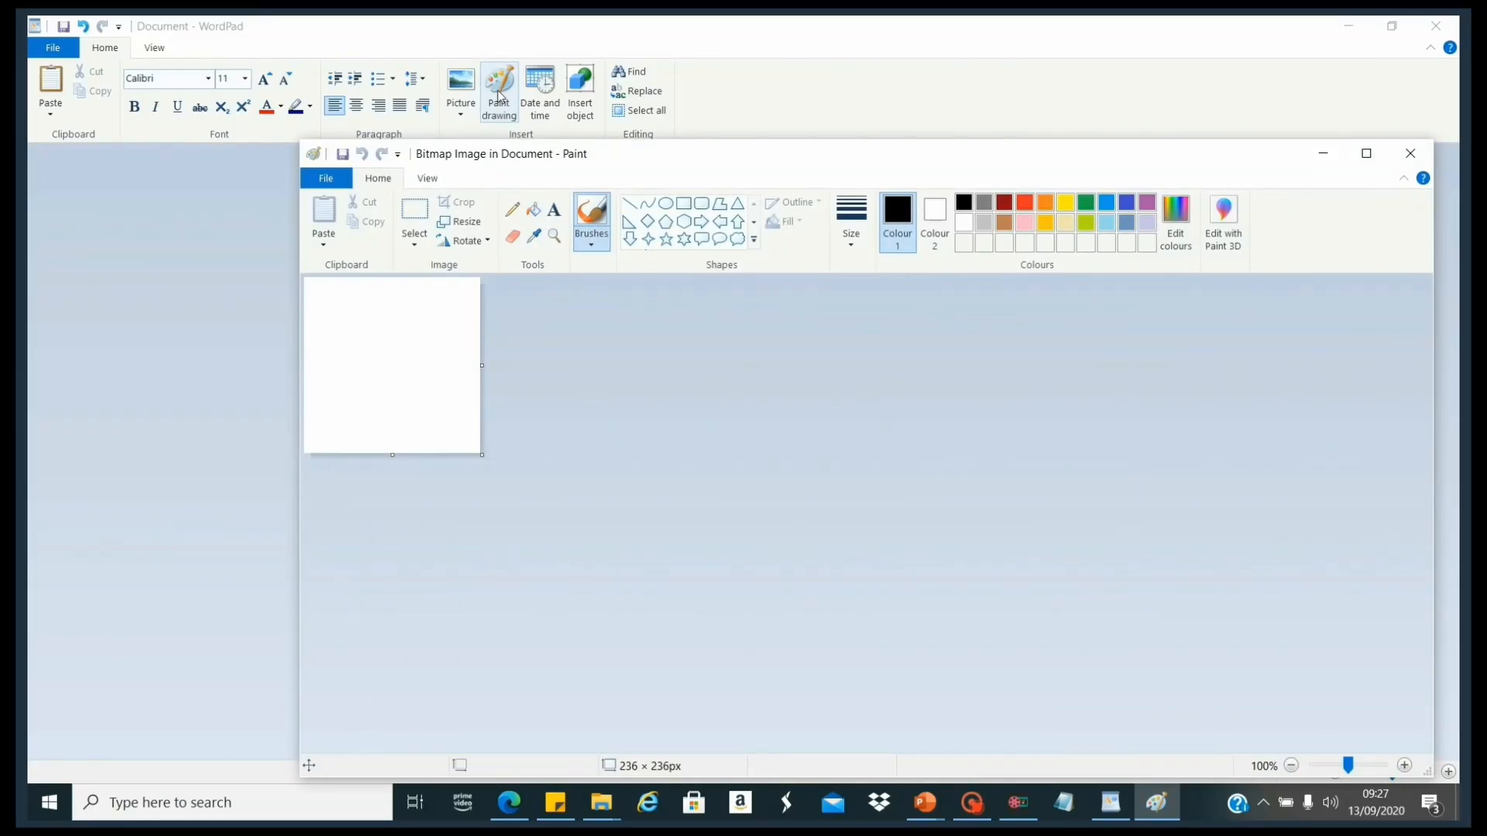
left_click(665, 203)
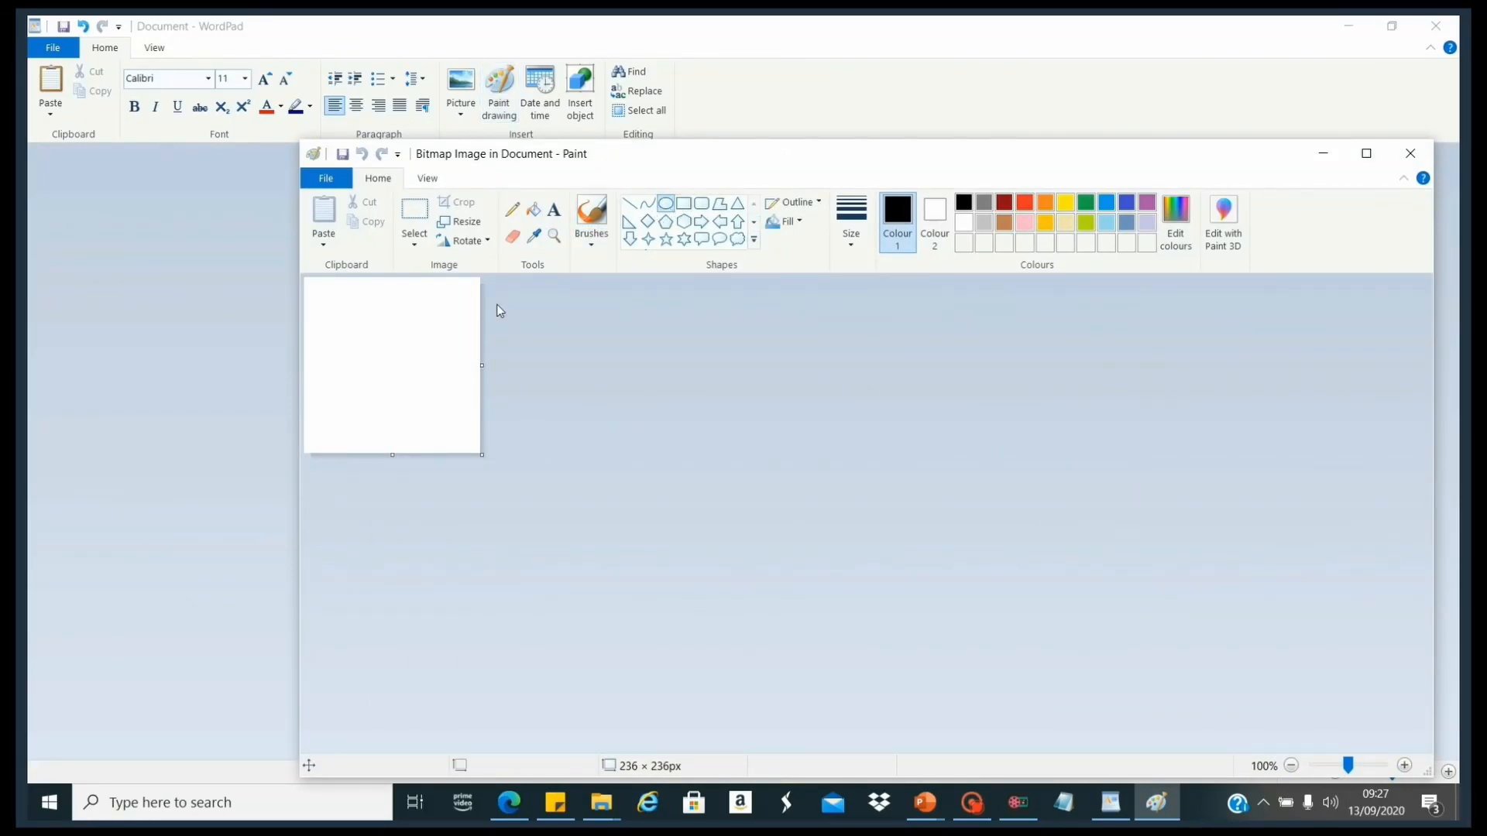
left_click_drag(324, 325, 445, 385)
Fill the ellipse with black and save the drawing into the WordPad document, closing the drawing window.
left_click(538, 215)
left_click(396, 341)
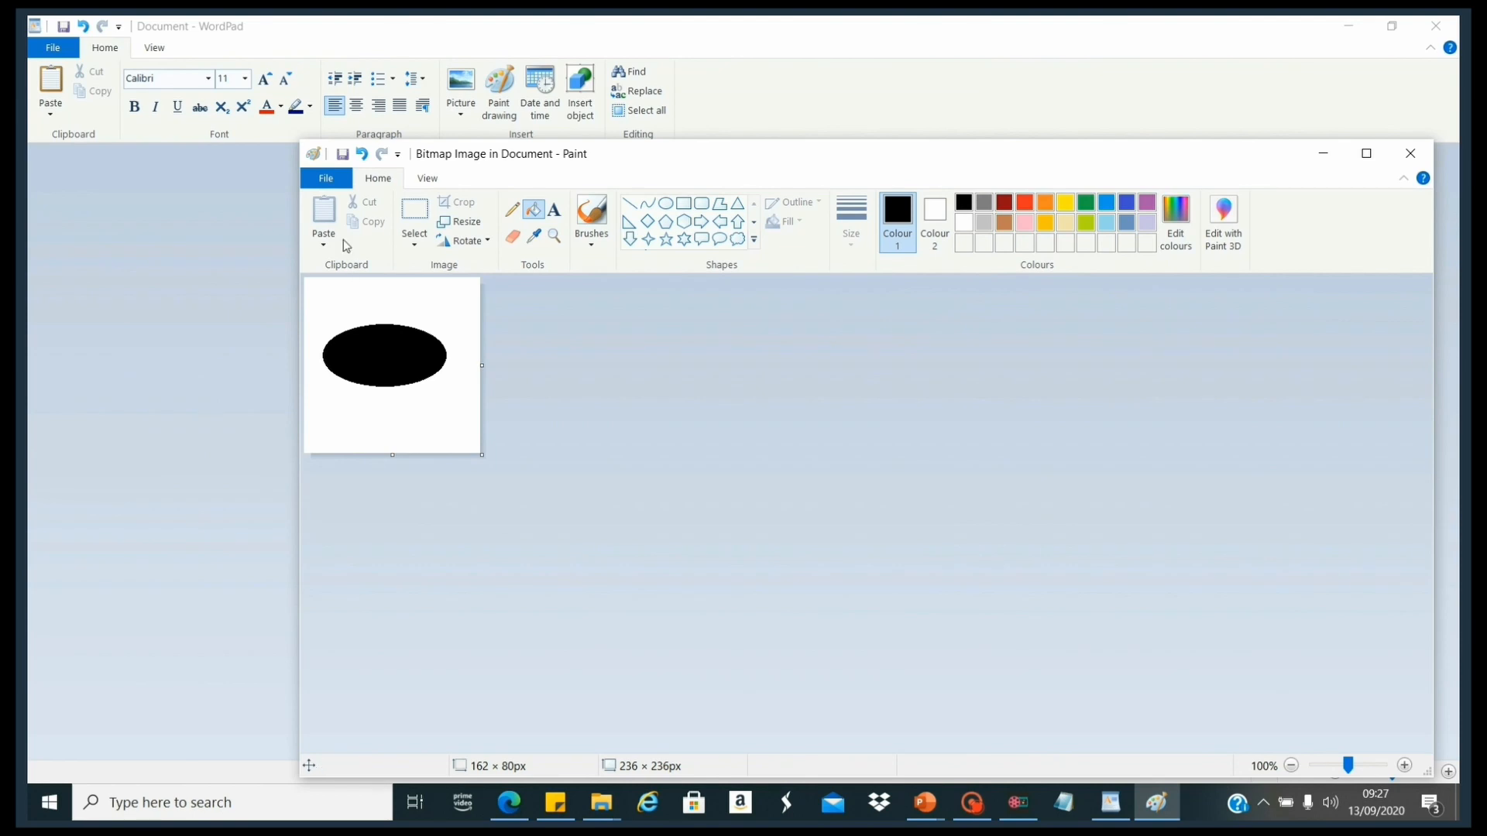
left_click(342, 153)
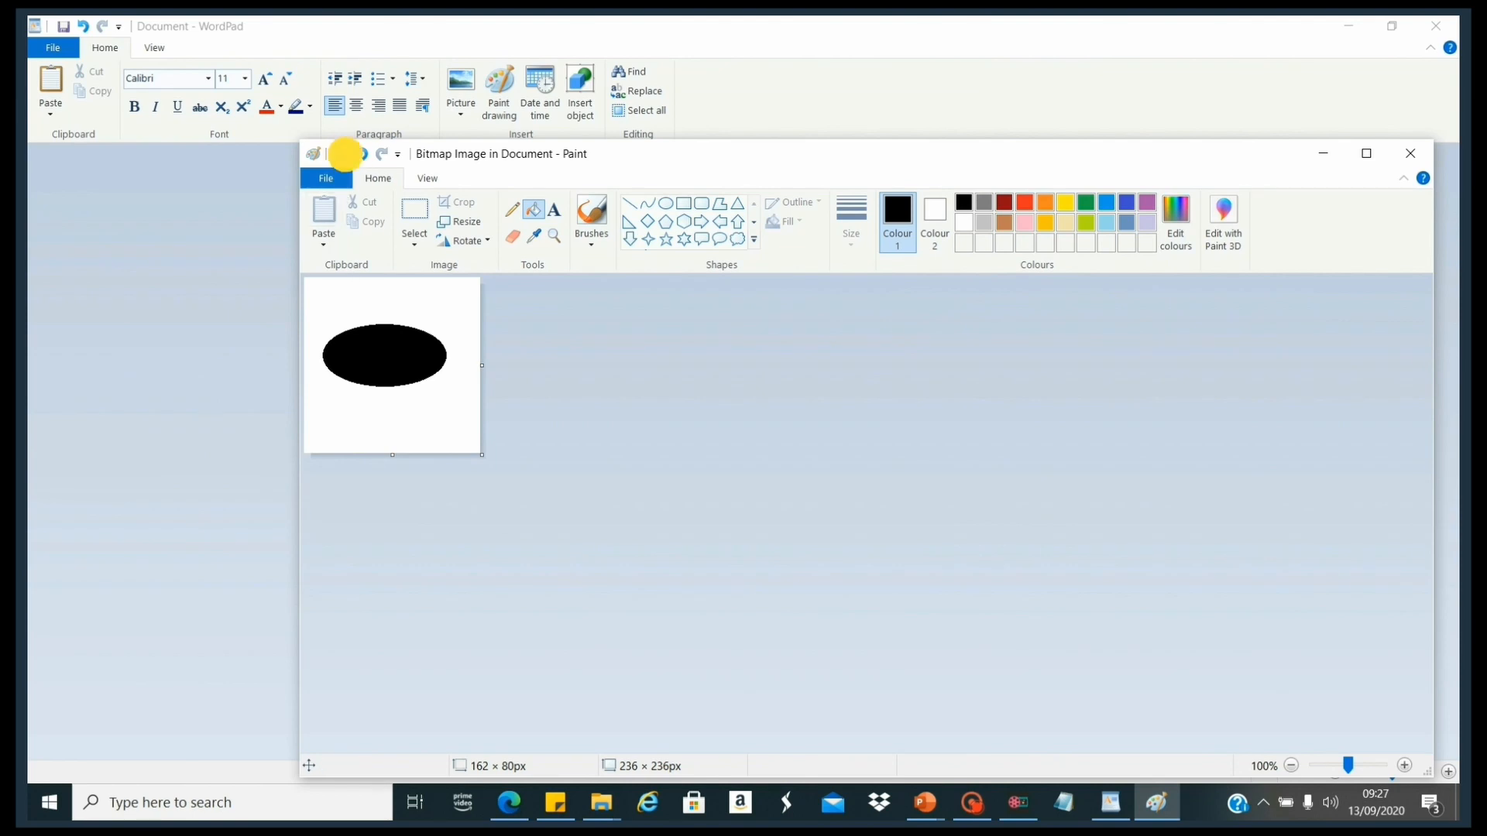
left_click(1410, 153)
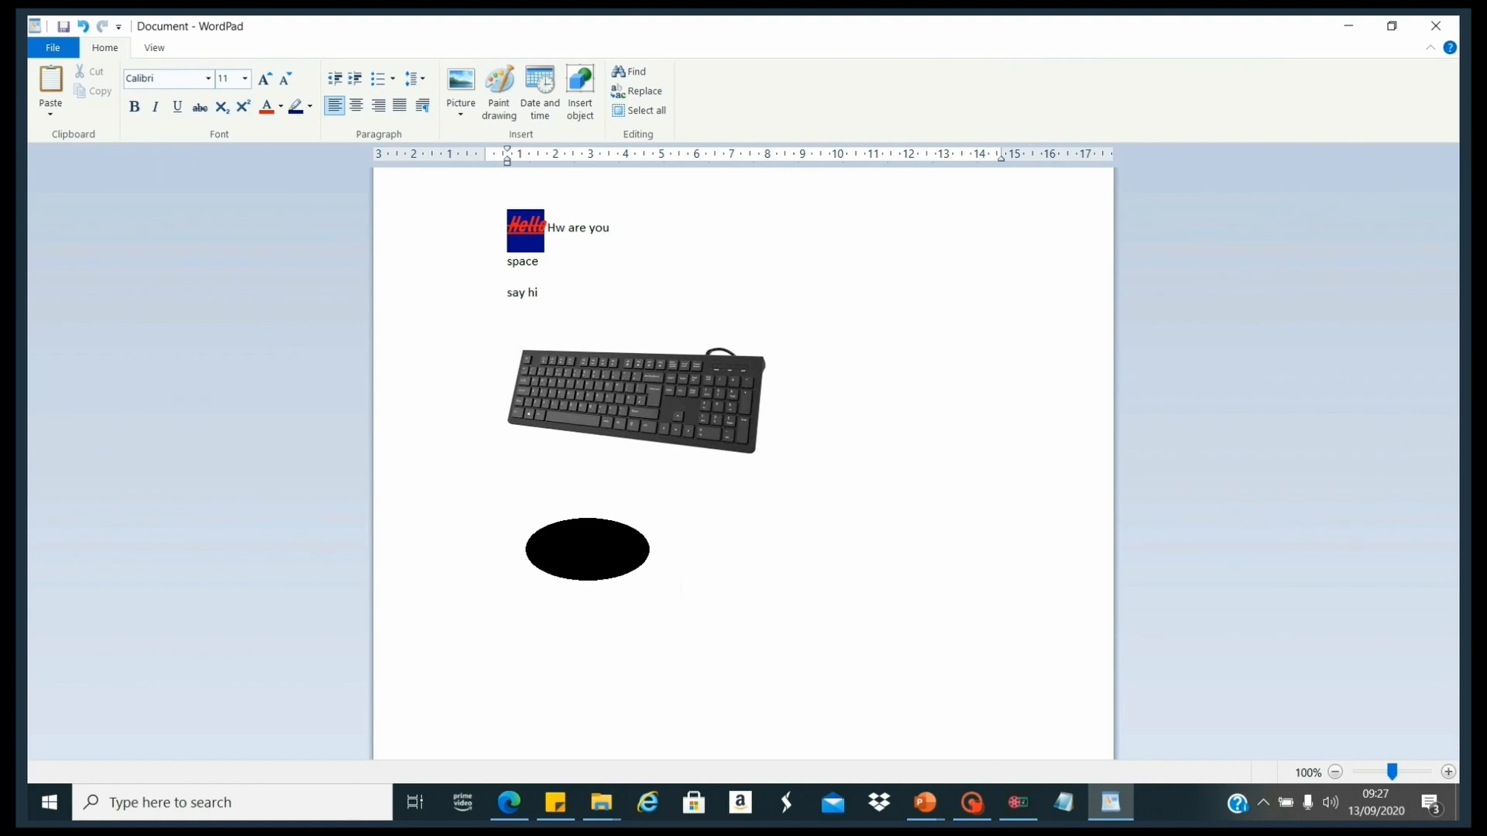
Insert the date in the "13 September 2020" format below the ellipse drawing.
left_click(507, 672)
left_click(538, 93)
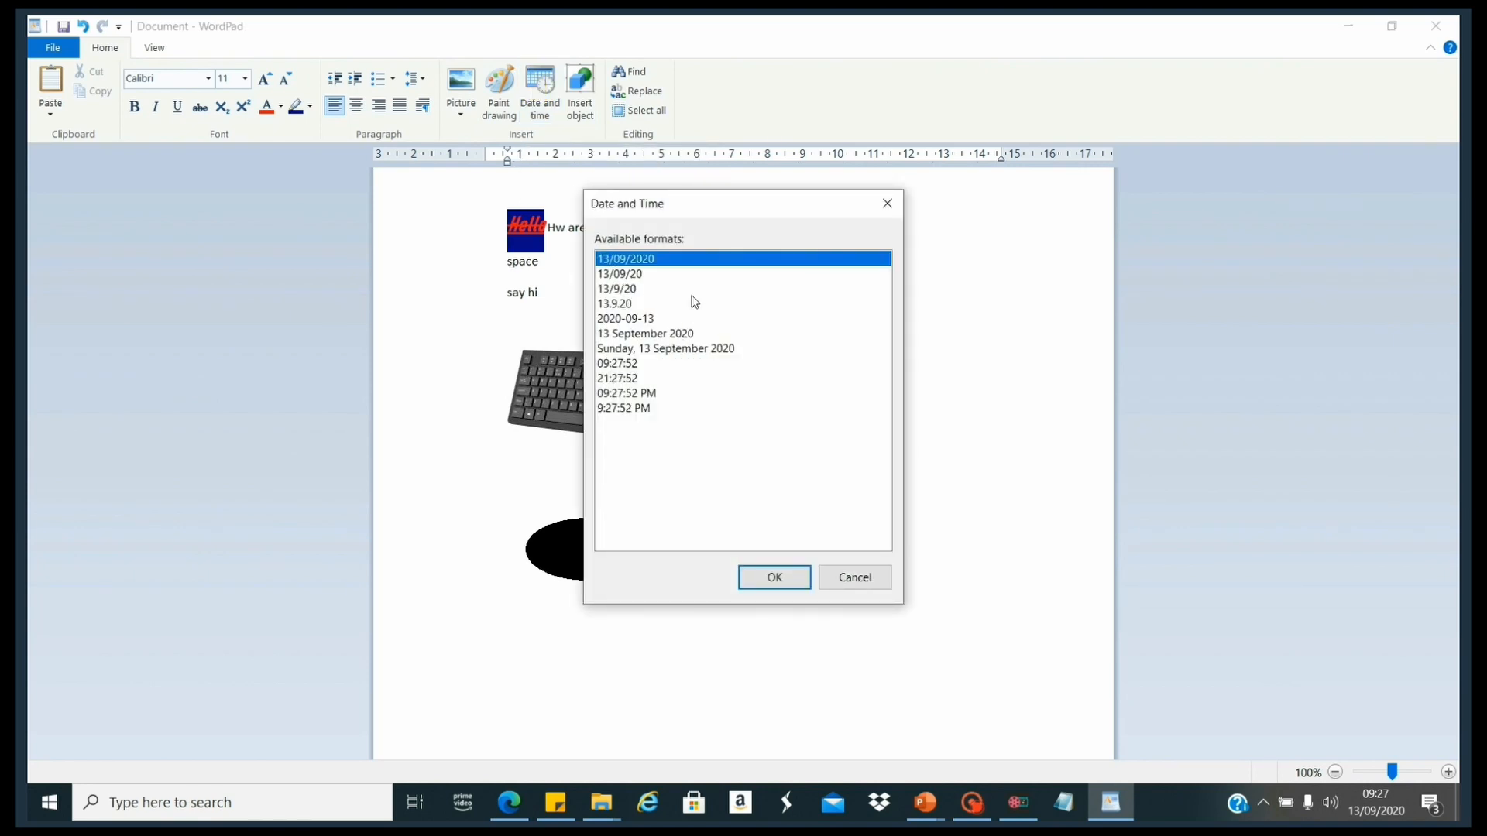
left_click(639, 337)
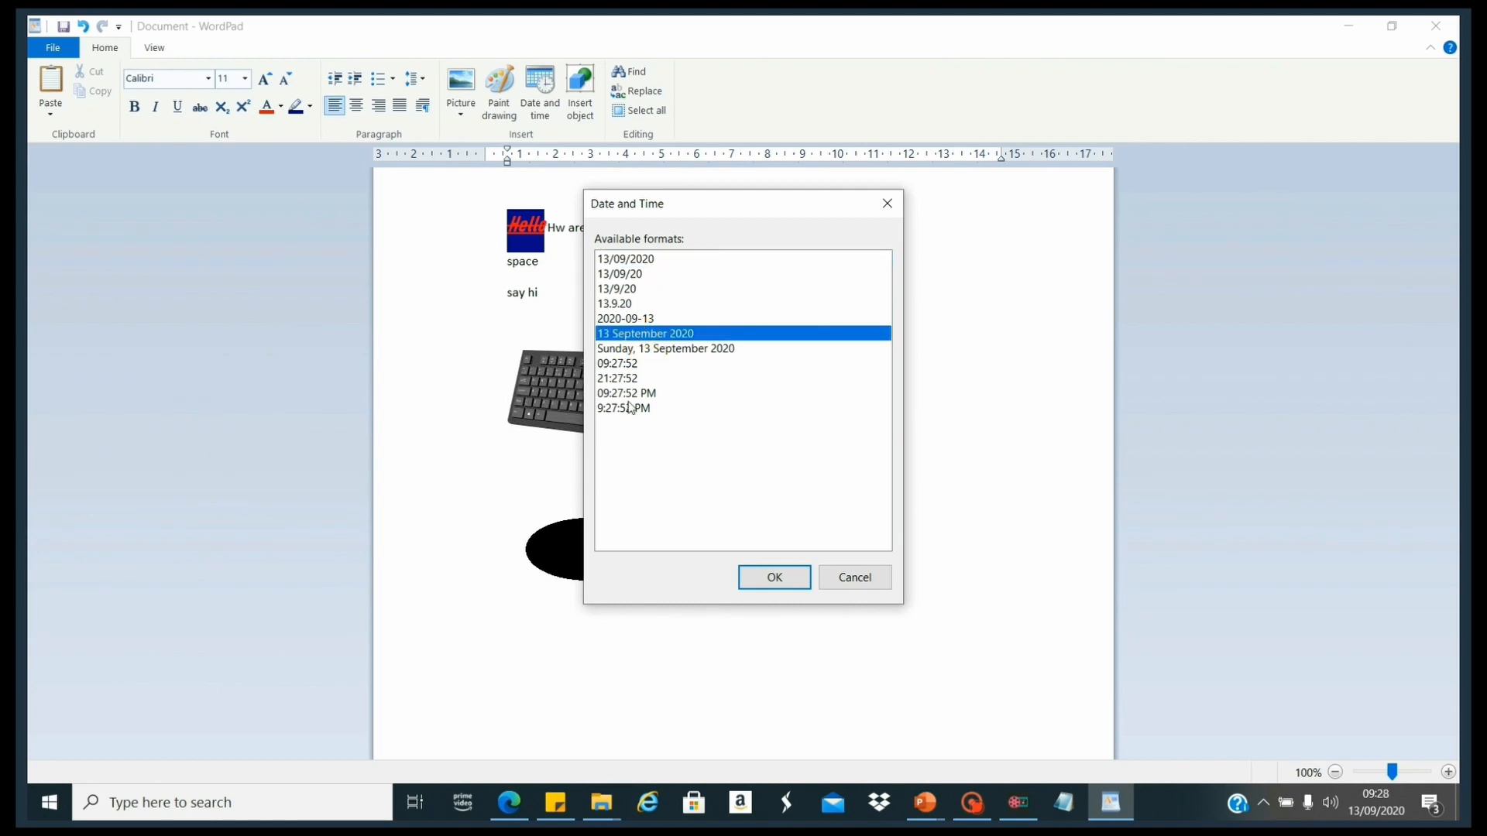
left_click(770, 580)
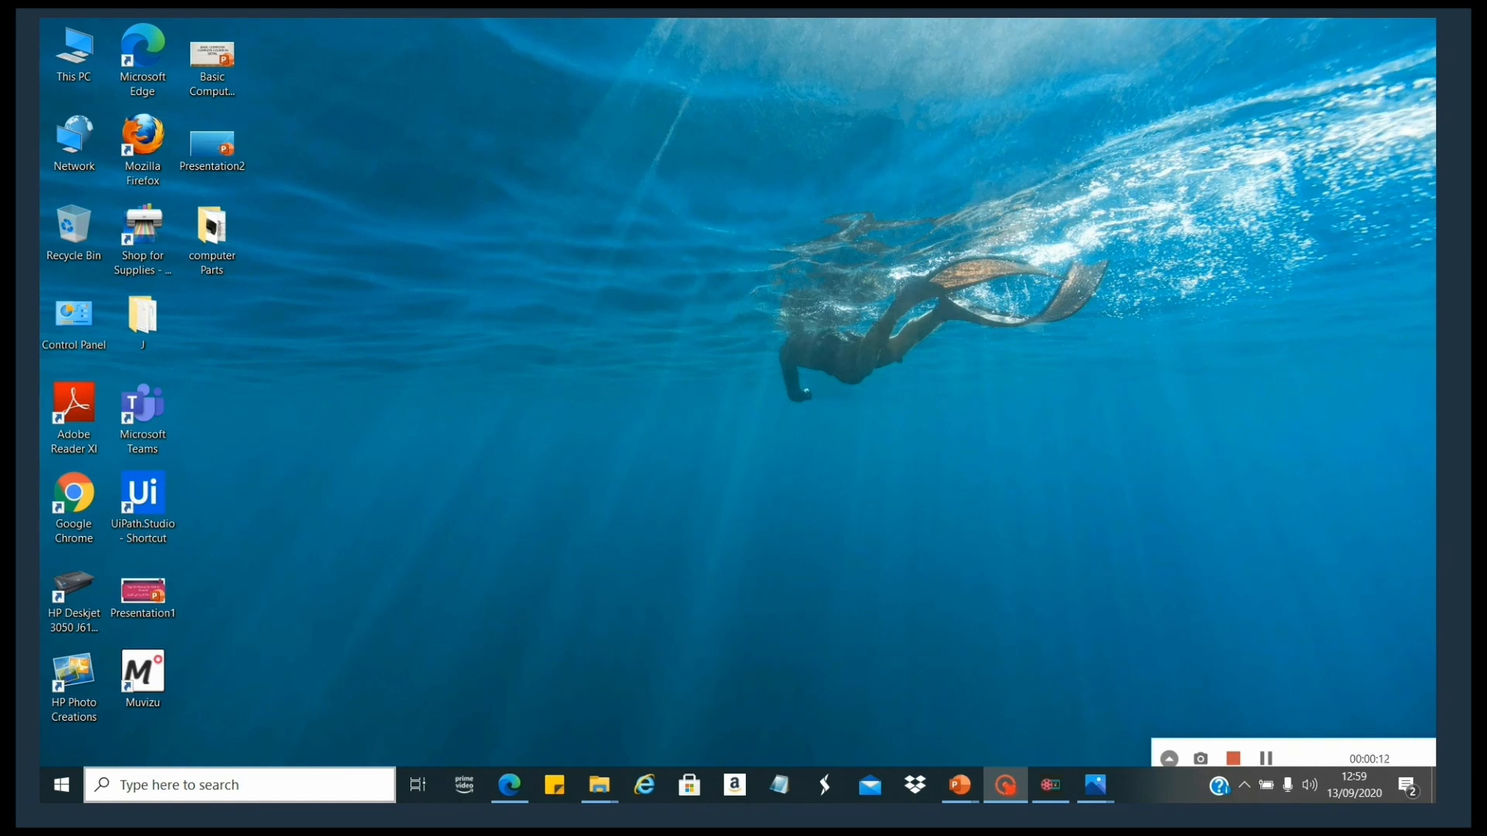
Launch Paint with the Run command mspaint and enlarge the blank canvas to about 799 × 319 px.
key("super+r")
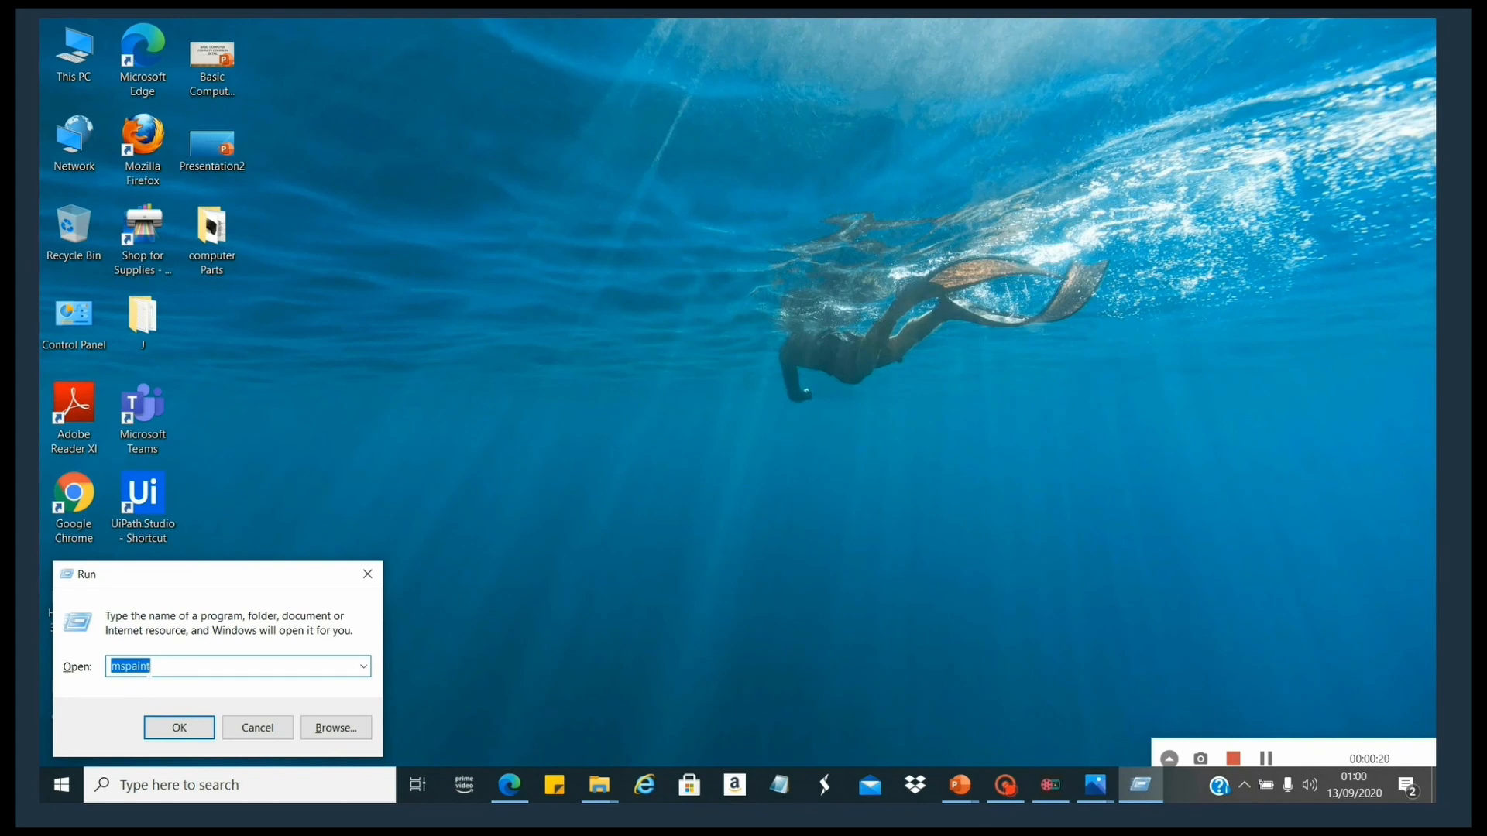
left_click(179, 728)
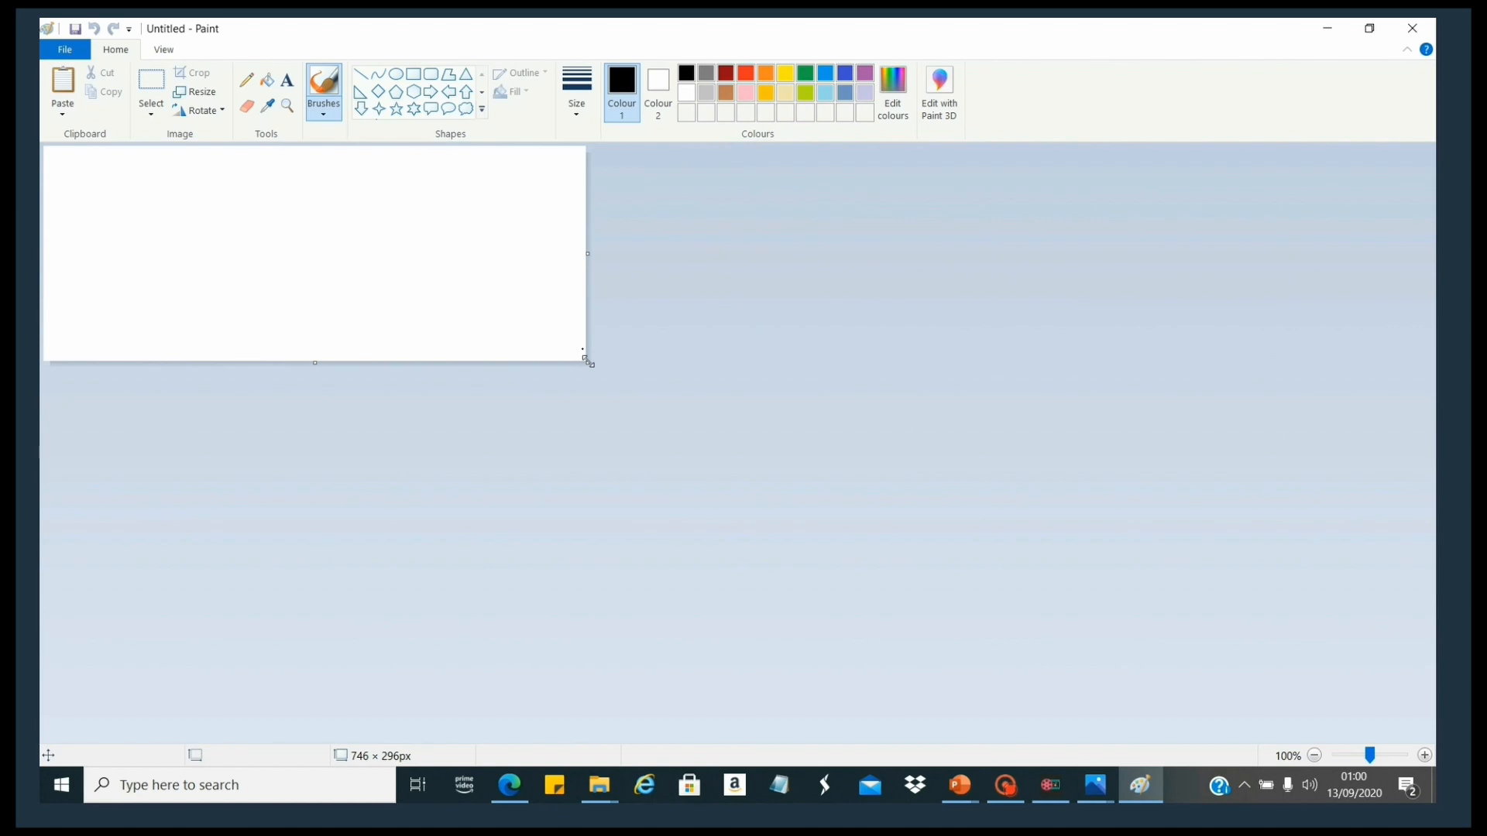
left_click_drag(588, 363, 624, 377)
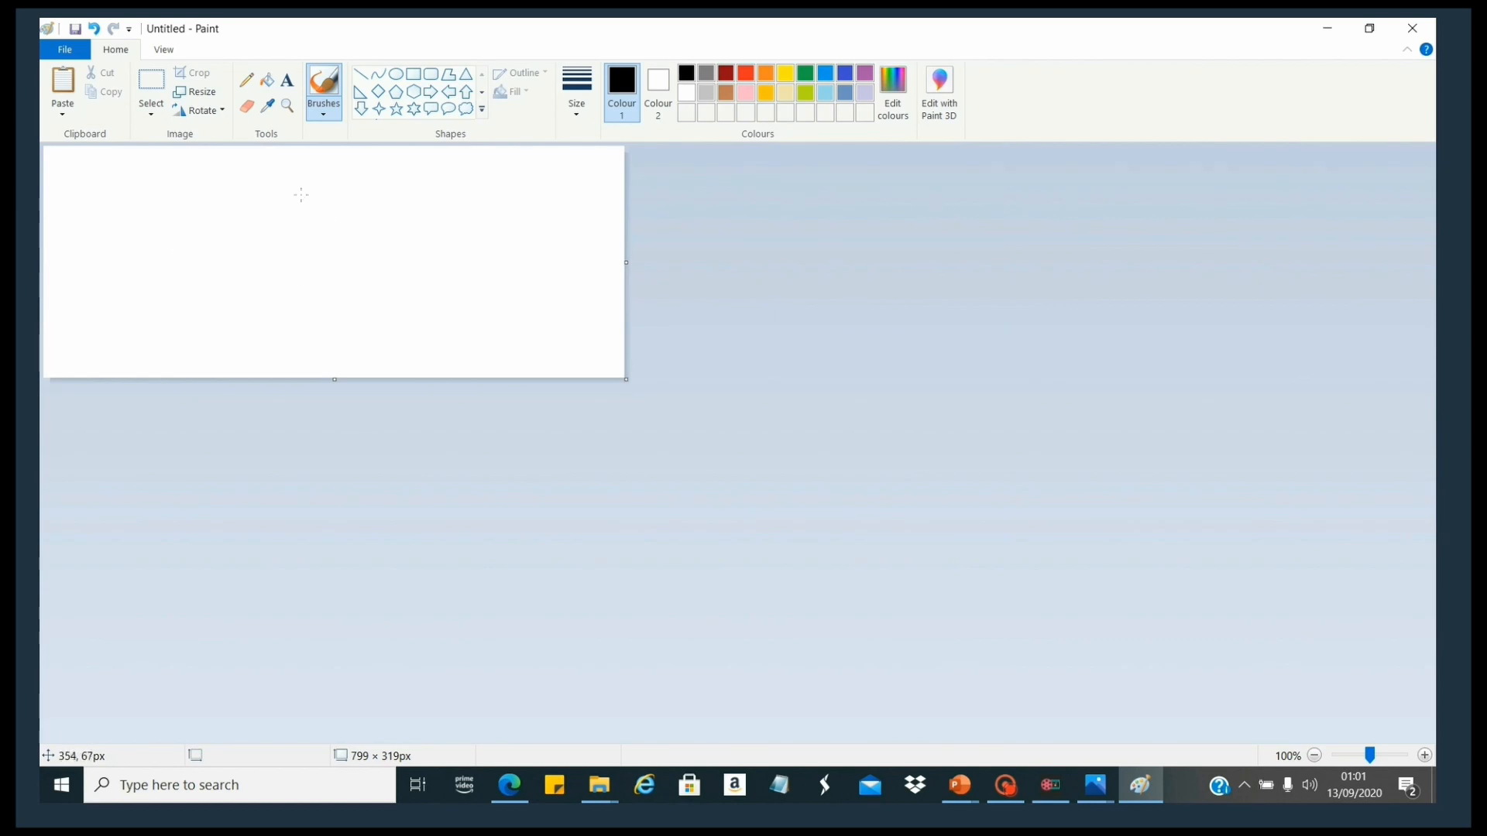
Add a text box about 443 × 181 px on the canvas reading "HOW ARE YOU" and select its text.
left_click(288, 81)
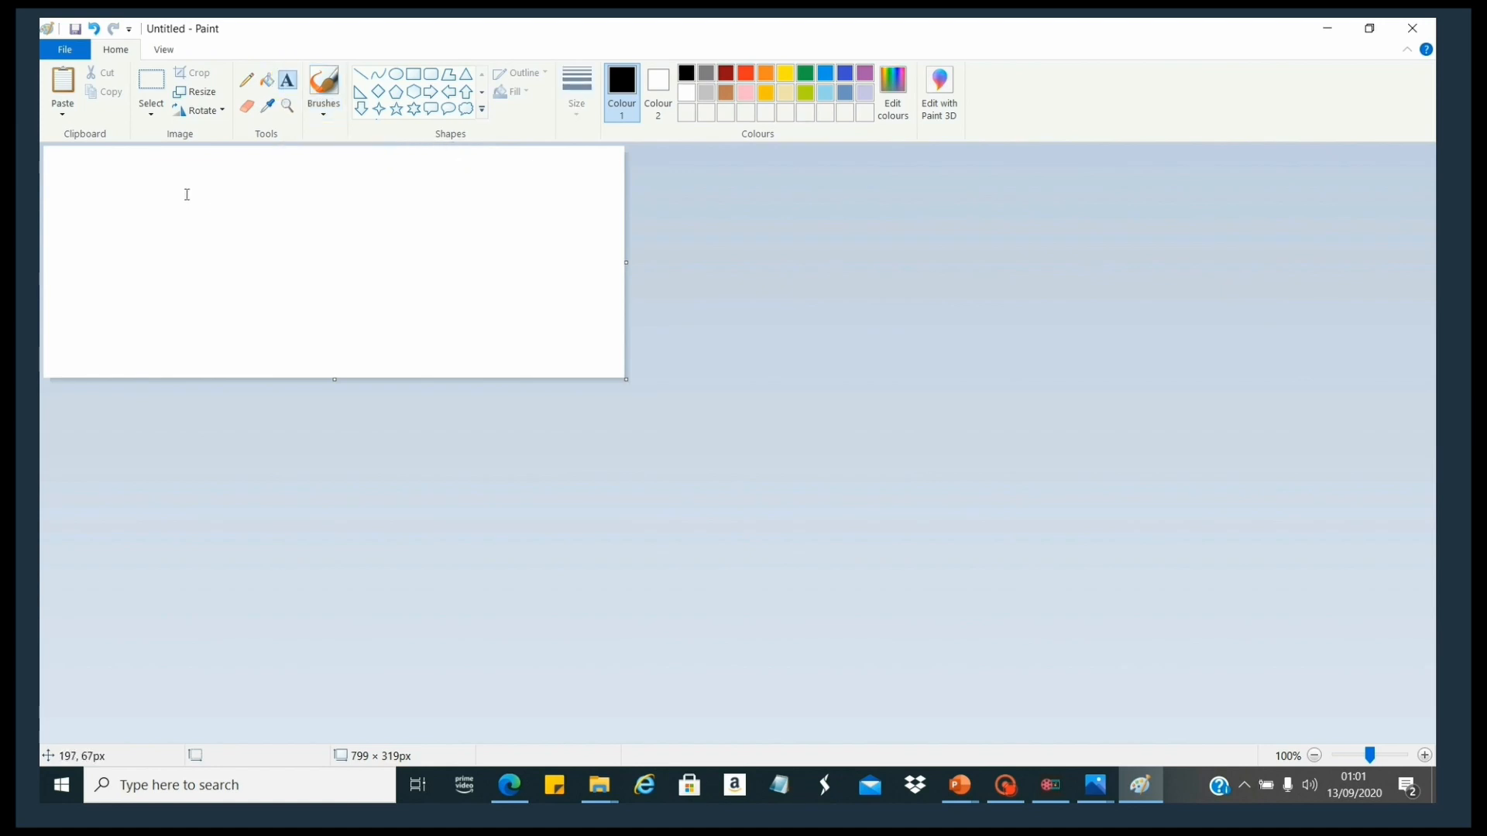
left_click_drag(187, 195, 510, 328)
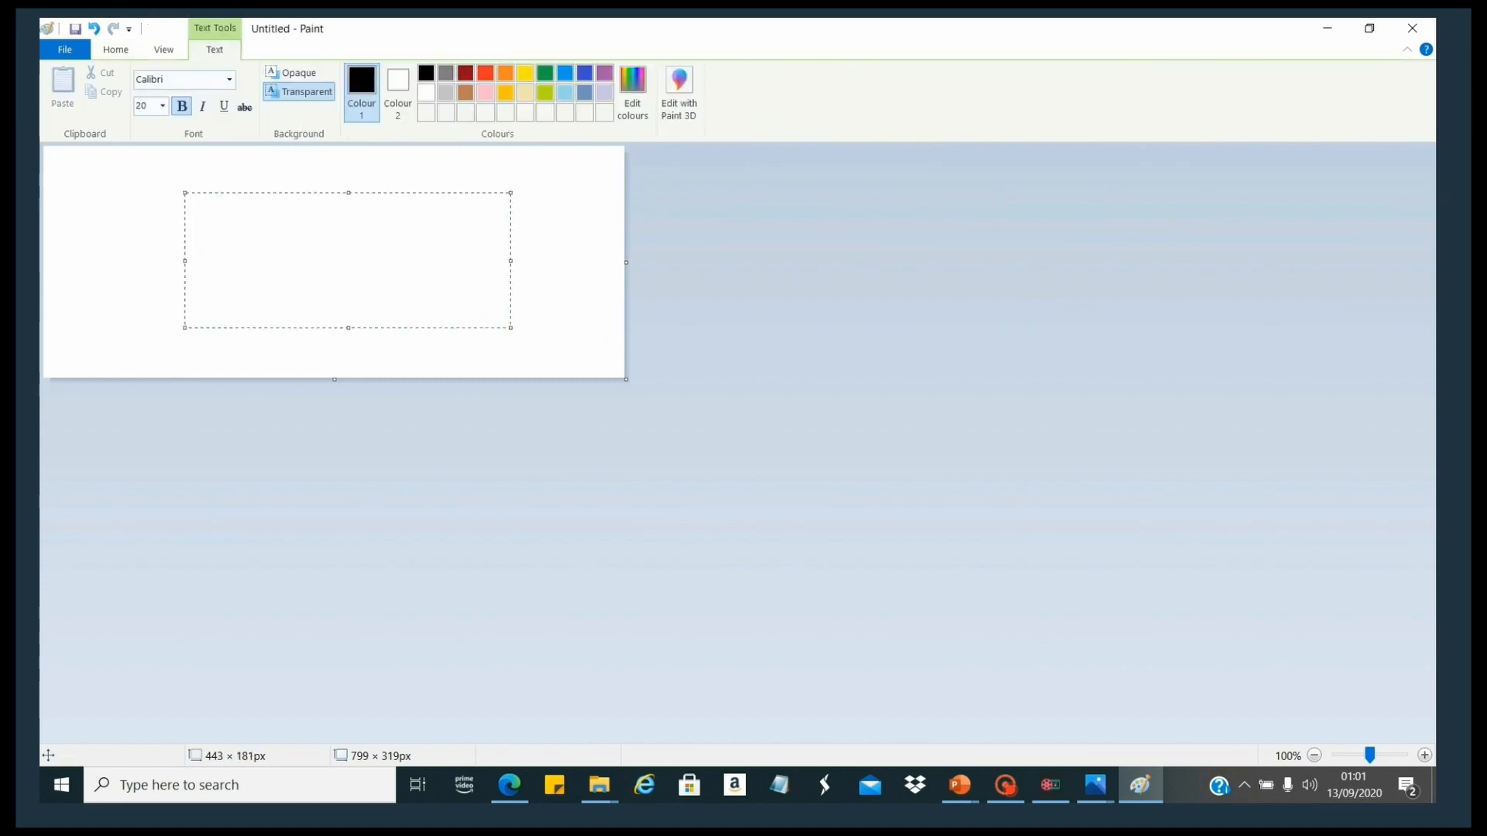
type("HOW ")
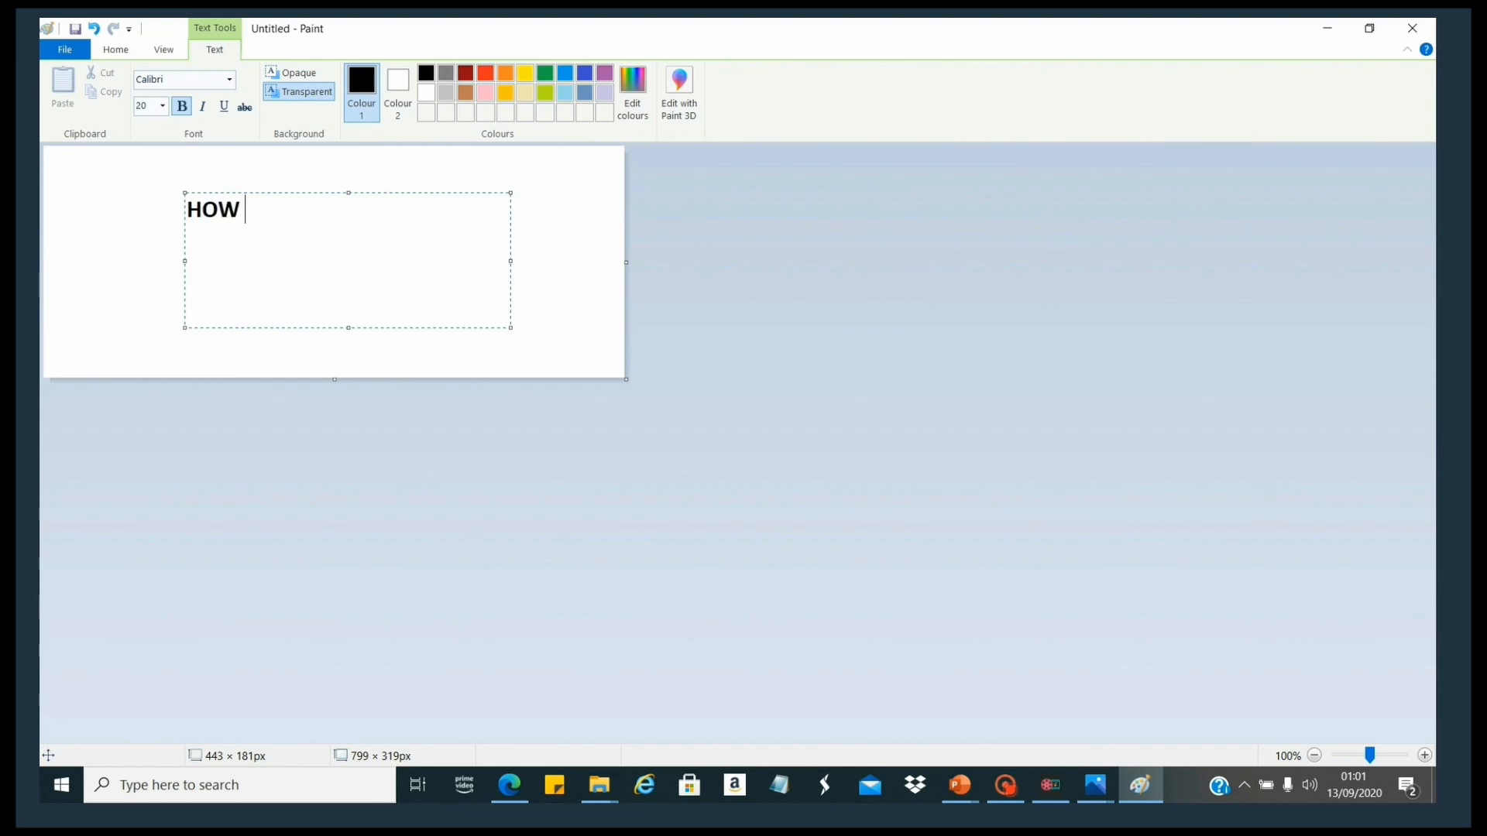
type("ARE YOU")
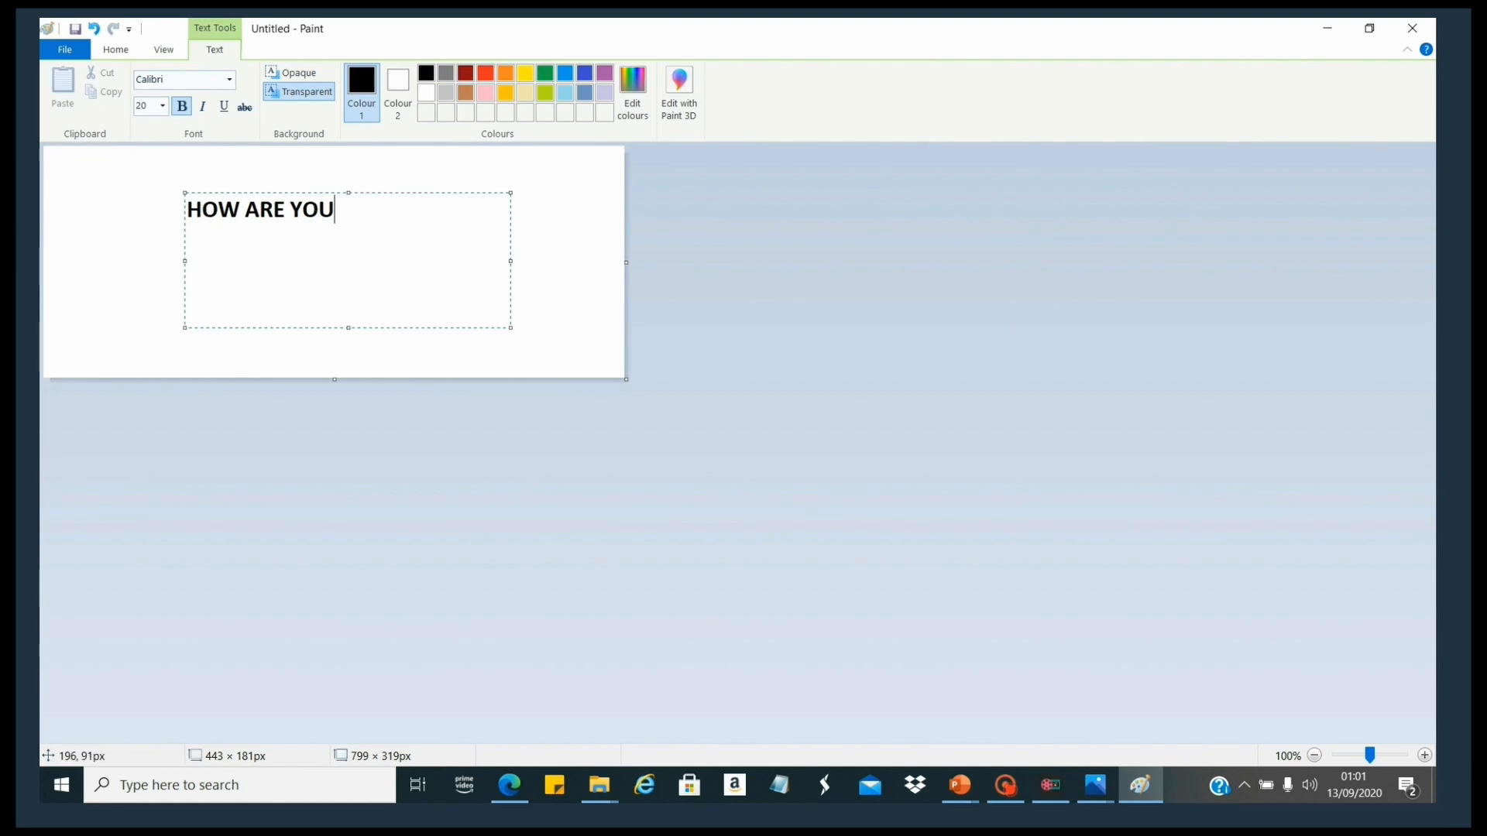
left_click_drag(345, 210, 192, 222)
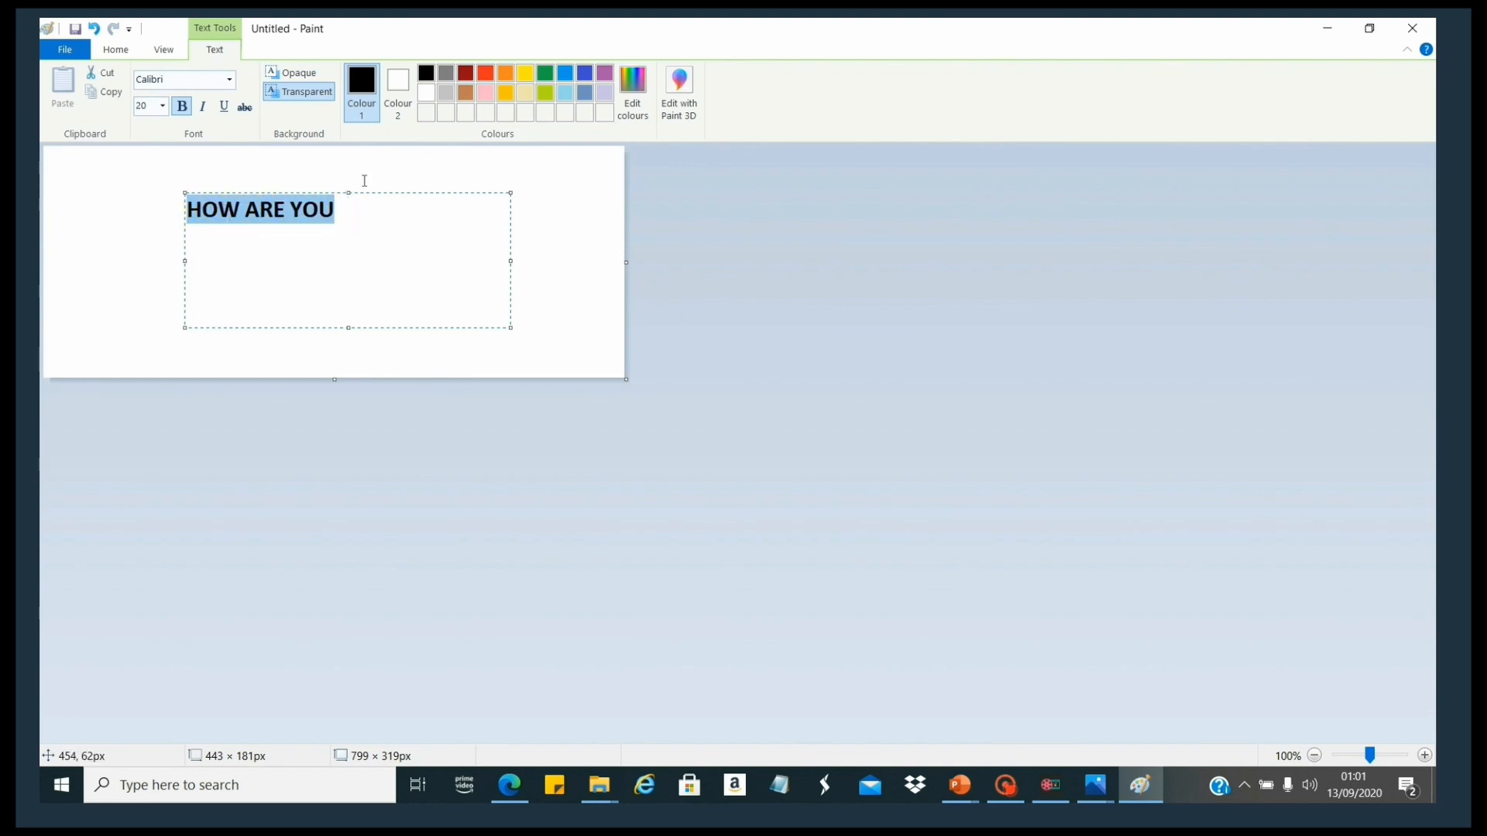
Format the selected "HOW ARE YOU" text in red, 14-point Bahnschrift SemiLight SemiCondensed and commit it to the canvas.
left_click(488, 75)
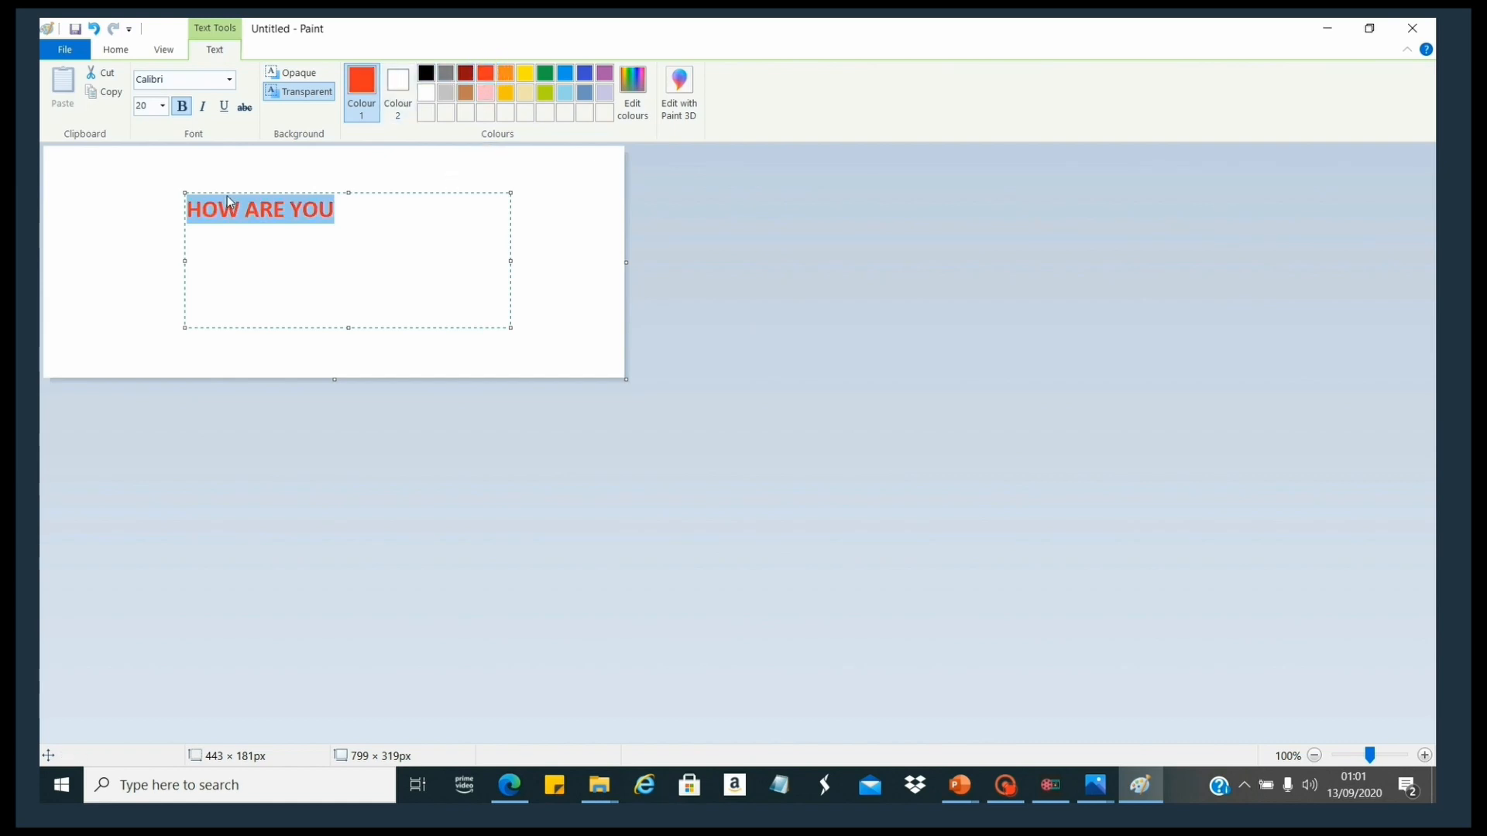
left_click(165, 112)
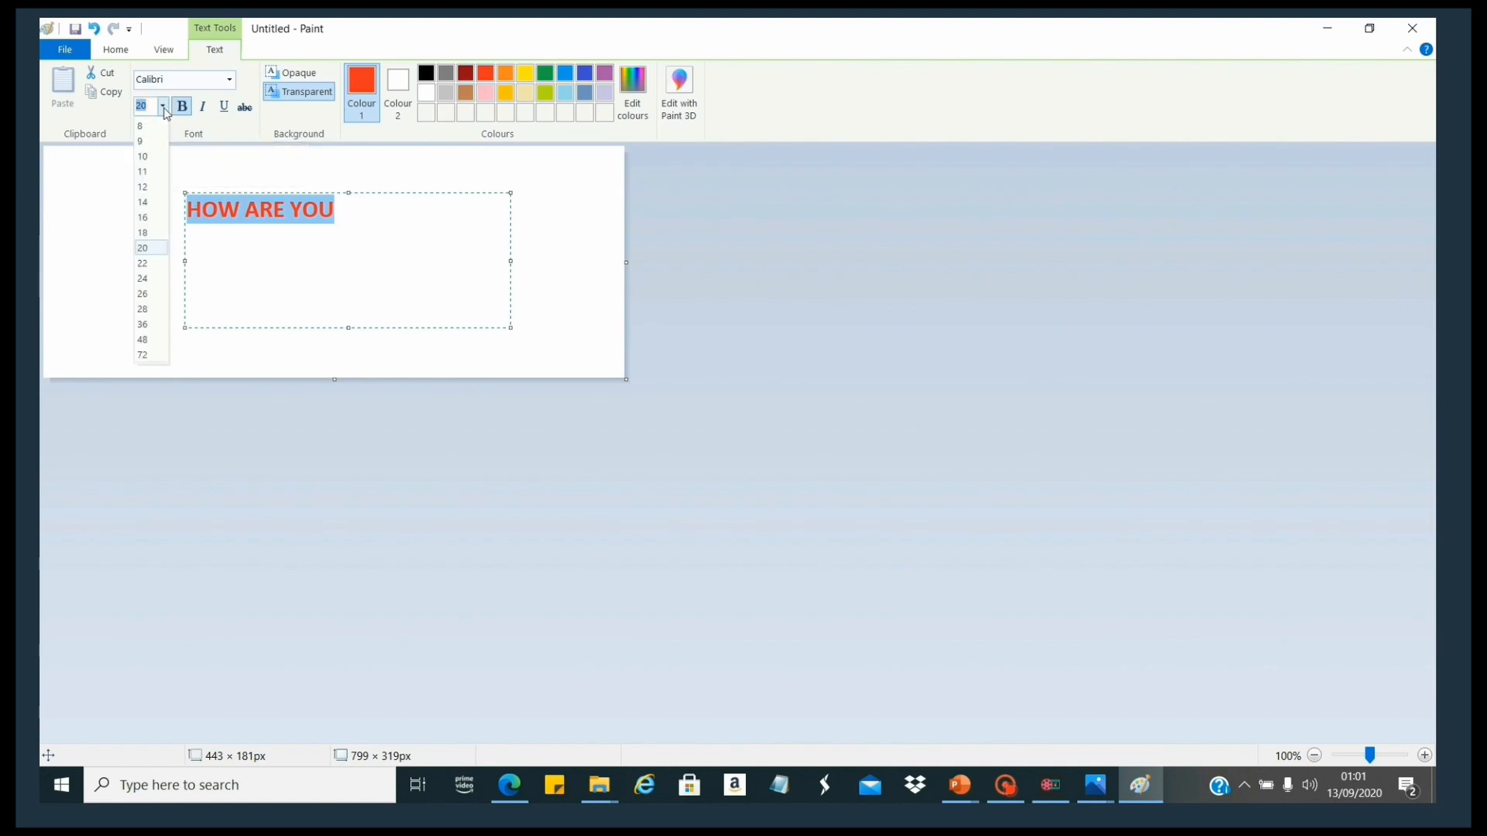
left_click(155, 202)
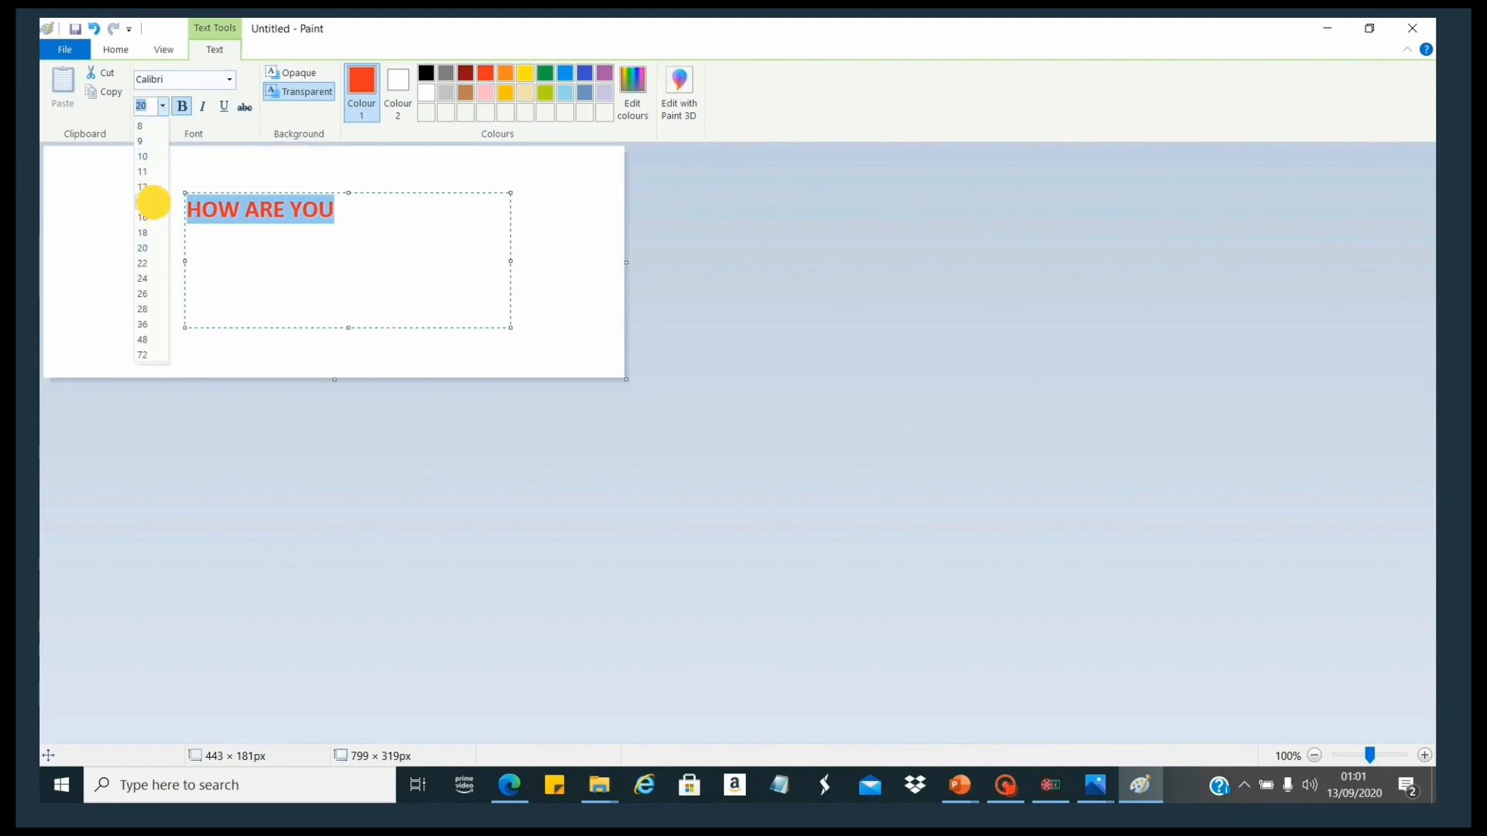
left_click(231, 80)
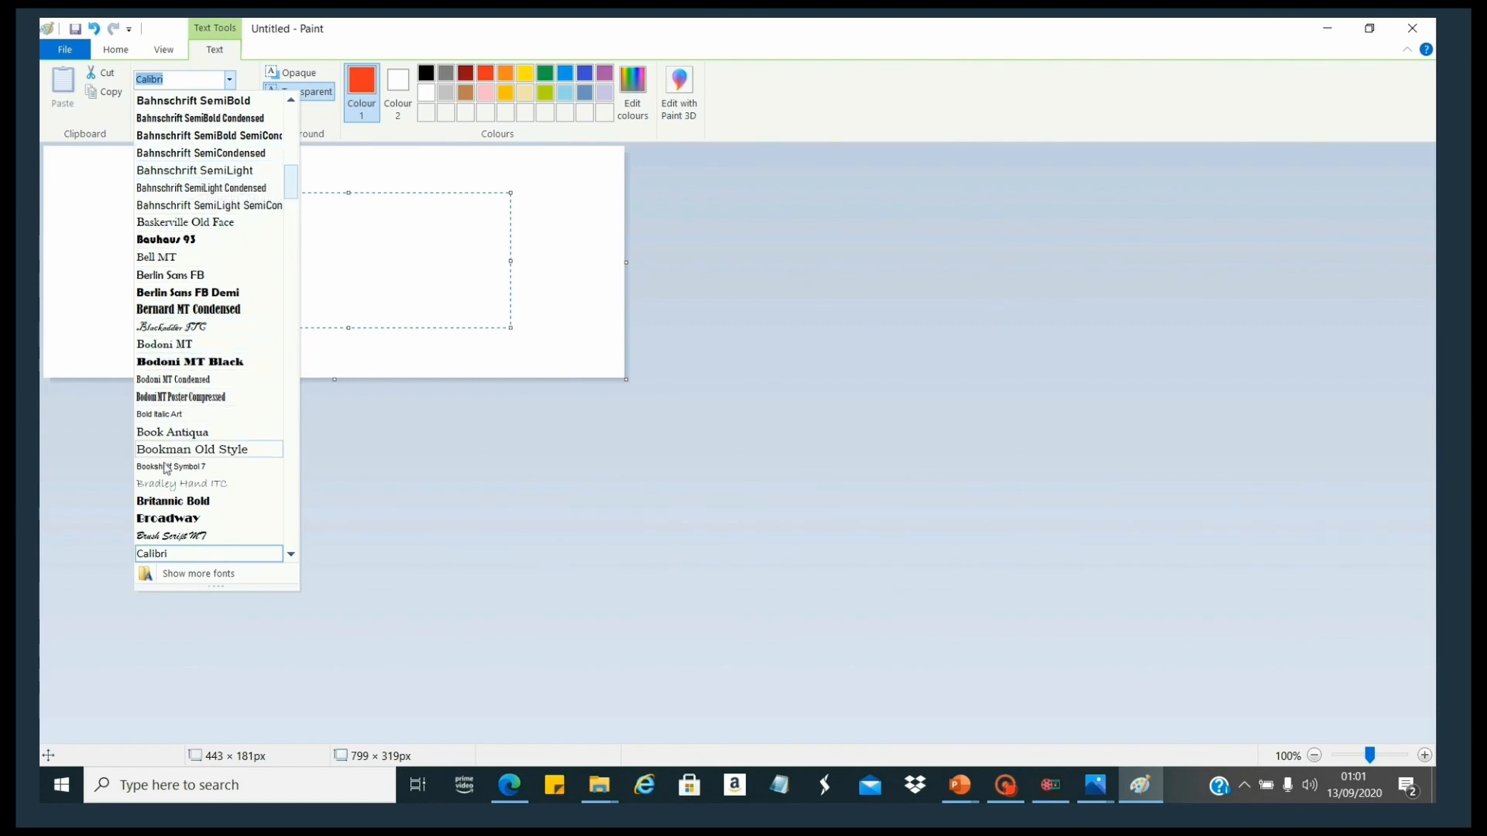
left_click(242, 208)
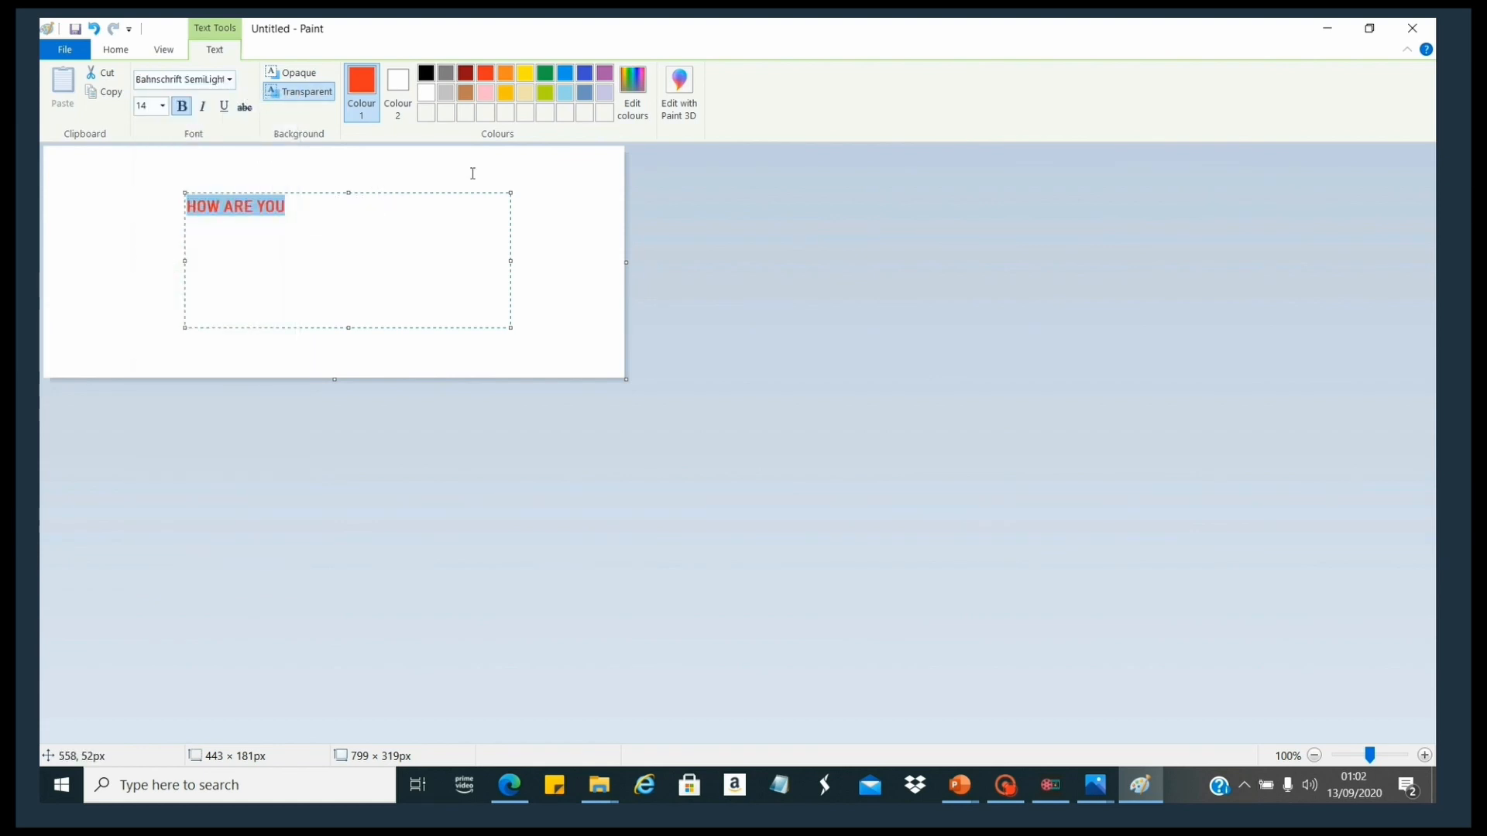
left_click(524, 223)
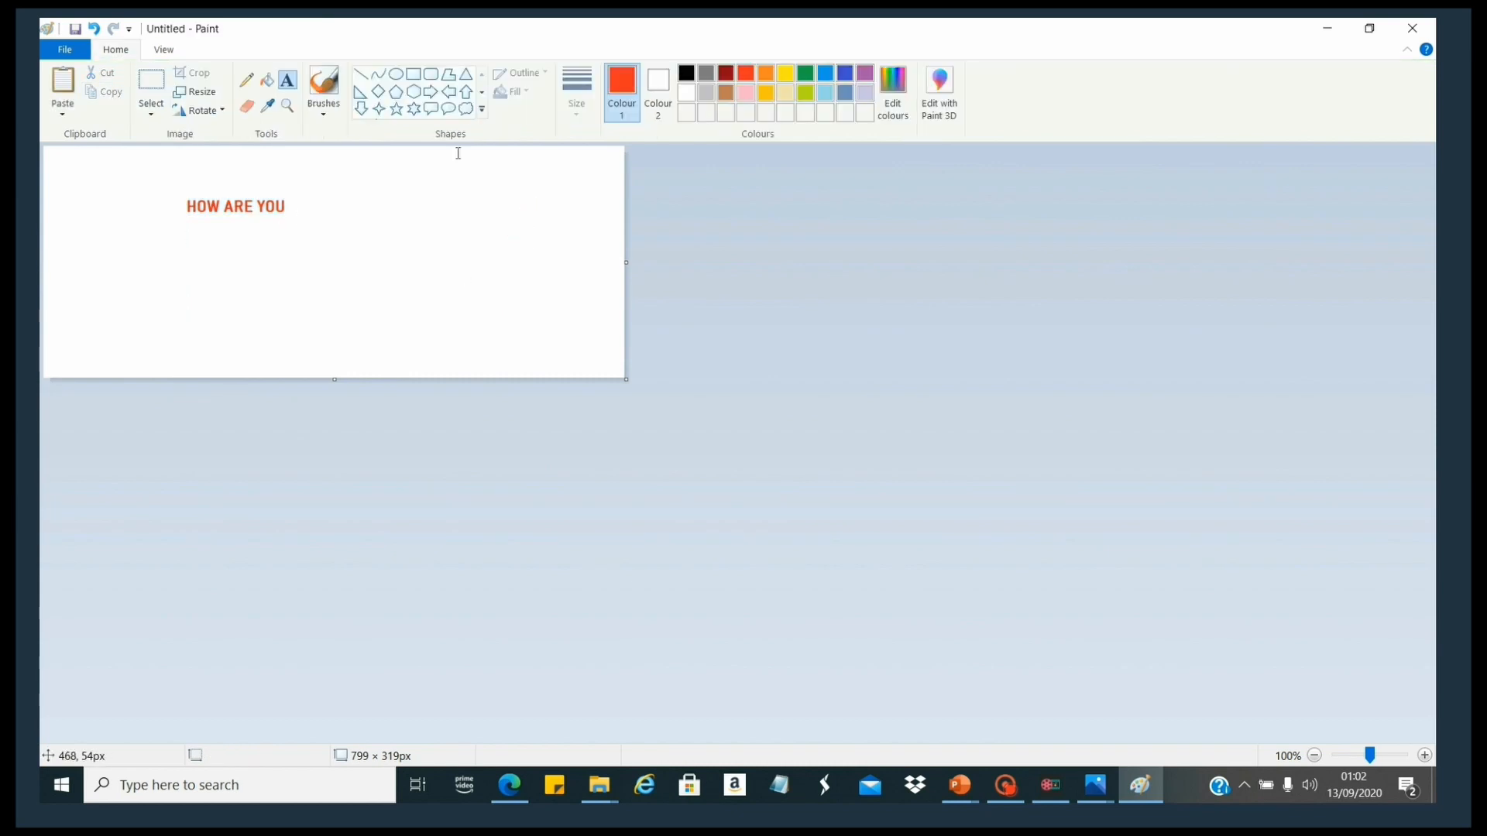
Scribble freehand pencil strokes and a letter A below the text, and rub most of them out with the Eraser.
left_click(246, 79)
mouse_move(99, 227)
left_mouse_down()
mouse_move(83, 286)
mouse_move(115, 249)
mouse_move(246, 348)
mouse_move(223, 312)
left_mouse_up()
mouse_move(278, 250)
left_mouse_down()
mouse_move(282, 278)
mouse_move(305, 278)
mouse_move(291, 272)
left_mouse_up()
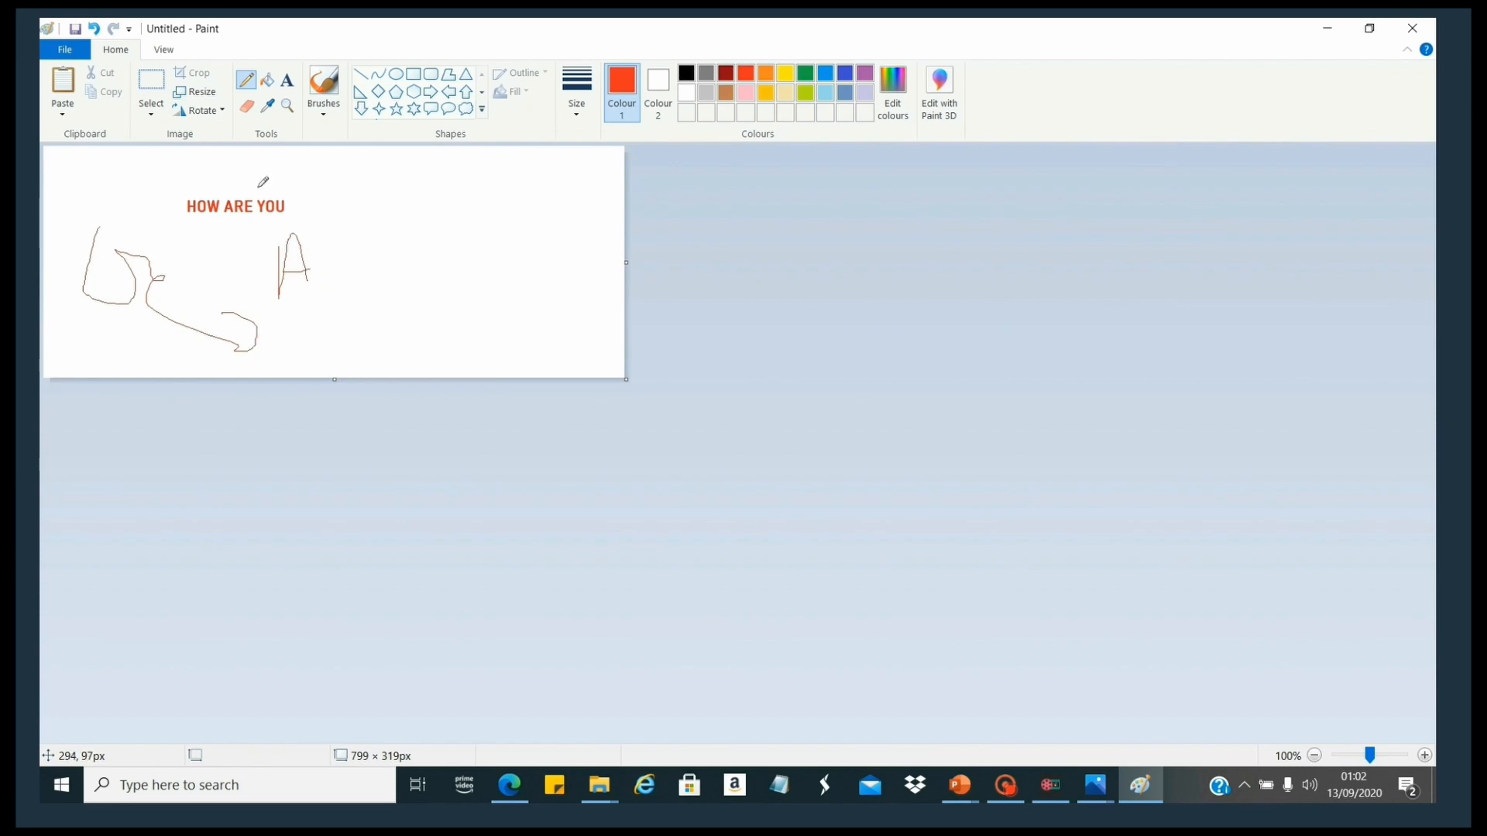
left_click(247, 107)
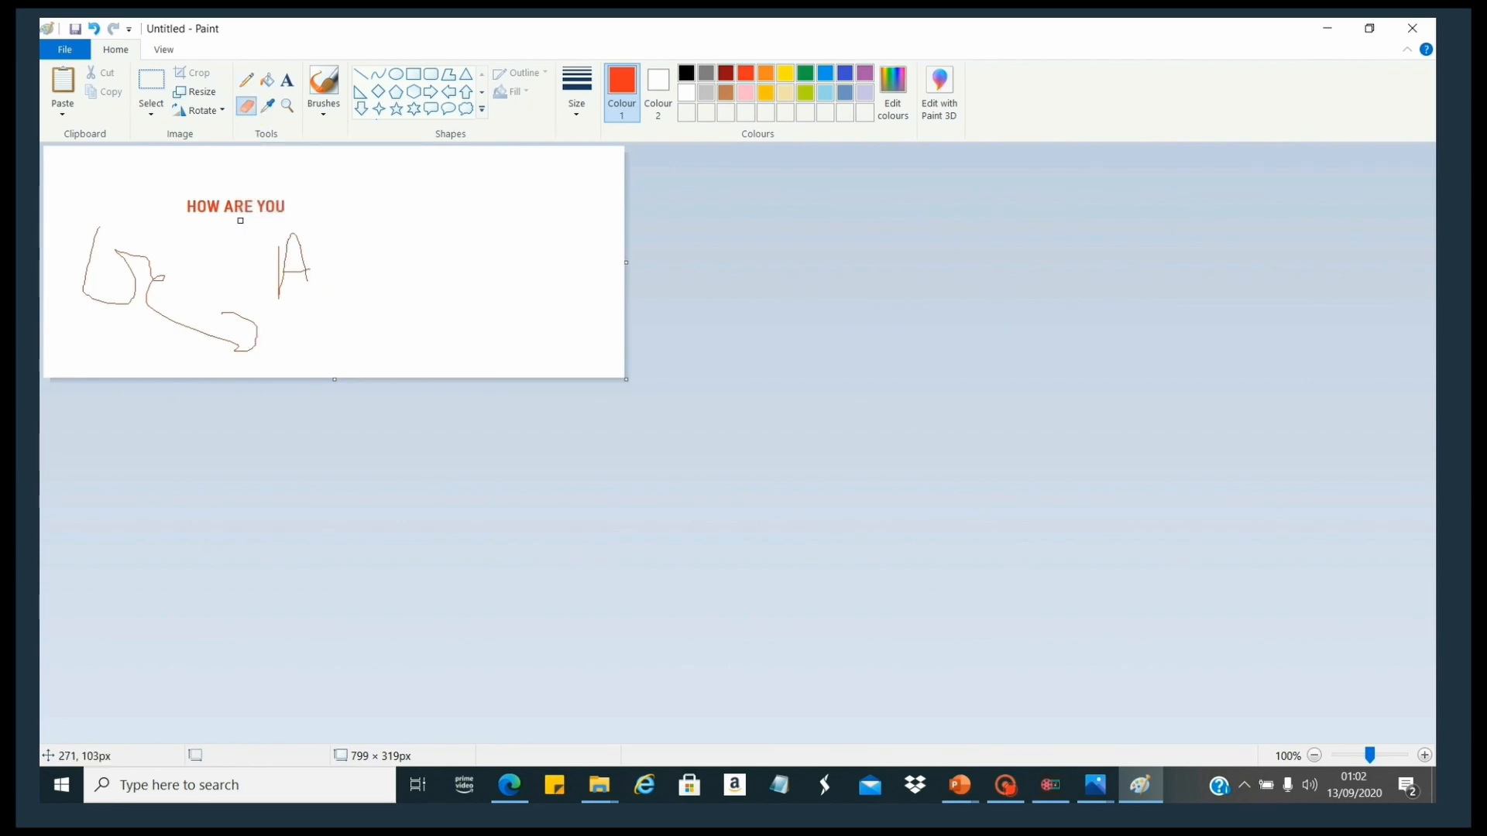
mouse_move(315, 231)
left_mouse_down()
mouse_move(276, 282)
mouse_move(289, 279)
mouse_move(50, 322)
mouse_move(159, 256)
mouse_move(113, 229)
mouse_move(106, 279)
mouse_move(136, 339)
mouse_move(139, 248)
mouse_move(139, 268)
left_mouse_up()
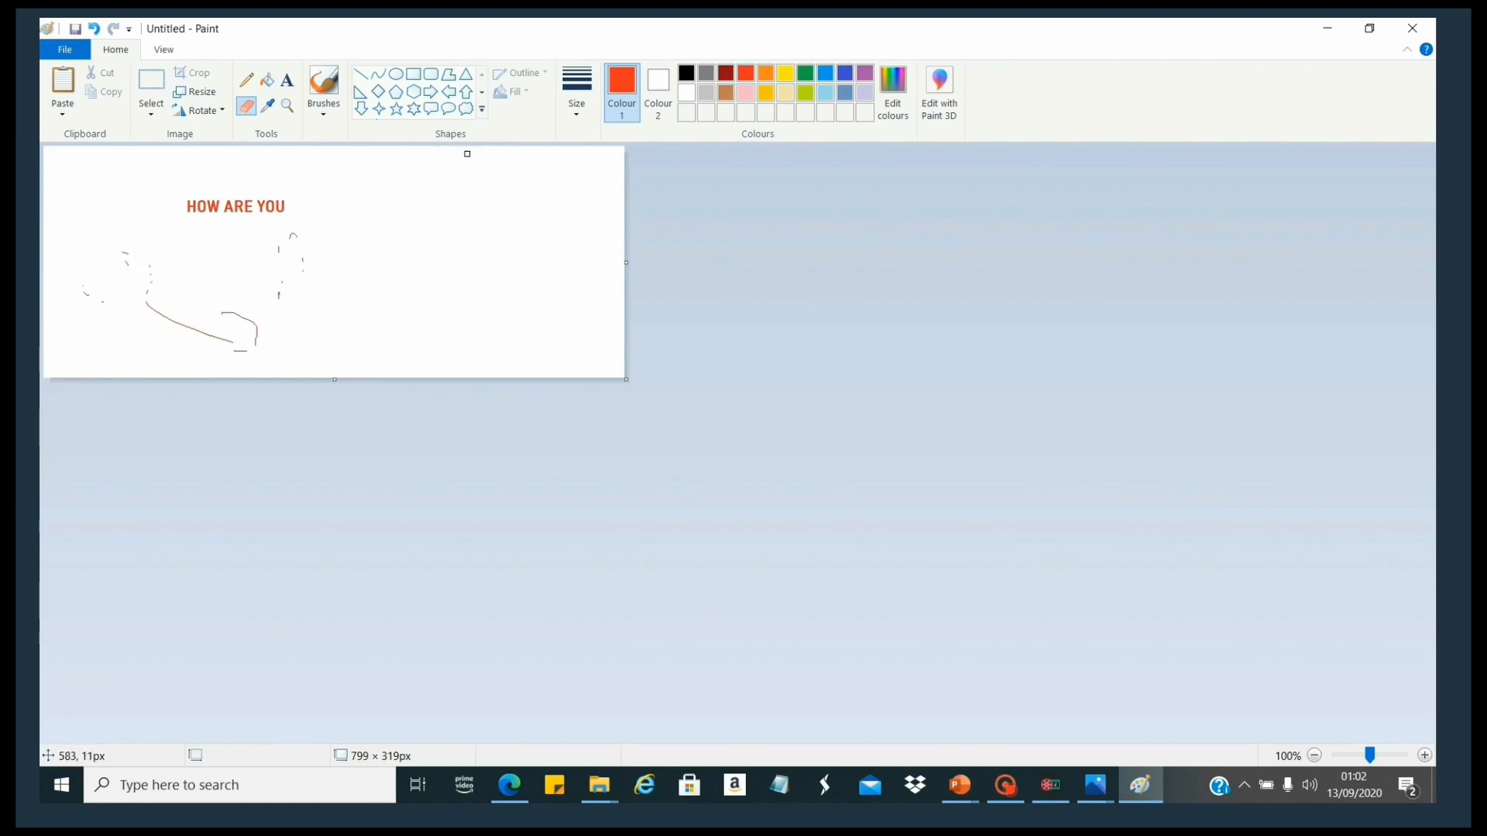
Draw an ellipse about 208 × 177 px beside the text, with a black outline and a brown fill.
left_click(396, 75)
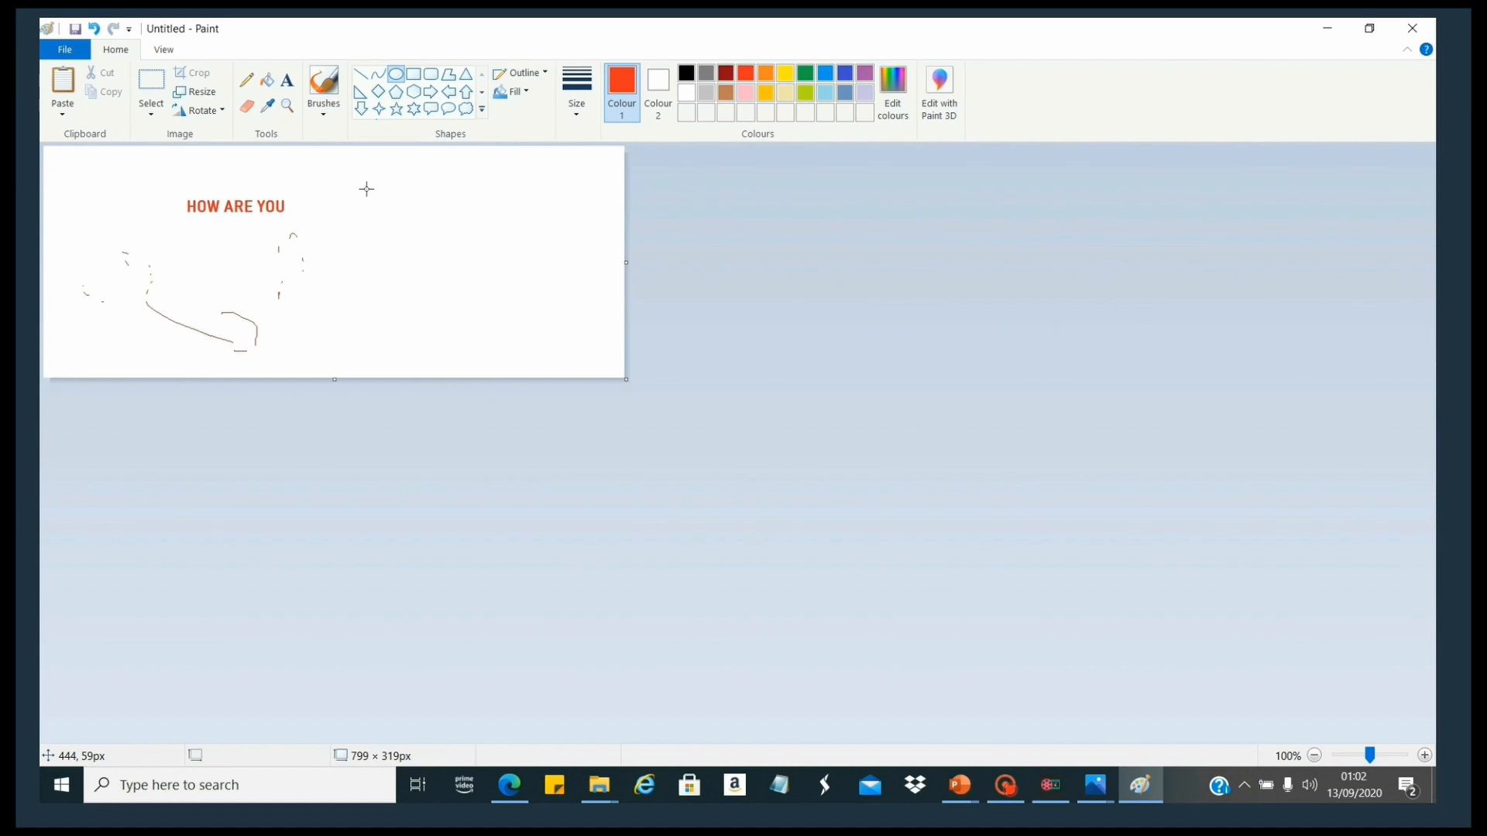
left_click_drag(366, 189, 517, 317)
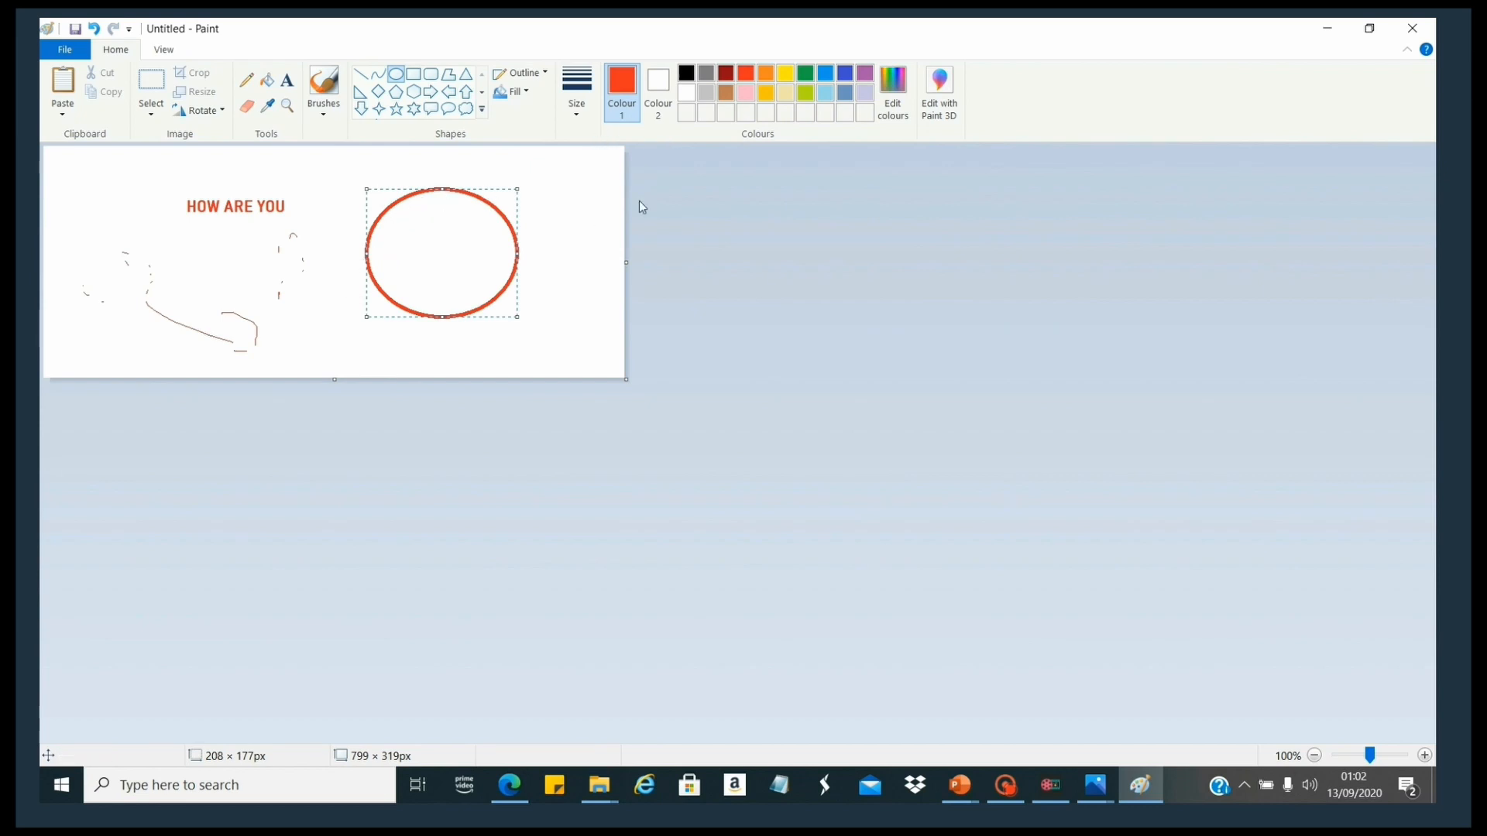
left_click(692, 80)
left_click(687, 75)
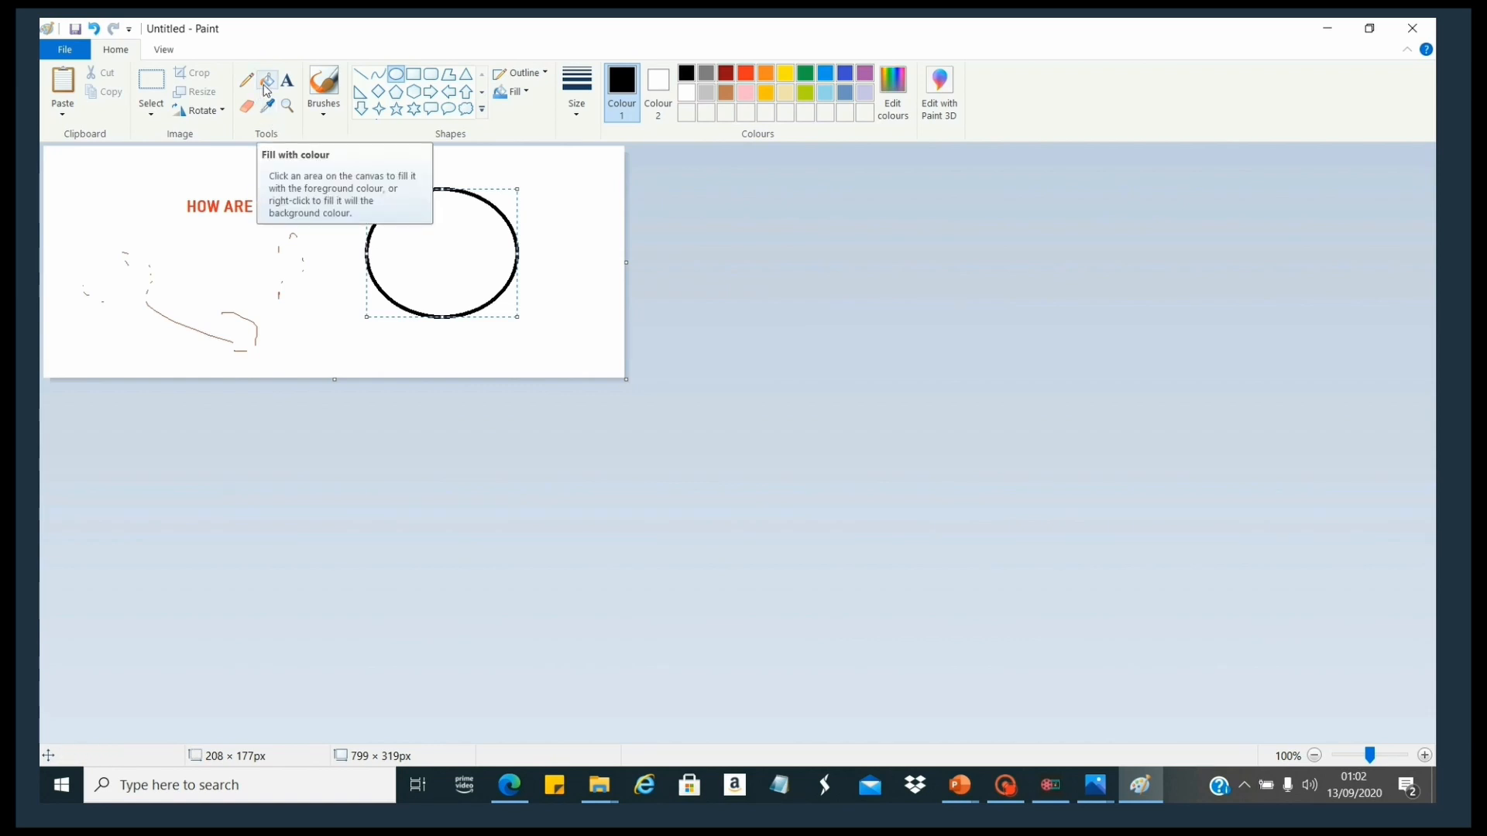
left_click(265, 84)
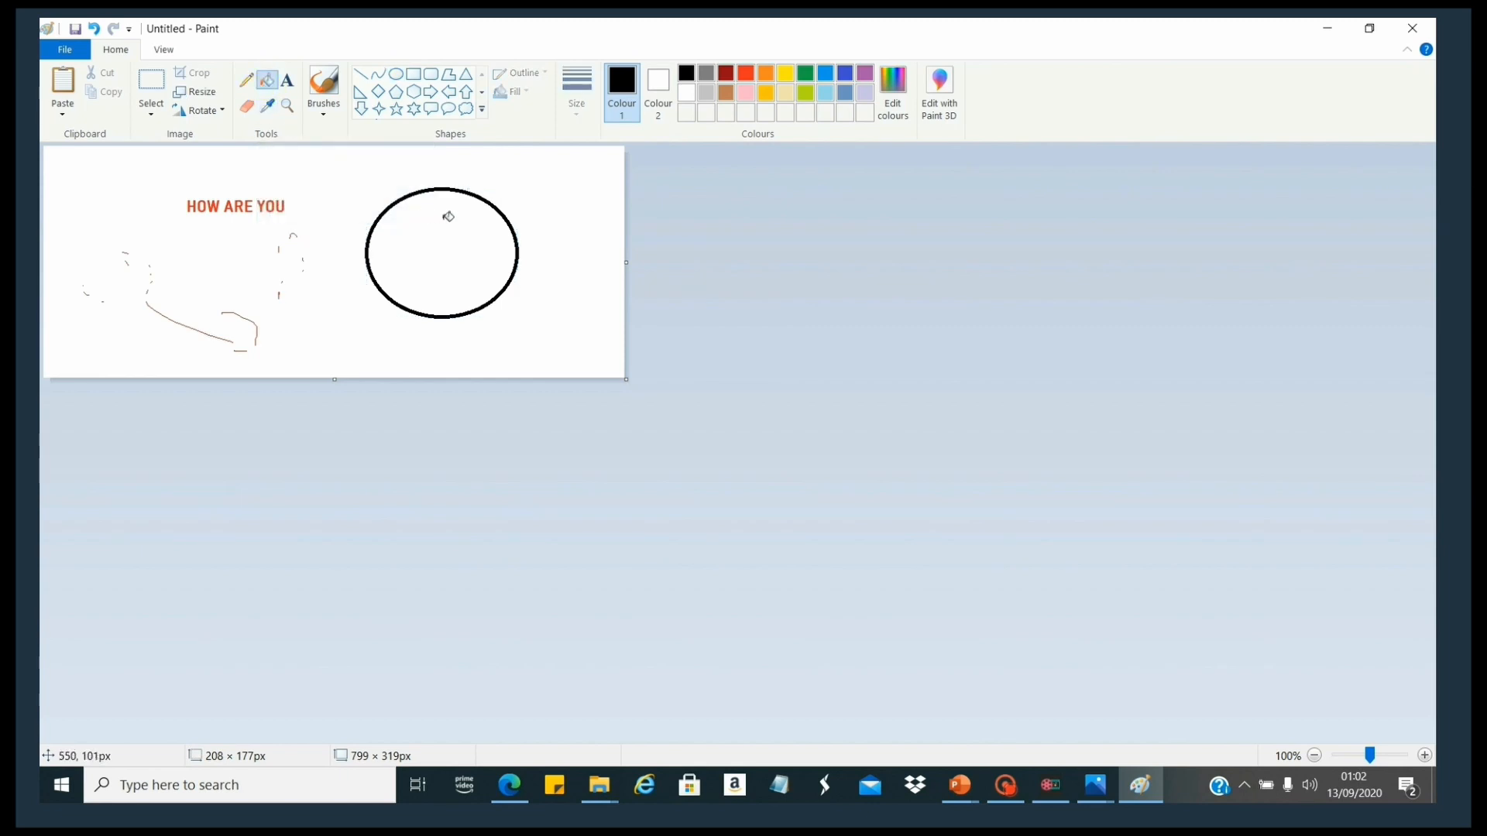
left_click(726, 93)
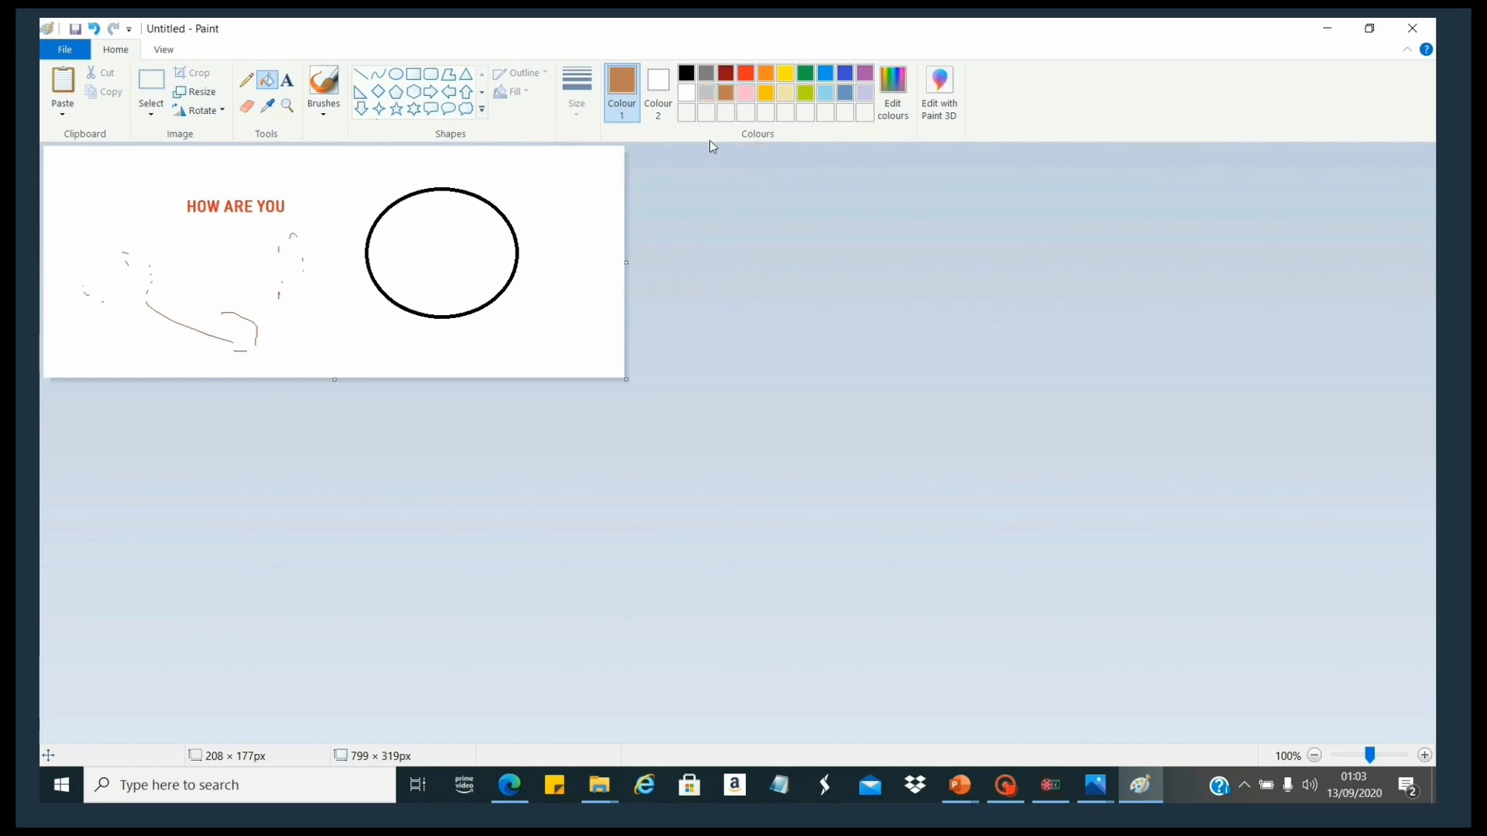
left_click(437, 224)
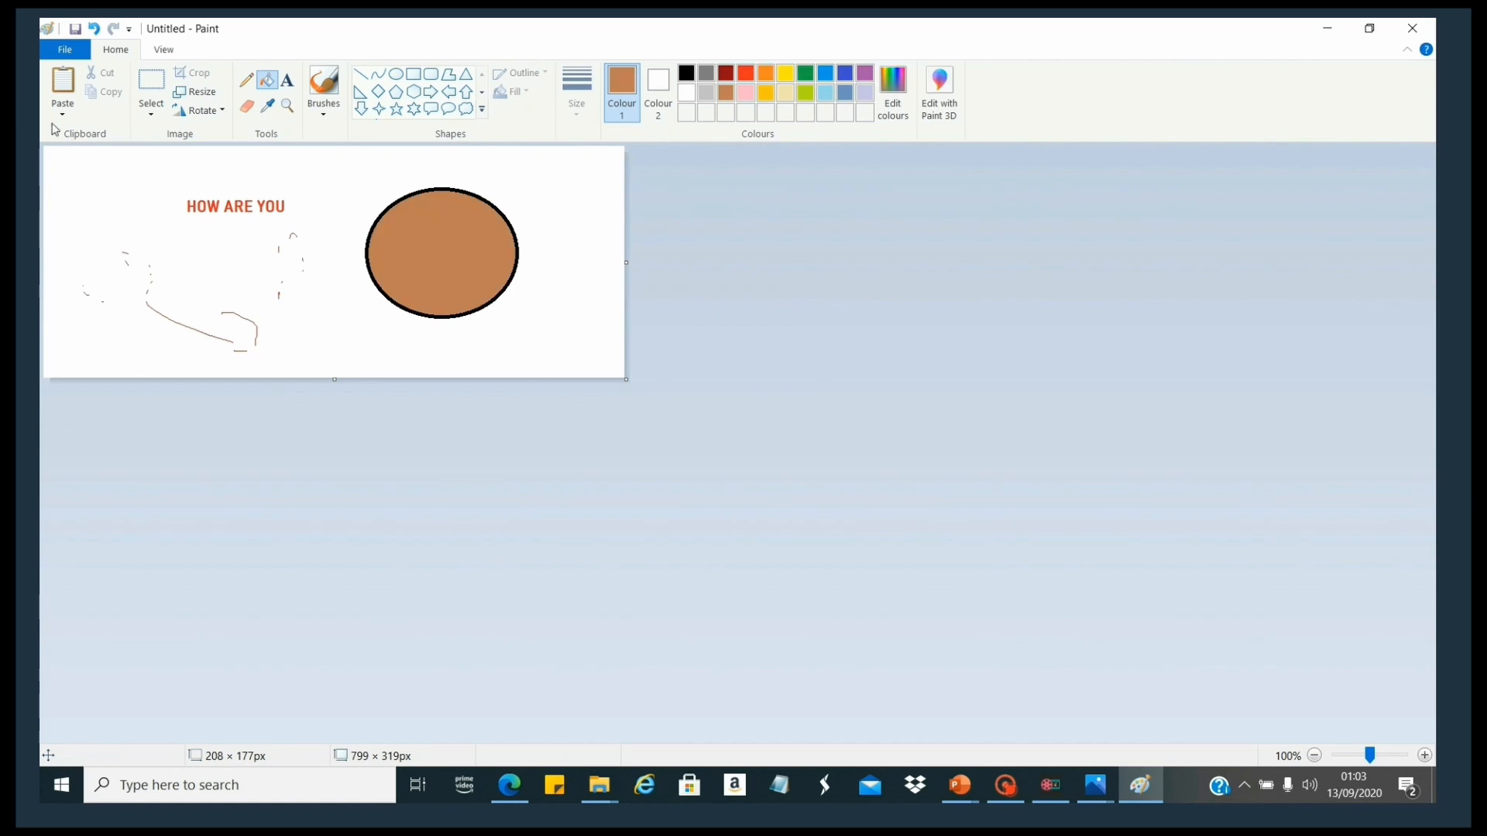
Crop the image to an area about 183 × 56 px around "HOW ARE YOU" and enlarge the canvas to about 382 × 176 px.
left_click(145, 94)
left_click_drag(165, 187, 299, 227)
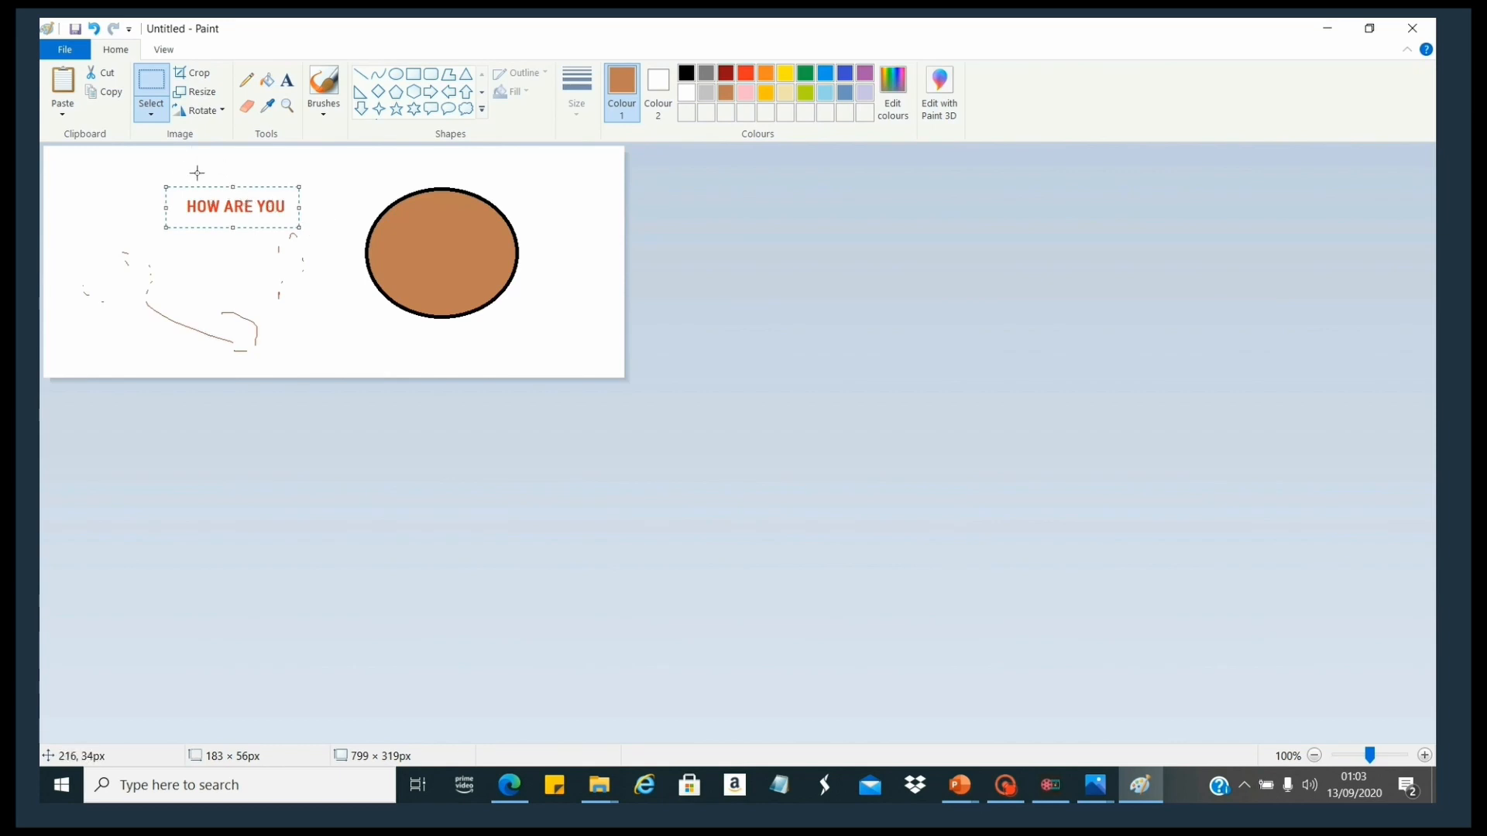
left_click(194, 75)
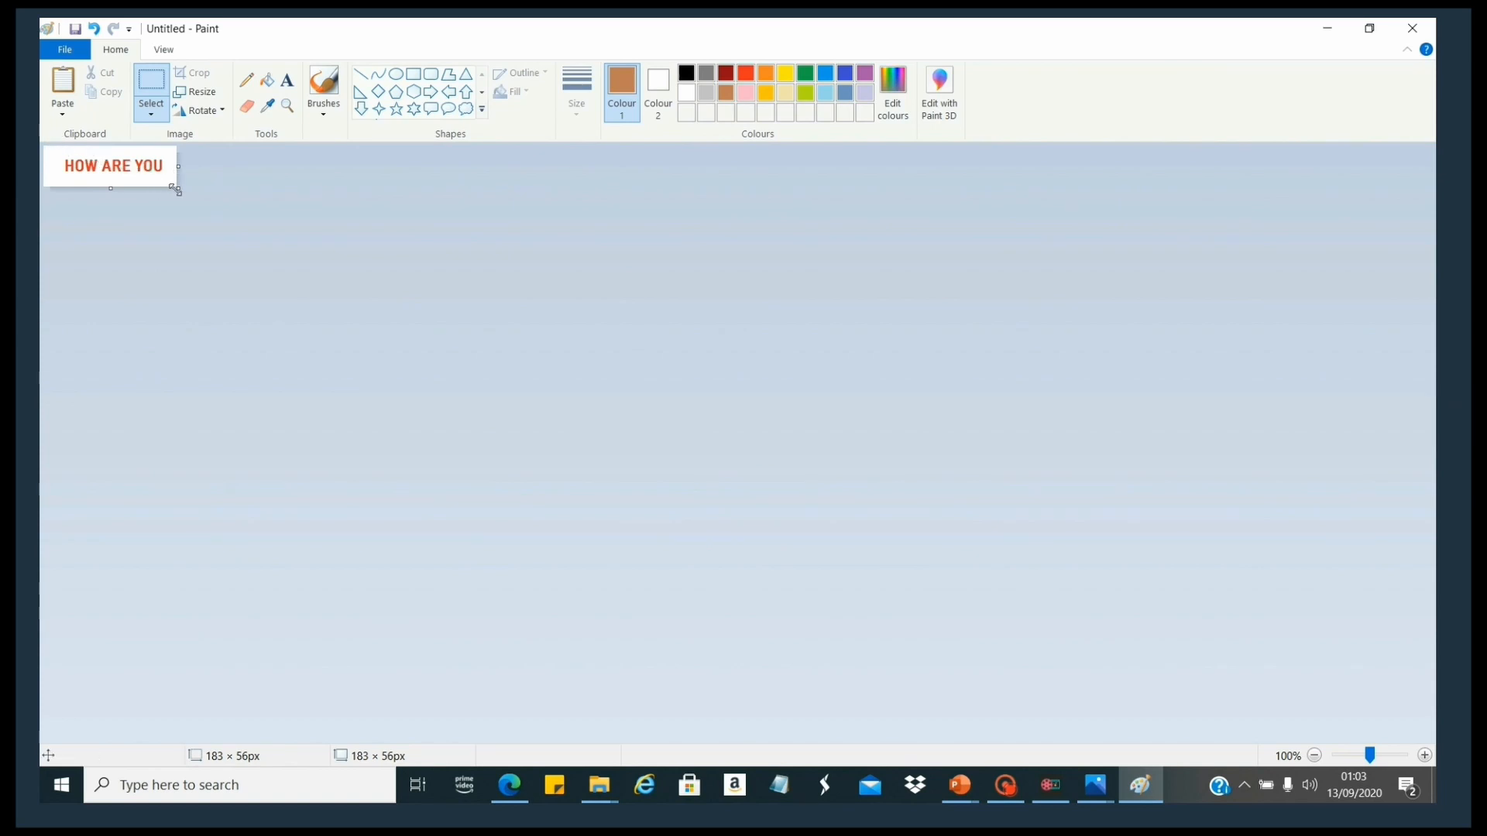
left_click_drag(177, 190, 323, 276)
Place a copy of the "HOW ARE YOU" text in the canvas's lower right area and stretch it to about 167 × 77 px.
left_click(152, 83)
left_click_drag(56, 153, 171, 181)
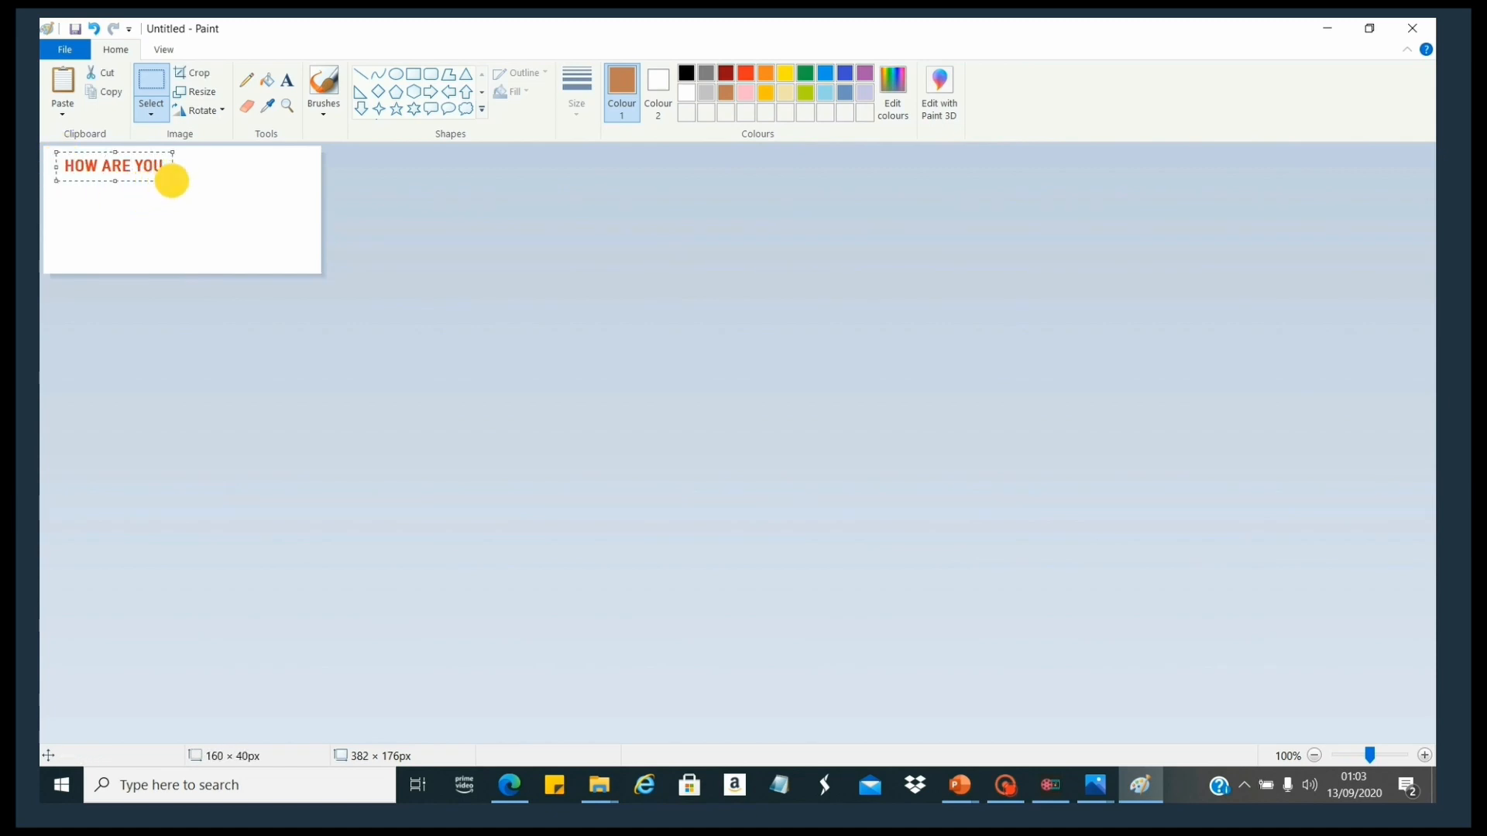
left_click(116, 93)
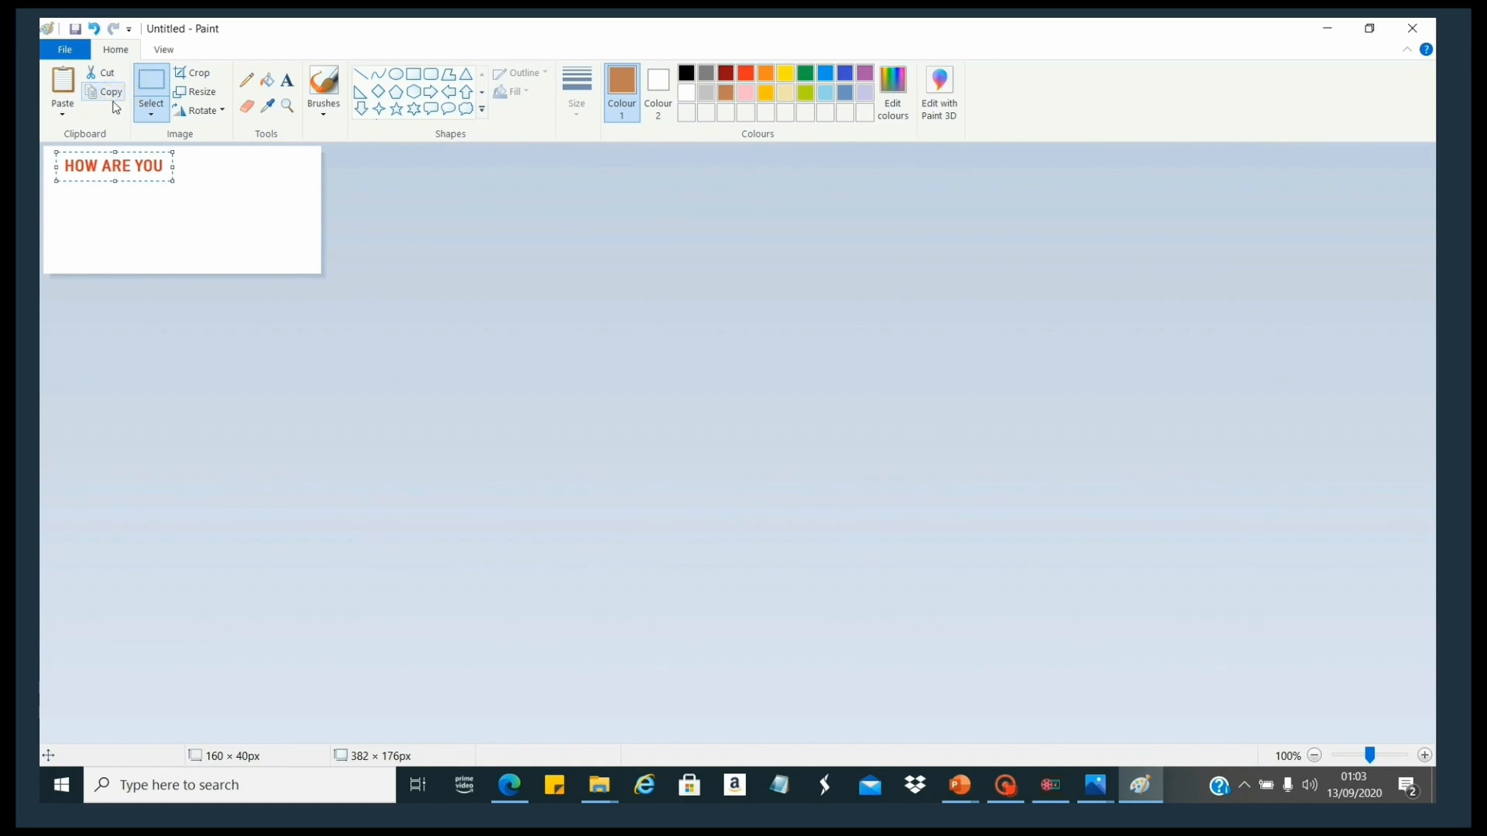
left_click(62, 85)
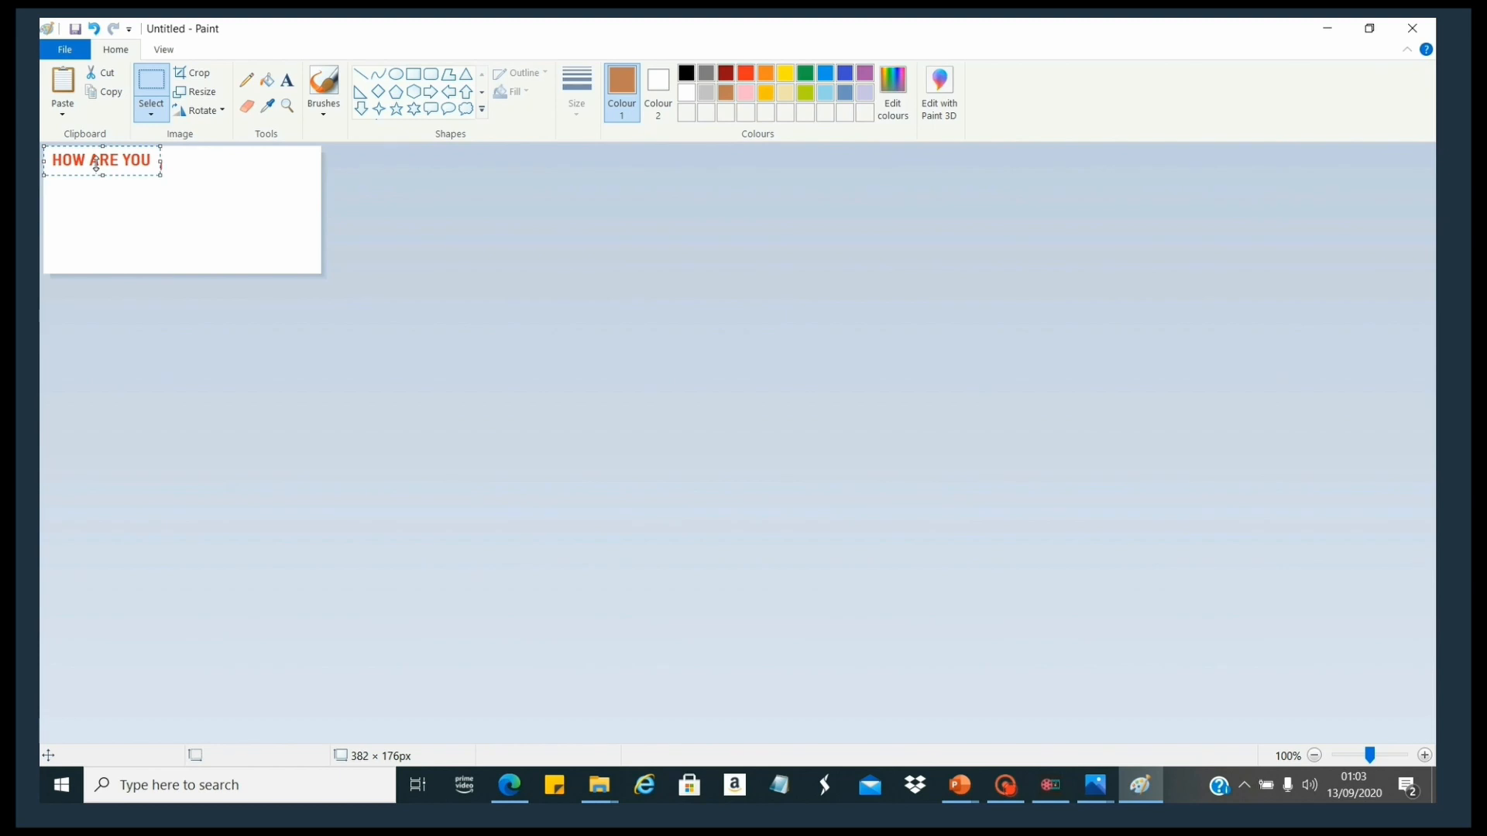
left_click_drag(44, 147, 102, 226)
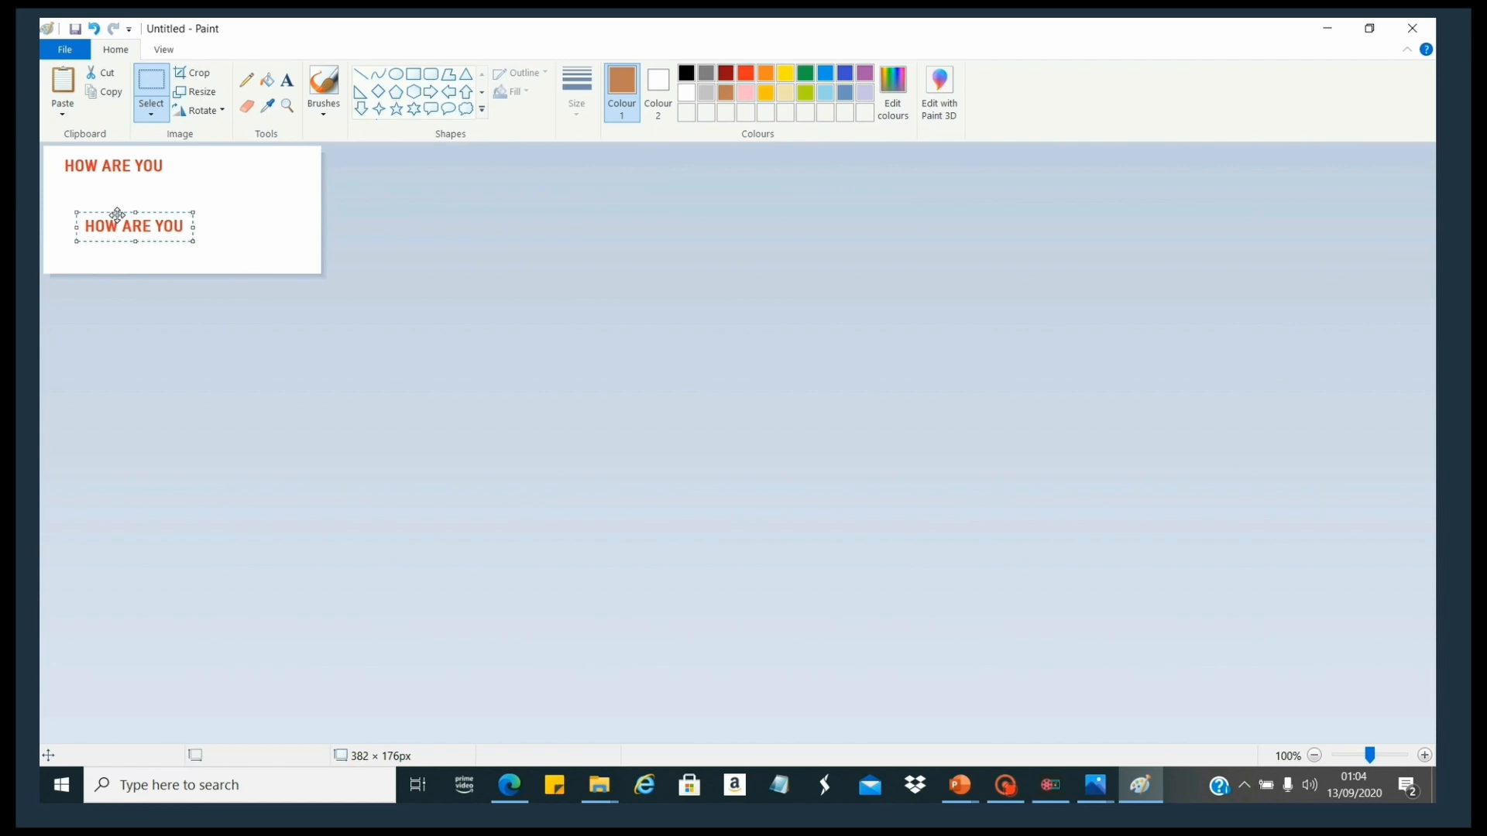
left_click_drag(117, 214, 223, 211)
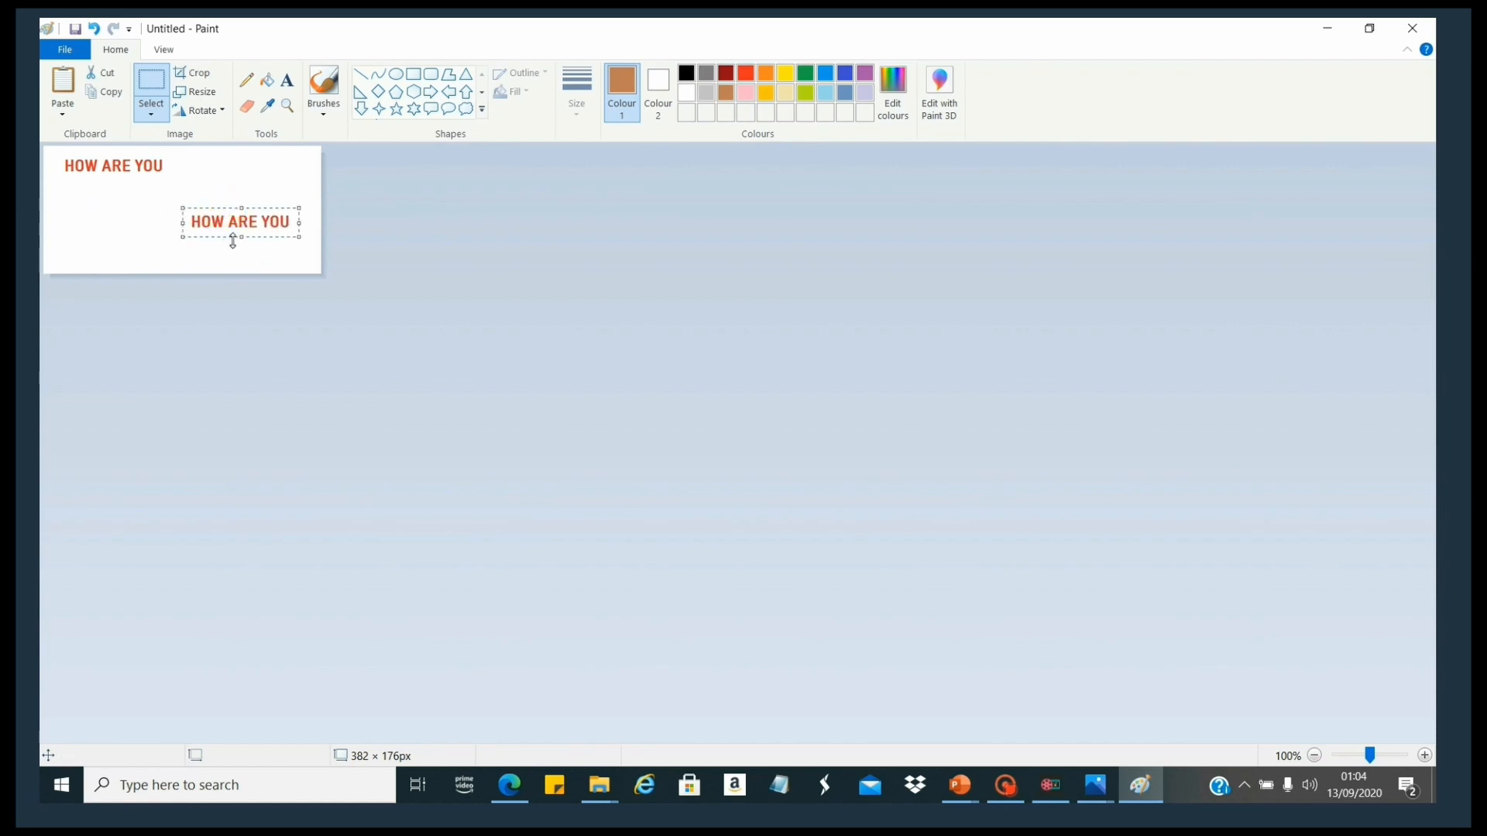
left_click(232, 223)
left_click_drag(295, 236, 303, 264)
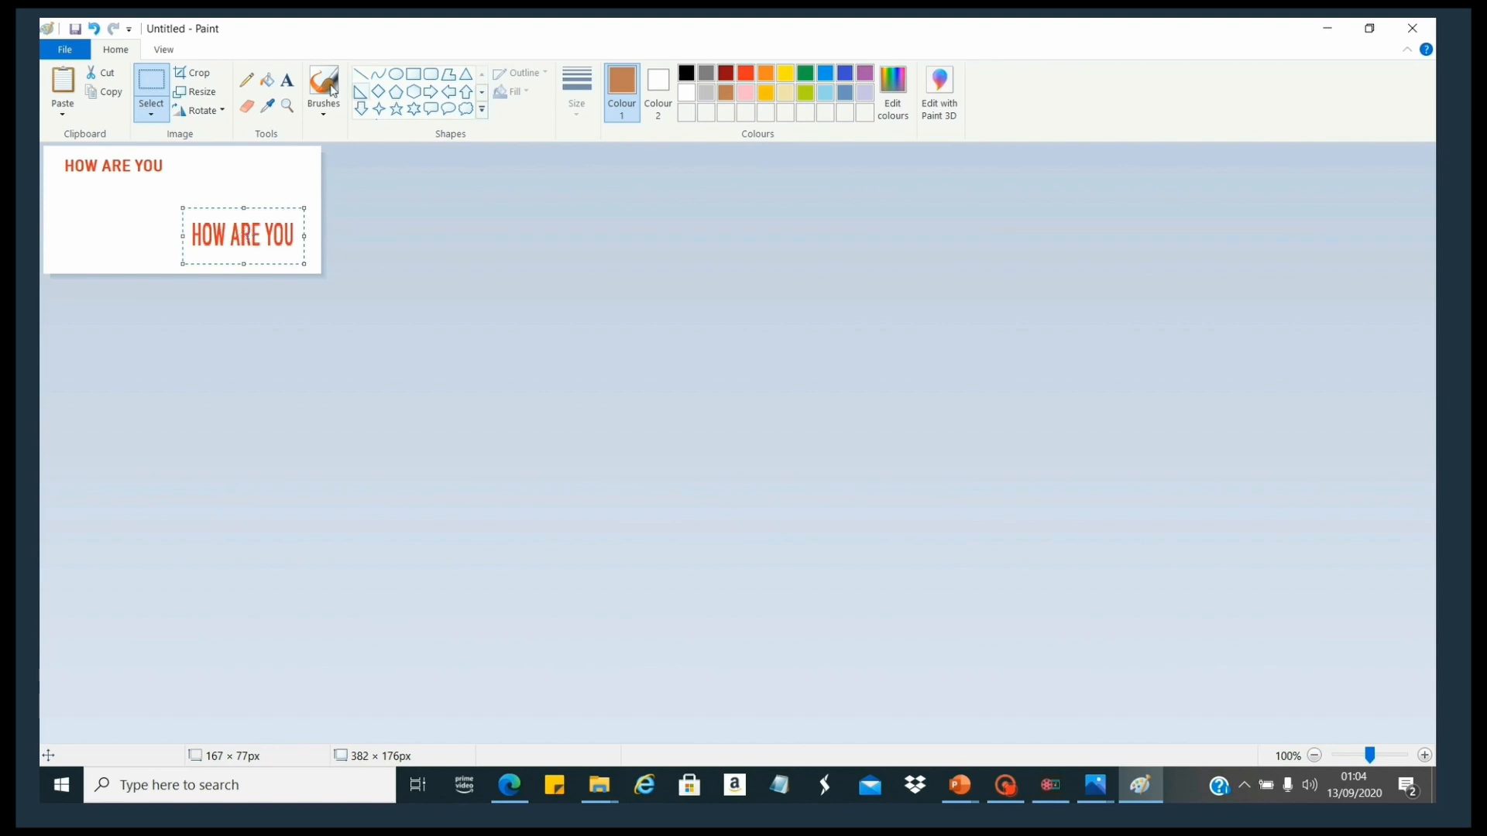
Try the view options by zooming to 200% and back to 100% and switching the gridlines and rulers on and off.
left_click(164, 51)
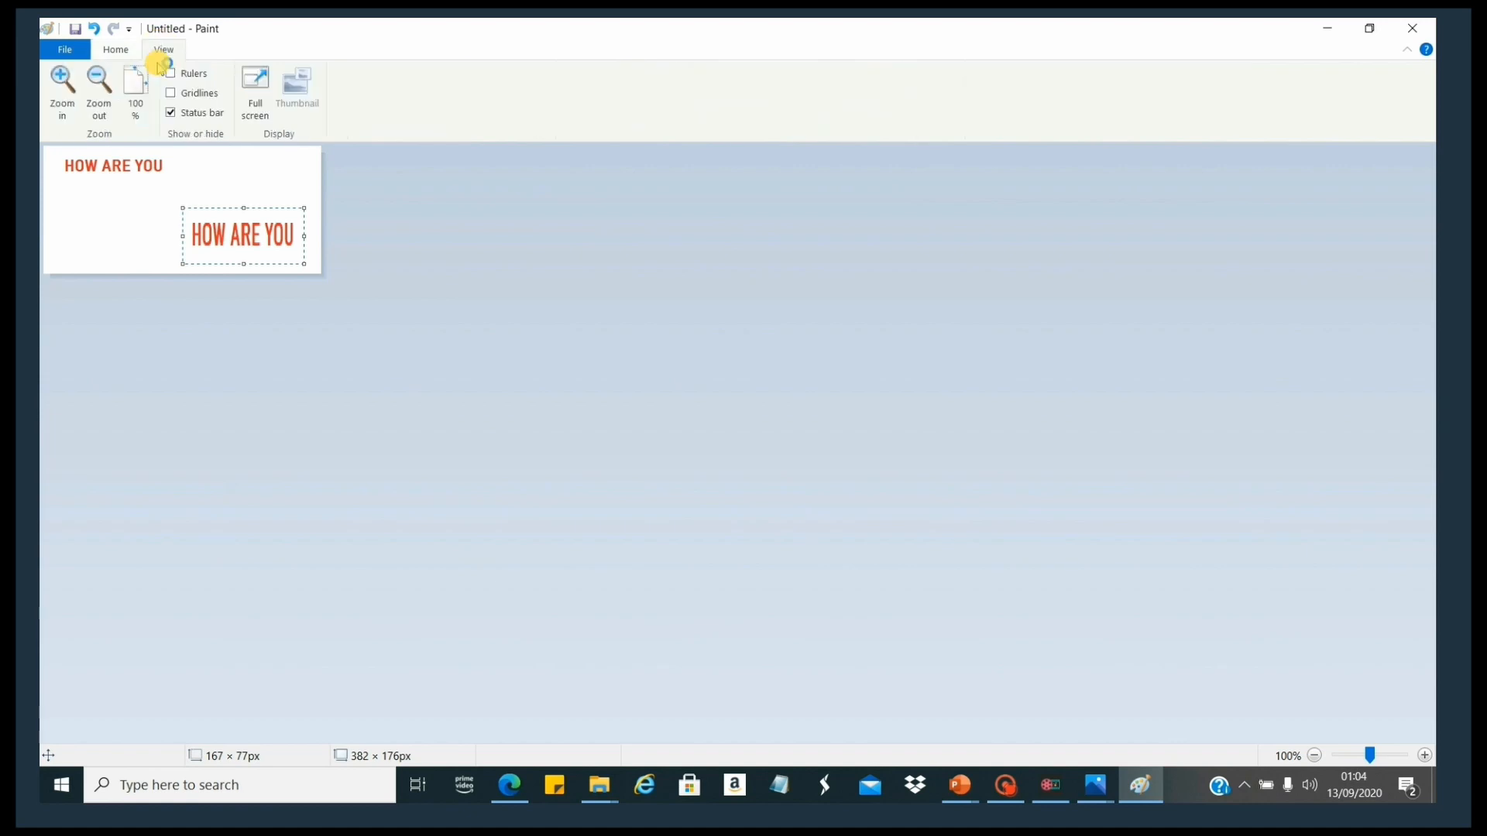
left_click(73, 96)
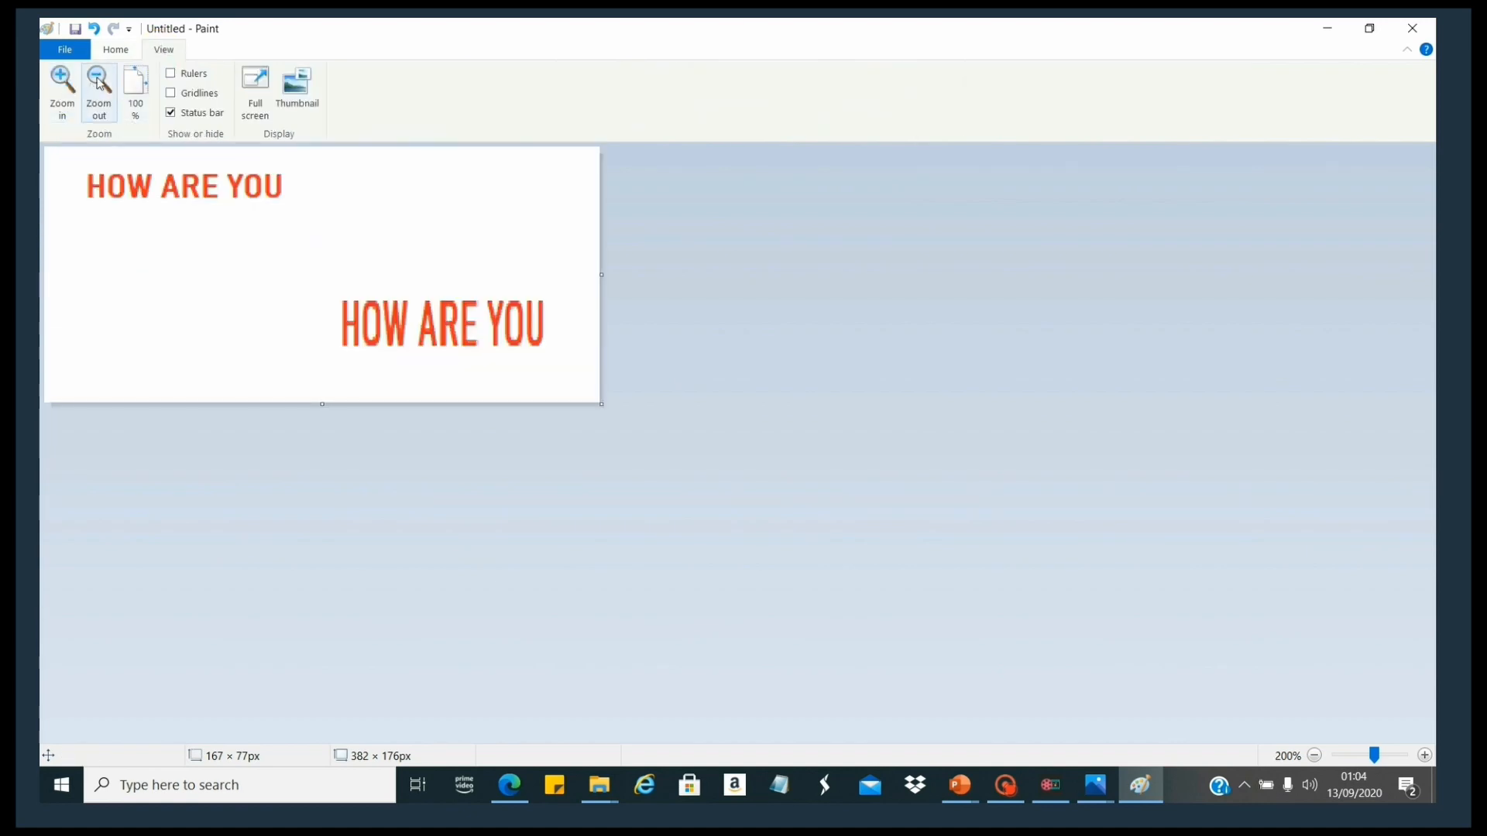
left_click(99, 86)
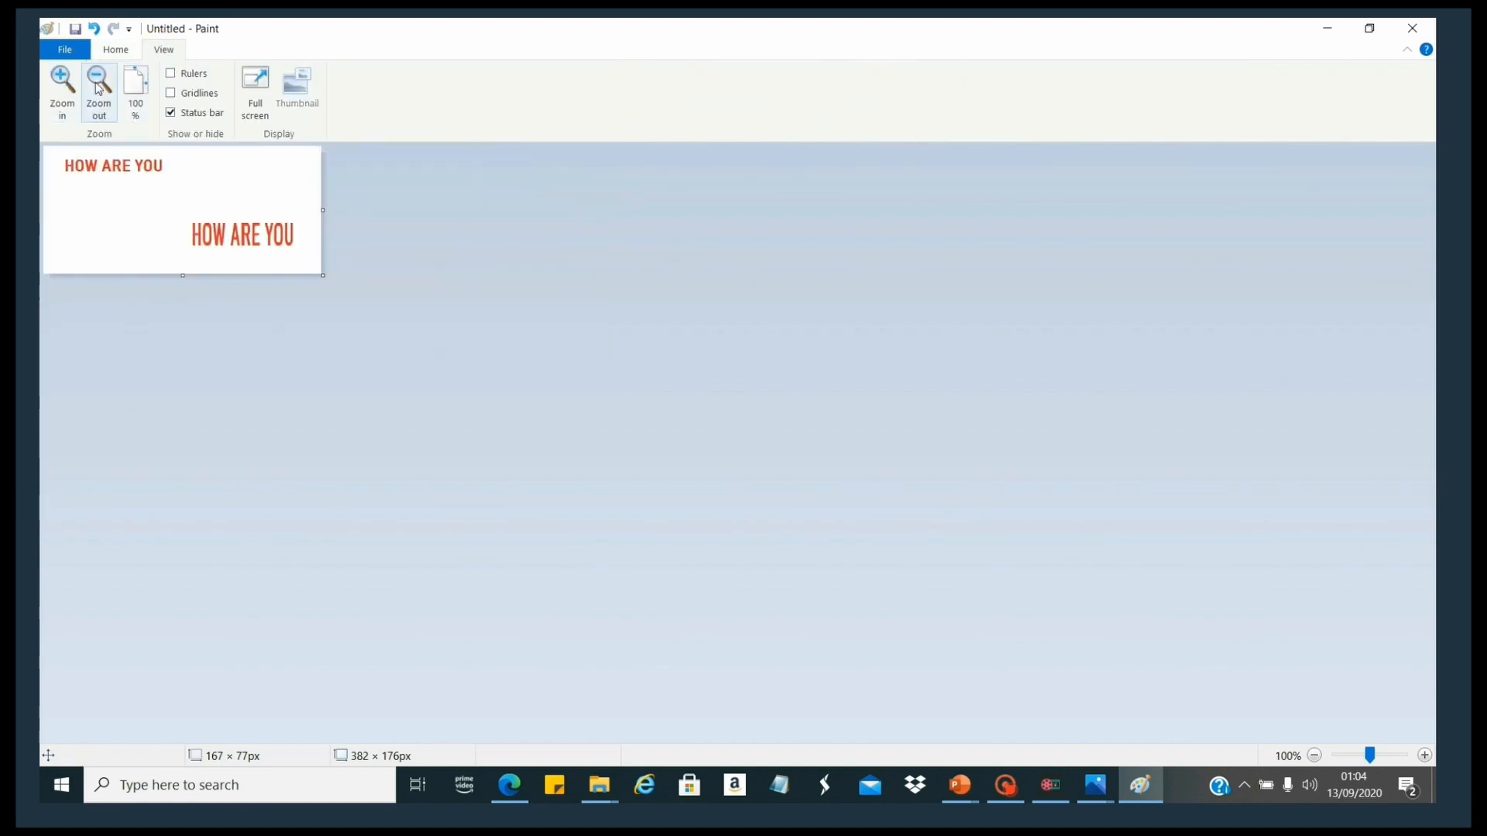
left_click(172, 93)
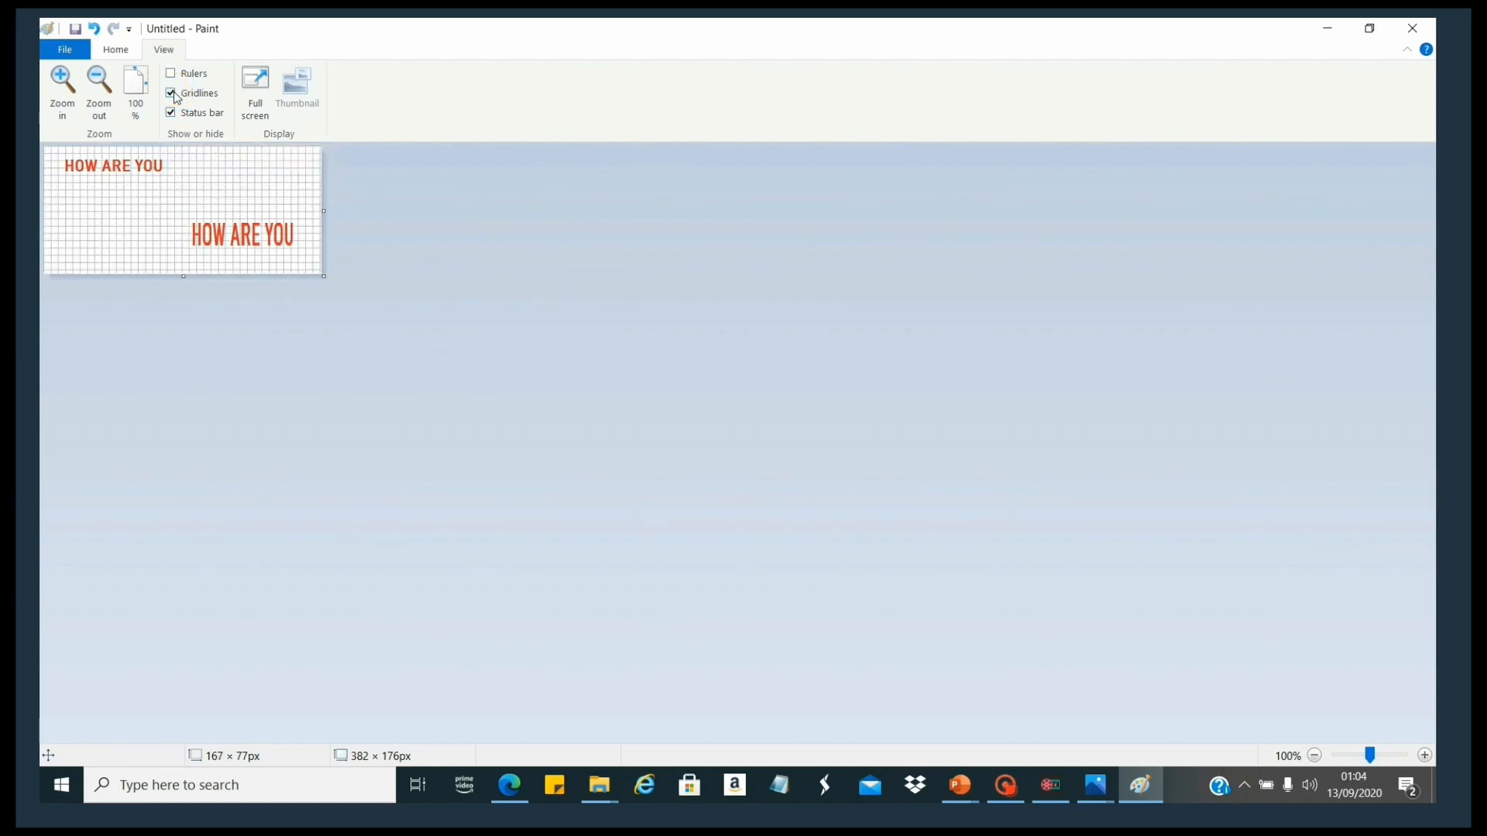
left_click(173, 92)
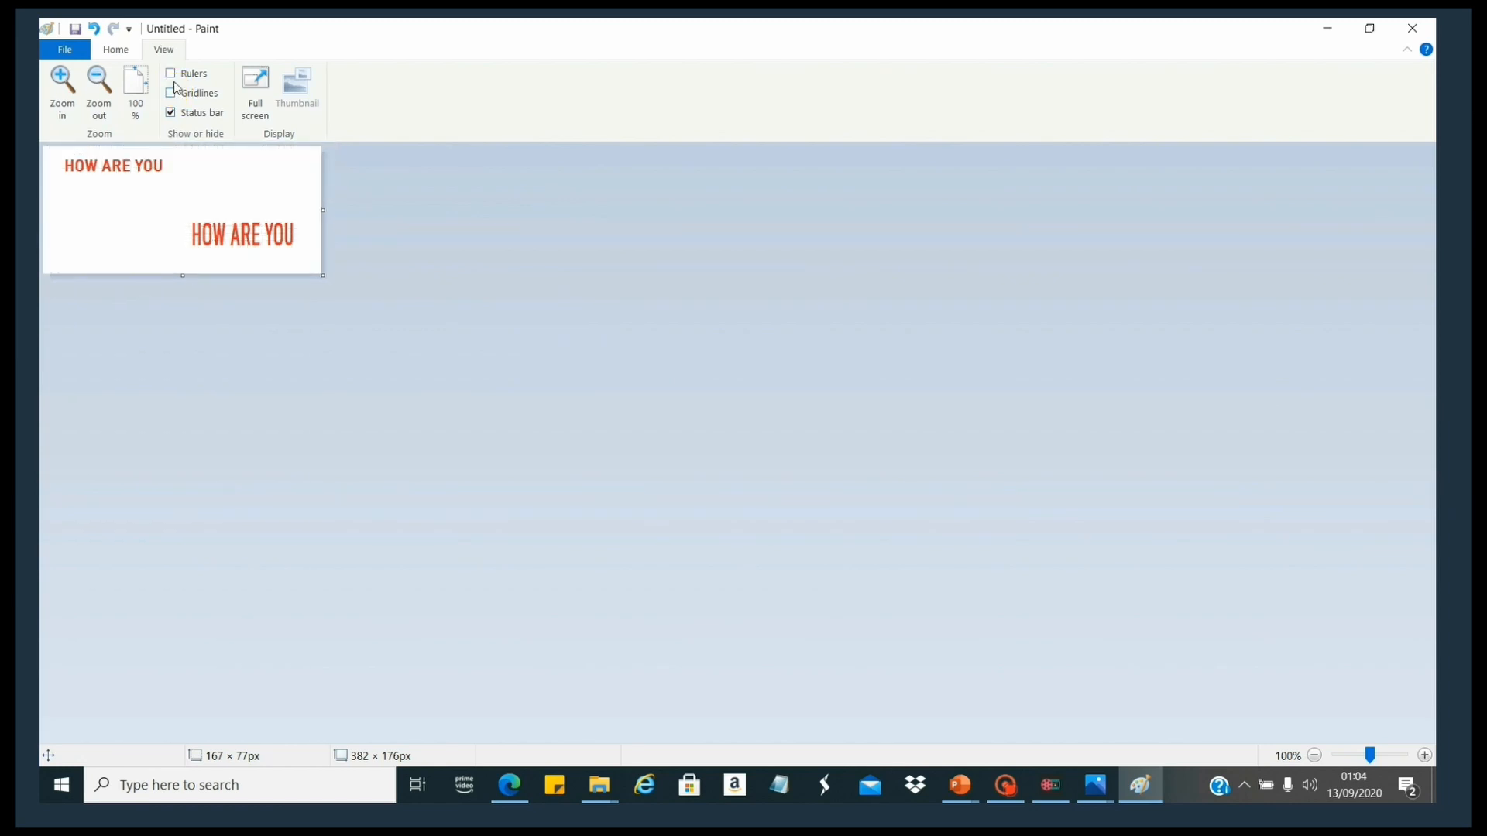
left_click(172, 75)
left_click(171, 74)
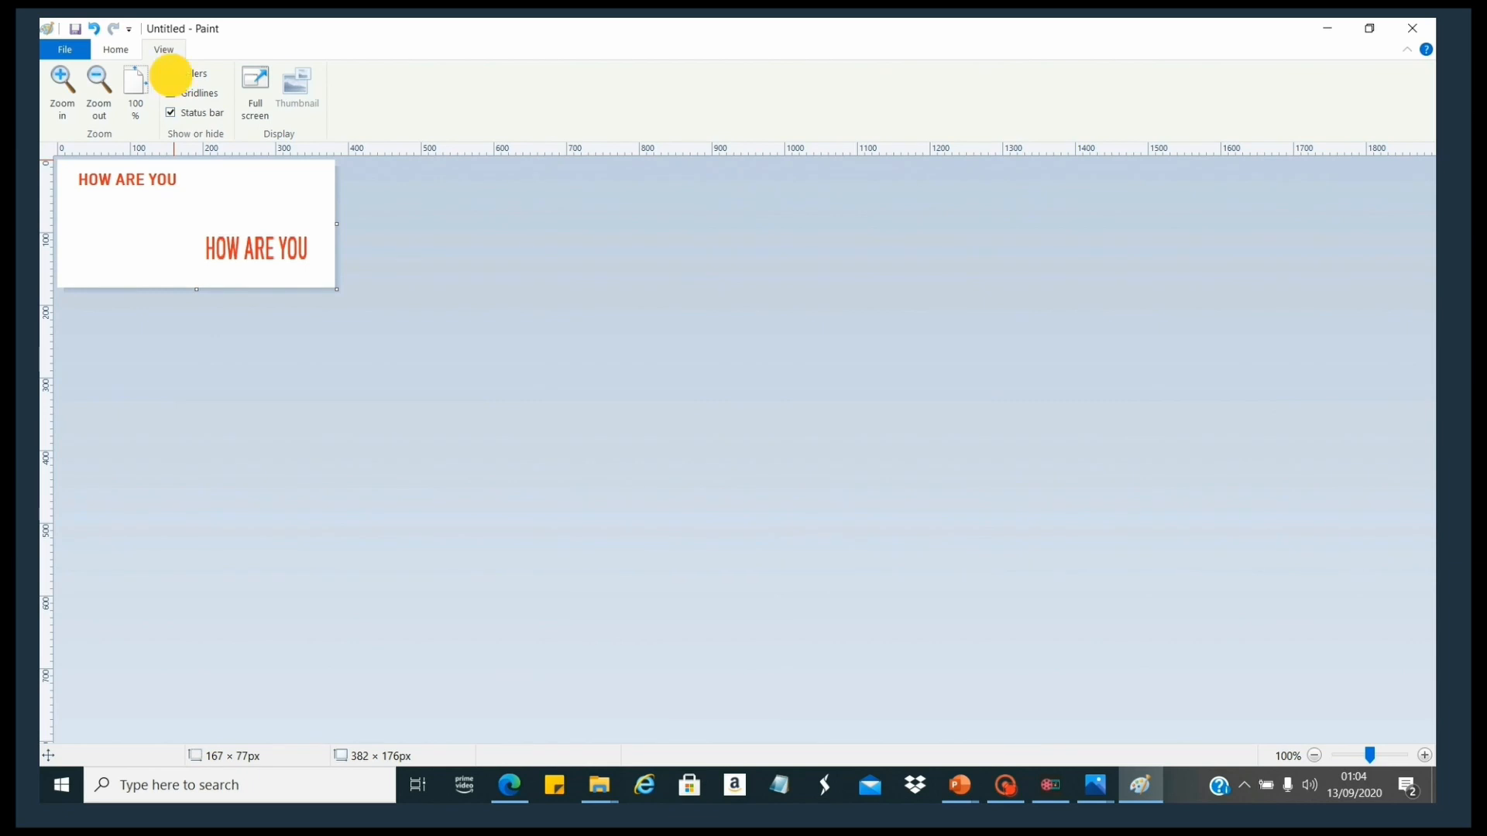
Widen the canvas to about 1177 × 176 px and draw a nearly horizontal brown line about 397 px long beside the text.
left_click(115, 52)
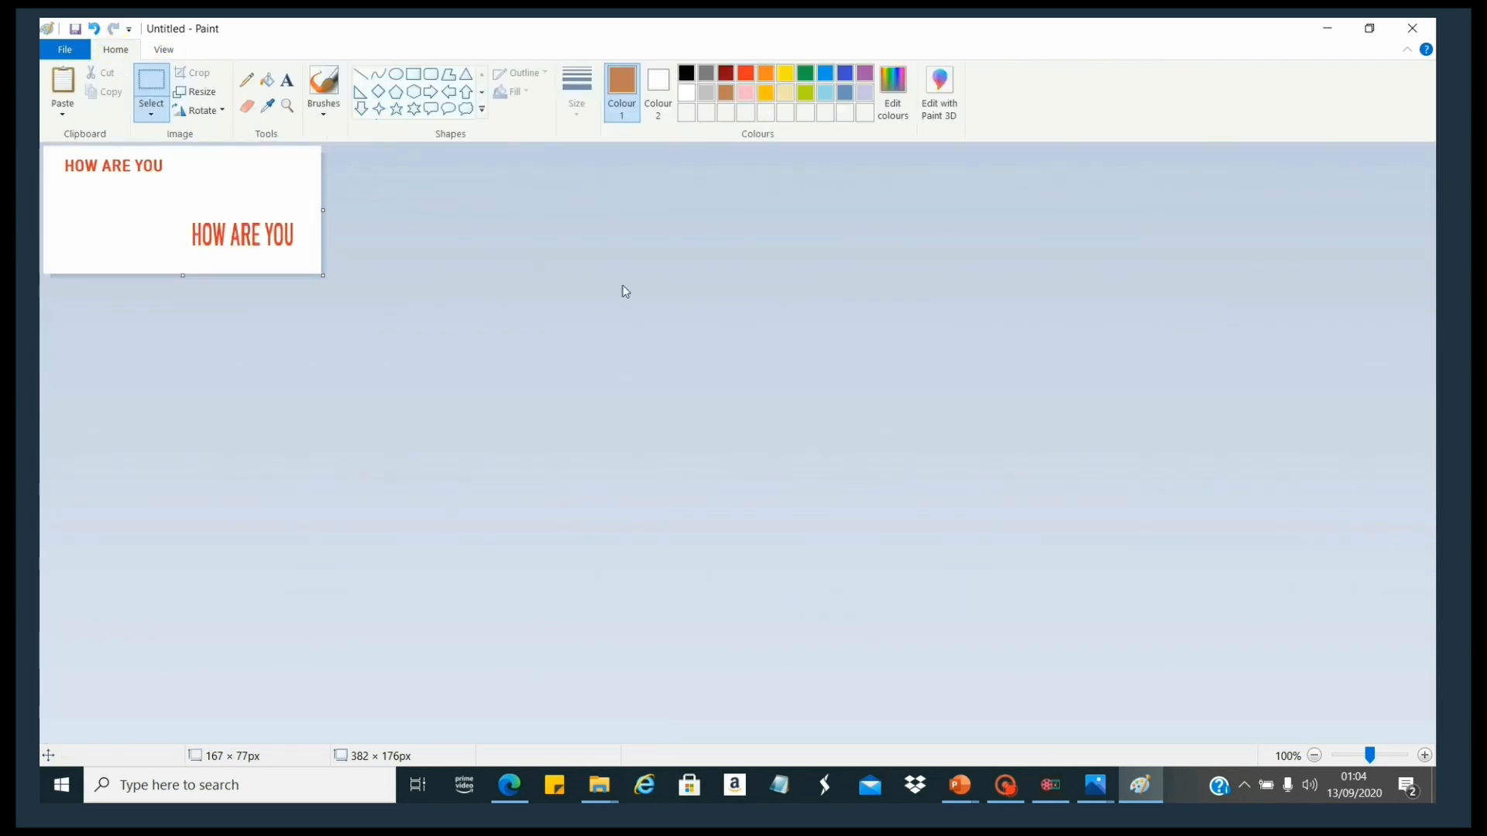
left_click_drag(328, 210, 898, 242)
left_click(362, 76)
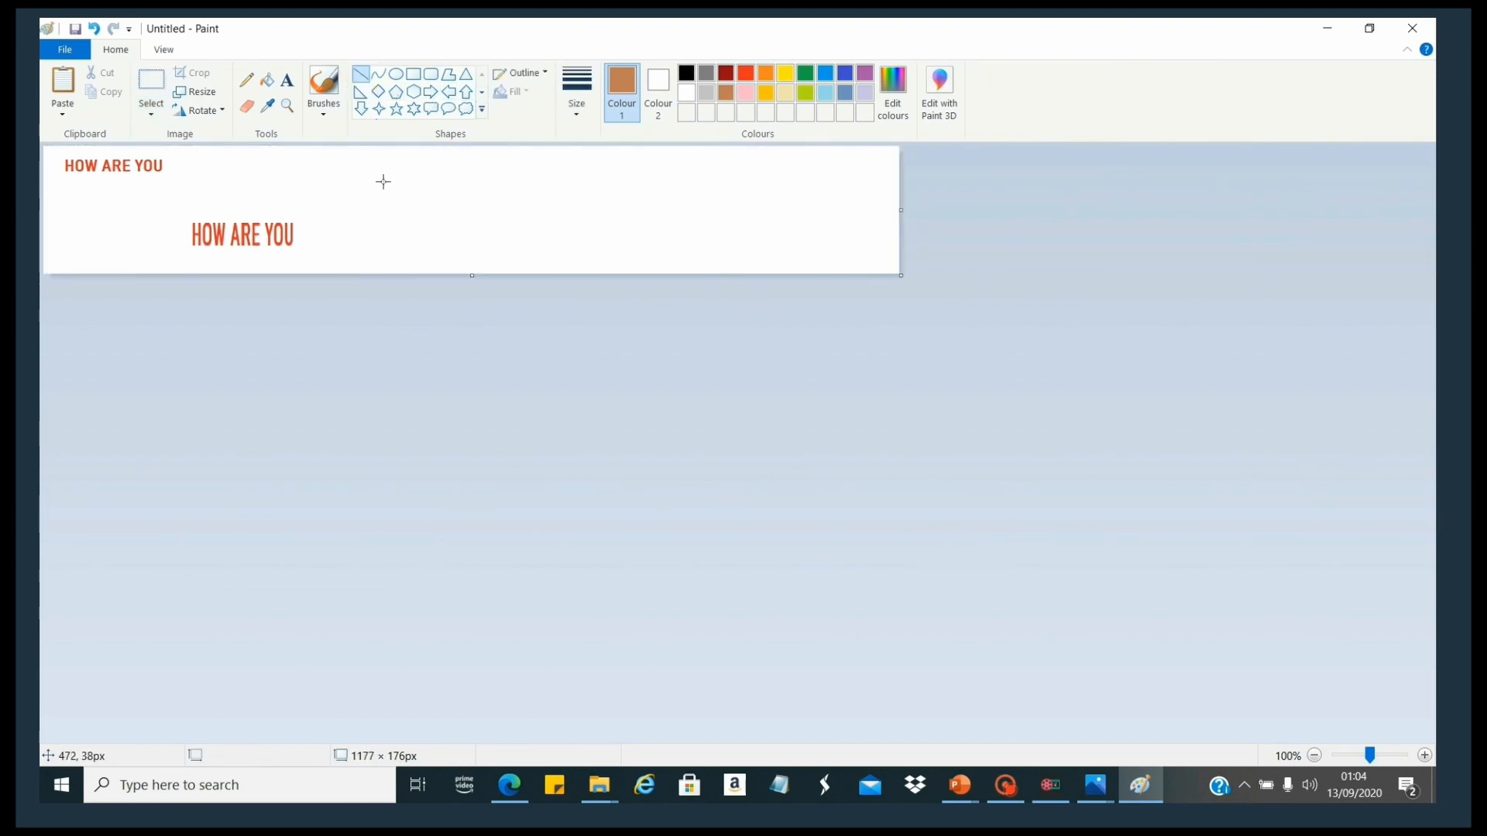
left_click_drag(362, 207, 650, 204)
Try the thinnest width on the brown line and set it to the thickest width.
left_click(579, 112)
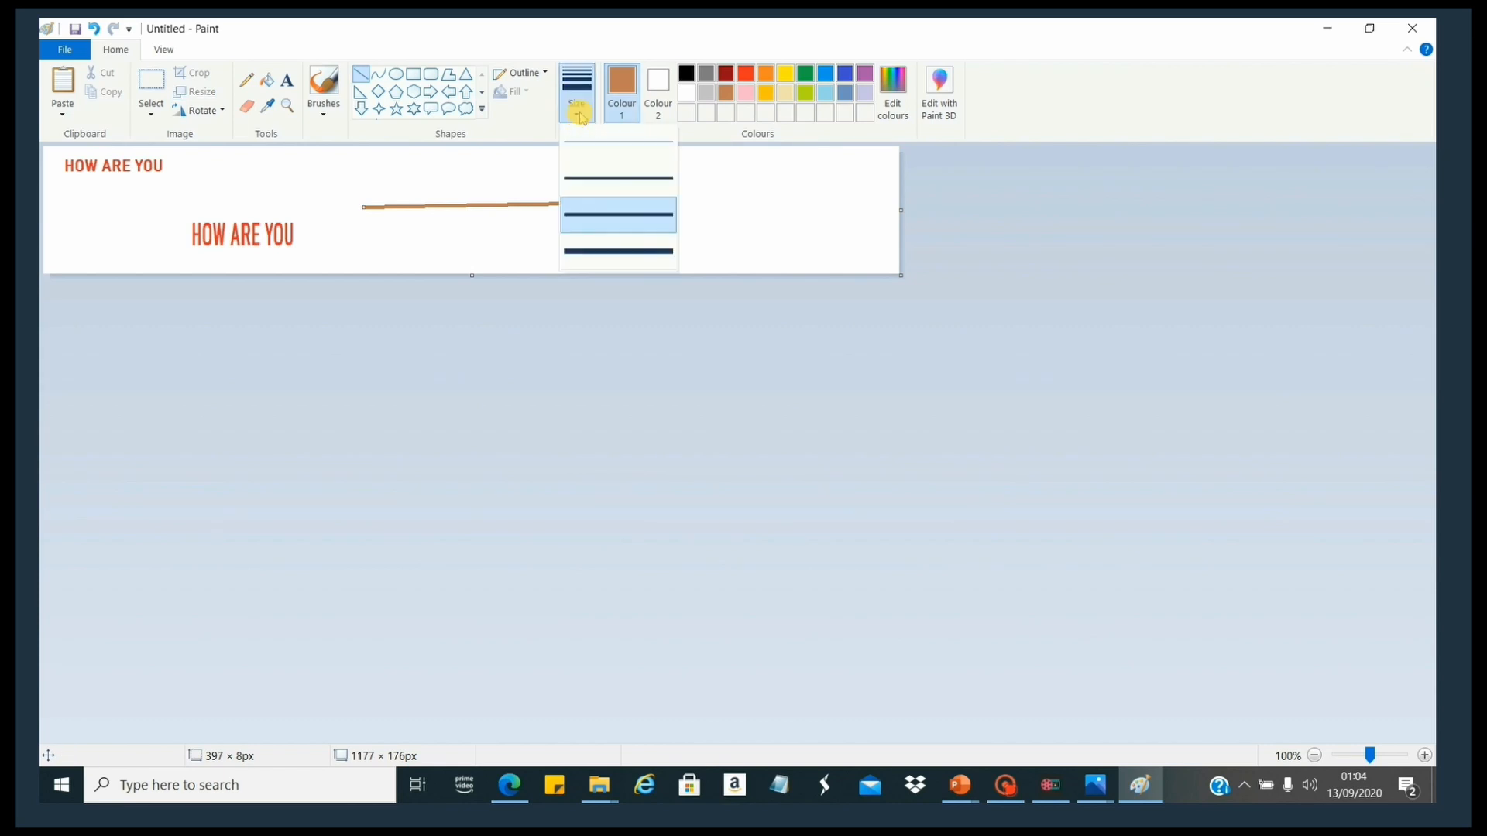
left_click(625, 149)
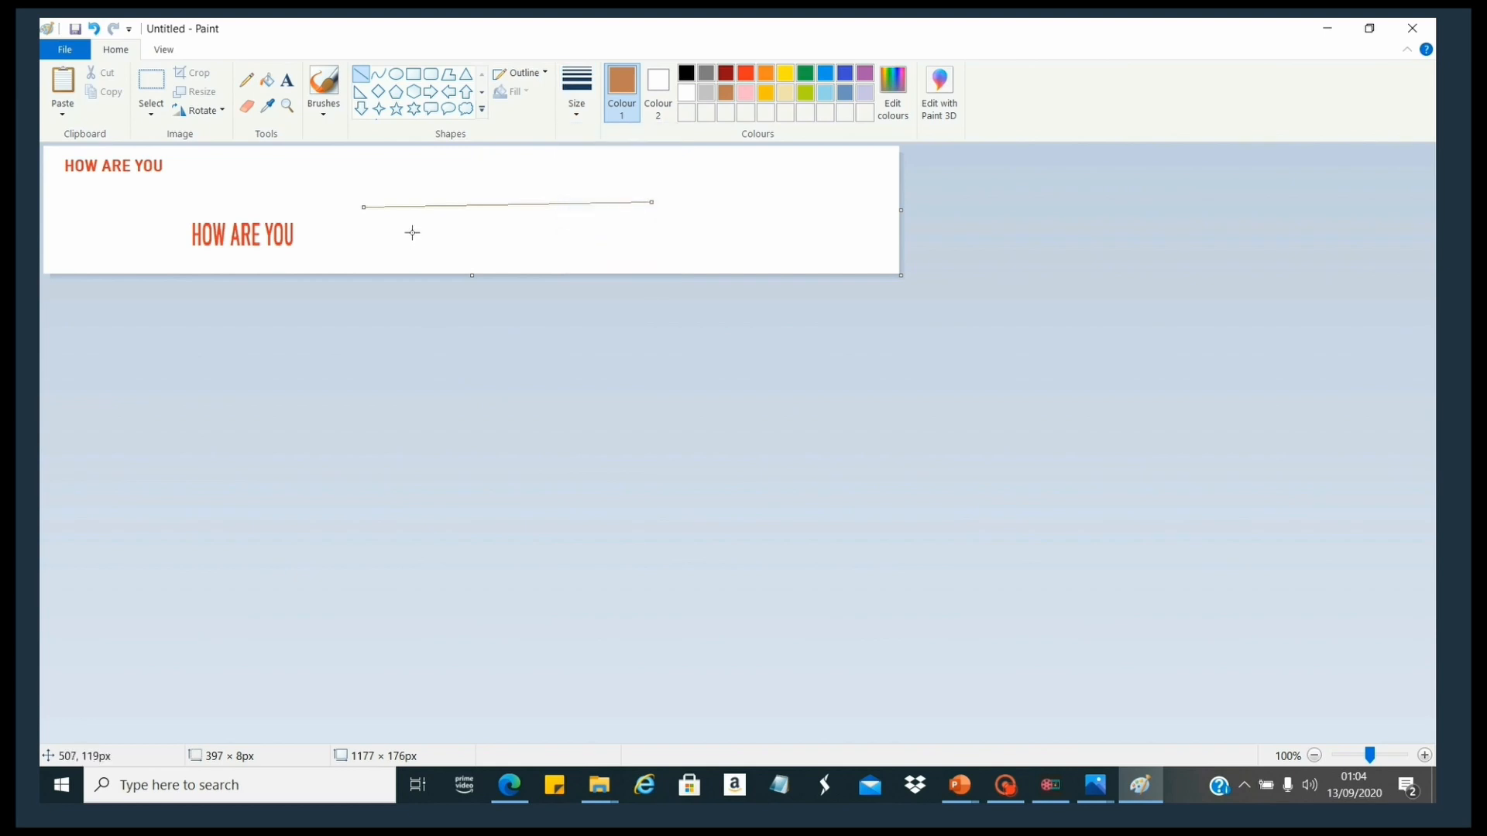
left_click(587, 120)
left_click(614, 252)
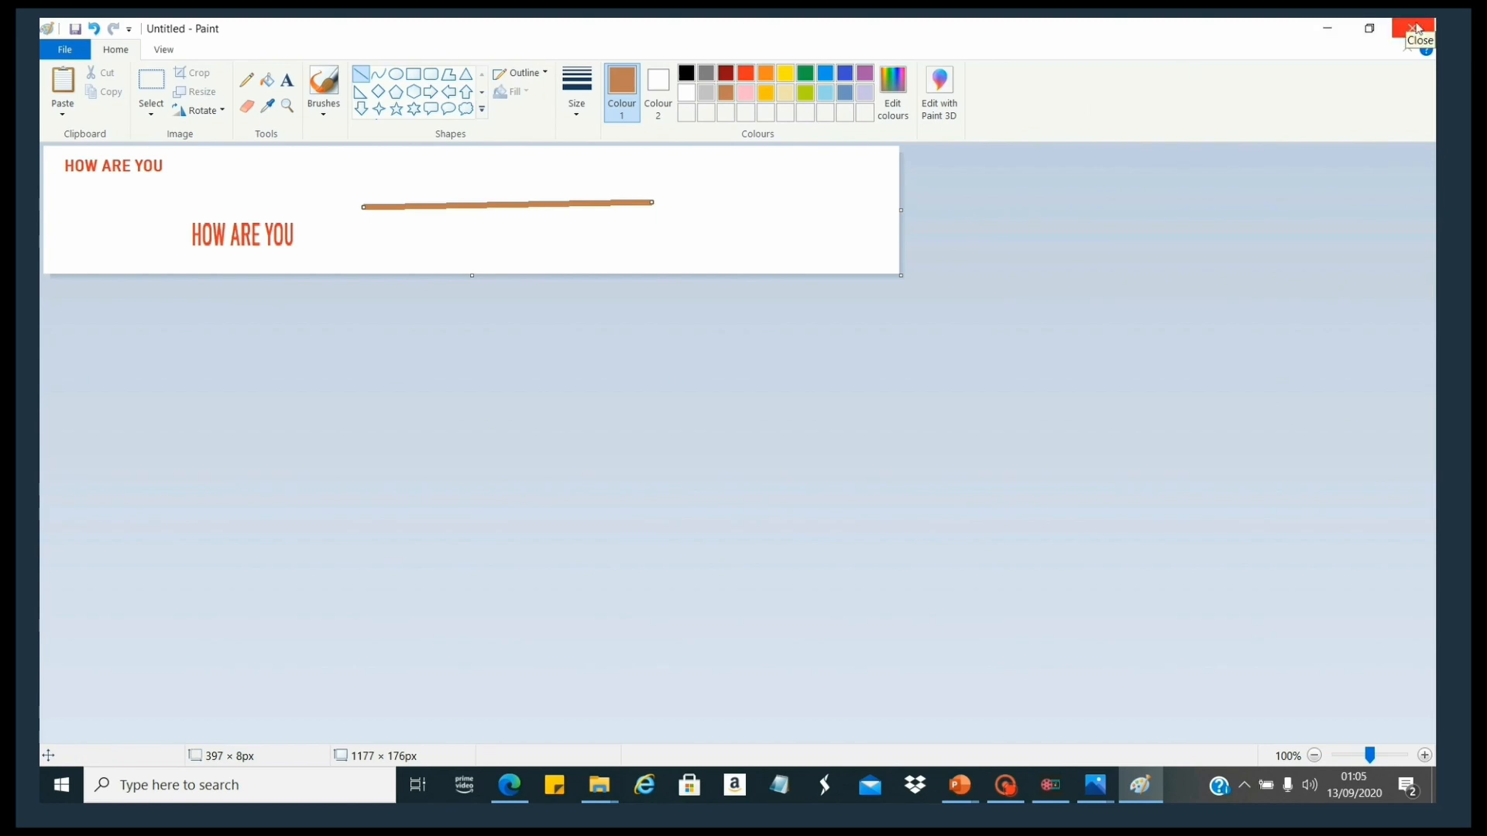
Switch to the computer Parts folder in File Explorer.
left_click(599, 783)
left_click(650, 713)
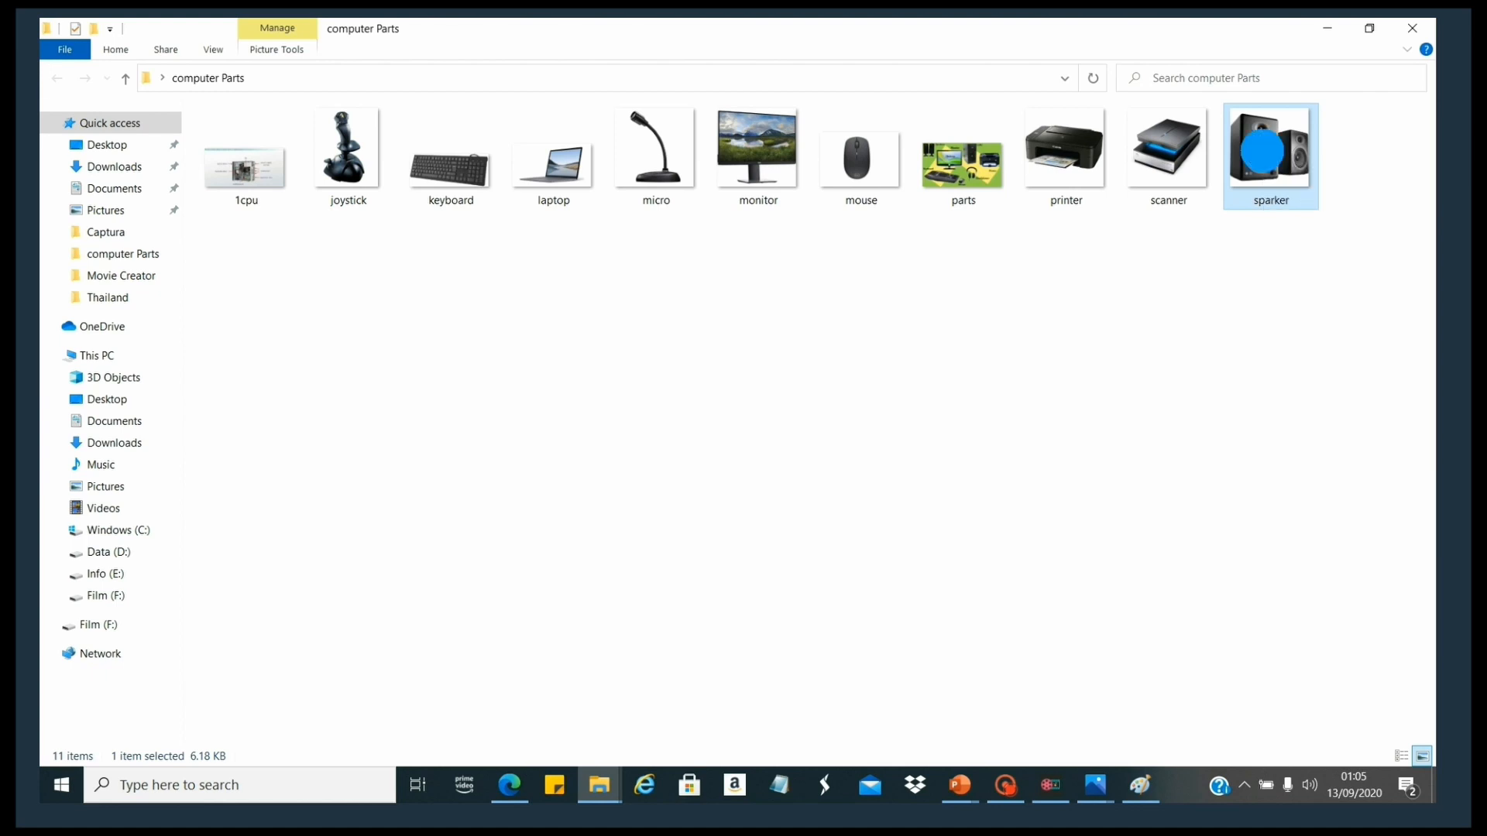
Open the sparker picture from the computer Parts folder in Paint.
right_click(1262, 141)
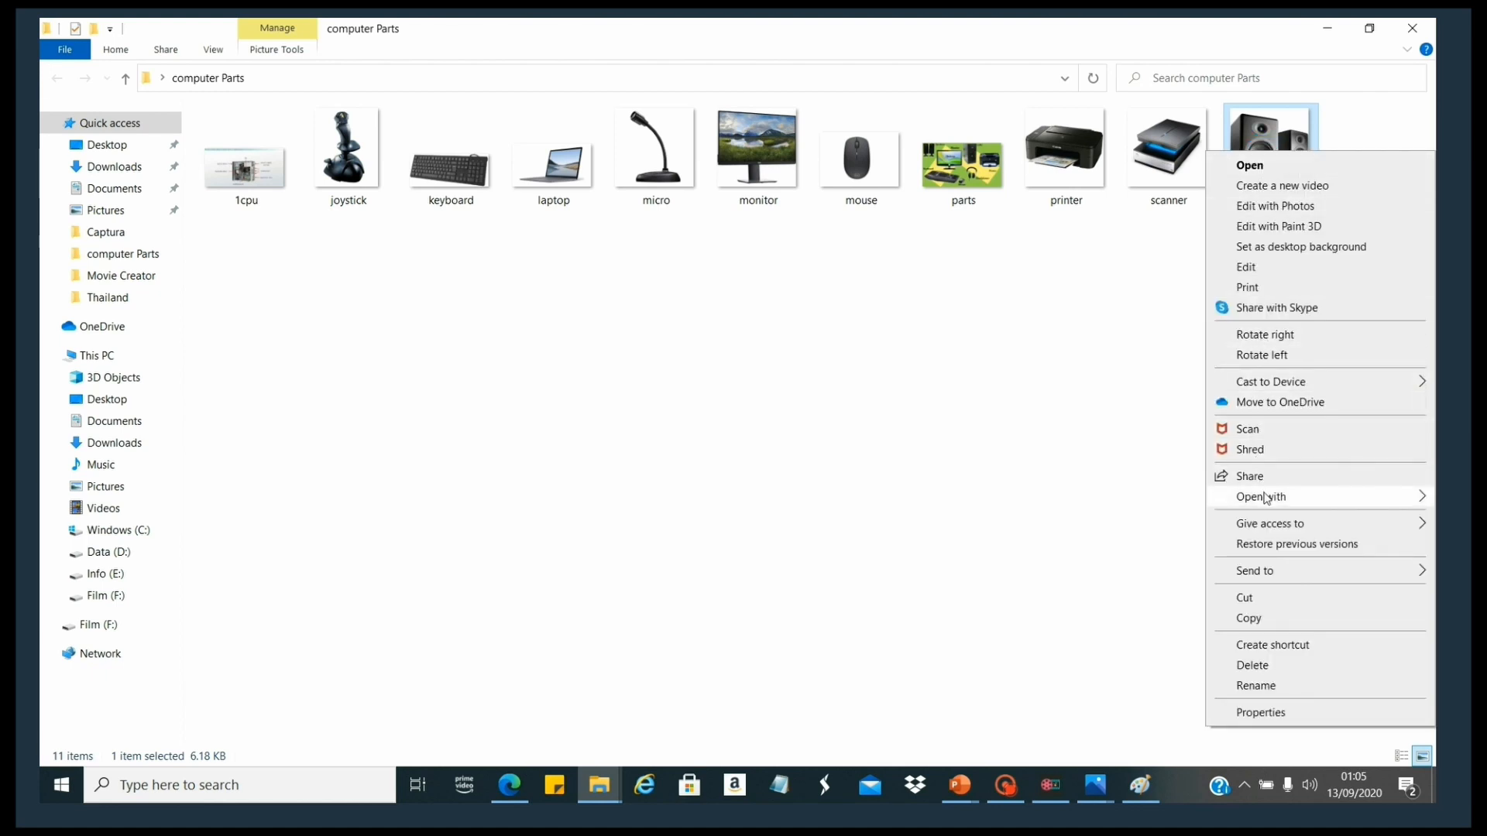
mouse_move(1264, 503)
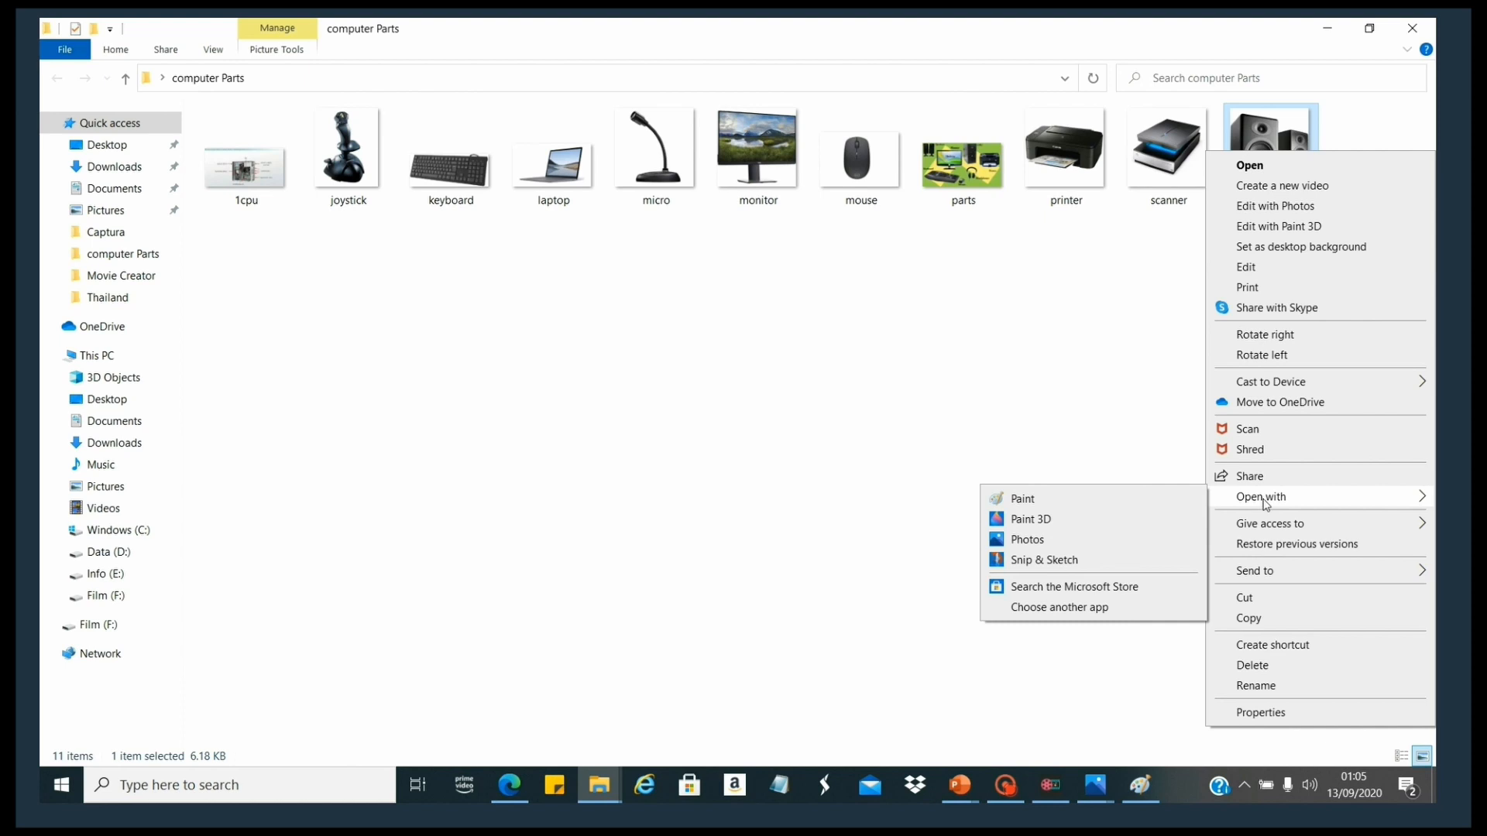
left_click(1027, 507)
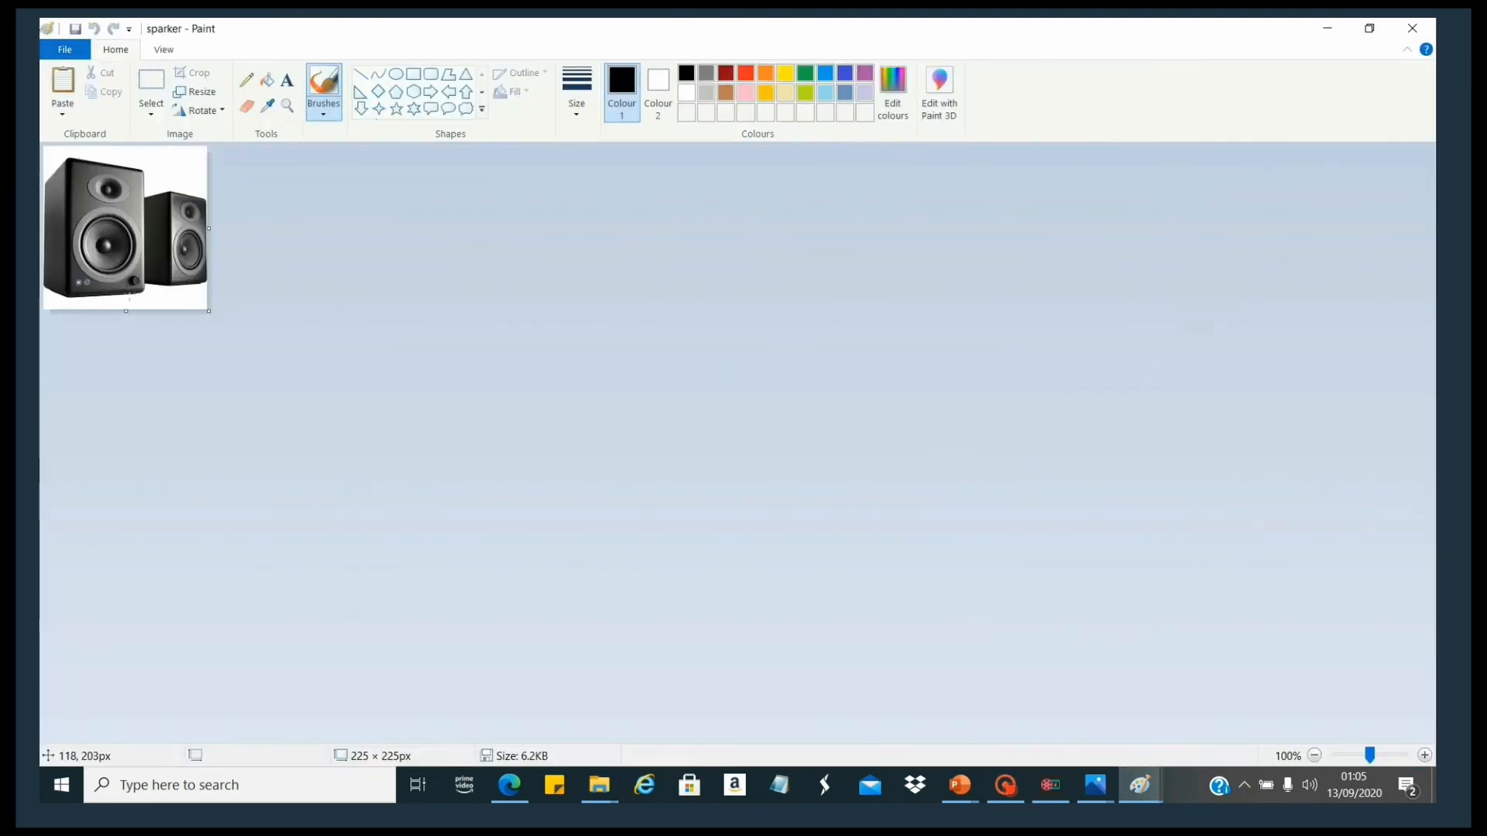
Resize the speaker picture by pixels to 500 × 500 px, keeping the aspect ratio.
left_click(202, 93)
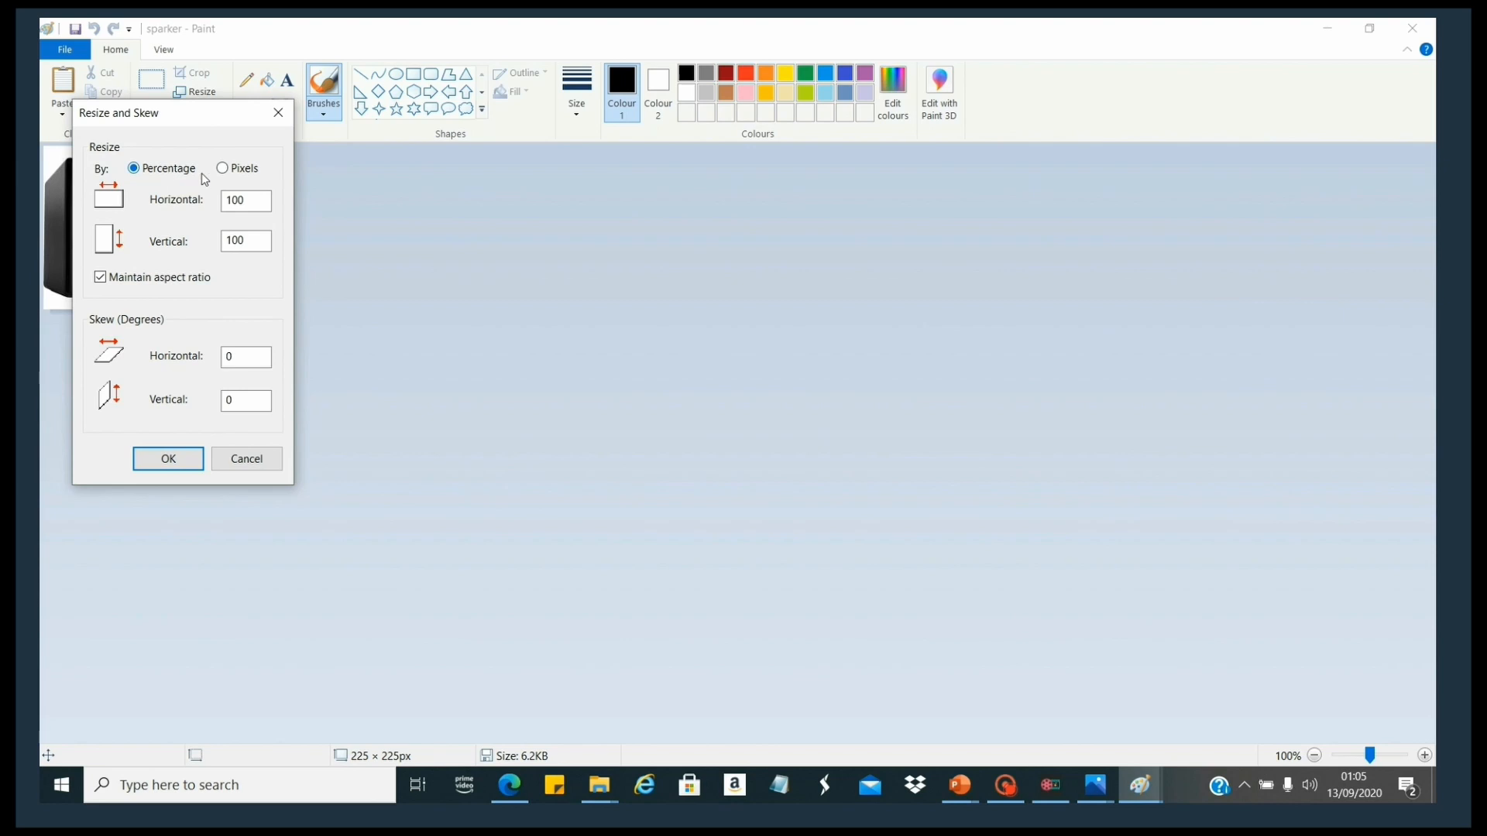
left_click(223, 168)
left_click_drag(249, 201, 206, 200)
type("500")
left_click(169, 460)
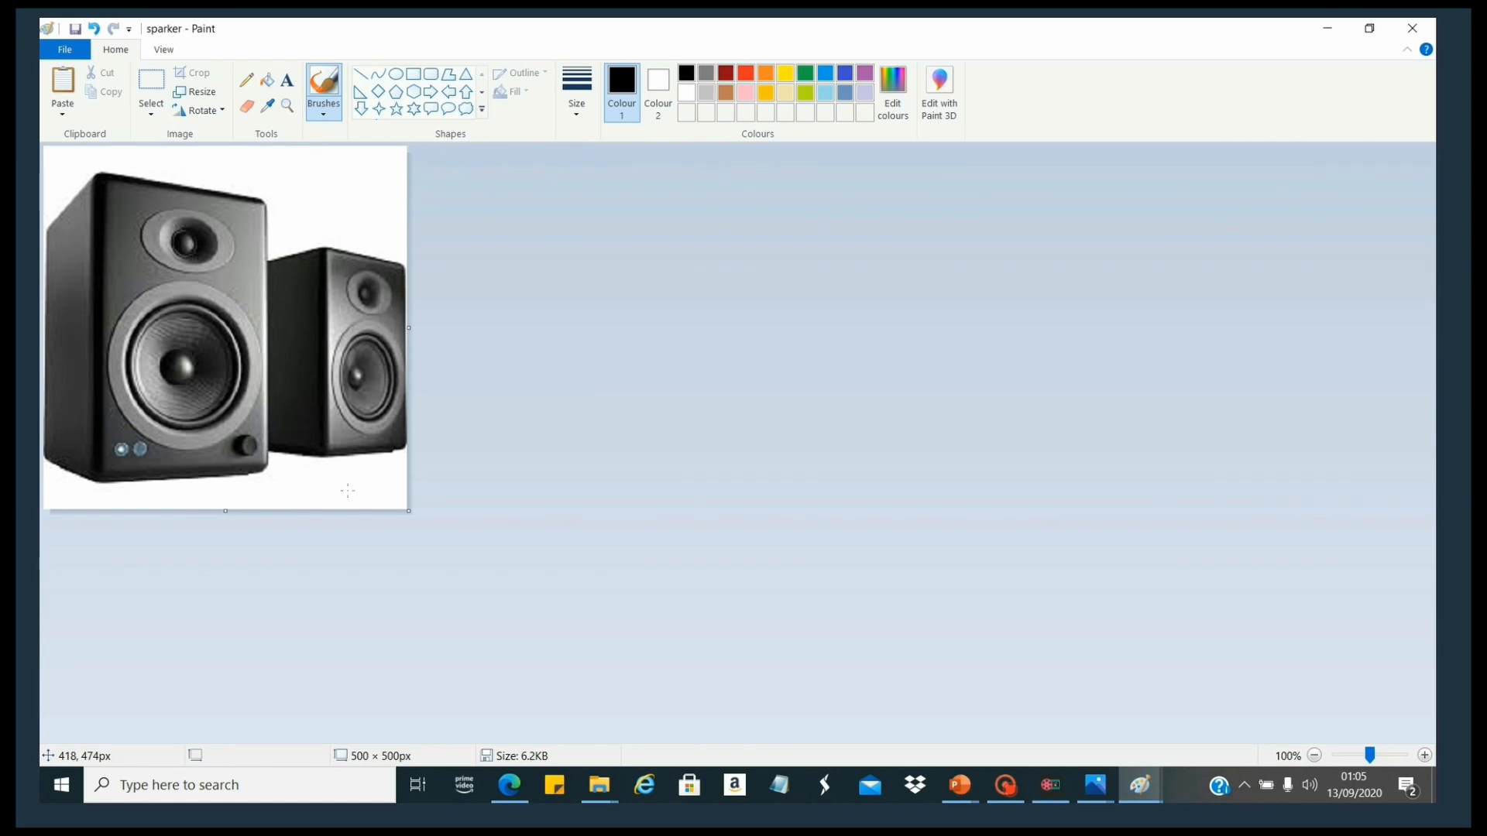
Crop the picture to the larger front speaker with a rectangular selection of about 307 × 477 px.
left_click(151, 82)
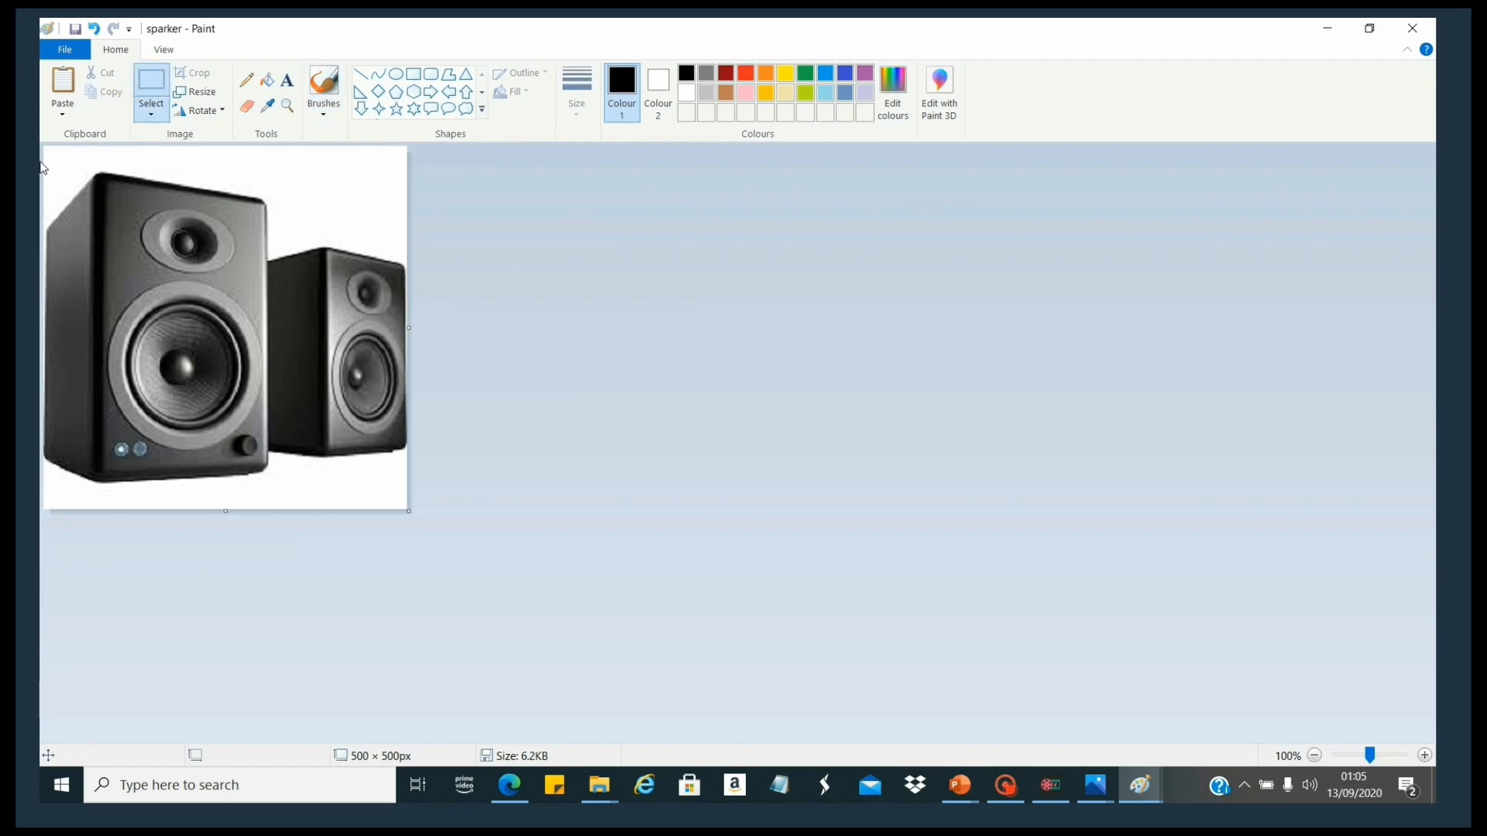
left_click_drag(49, 155, 273, 502)
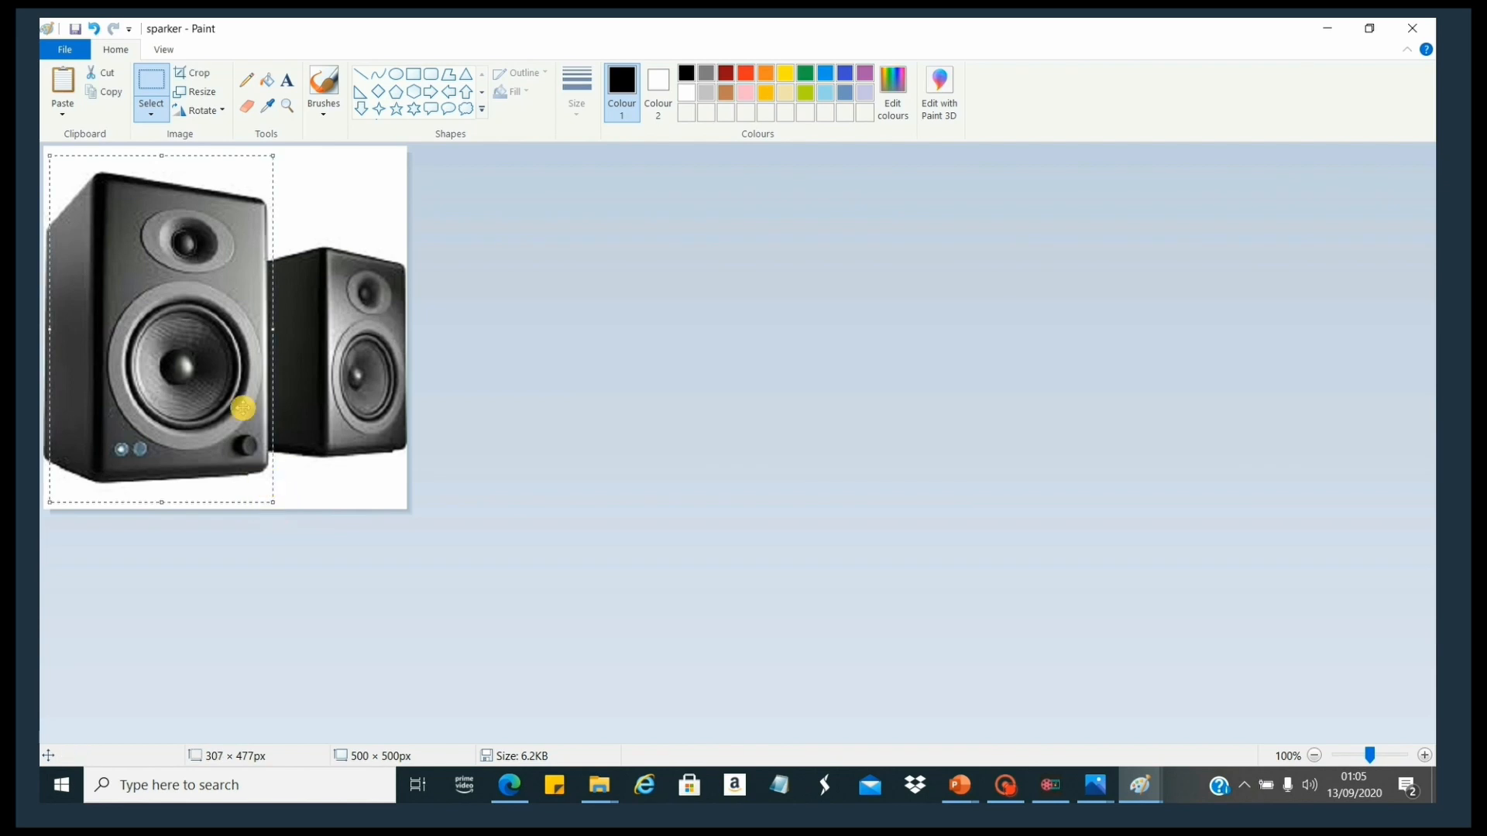
left_click(194, 73)
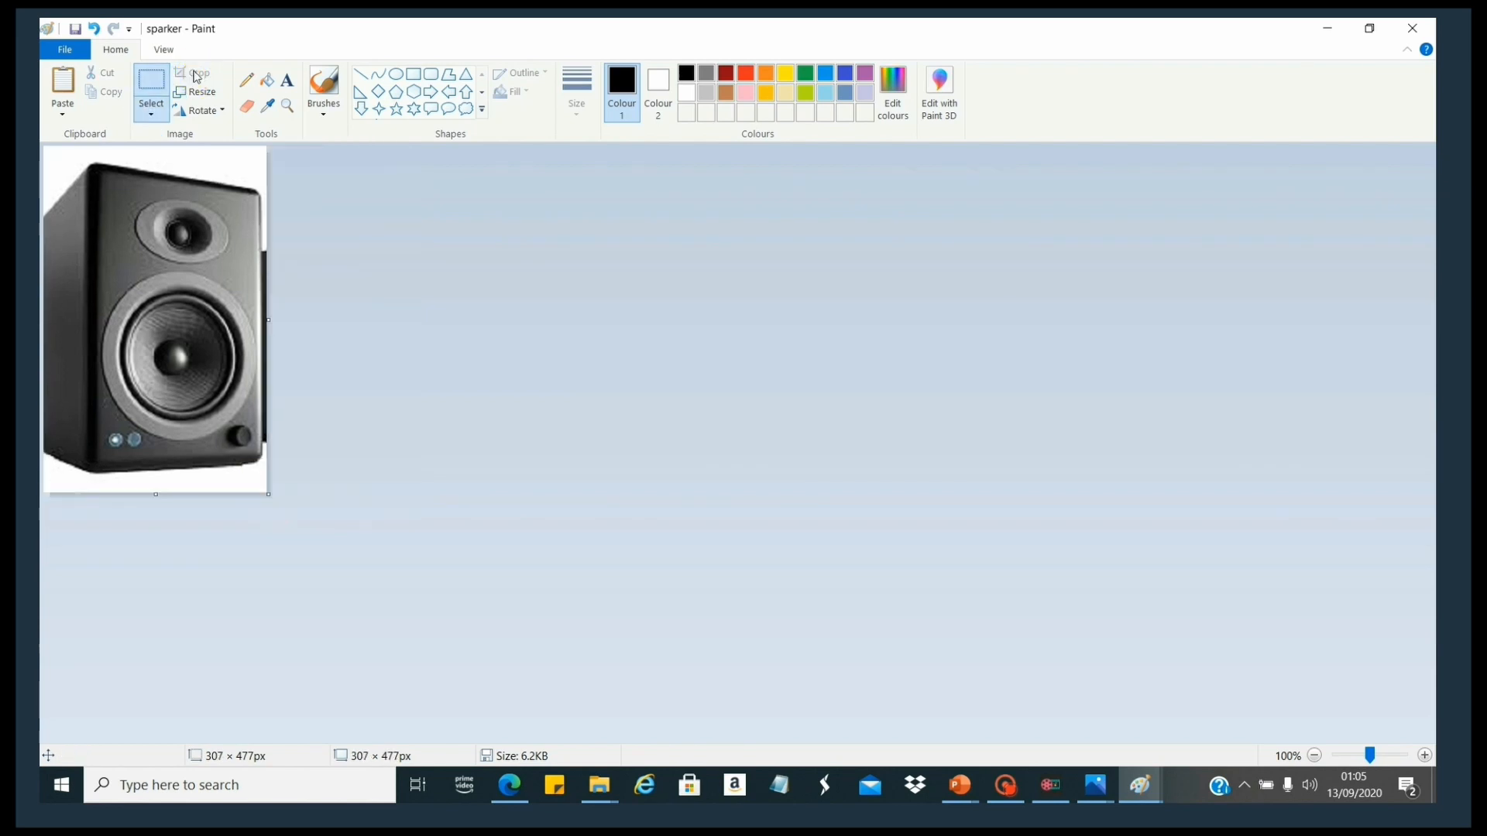